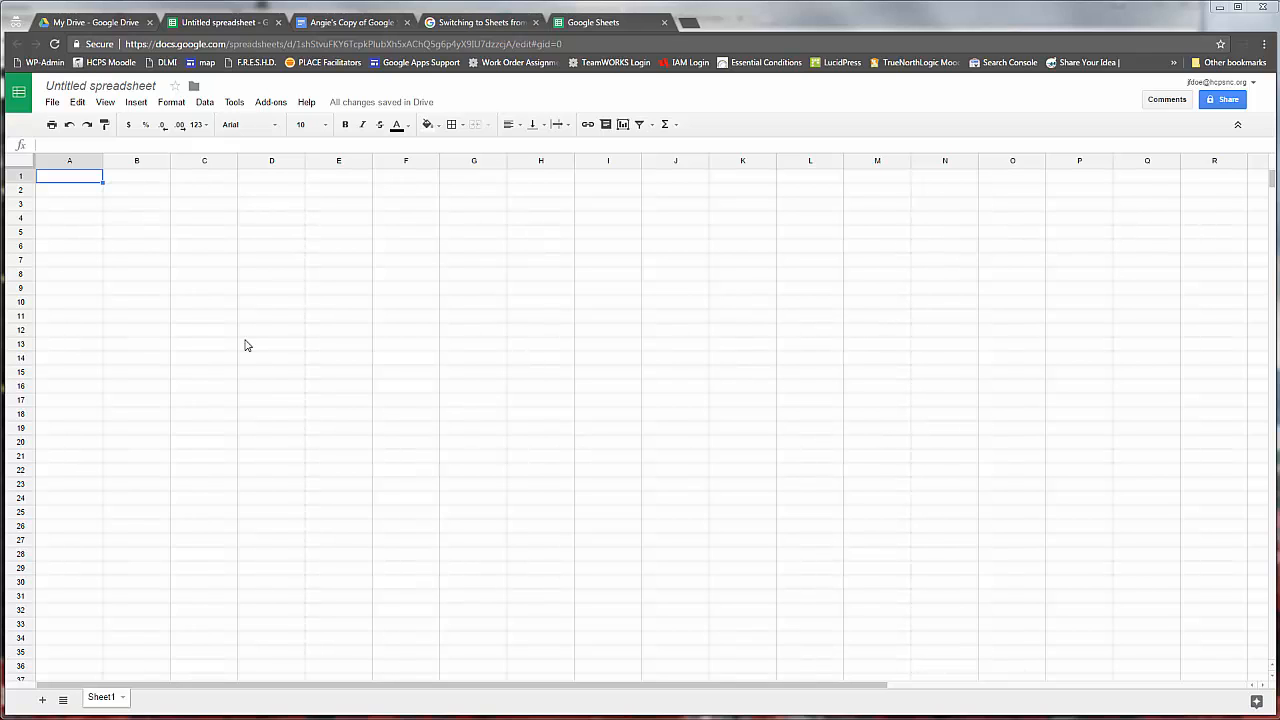
Switch to My Drive and view its options for creating new items
click(90, 22)
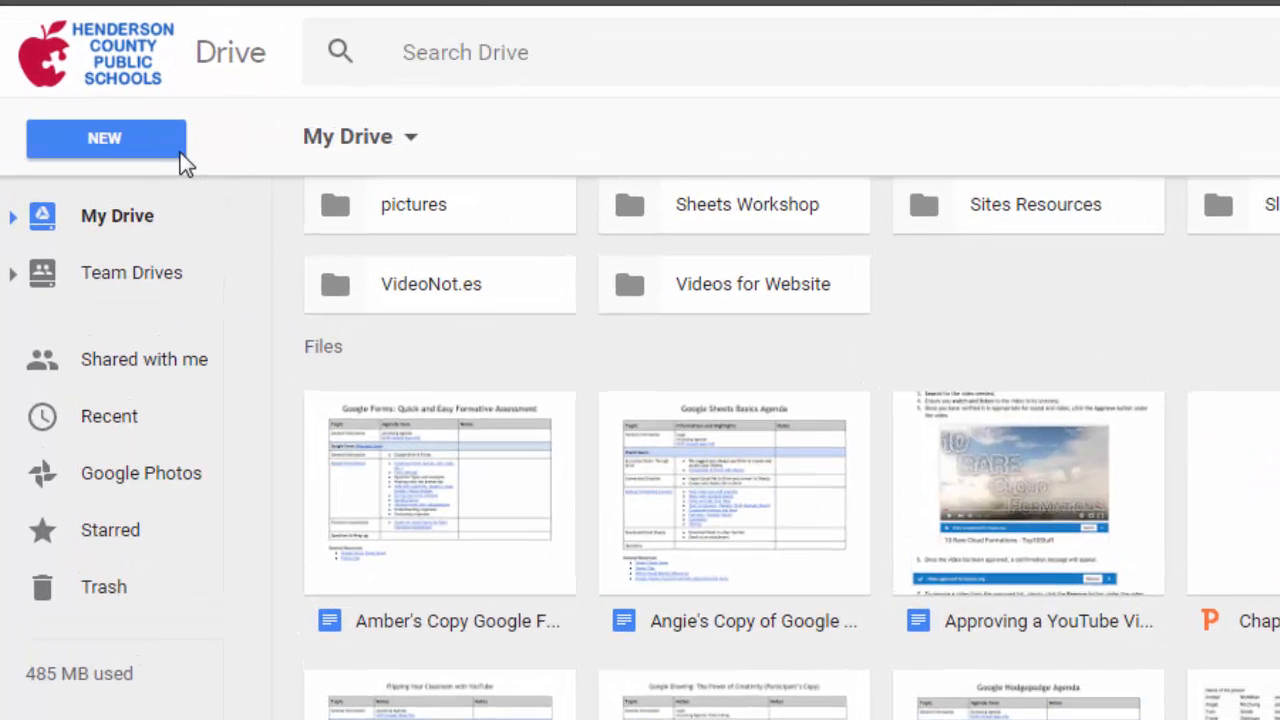
click(174, 149)
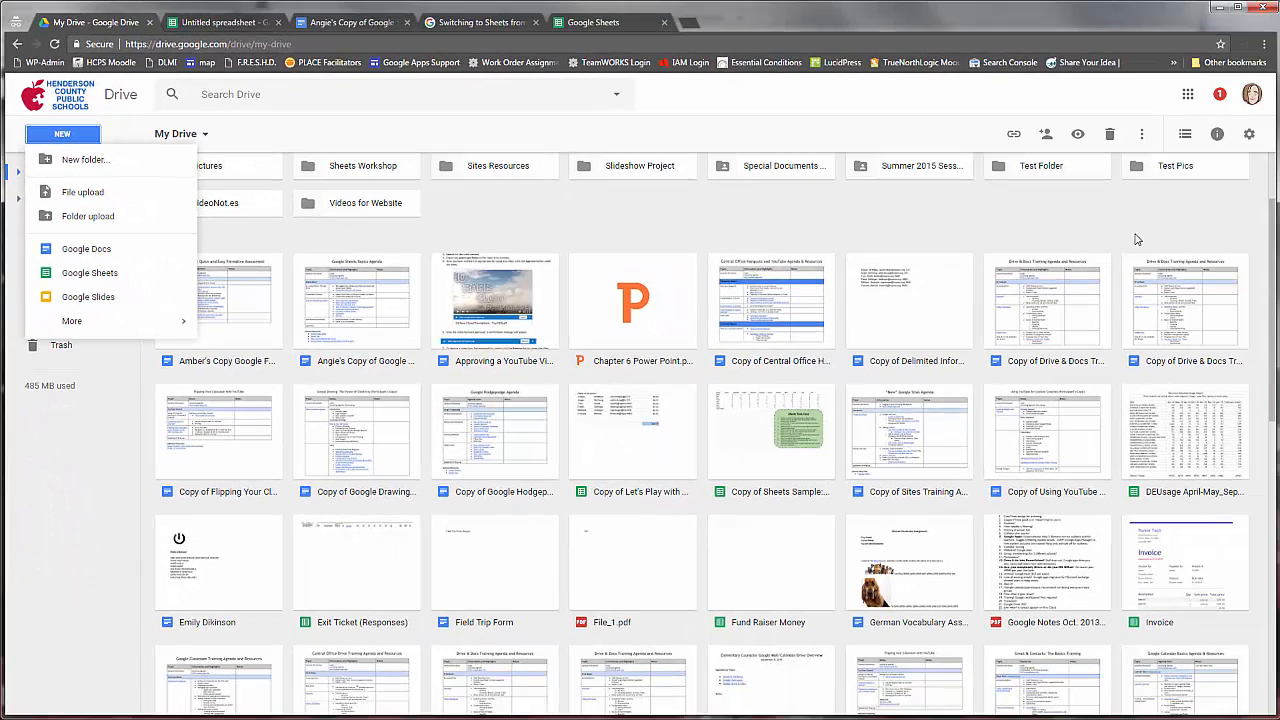
click(1208, 231)
Open the Google Sheets home page from the Google apps available in Drive
scroll(1238, 225, up, 10)
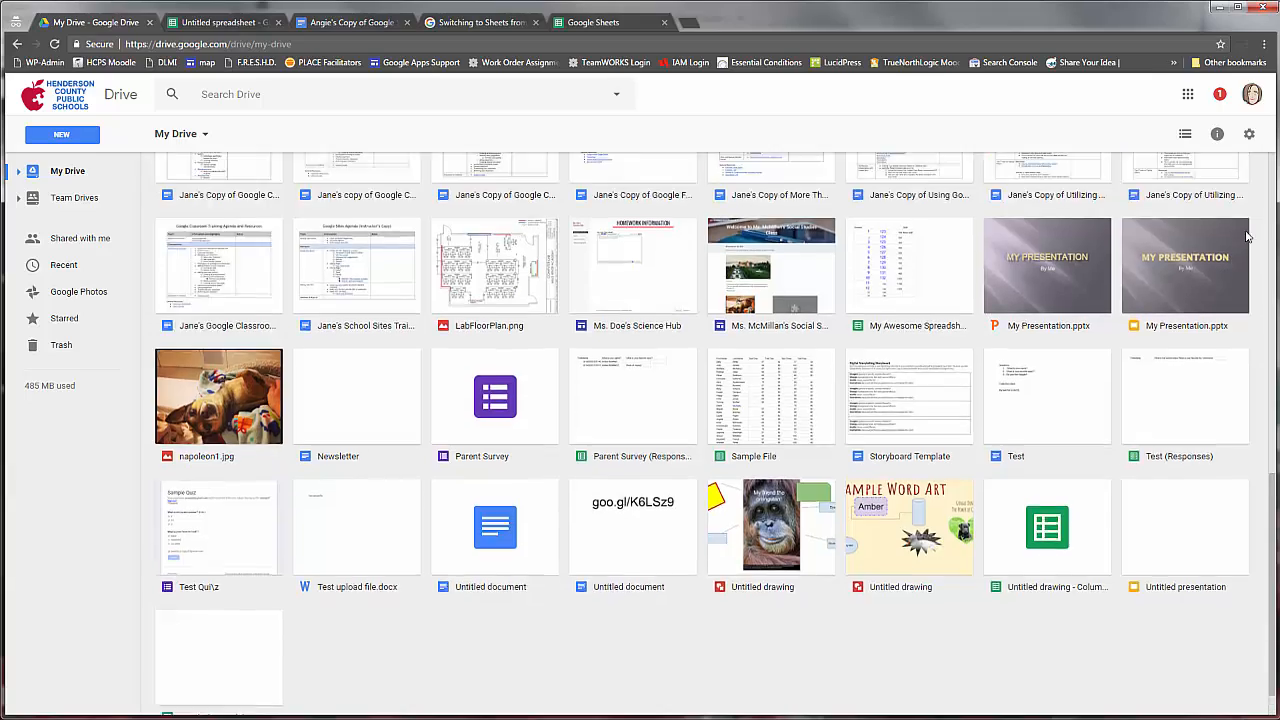
scroll(1268, 271, up, 2)
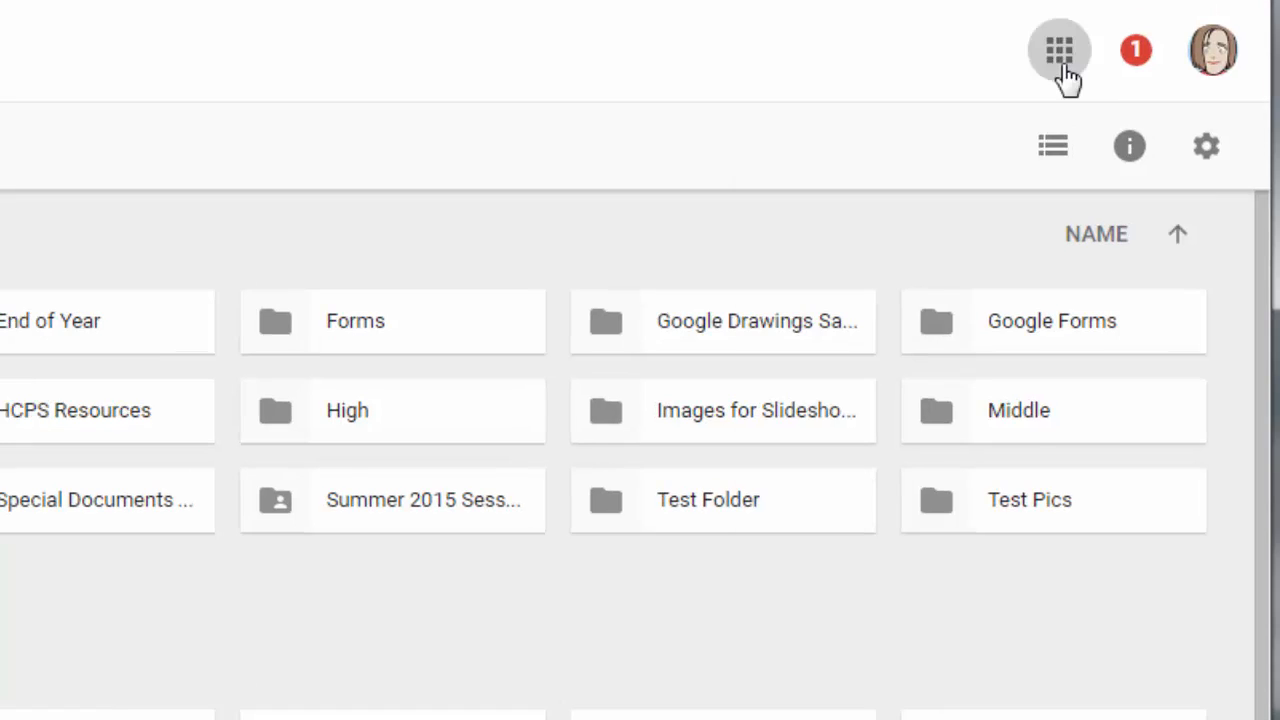
click(1062, 60)
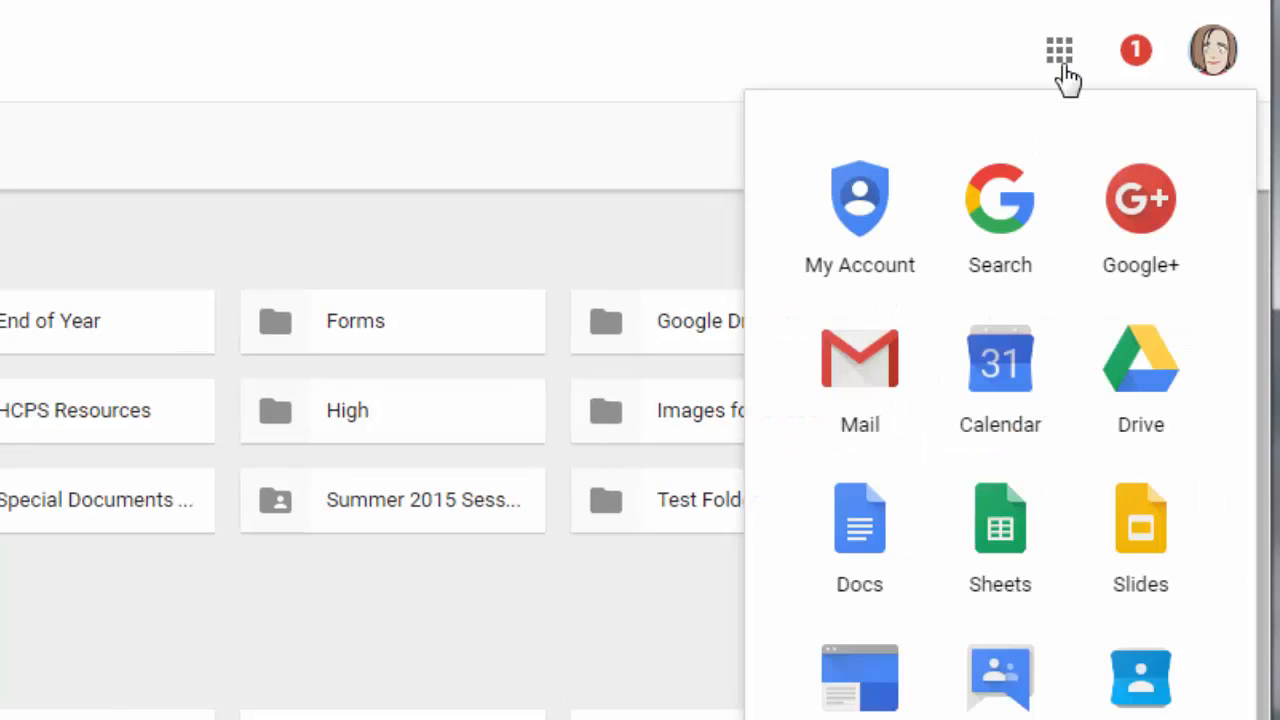
click(1025, 543)
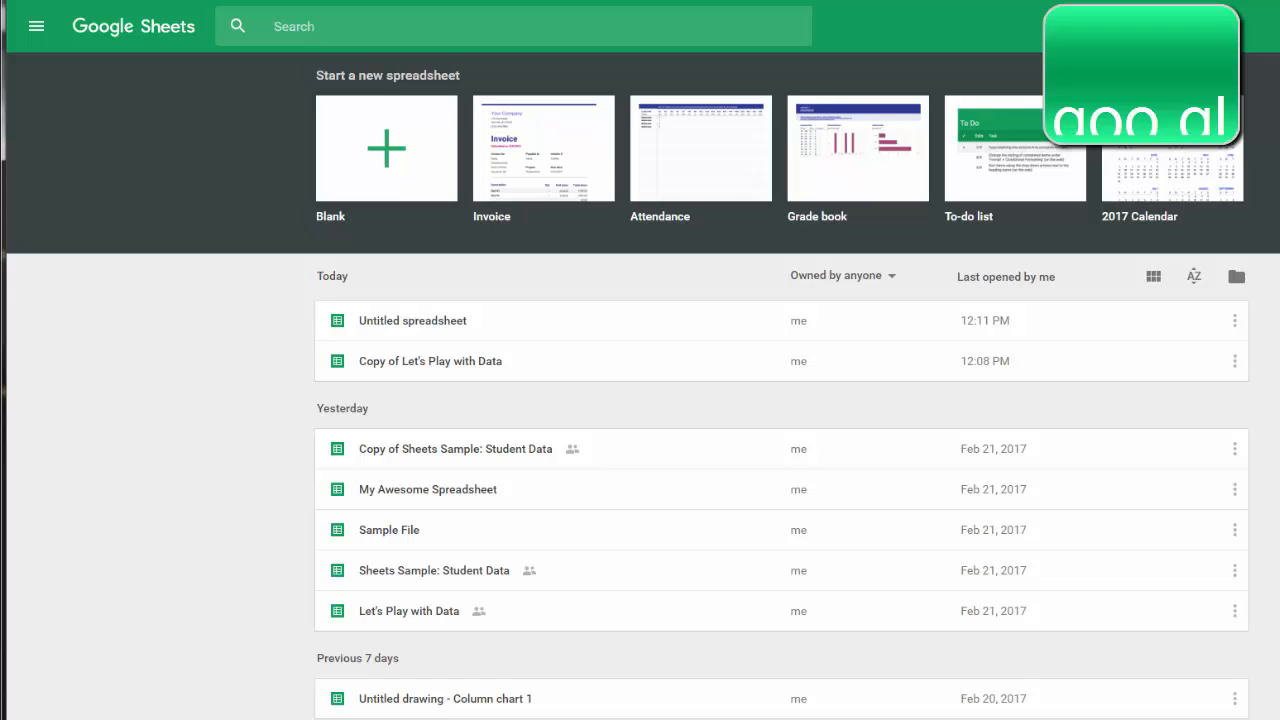
Examine the Education, Personal and Work spreadsheet templates in the template gallery, and leave the gallery
click(1138, 74)
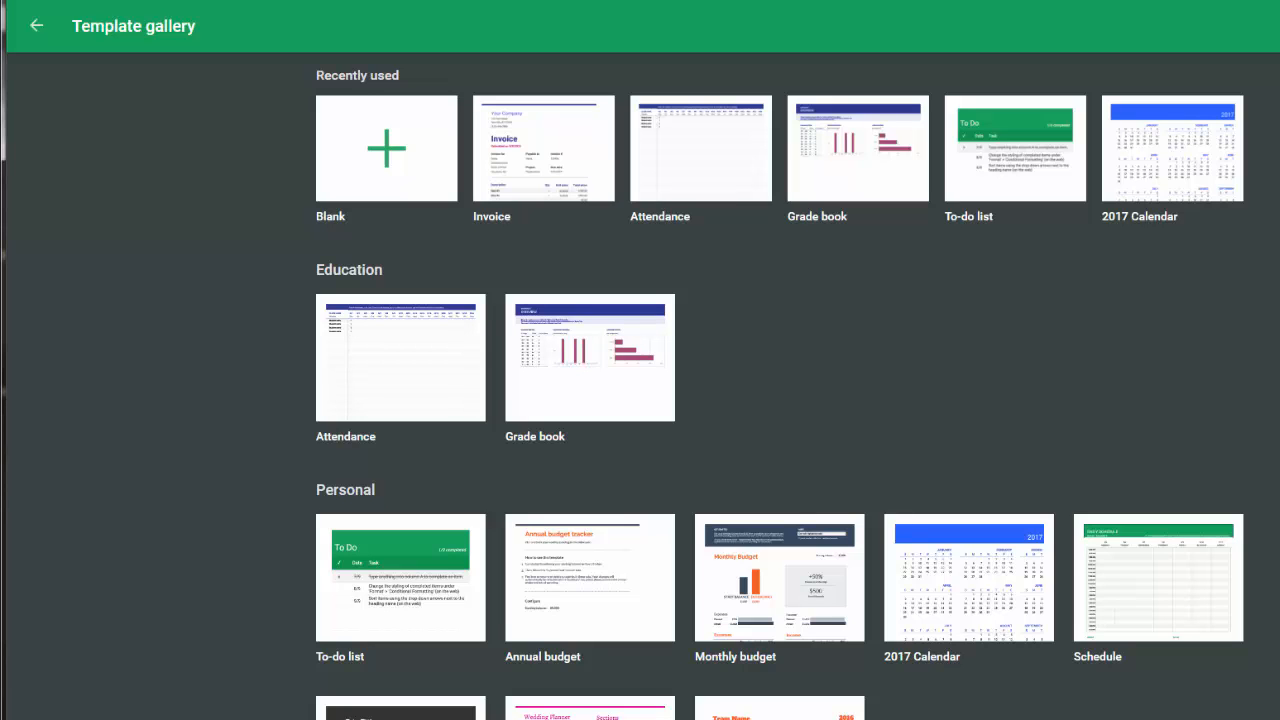
scroll(1265, 362, down, 5)
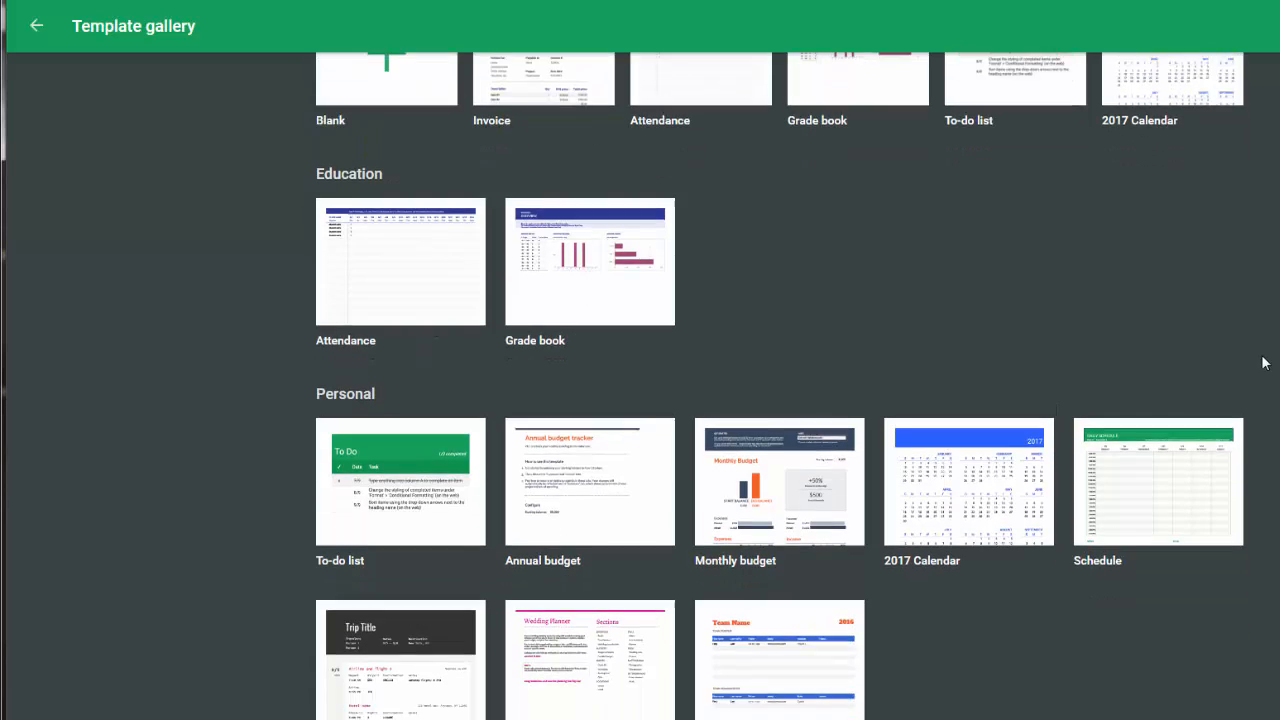
scroll(1265, 362, up, 3)
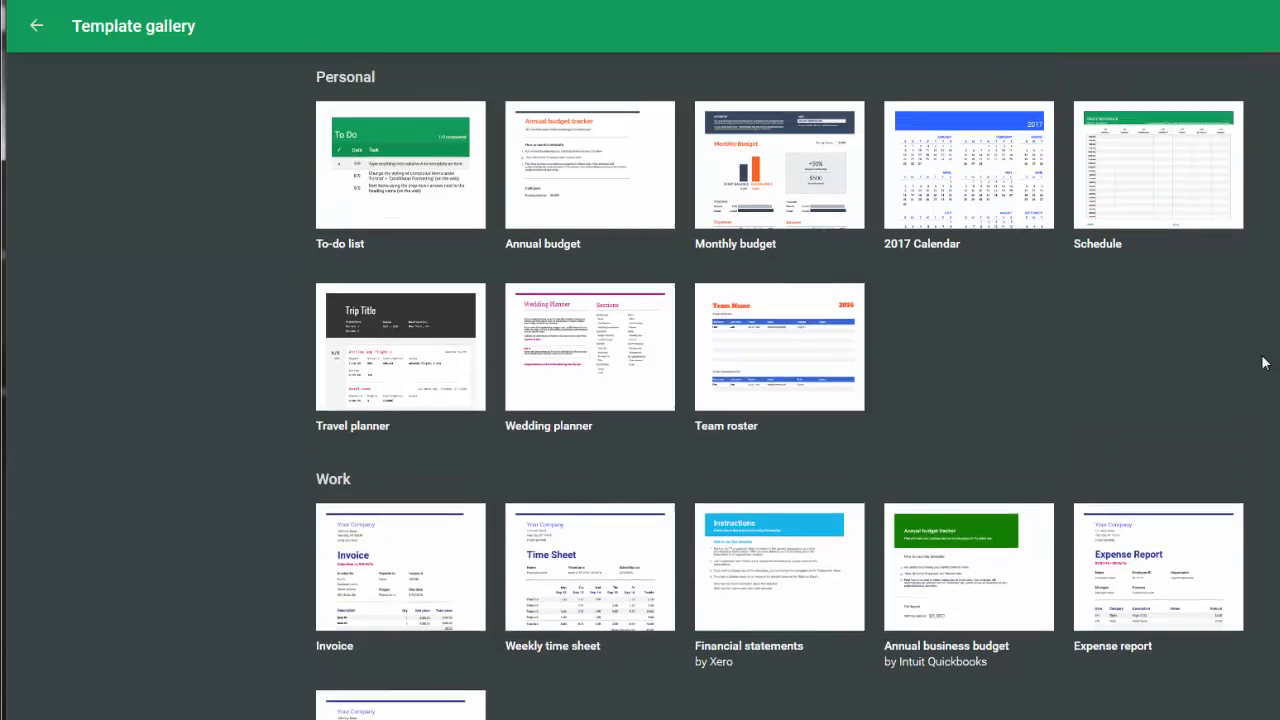
scroll(1265, 362, up, 2)
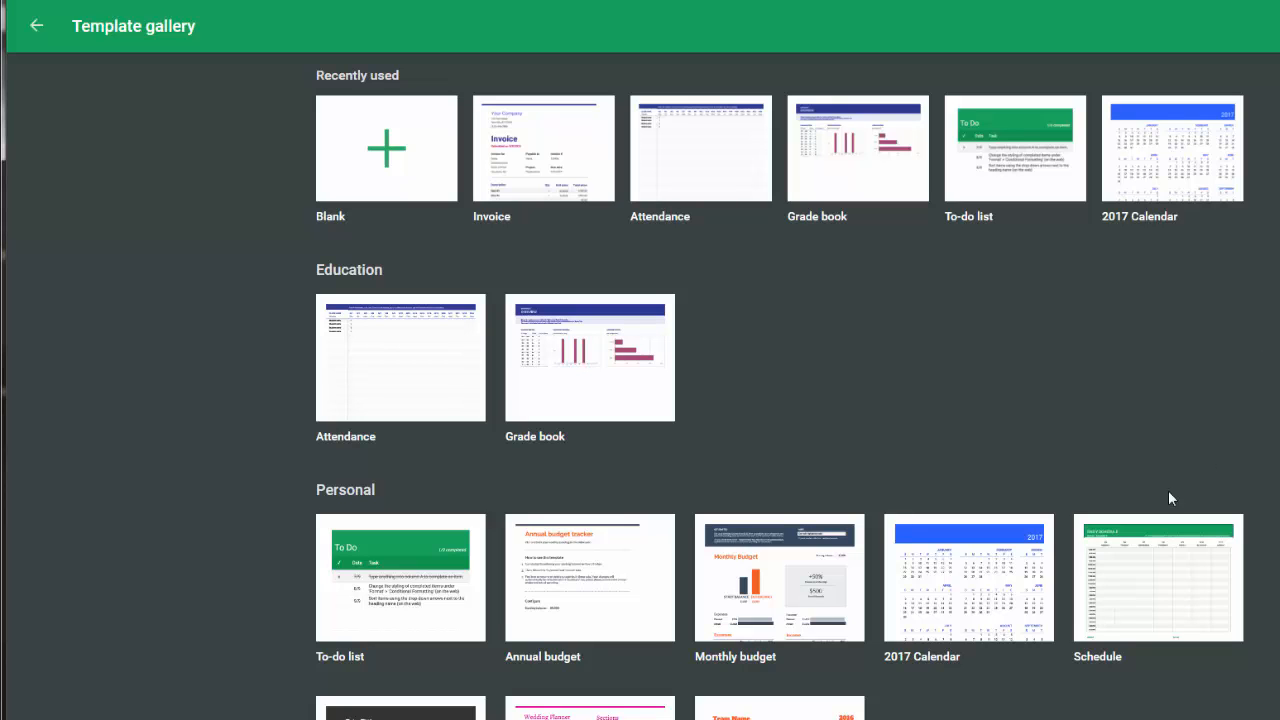
scroll(1107, 685, down, 1)
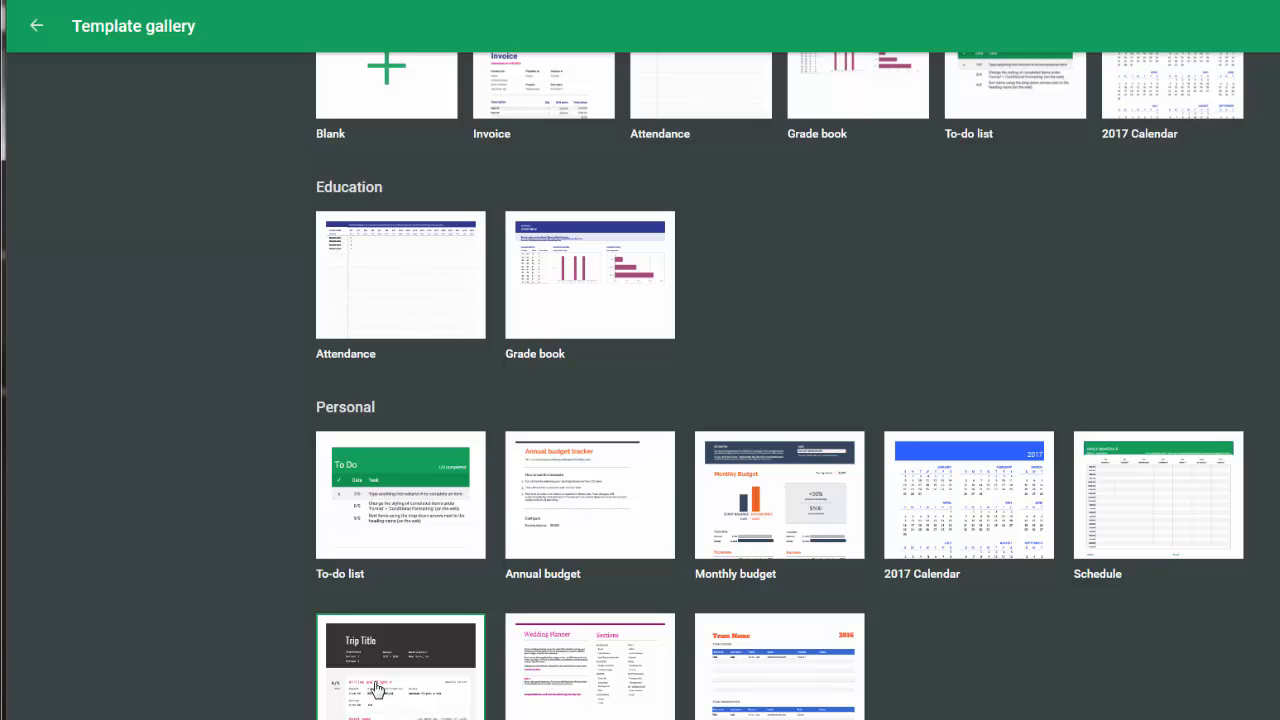
scroll(1214, 492, up, 2)
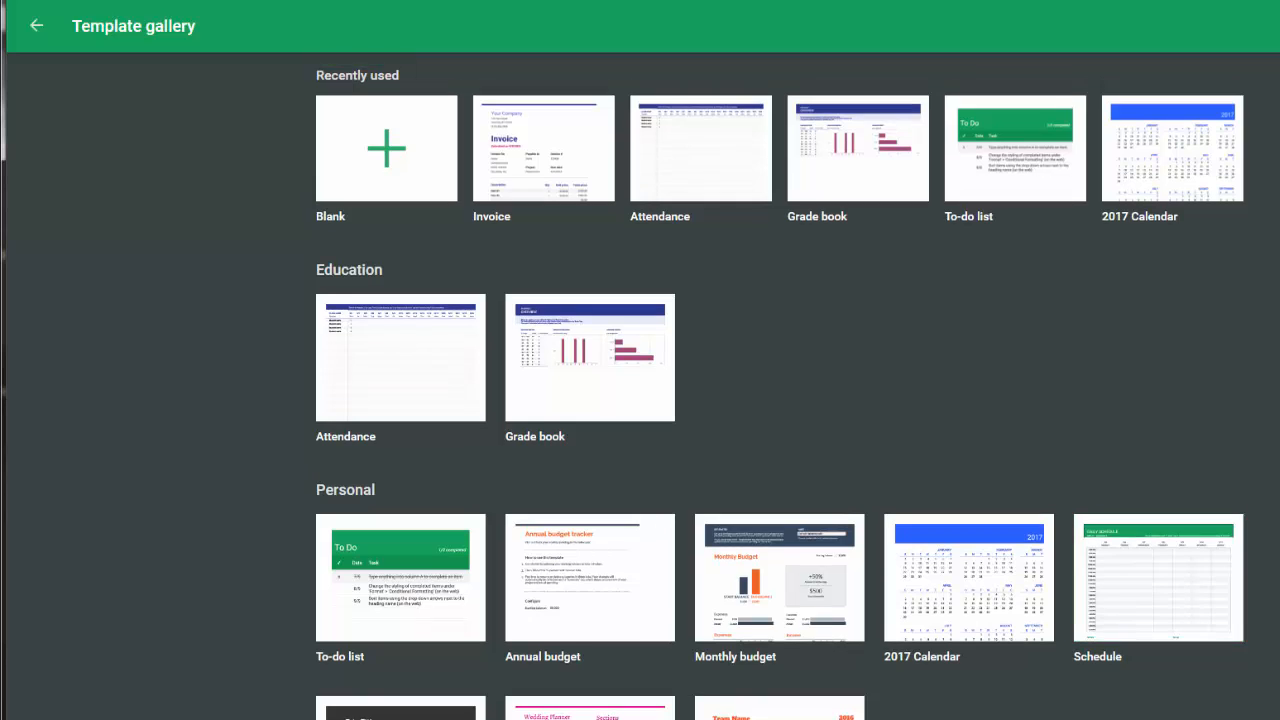
scroll(78, 72, down, 2)
click(37, 28)
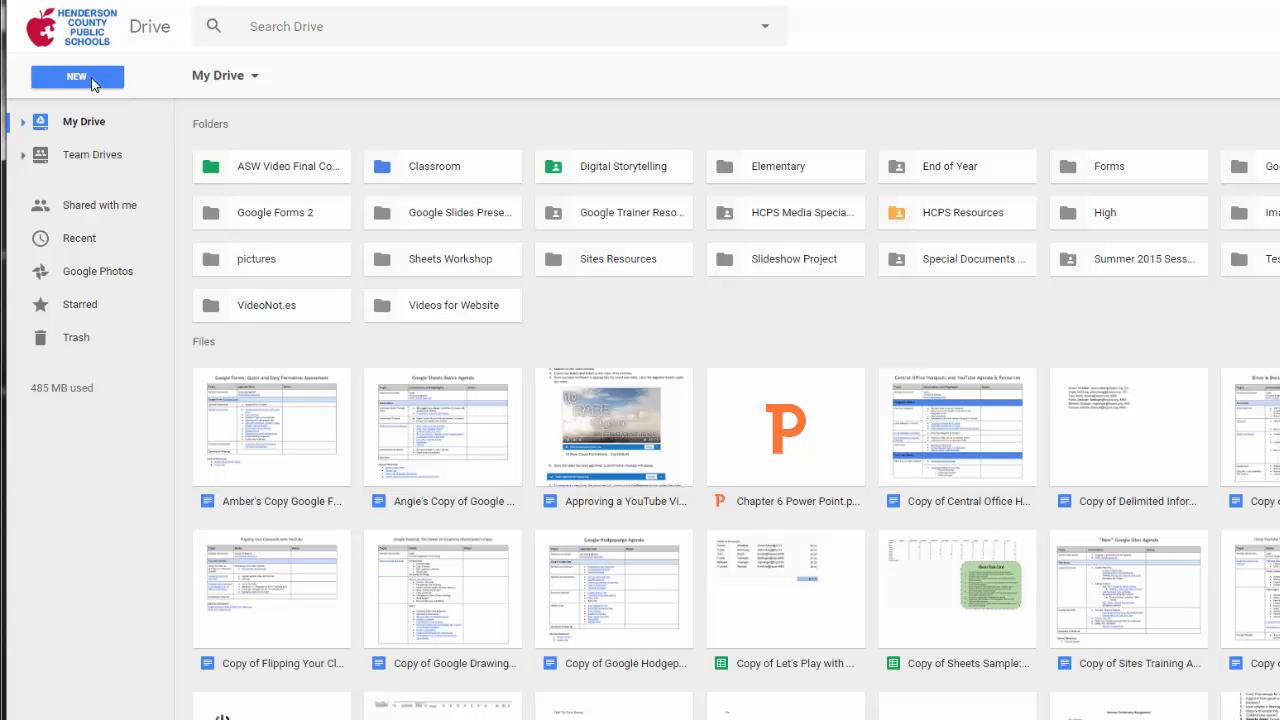
scroll(951, 115, down, 10)
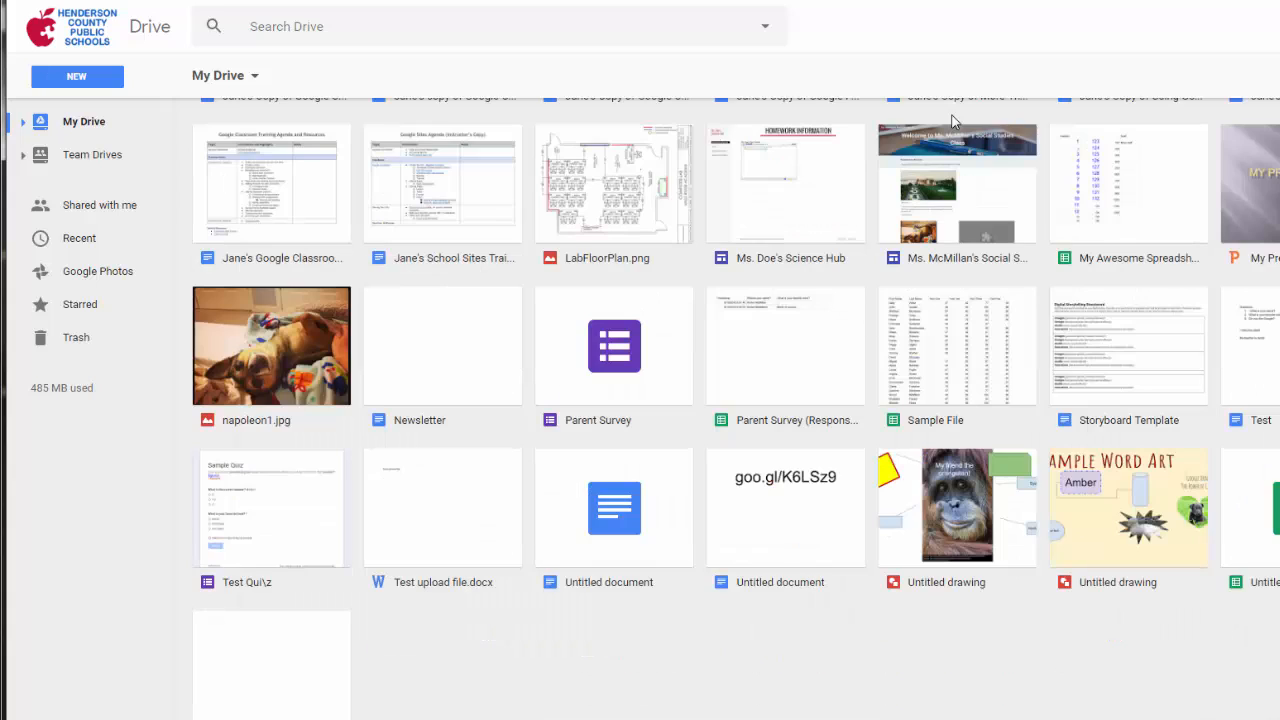
scroll(1057, 357, up, 10)
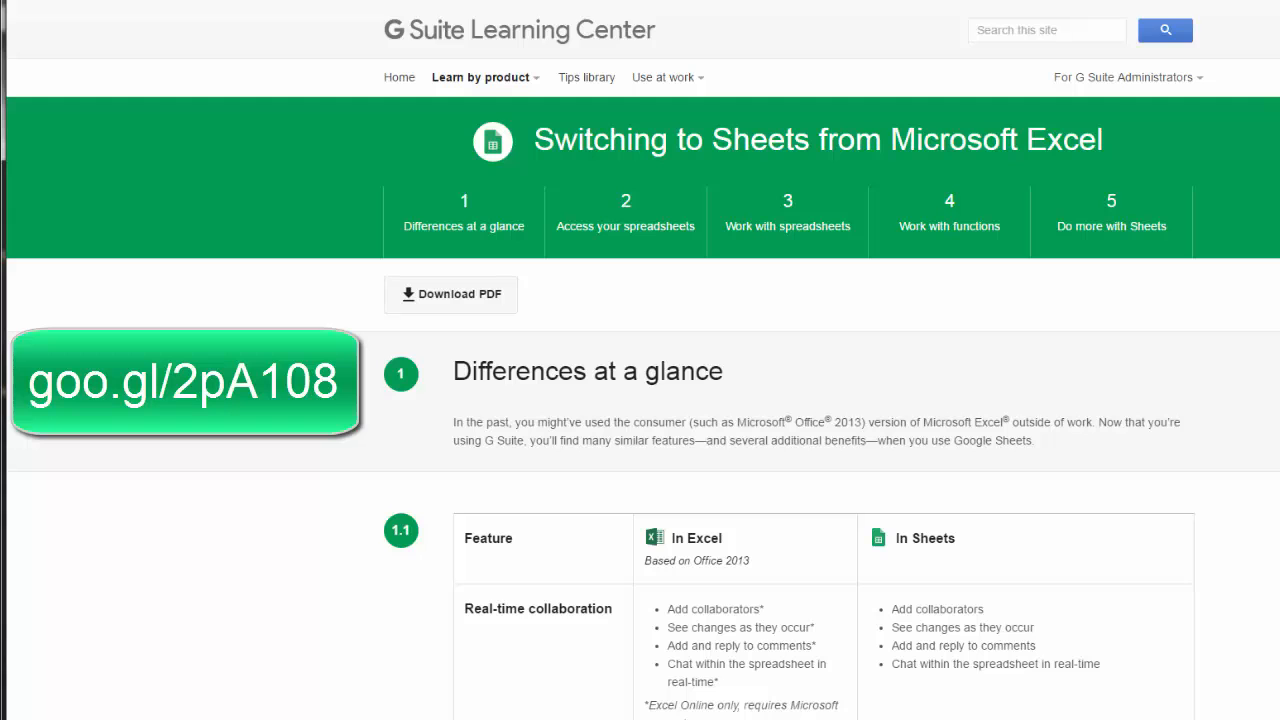
Read the feature comparison of Excel and Sheets in the "Switching to Sheets from Microsoft Excel" guide
scroll(640, 400, down, 3)
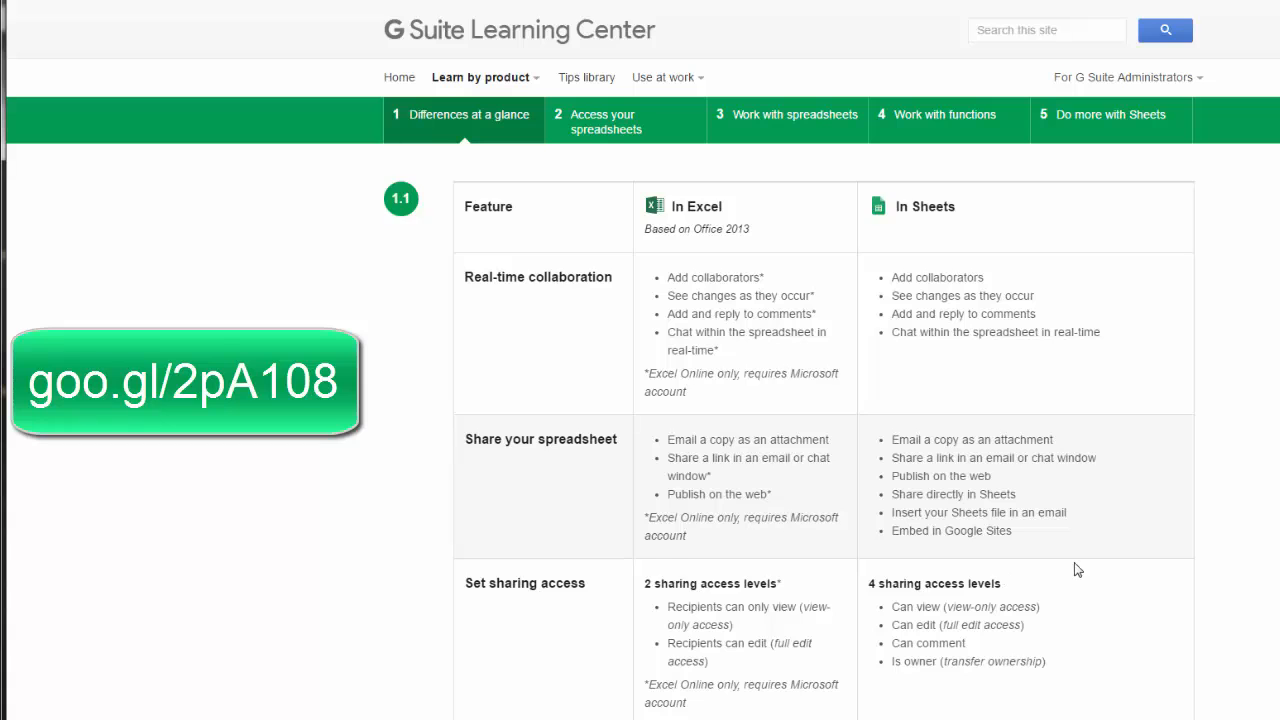
scroll(1258, 570, down, 5)
scroll(1260, 573, down, 3)
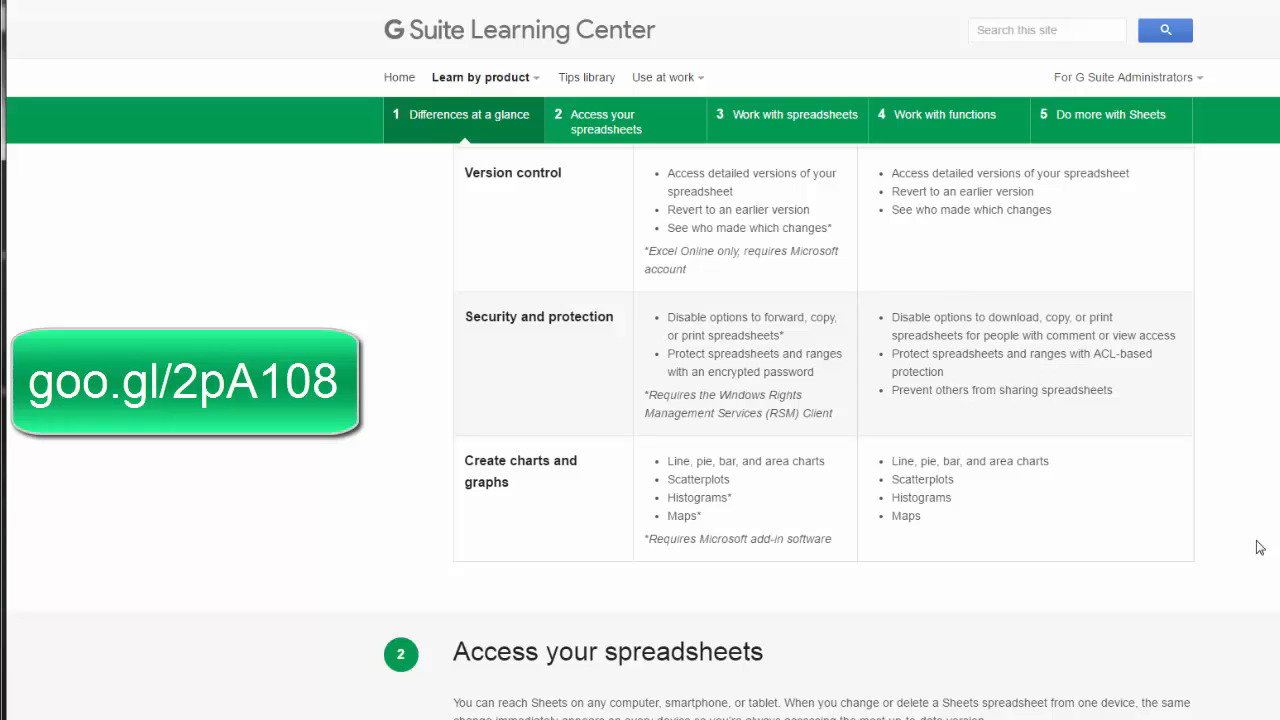
scroll(1259, 547, up, 10)
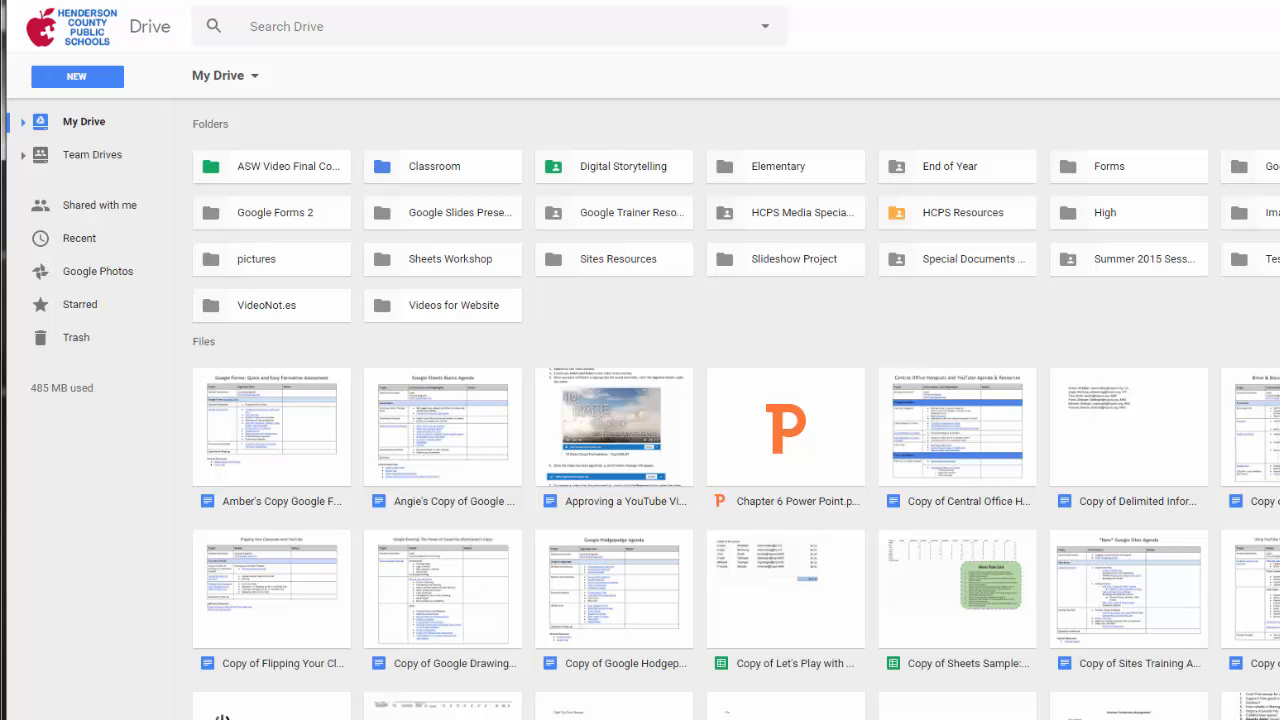
Upload the Computer Information Excel worksheet from the M Drive Stuff folder on the computer into My Drive
scroll(915, 338, down, 10)
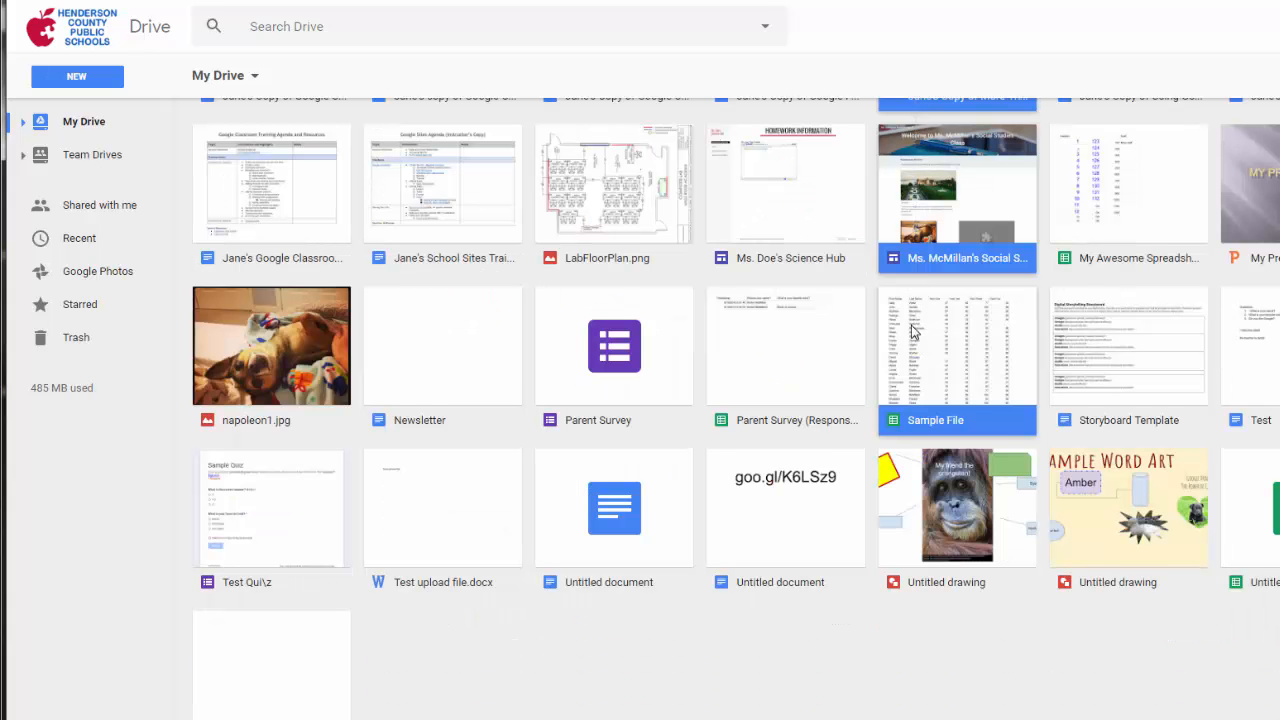
scroll(912, 332, up, 10)
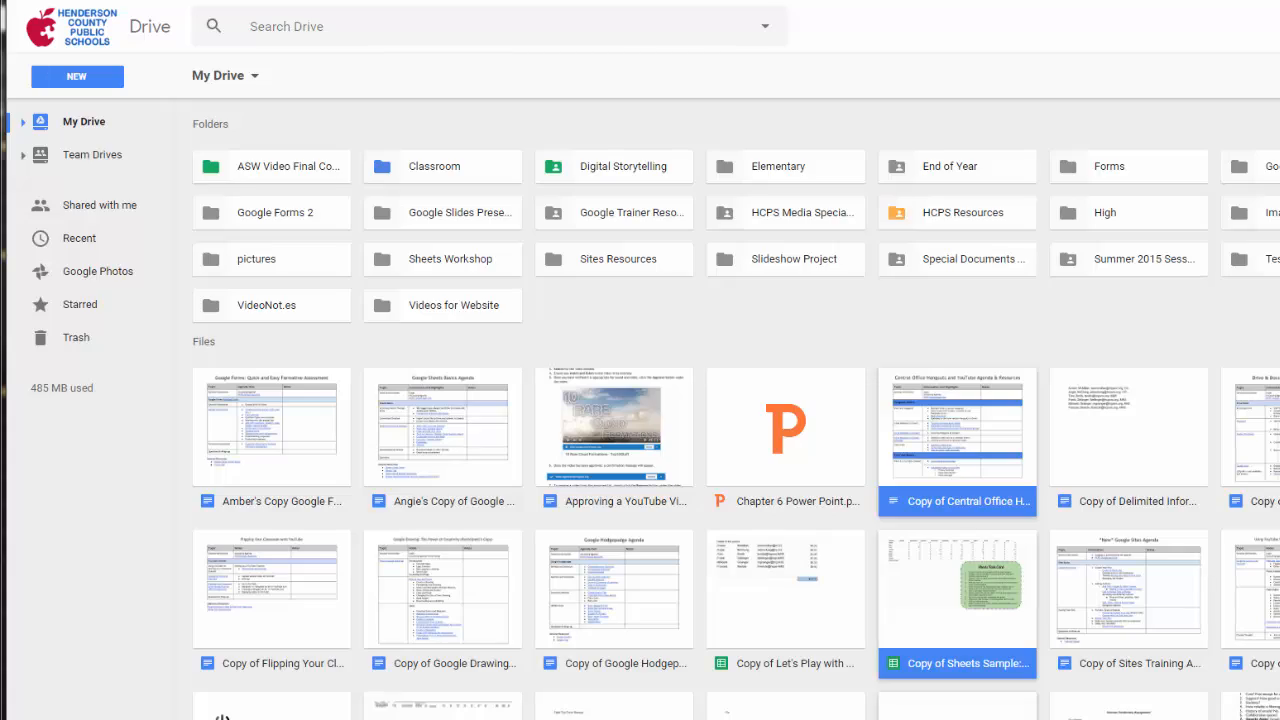
key(alt+Tab)
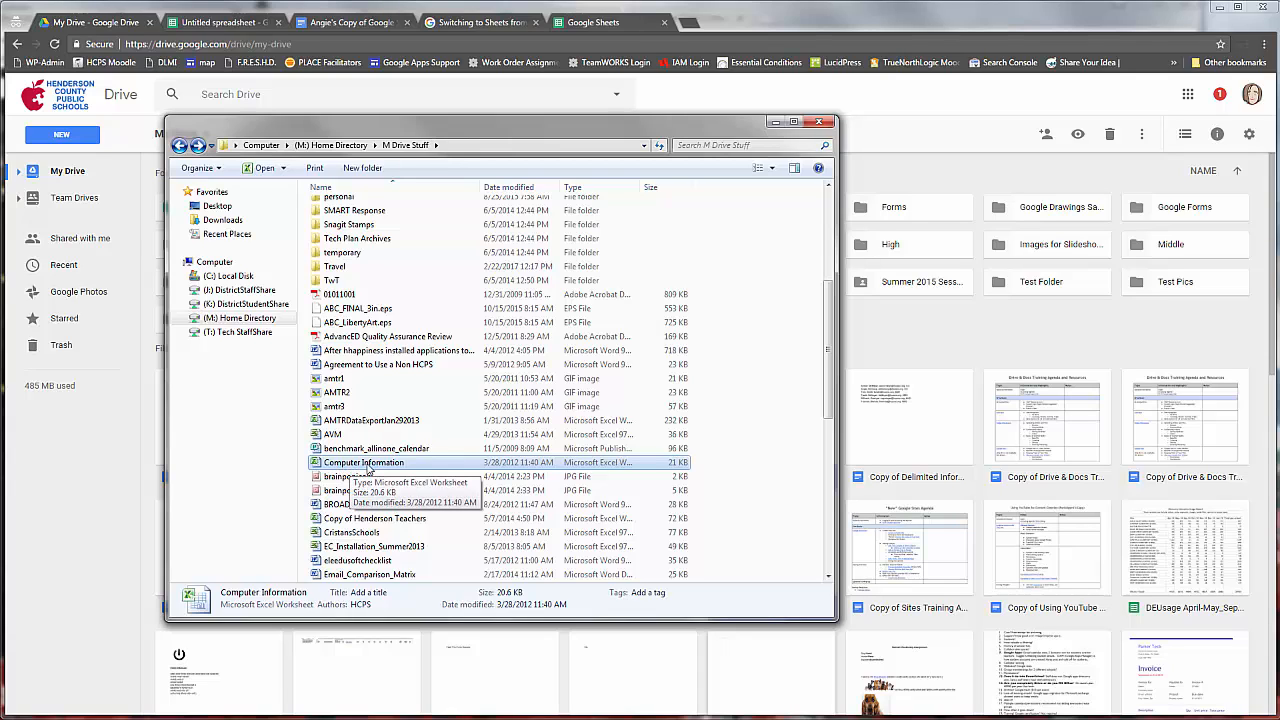
drag(338, 468, 955, 348)
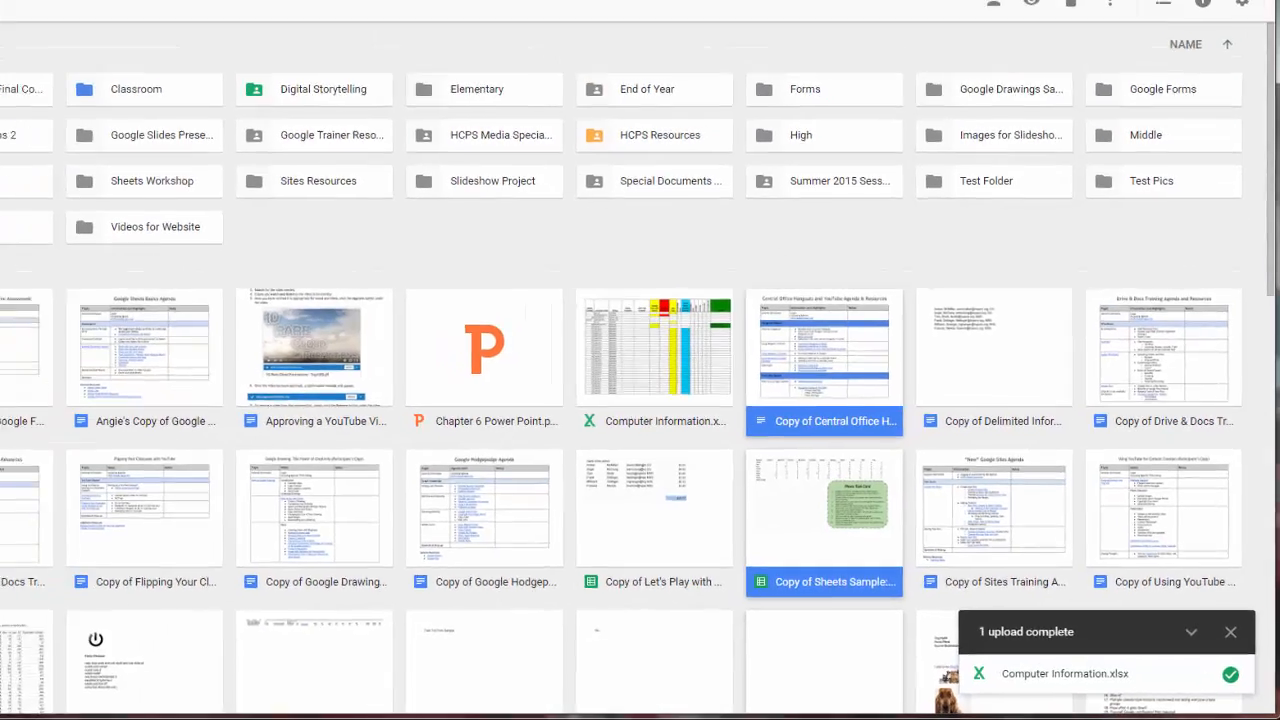
Review Drive's options for creating or uploading items, and dismiss the upload notification
click(62, 134)
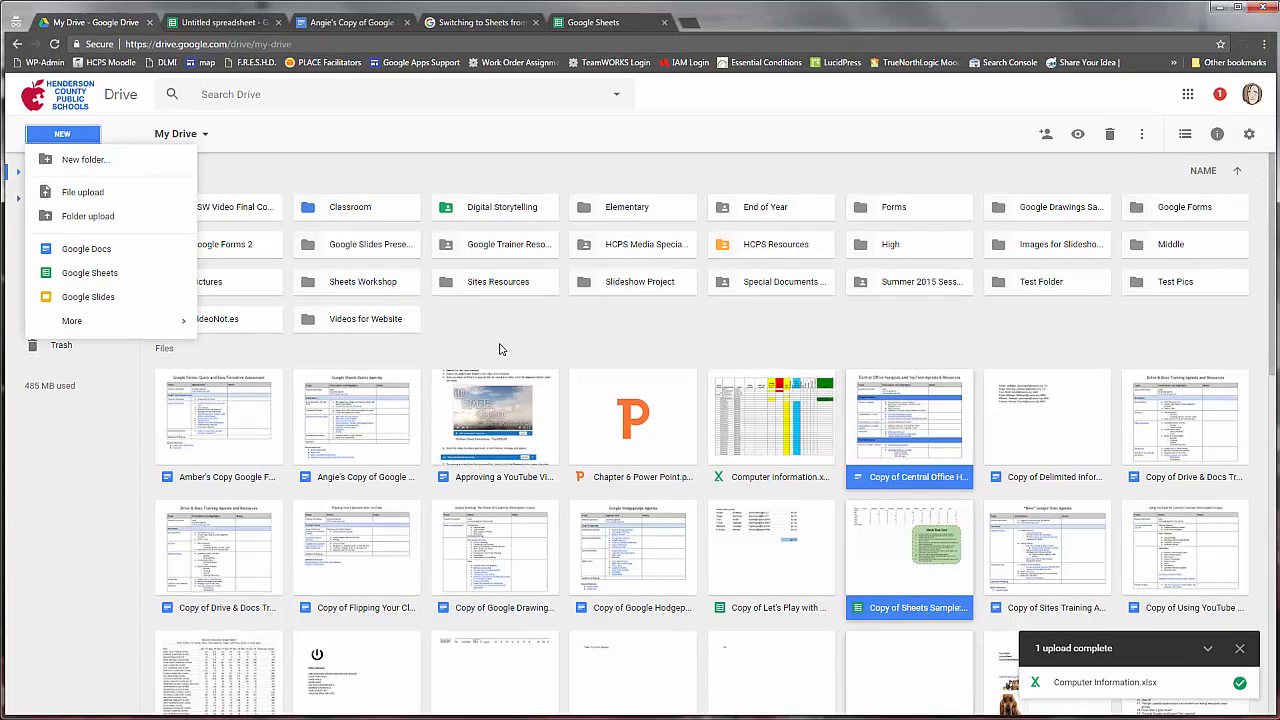
scroll(500, 349, down, 10)
scroll(750, 475, up, 2)
scroll(750, 475, up, 2)
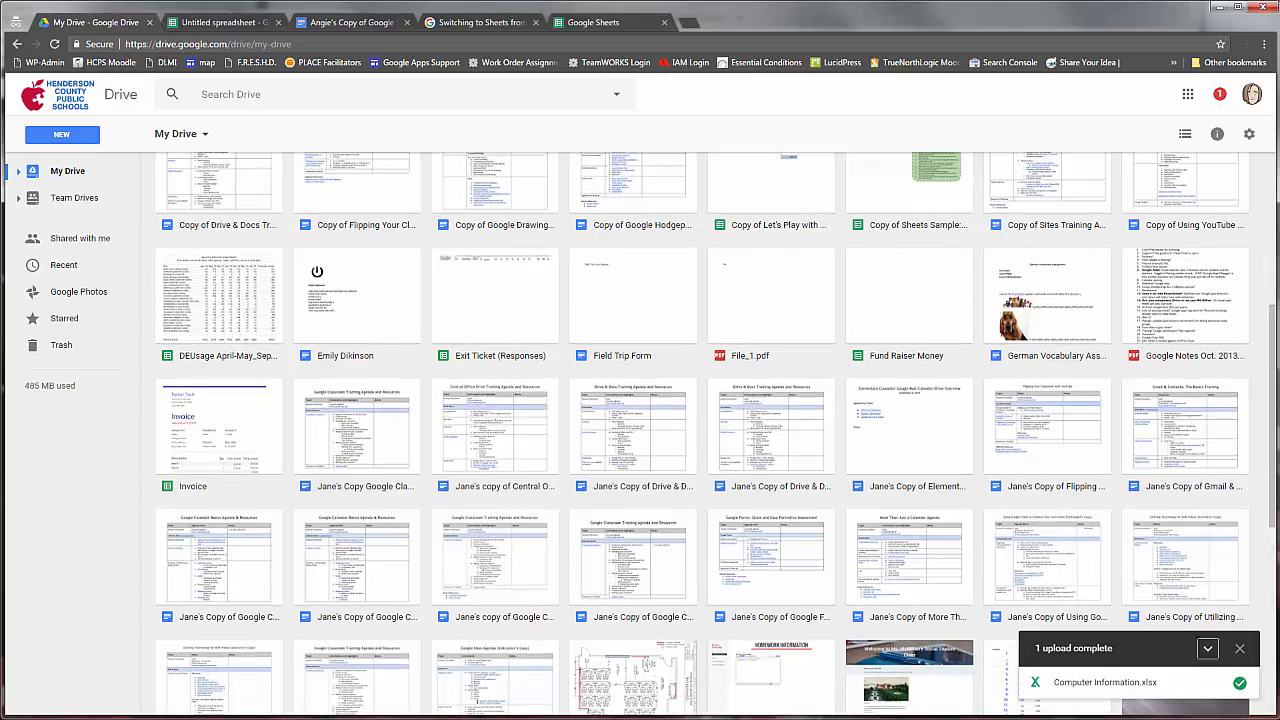
scroll(1239, 650, down, 4)
click(1239, 648)
scroll(1107, 625, up, 15)
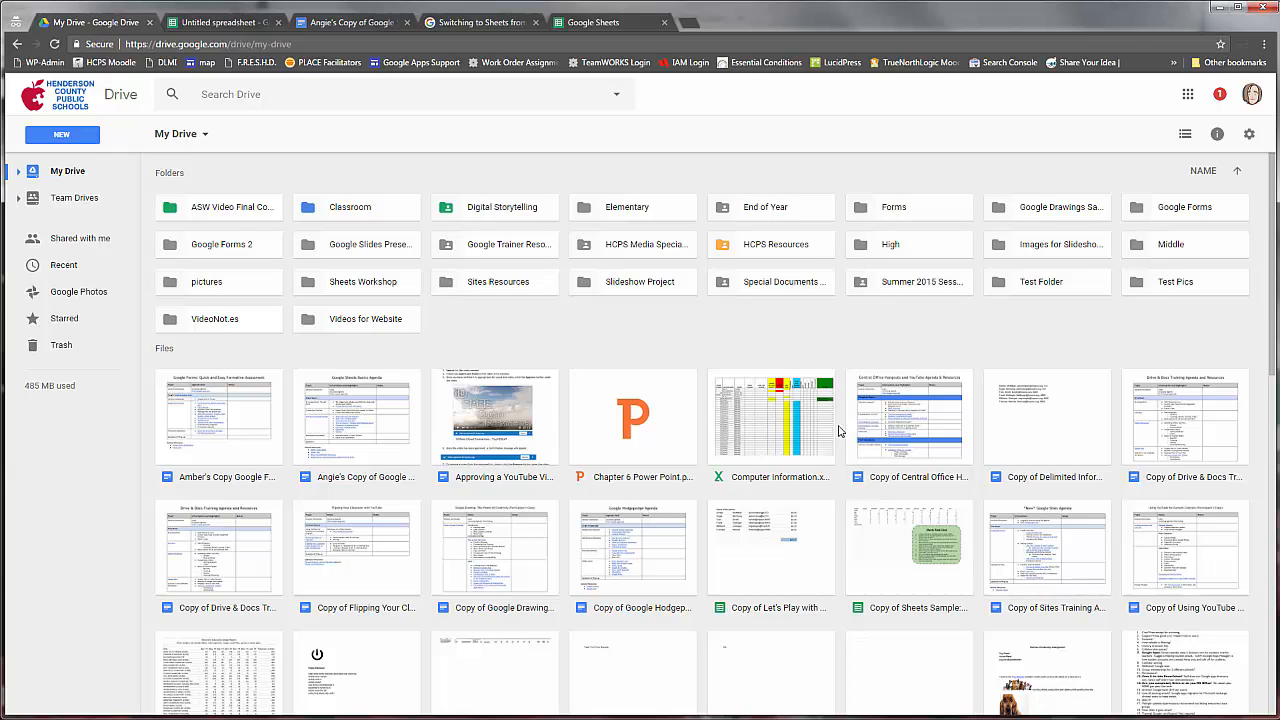
Preview the uploaded Computer Information.xlsx file and open it with Google Sheets
double_click(753, 438)
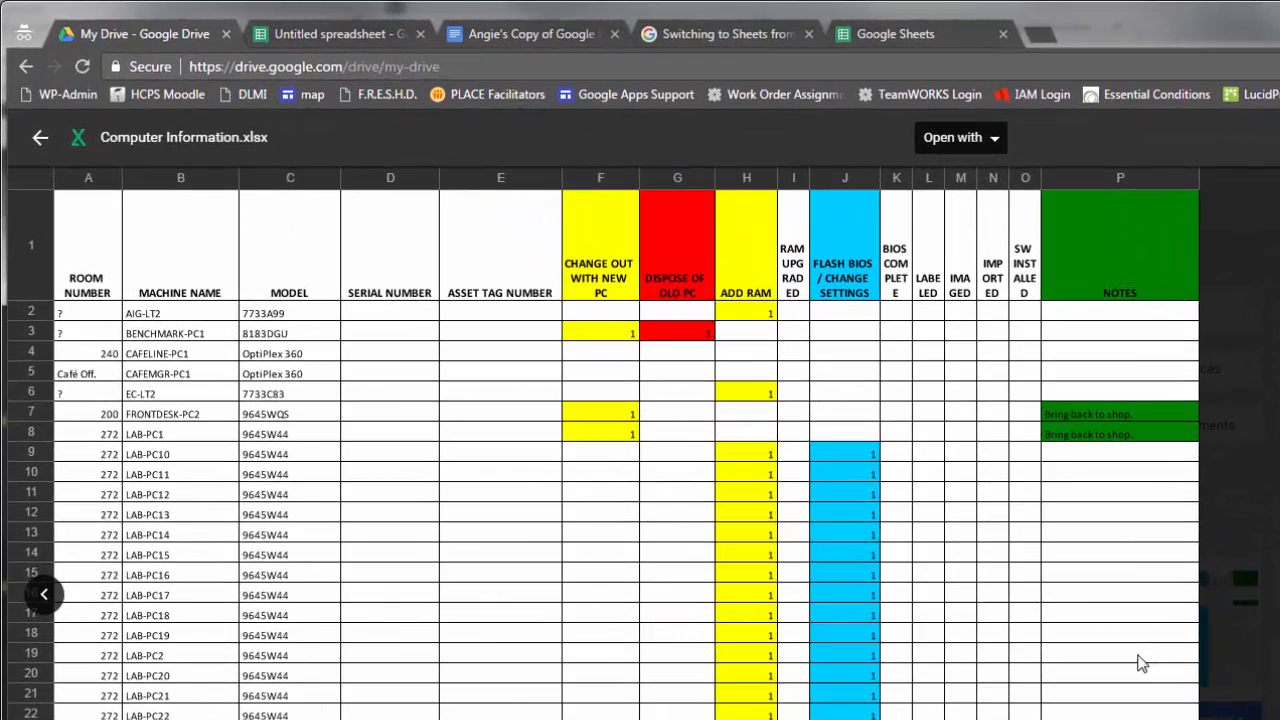
click(994, 140)
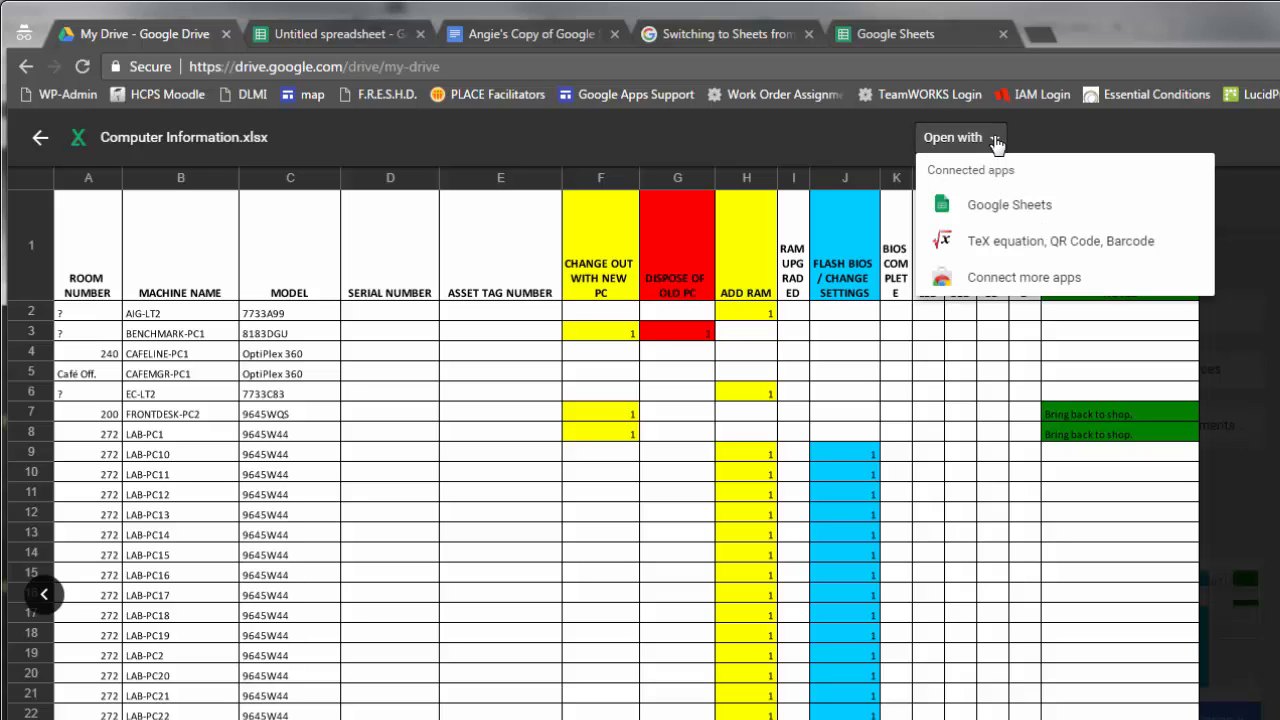
click(1035, 214)
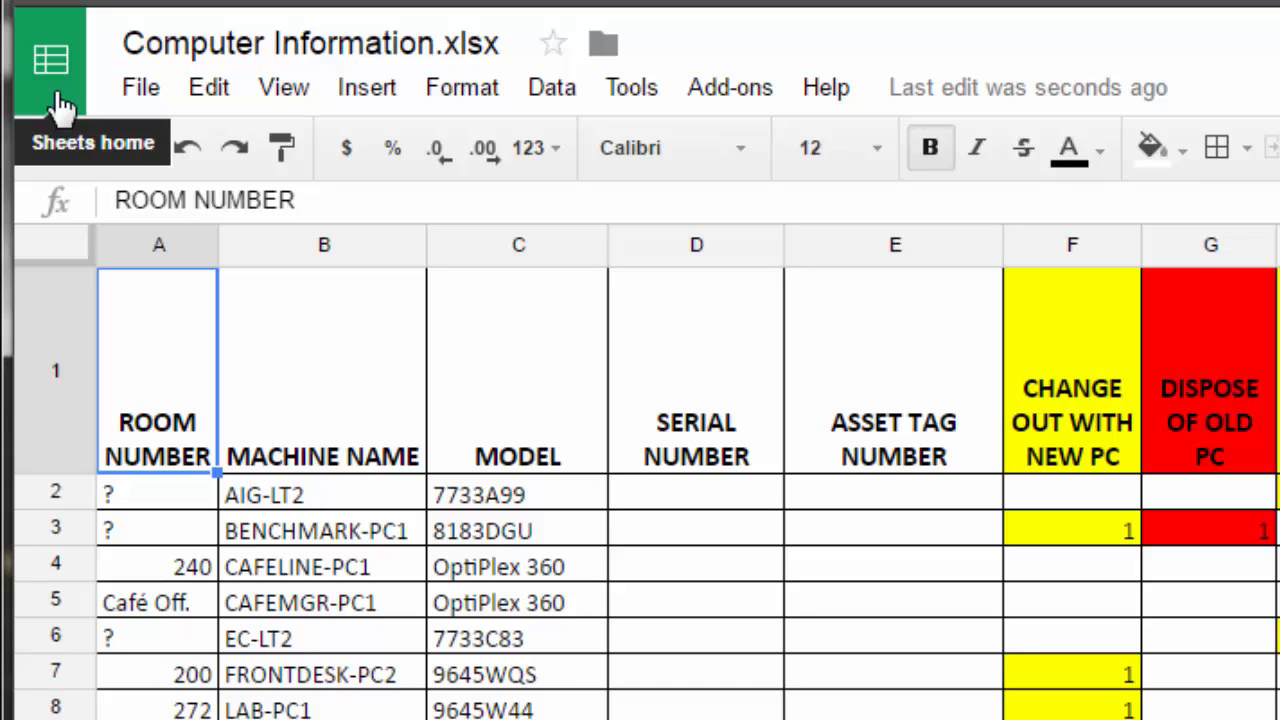
Rename the converted spreadsheet as Computer Information, without the .xlsx extension
click(512, 42)
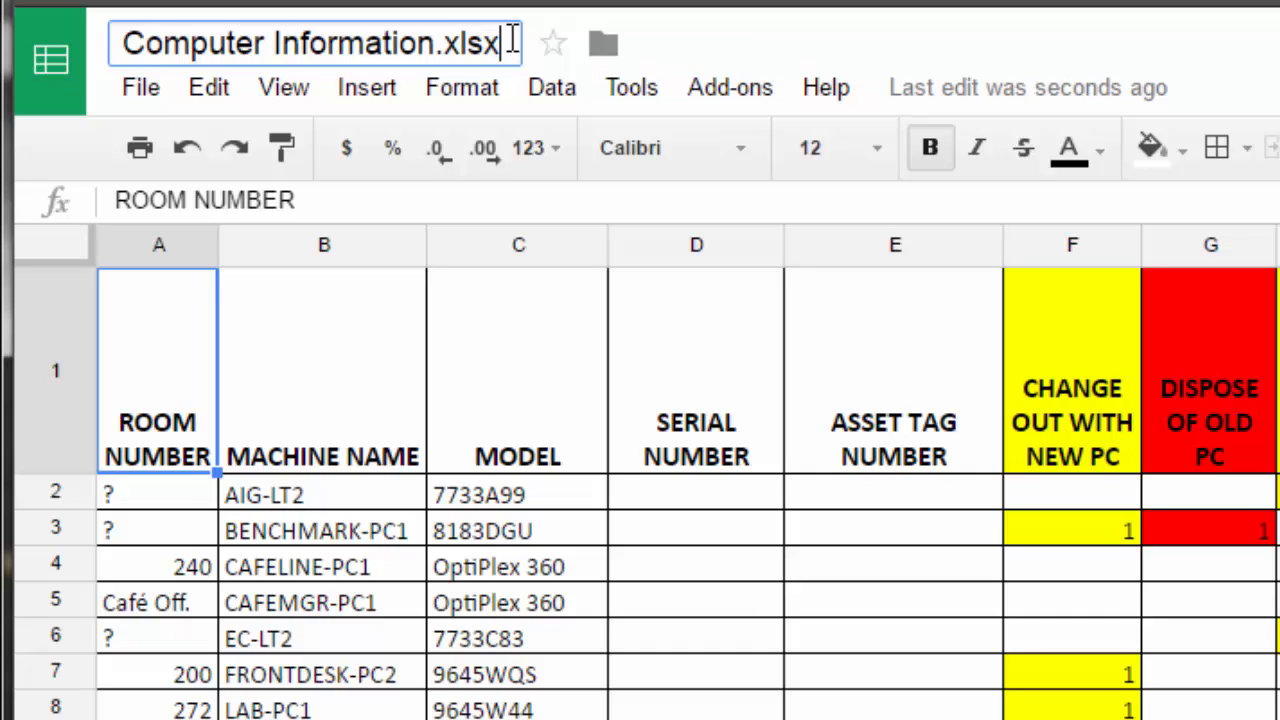
key(BackSpace)
key(BackSpace)
key(BackSpace)
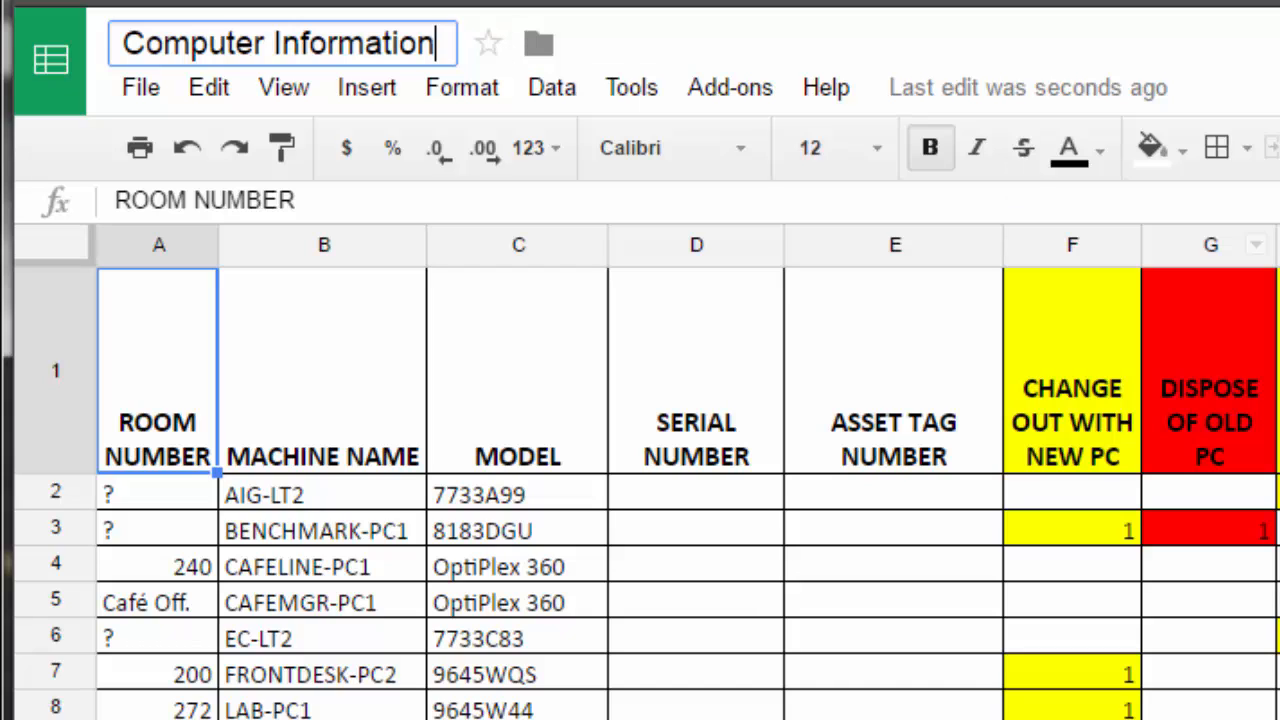
key(Return)
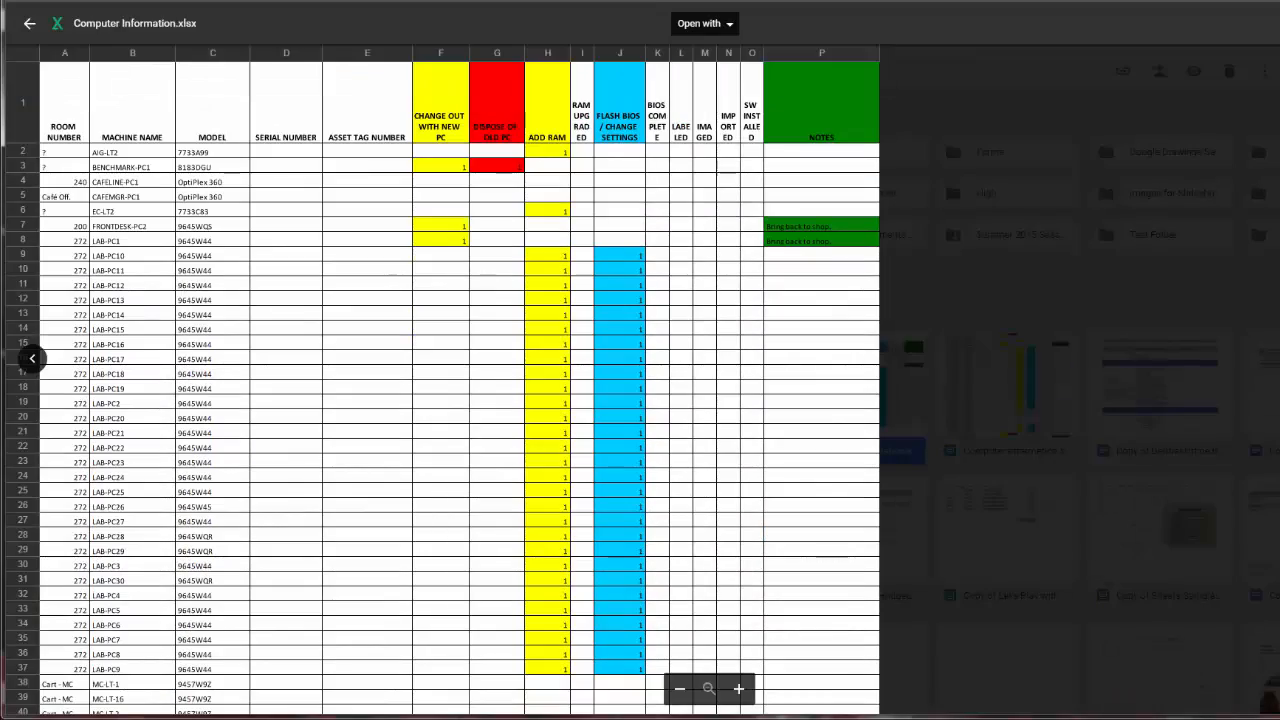
Close the file preview and remove the original Computer Information.xlsx from My Drive
click(30, 23)
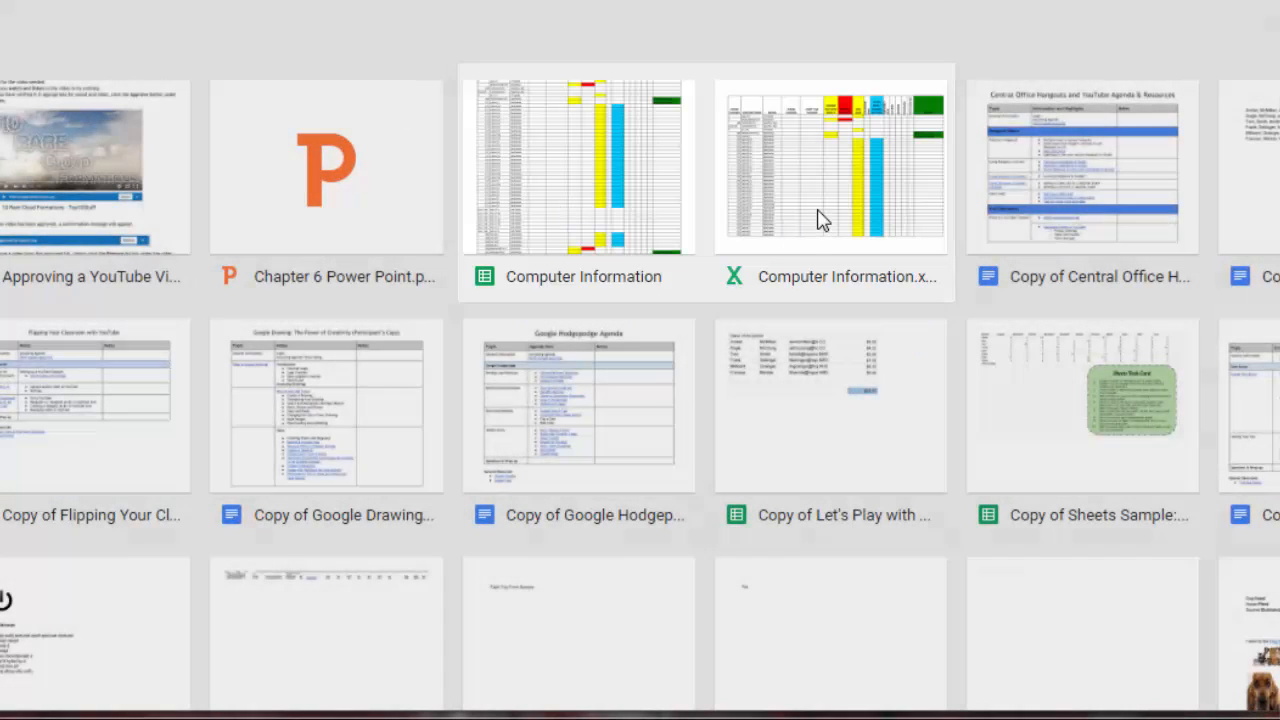
right_click(820, 214)
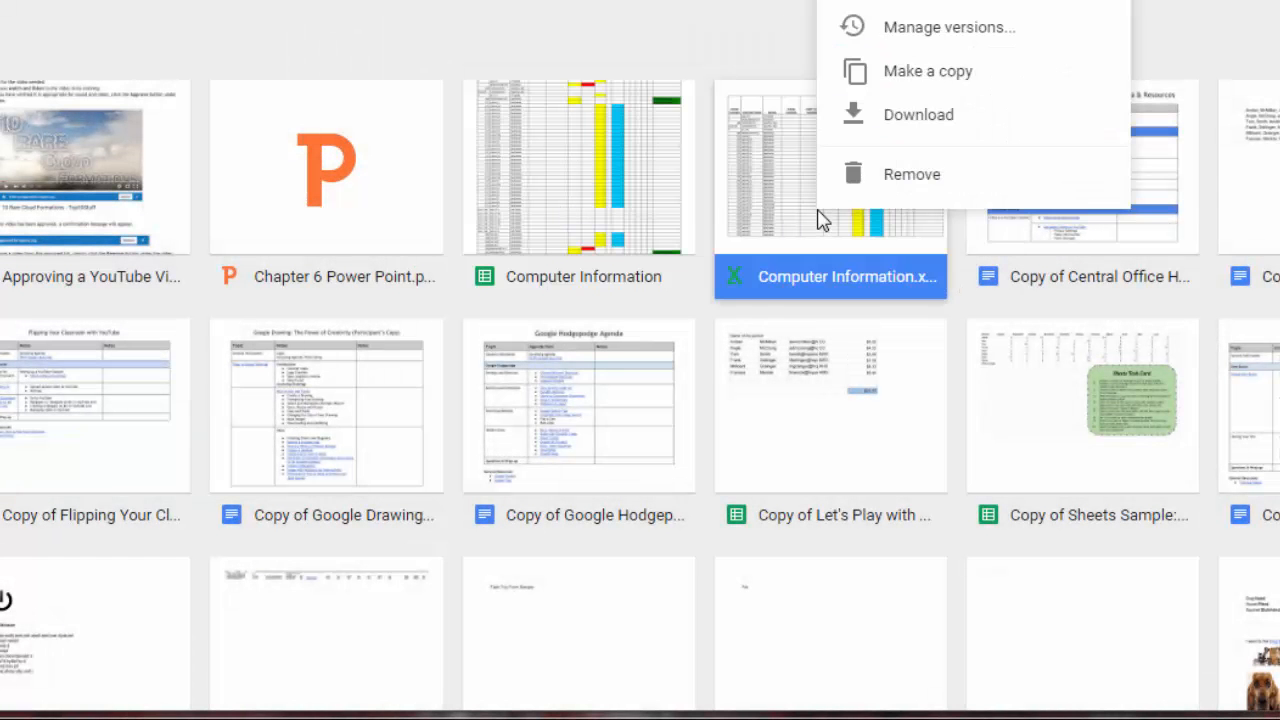
click(898, 180)
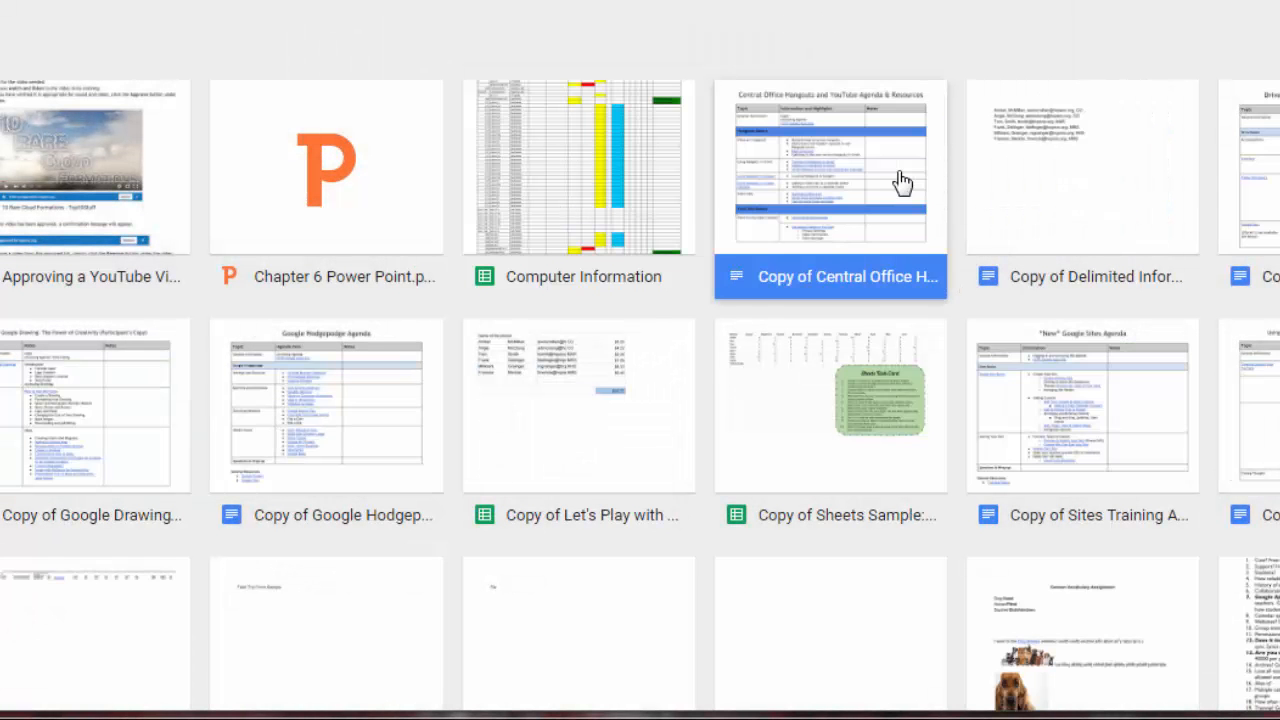
click(910, 67)
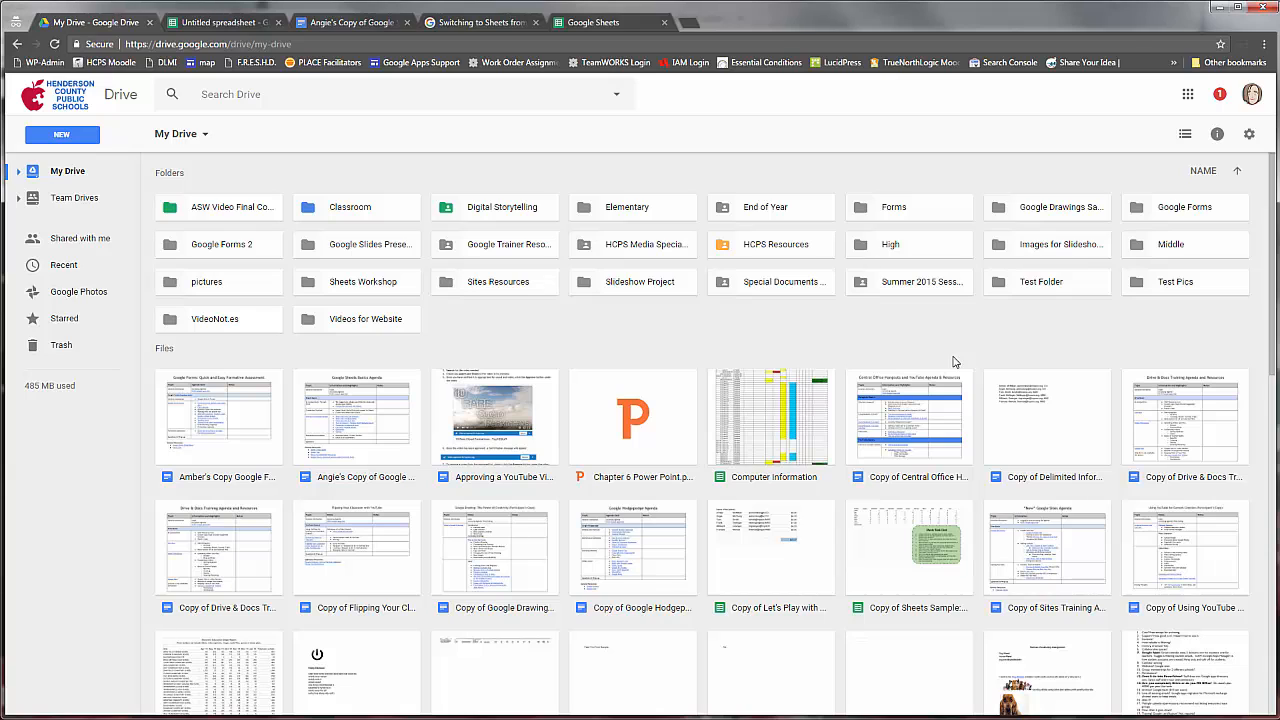
Switch to the untitled spreadsheet and rename it Sample Sheet
click(226, 23)
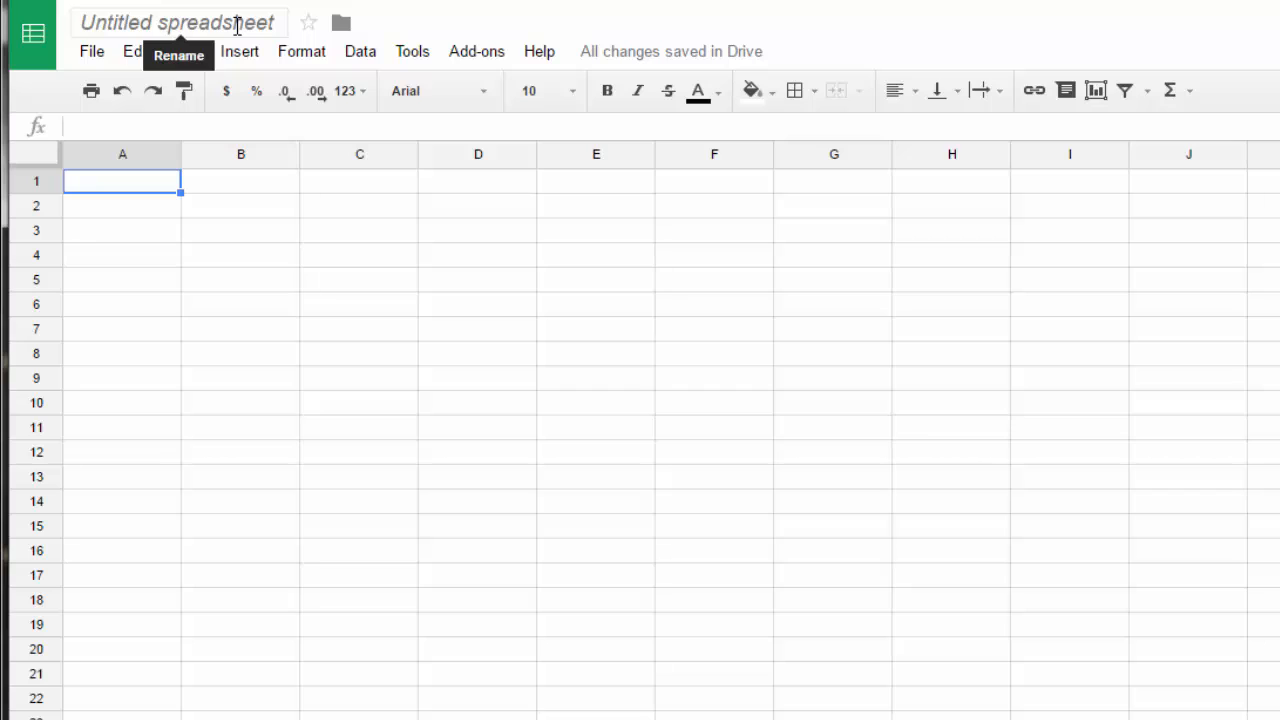
click(237, 25)
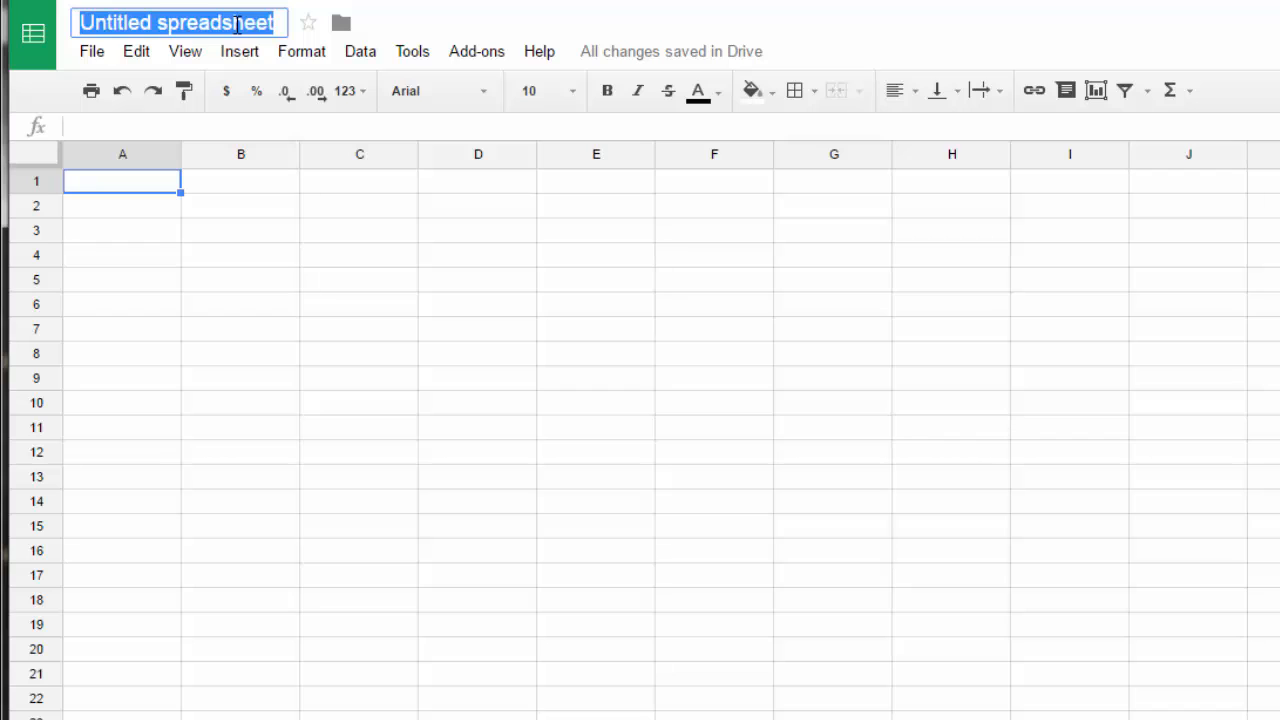
text(Sample Sh)
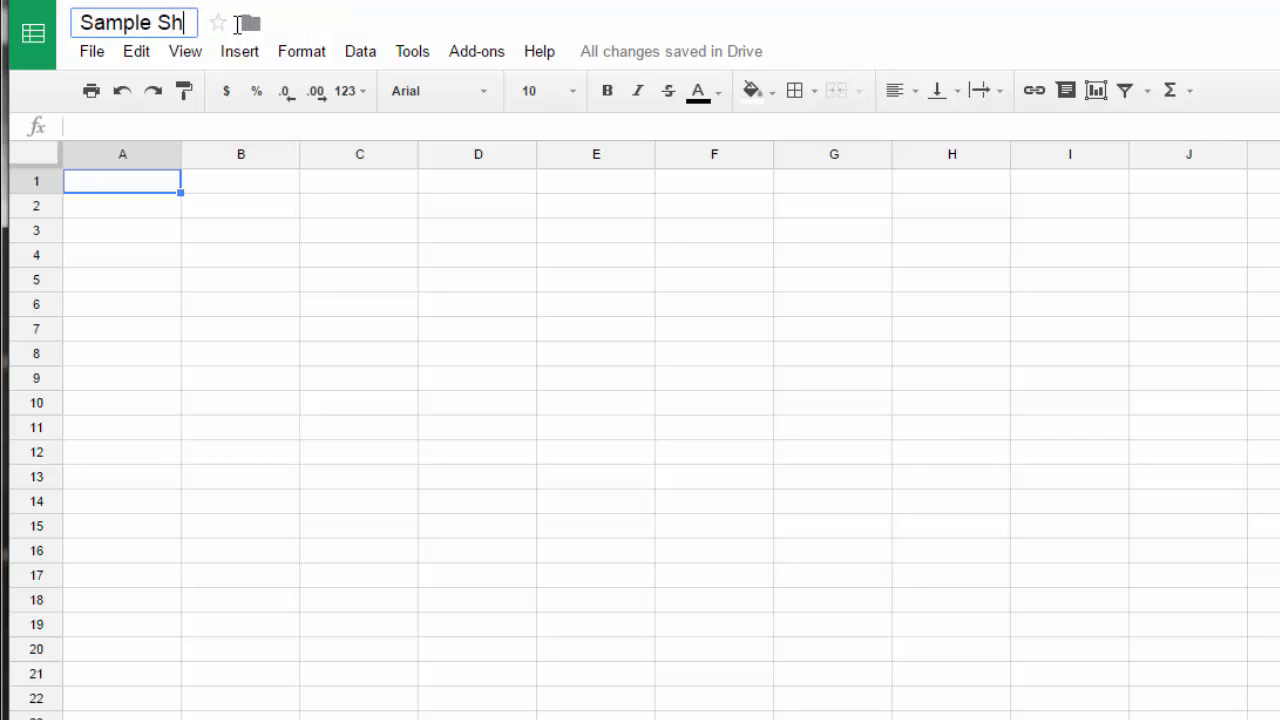
text(eet)
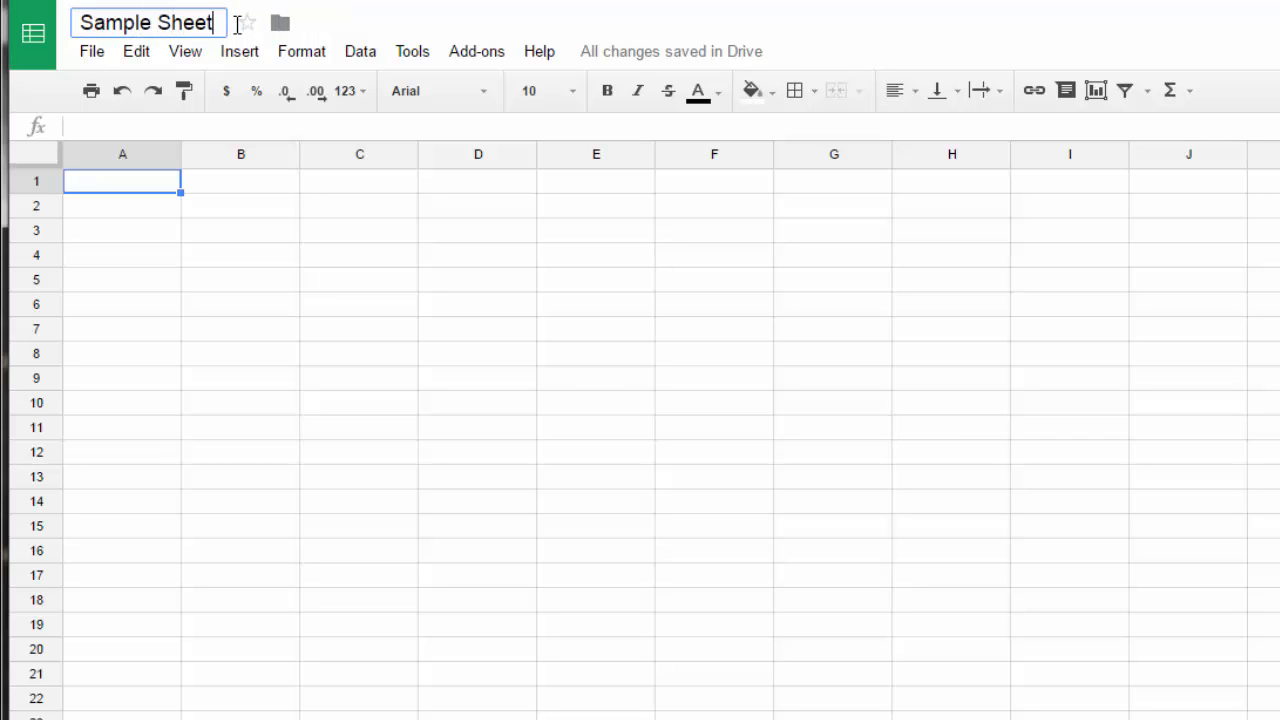
click(338, 396)
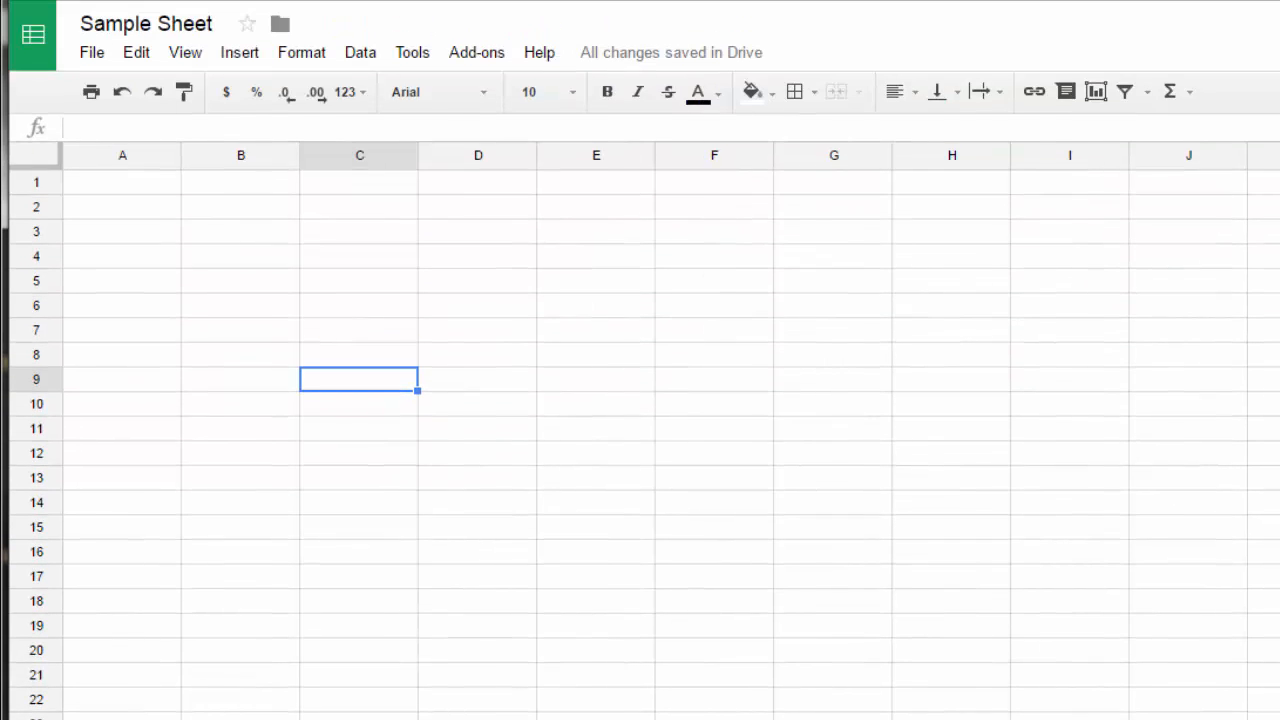
Enter the column header Name in cell A1
click(134, 190)
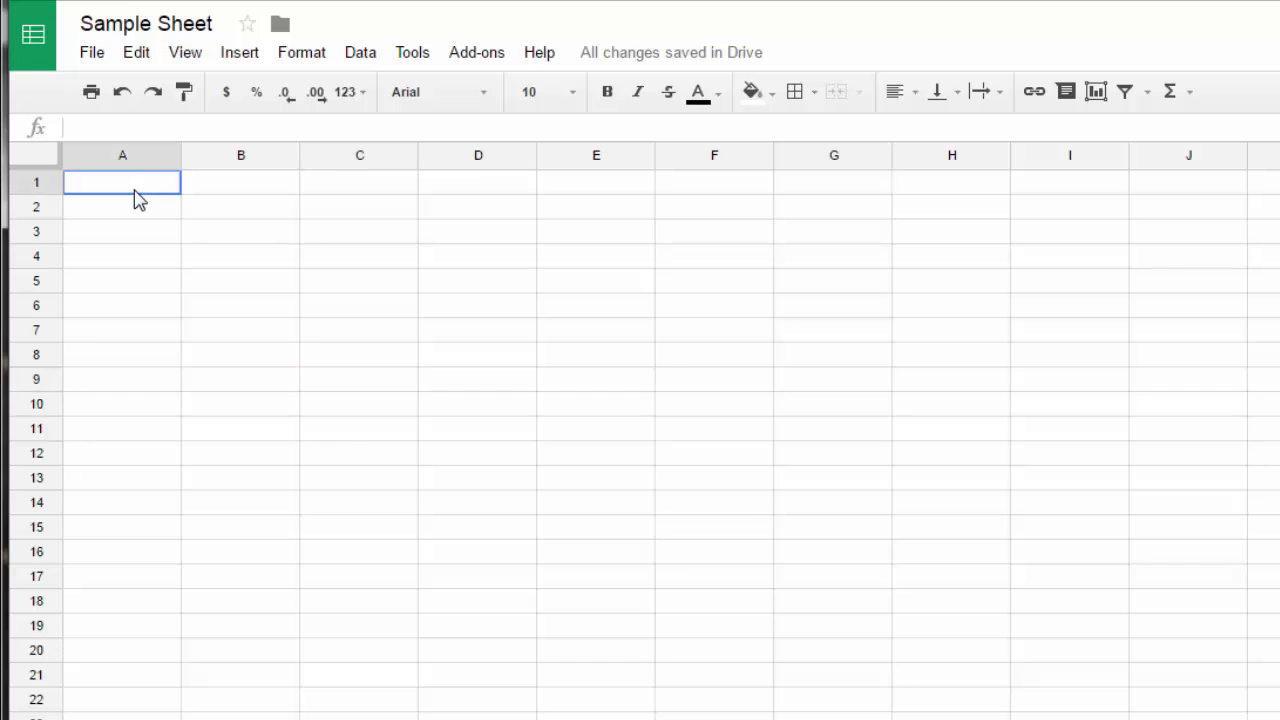
click(140, 208)
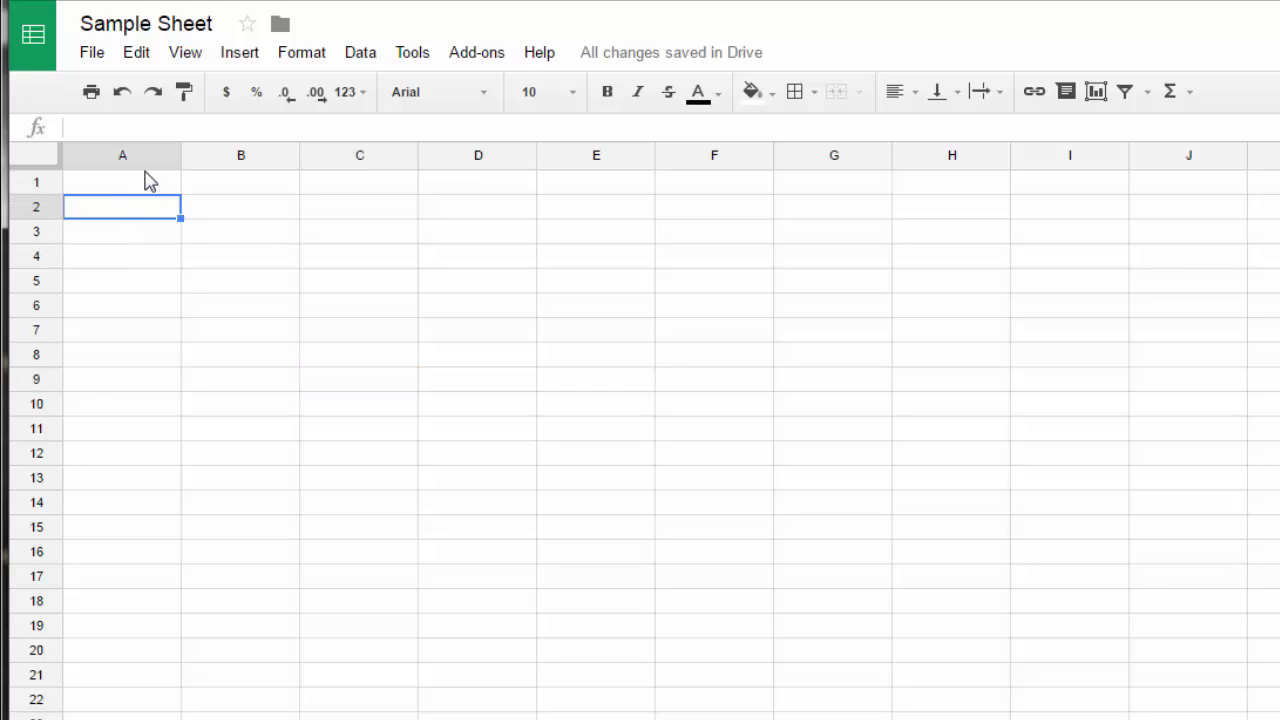
click(148, 186)
text(Name)
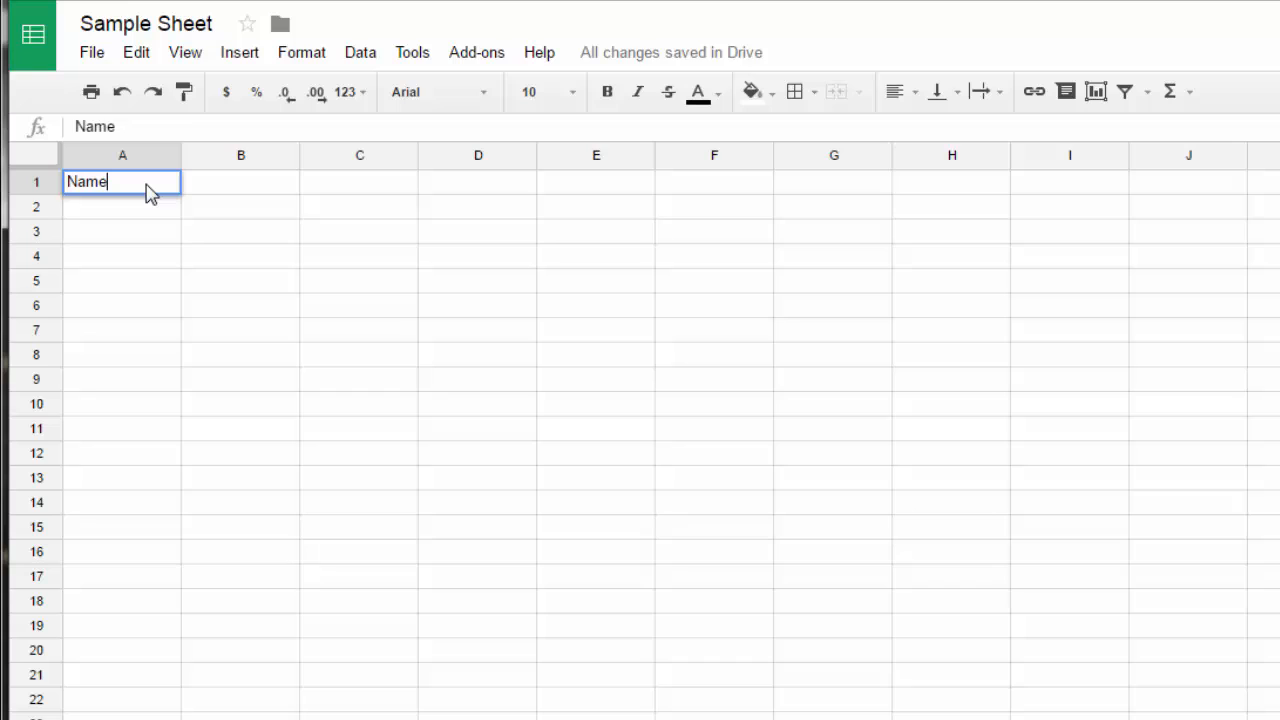
key(Return)
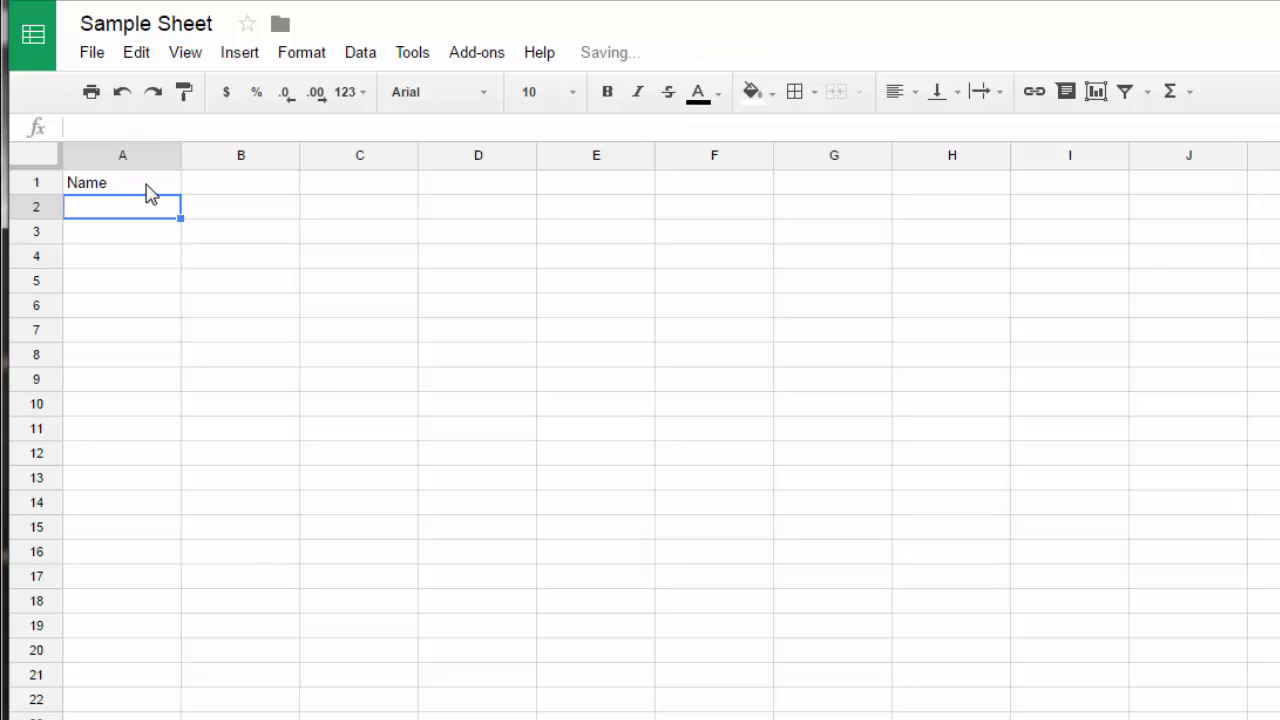
Add the column headers Age, Birthdate and Email address in cells B1, C1 and D1
key(Right)
key(Up)
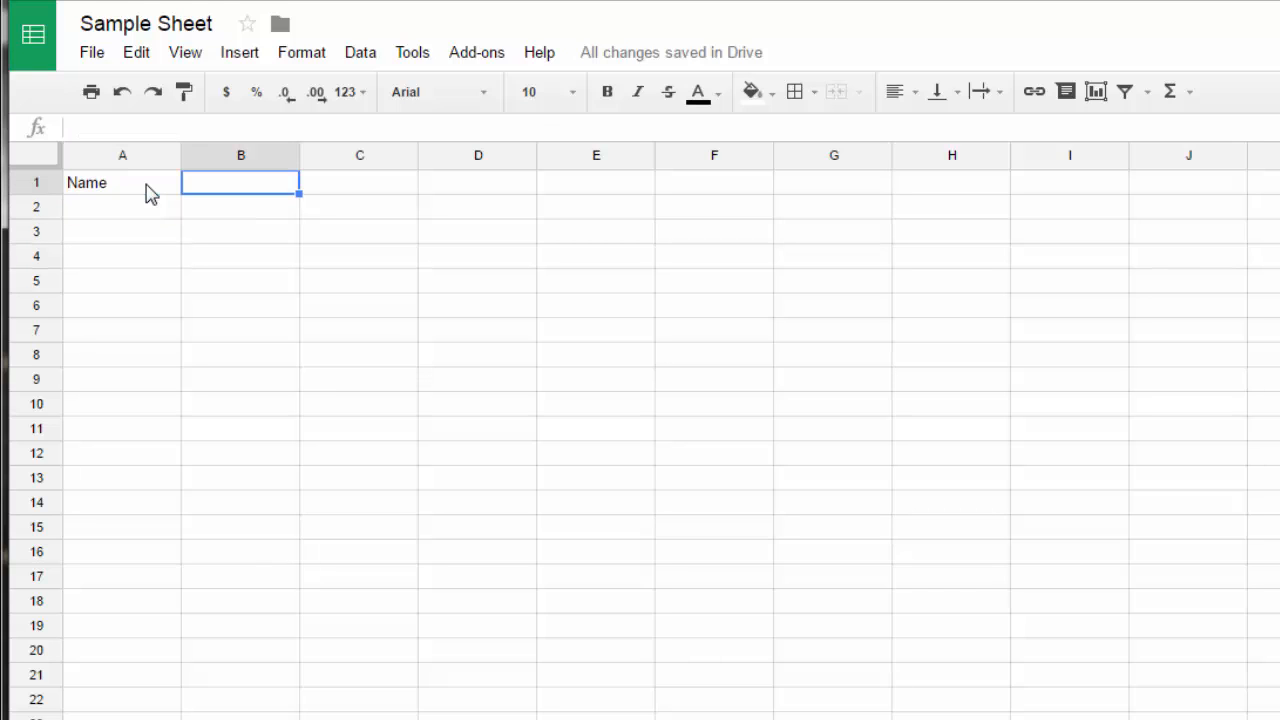
text(Age)
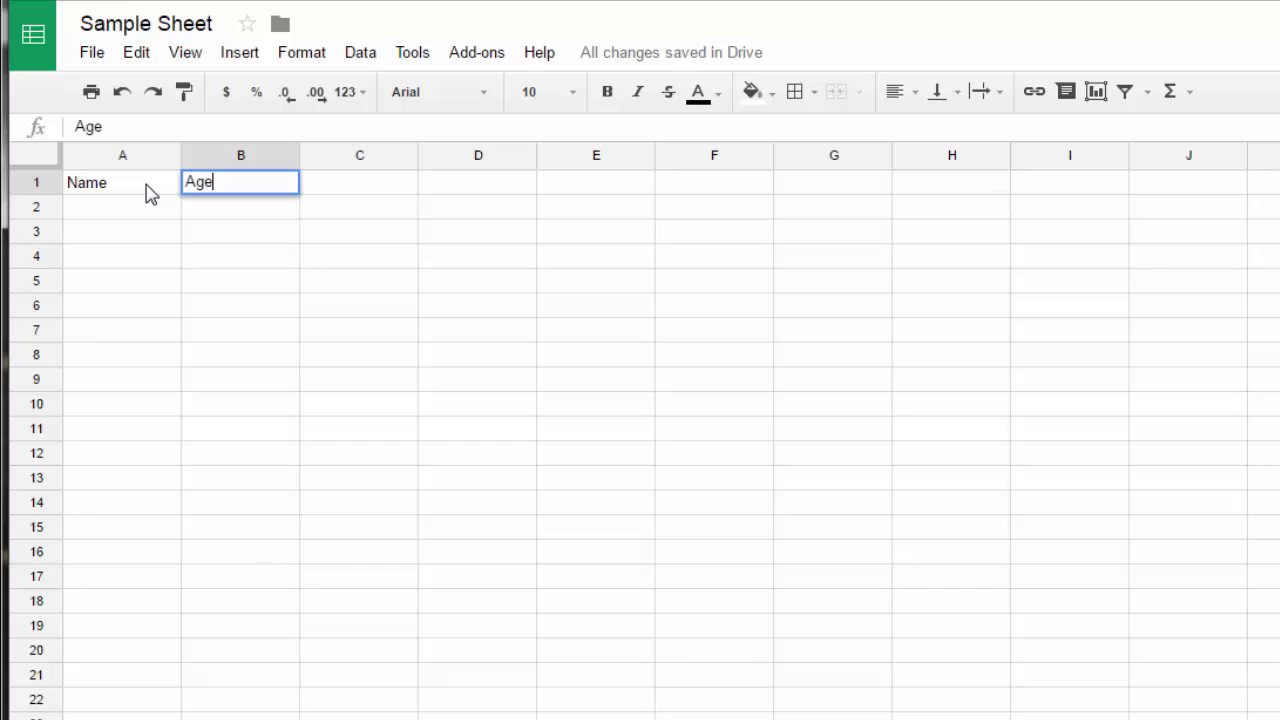
key(Tab)
text(Birt)
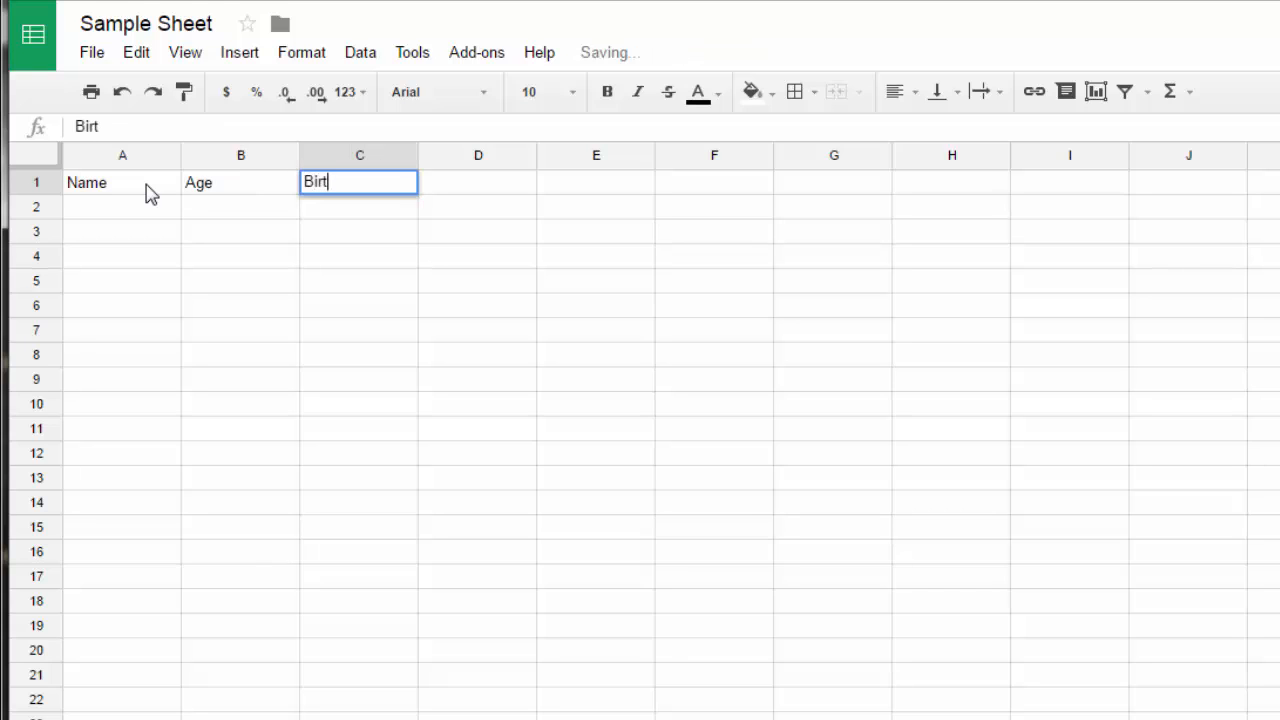
text(hdate)
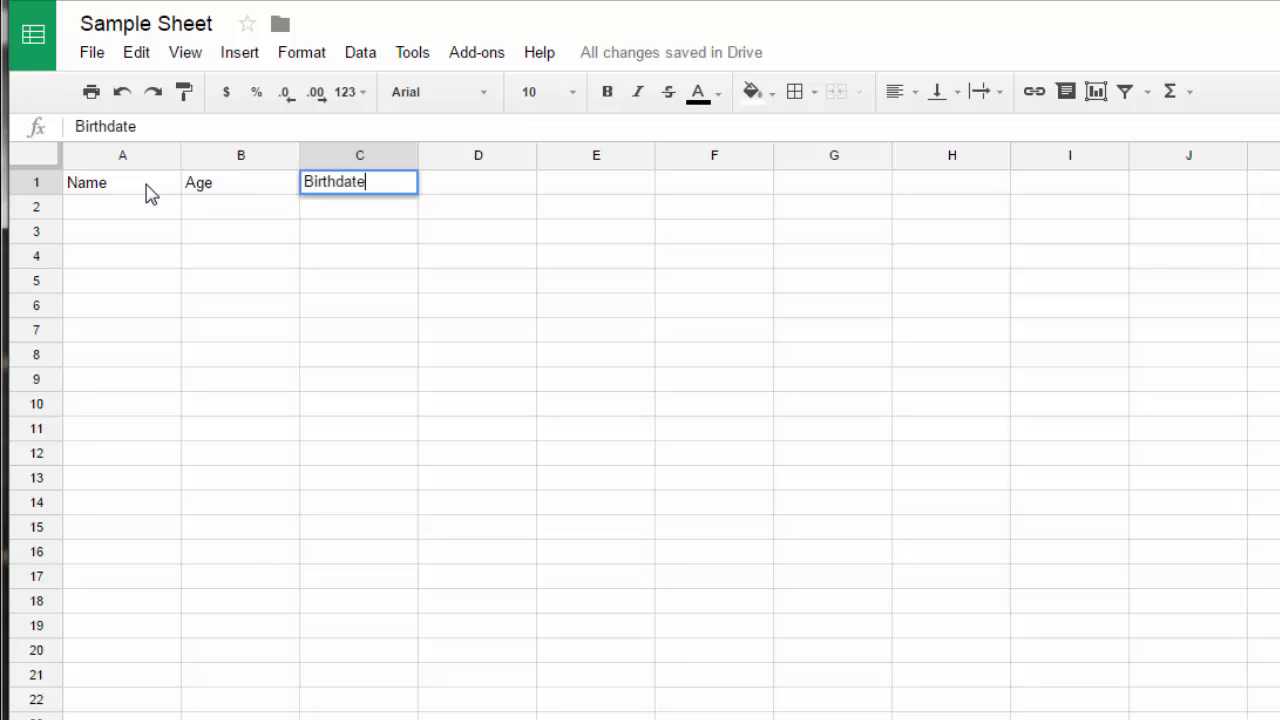
key(Tab)
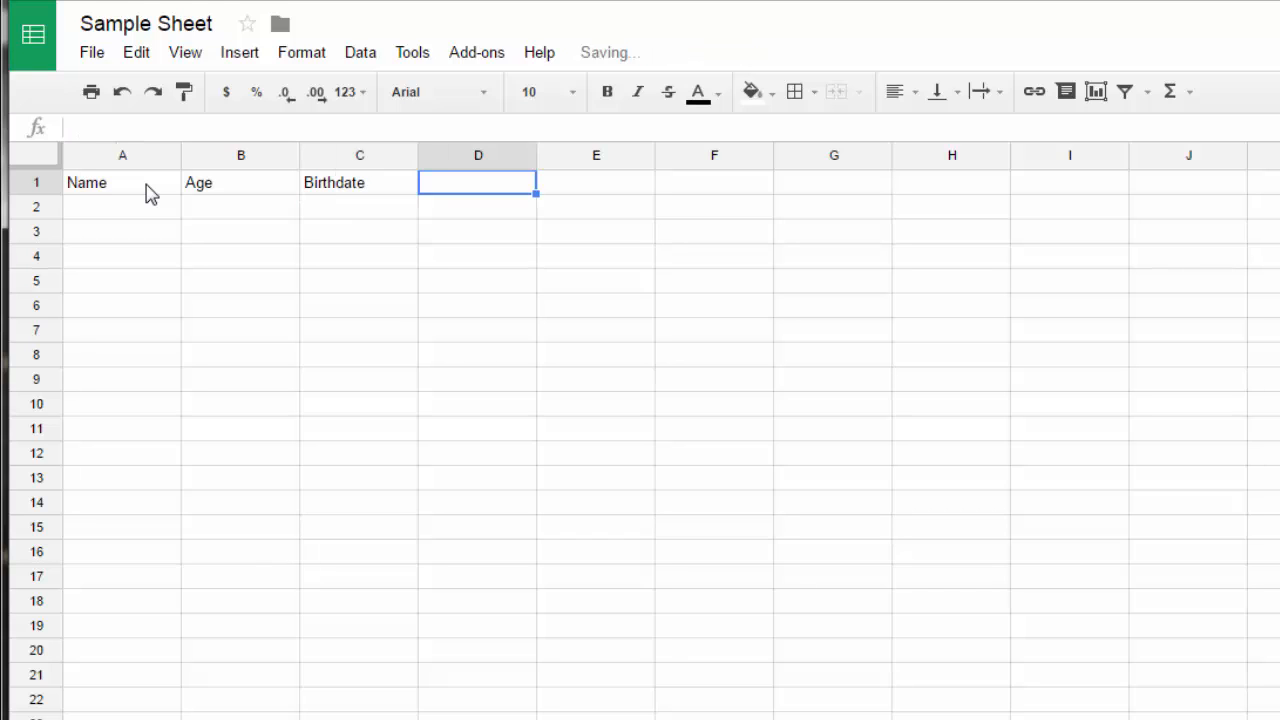
text(Email addres)
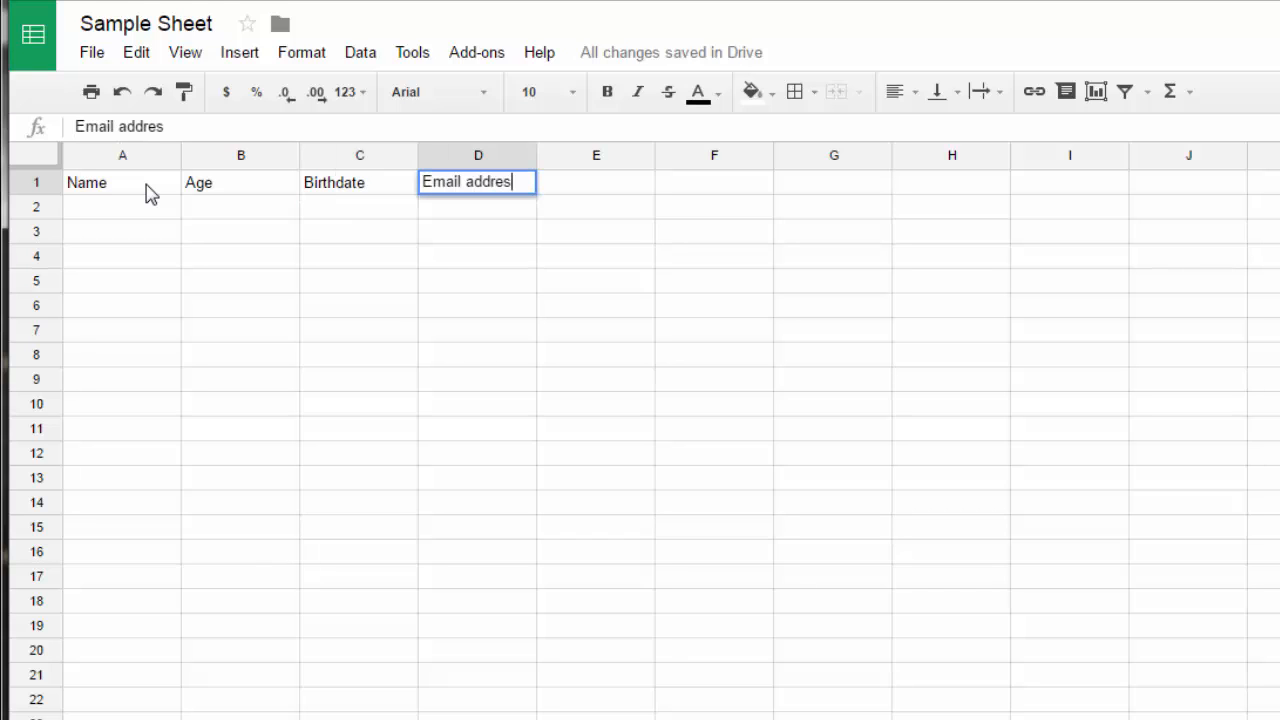
text(s)
key(Tab)
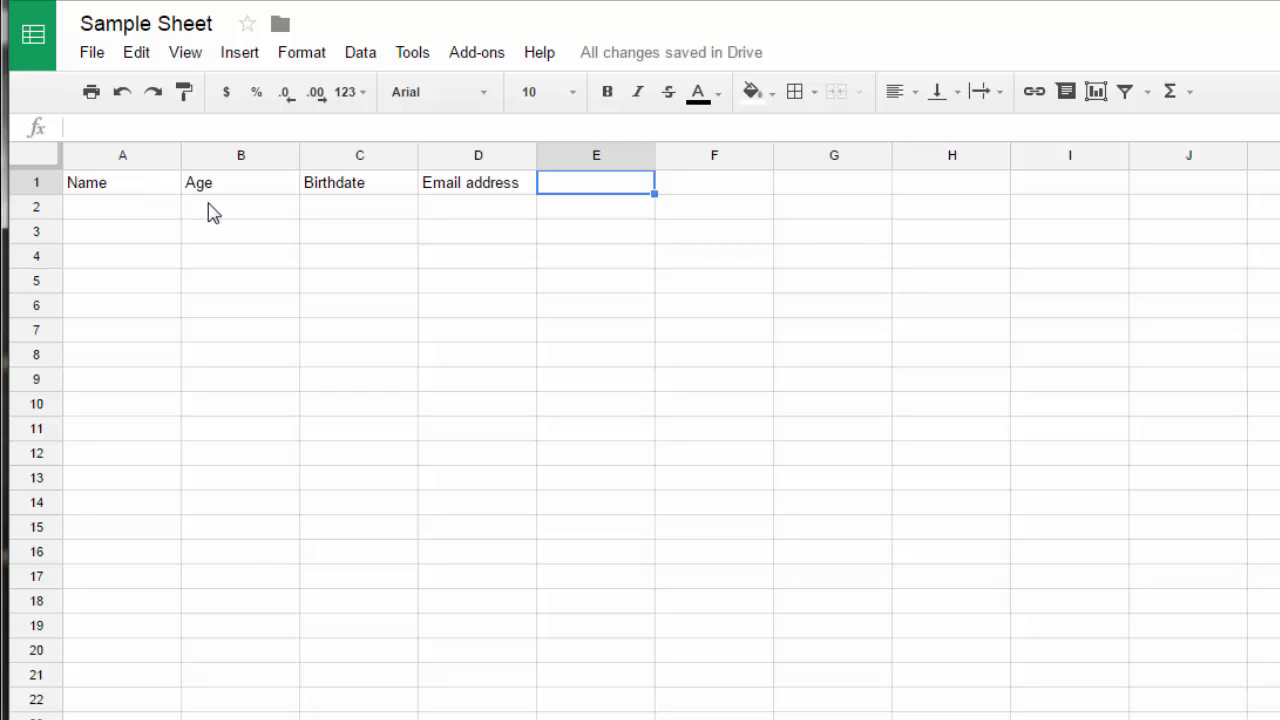
Try selecting all of column A and all of rows 1 and 5, and redo the last edit
click(125, 156)
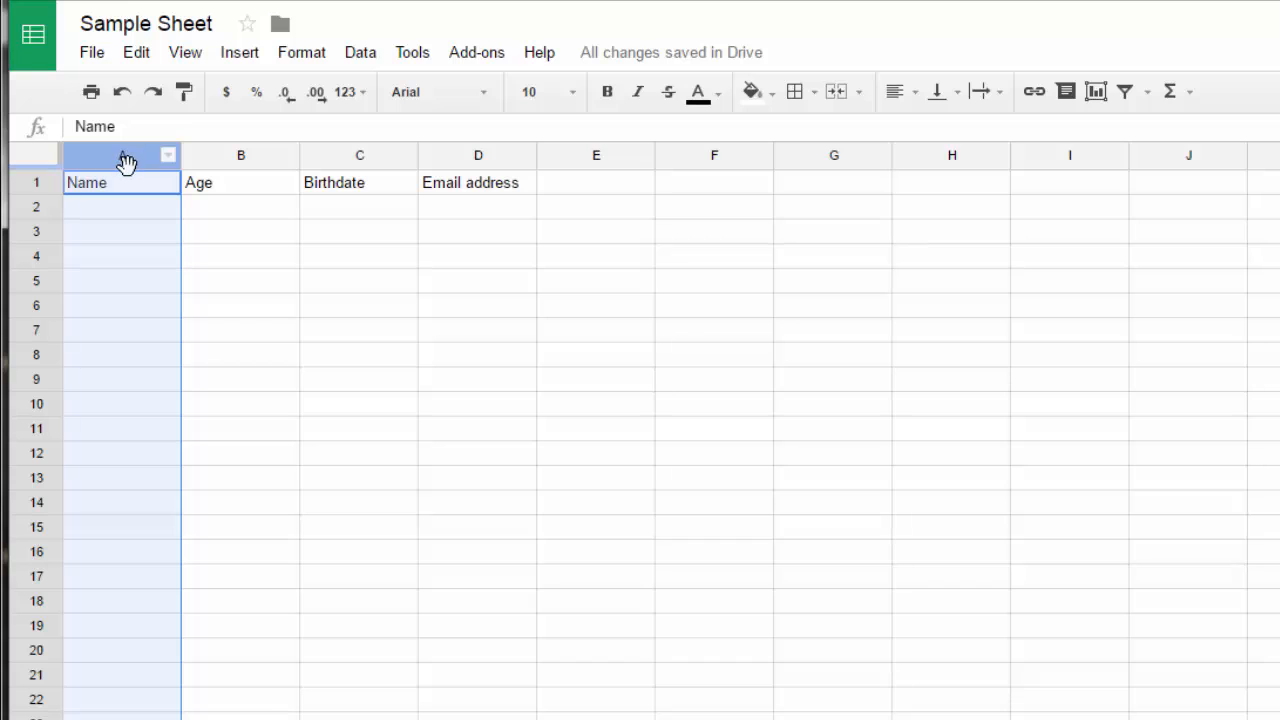
click(29, 181)
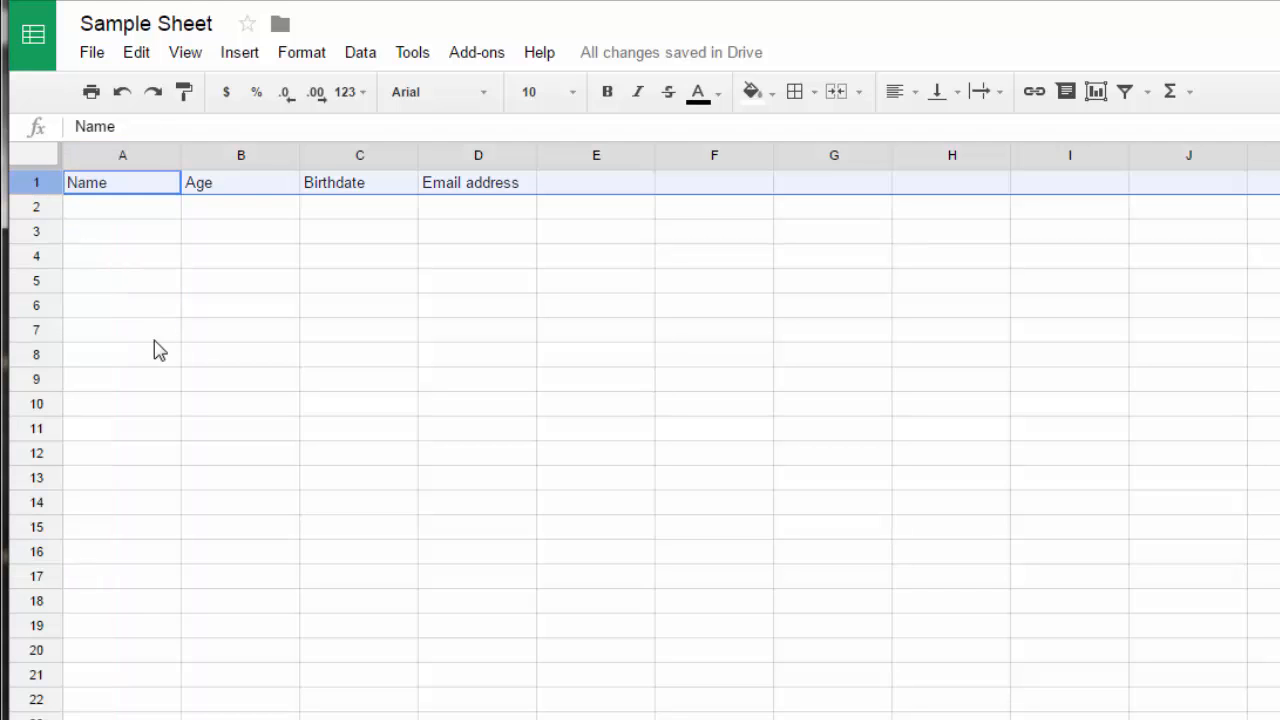
click(147, 160)
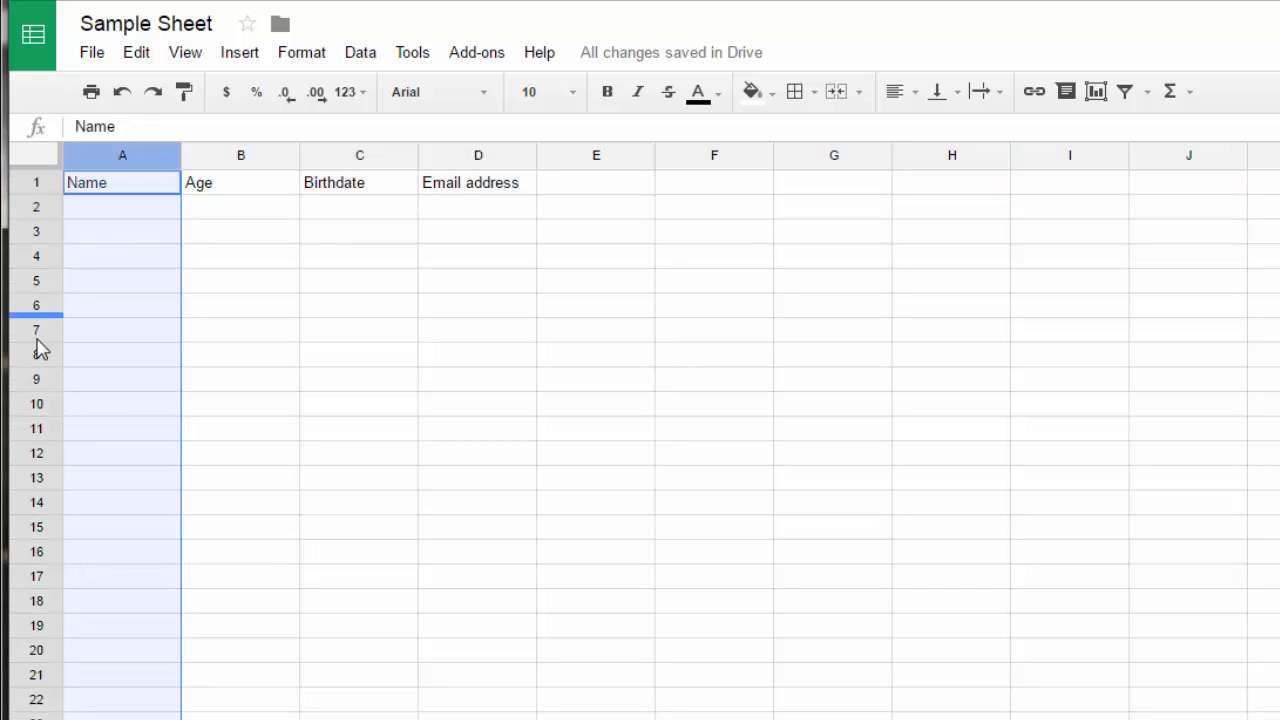
click(31, 280)
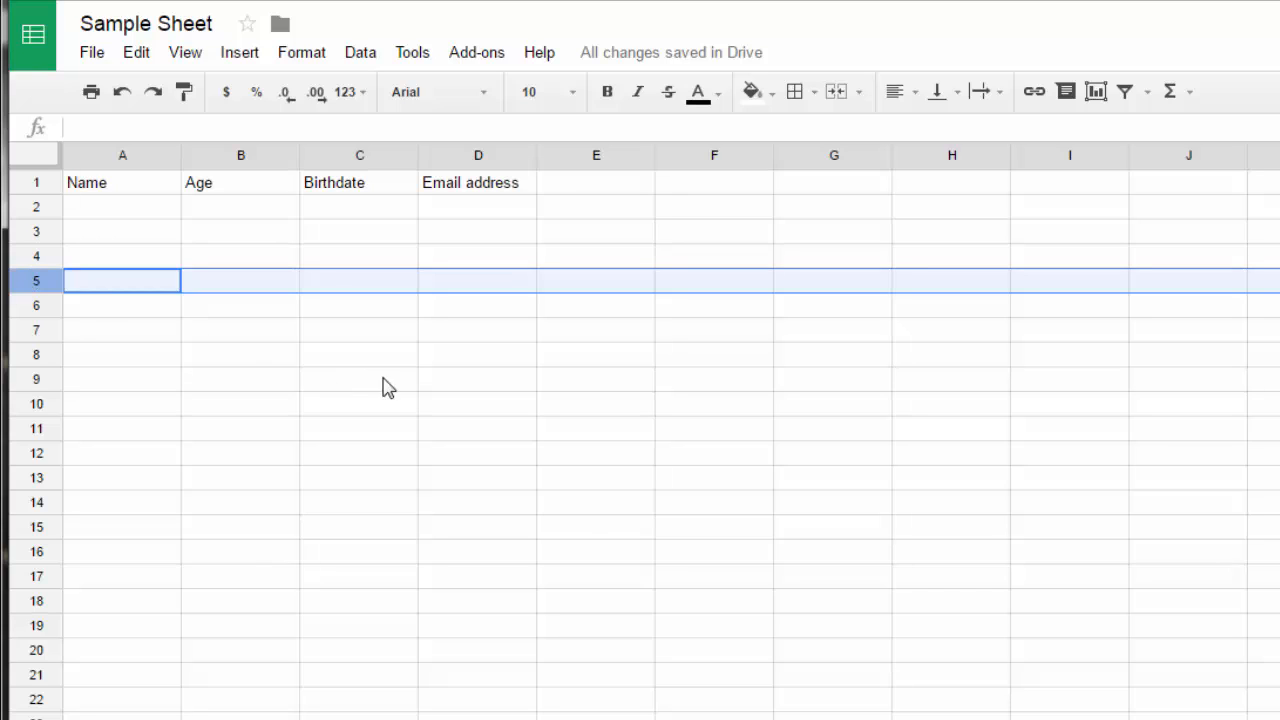
click(147, 98)
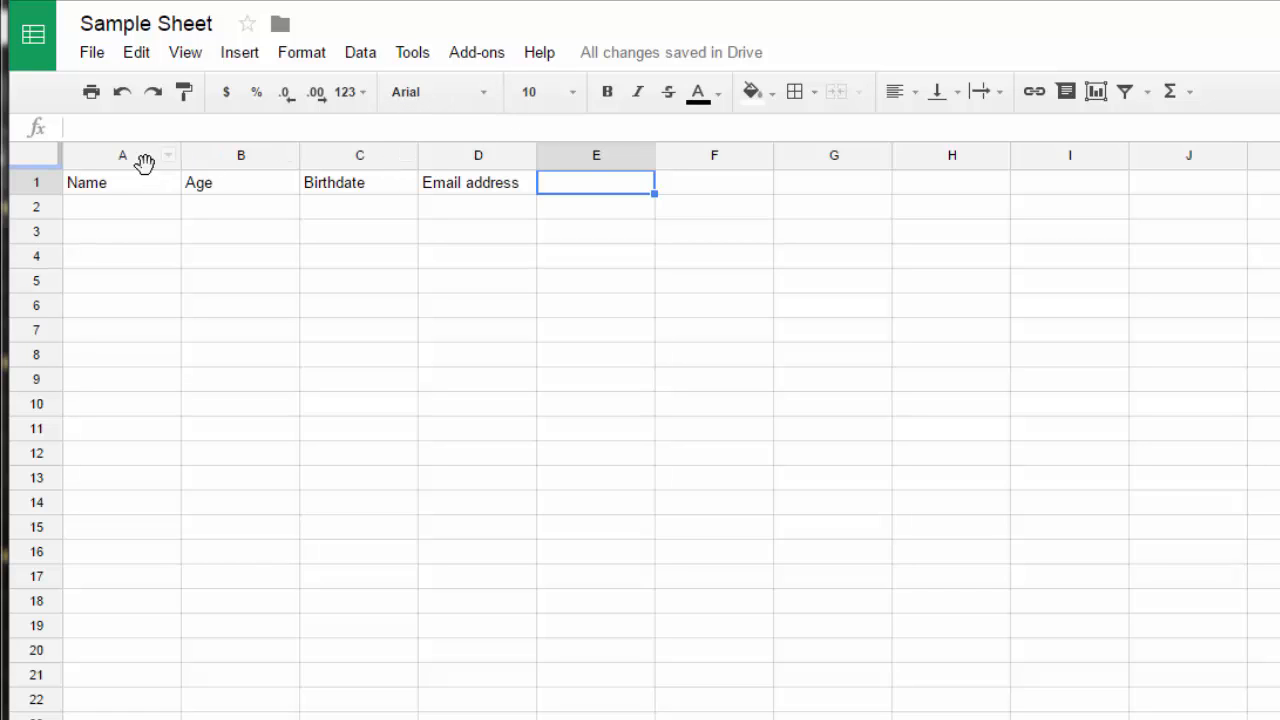
Change the font of the headers in A1:D1 to Verdana
drag(153, 186, 511, 190)
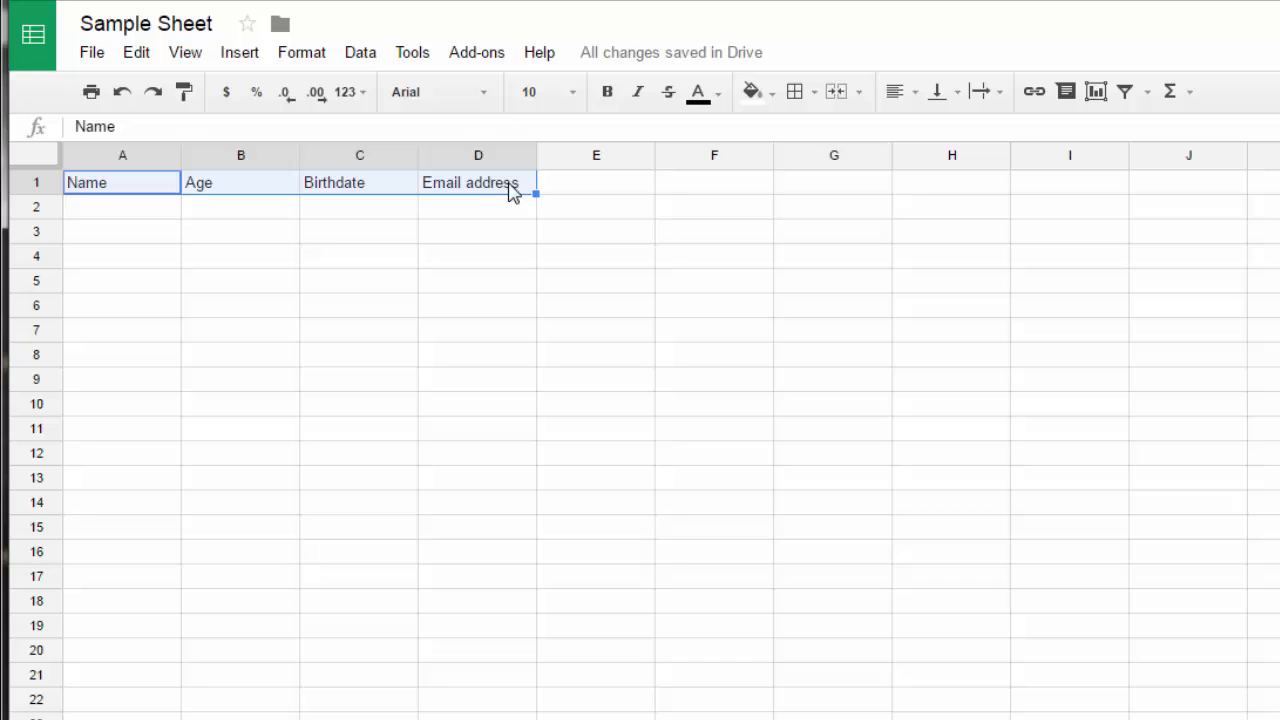
click(488, 100)
click(477, 234)
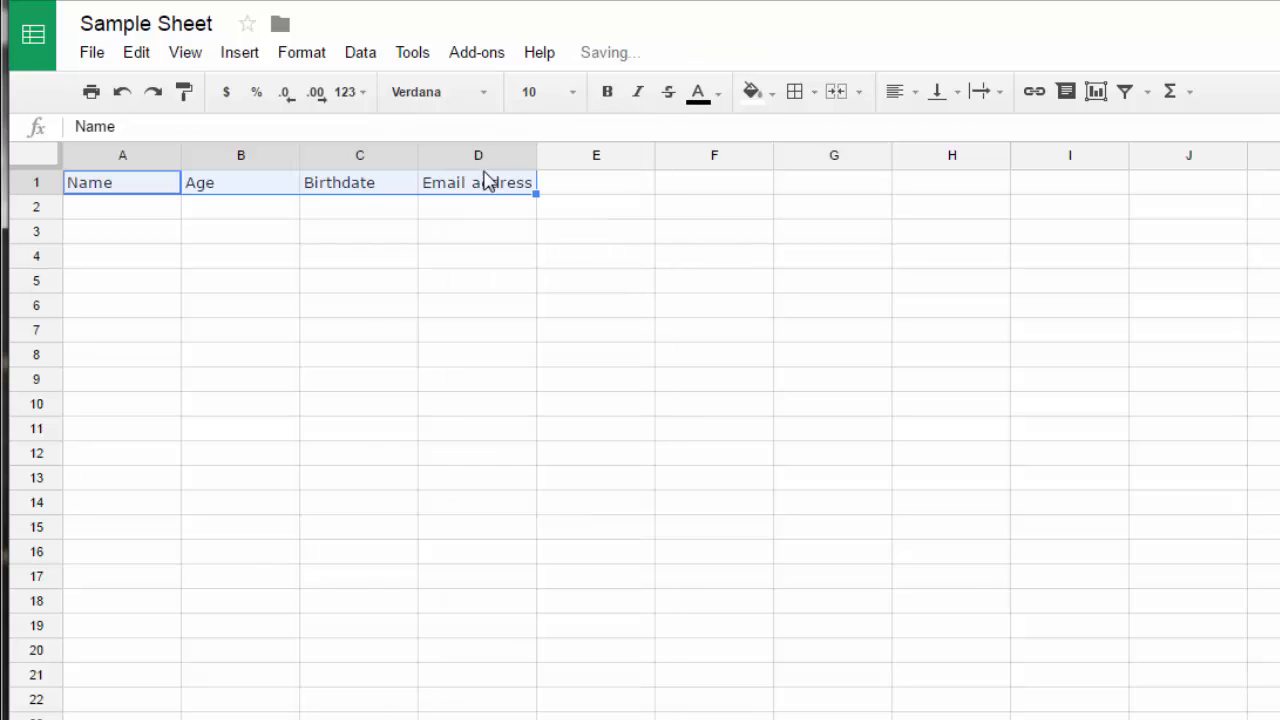
click(600, 232)
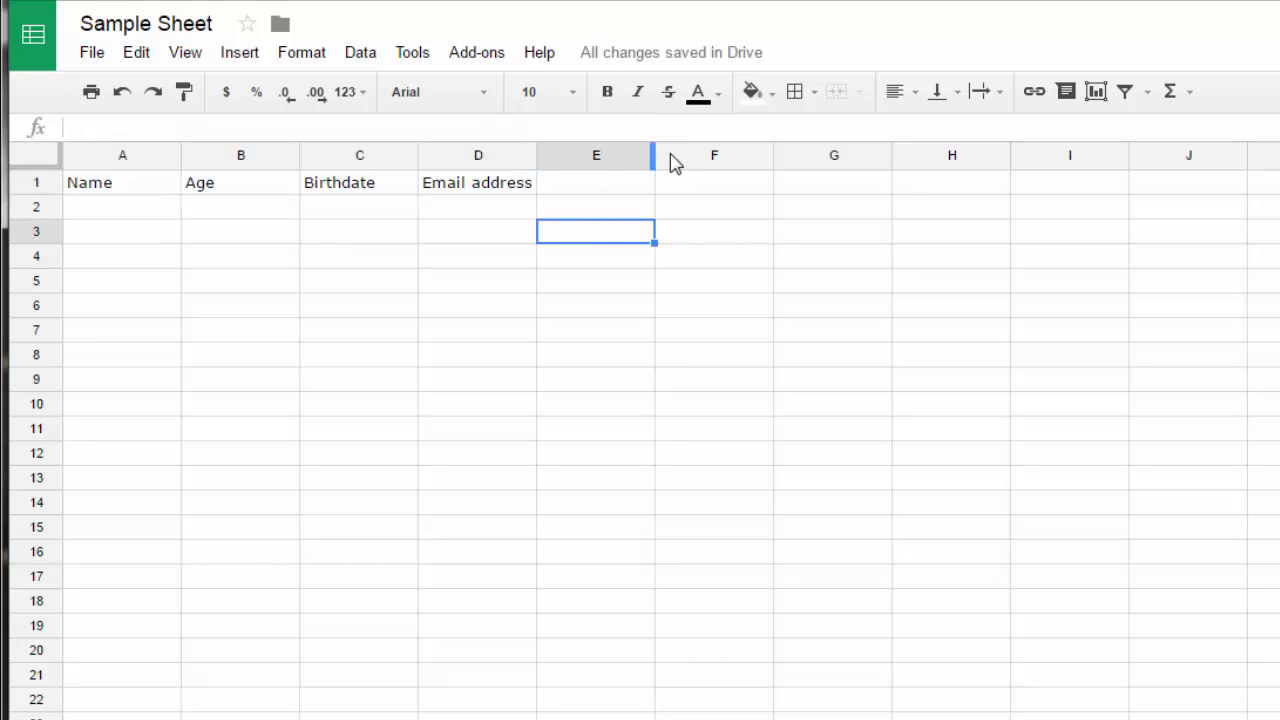
Set the text color of the Email address header in D1 to red
click(499, 188)
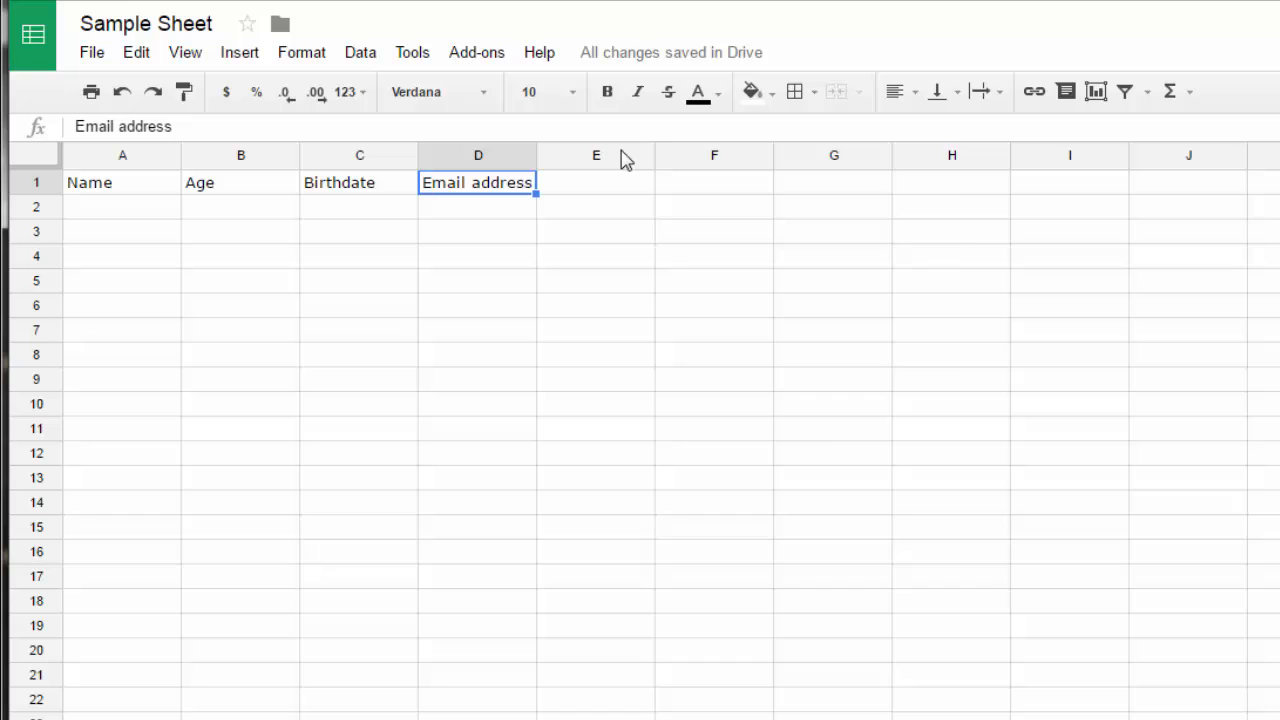
click(712, 96)
click(705, 196)
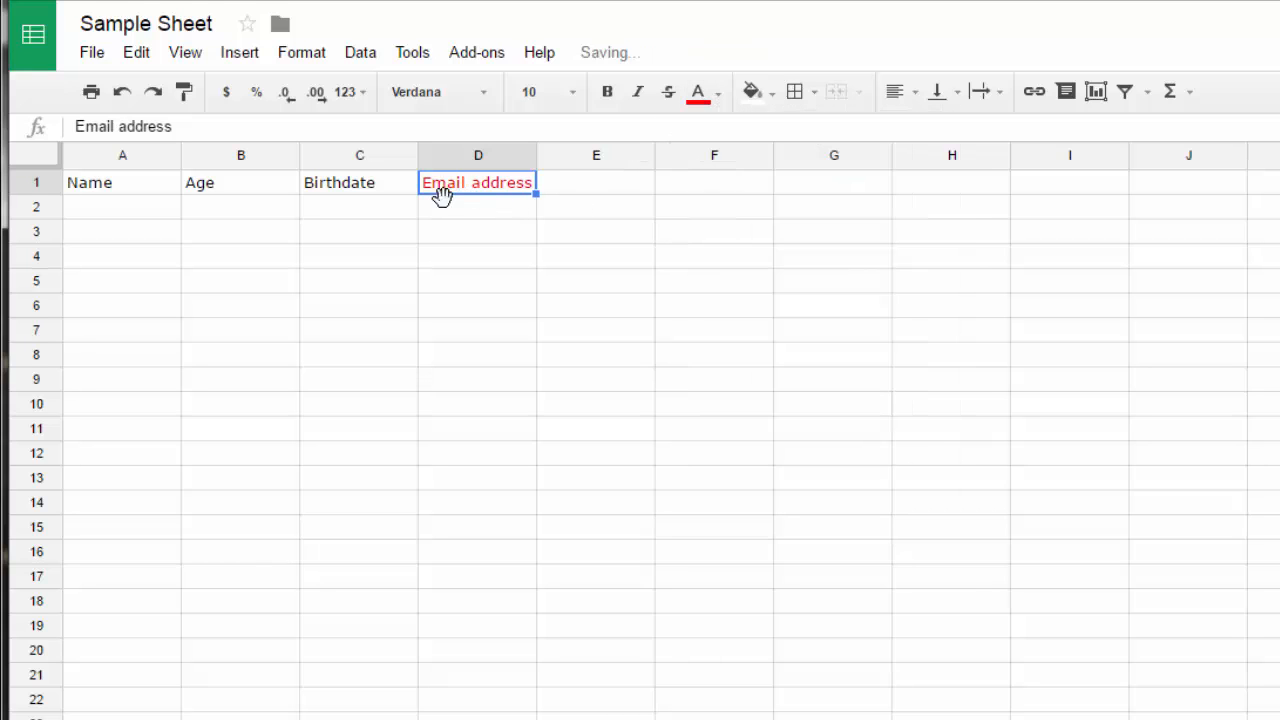
click(474, 207)
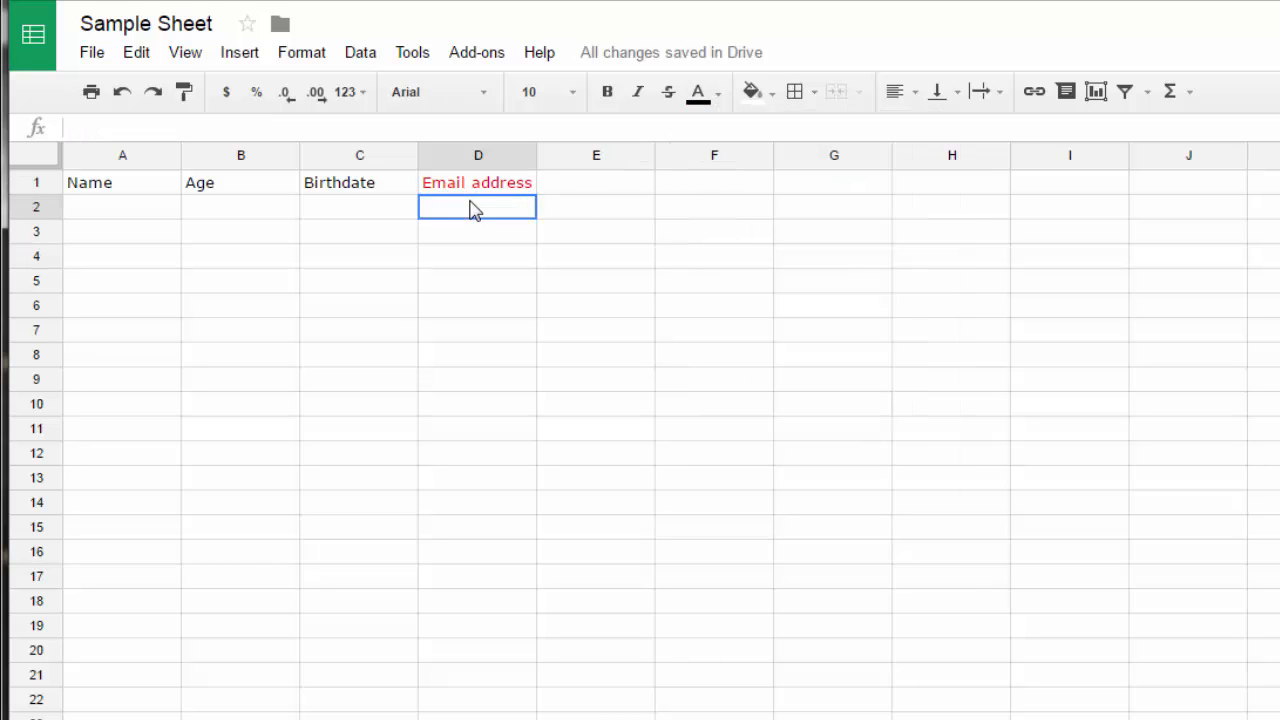
Fill the Birthdate header cell C1 with yellow
click(389, 192)
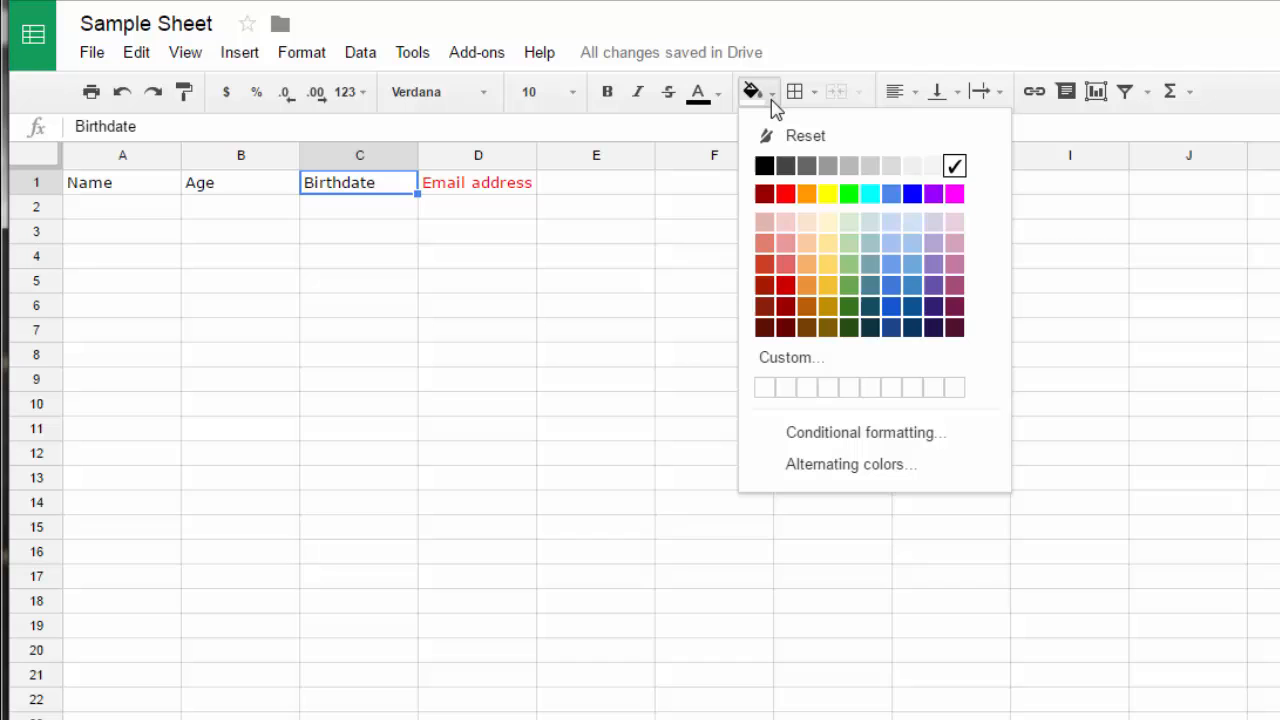
click(828, 193)
click(623, 257)
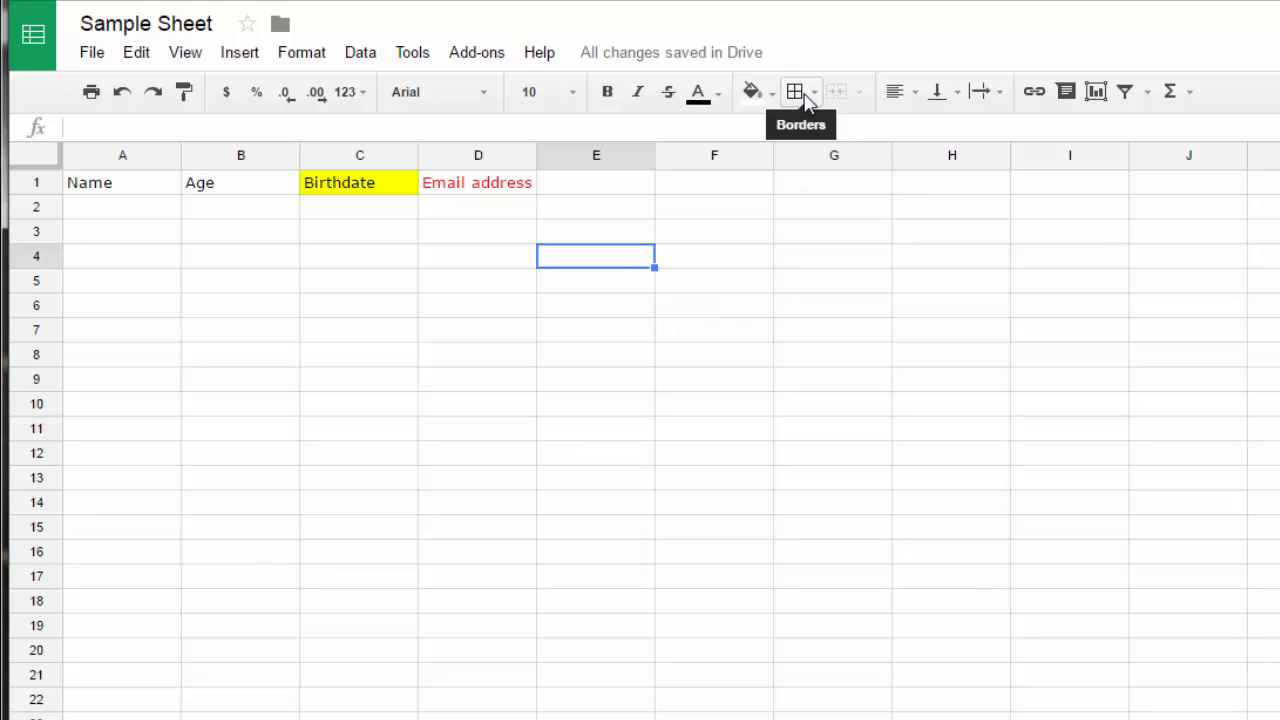
Apply all borders to the range A1:E7
drag(126, 186, 572, 340)
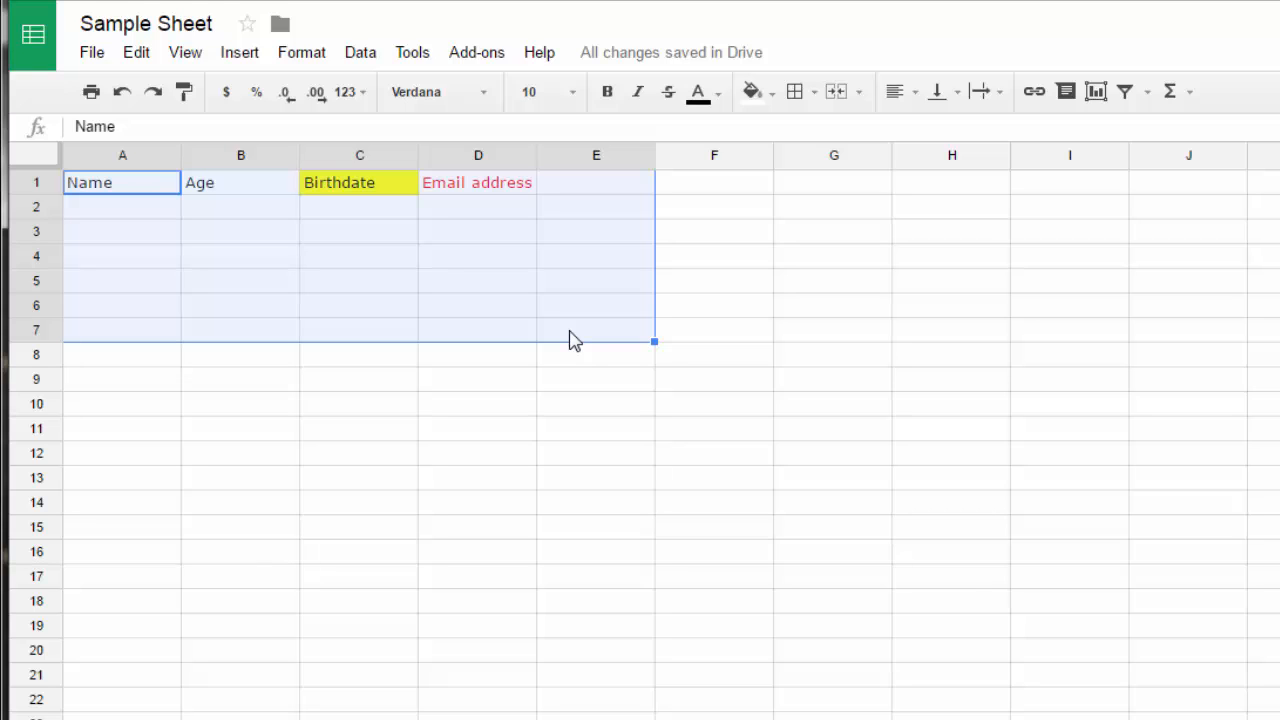
click(797, 93)
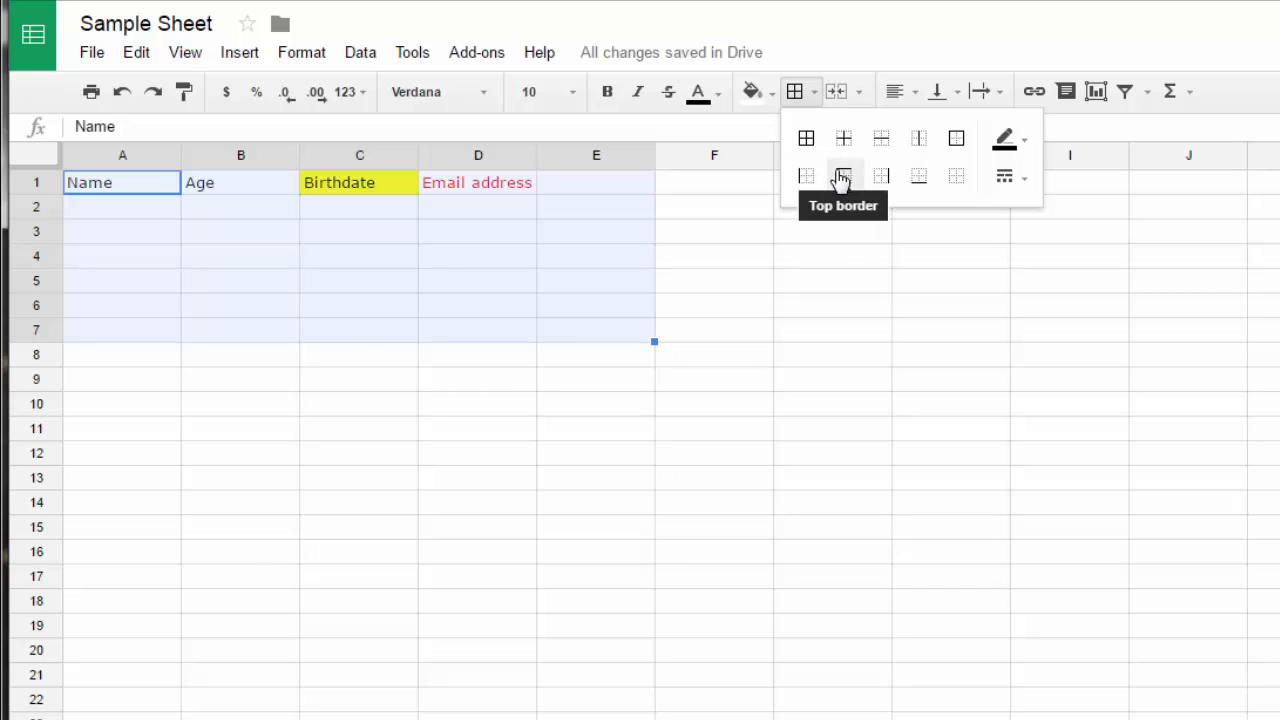
click(807, 138)
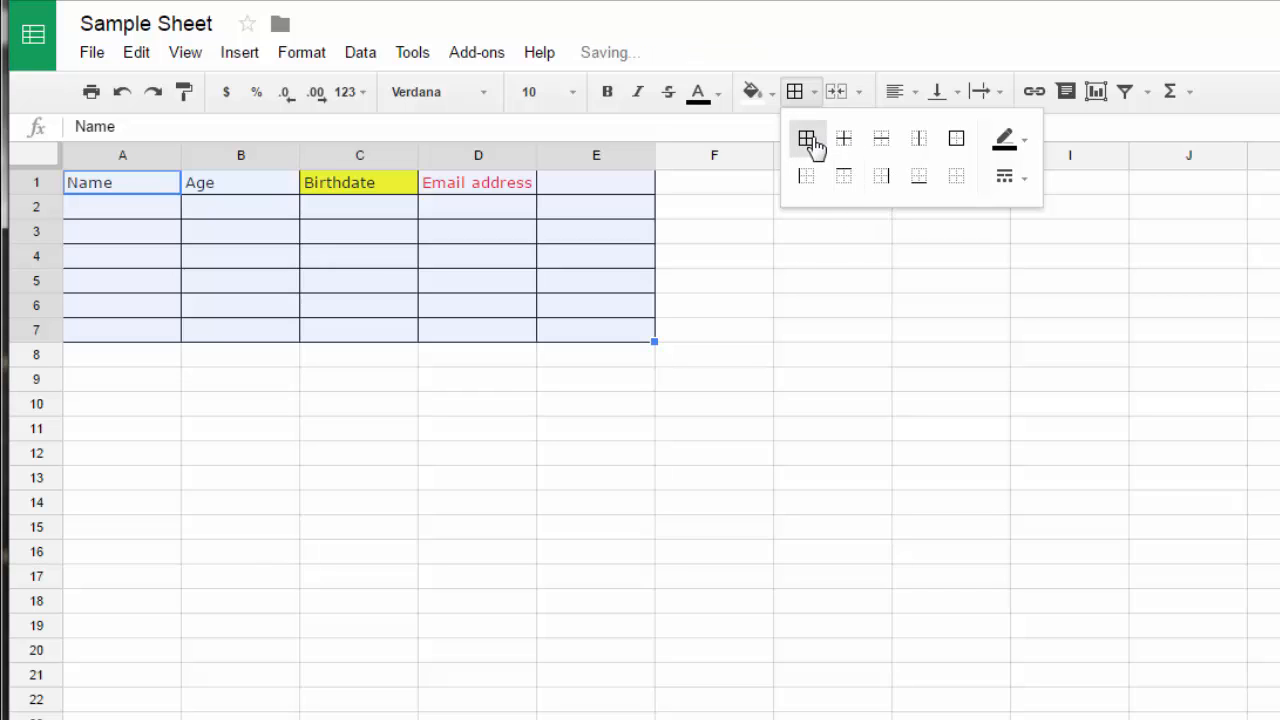
click(778, 320)
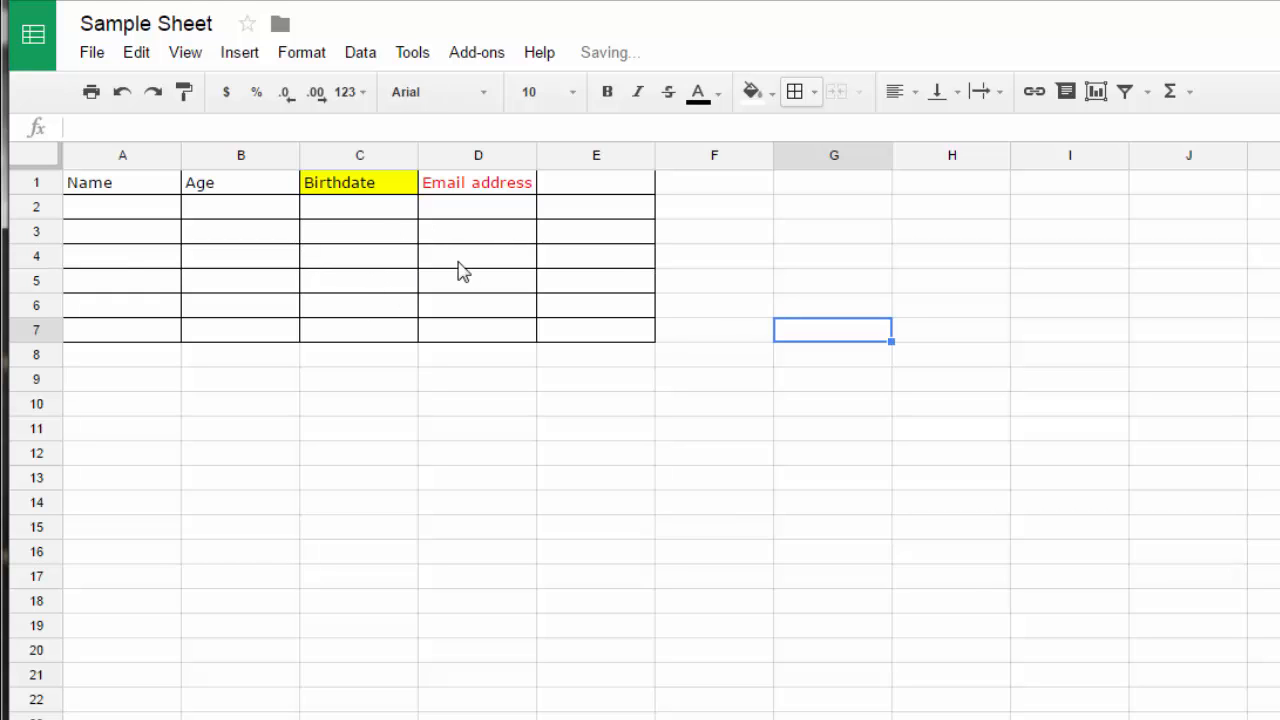
click(637, 412)
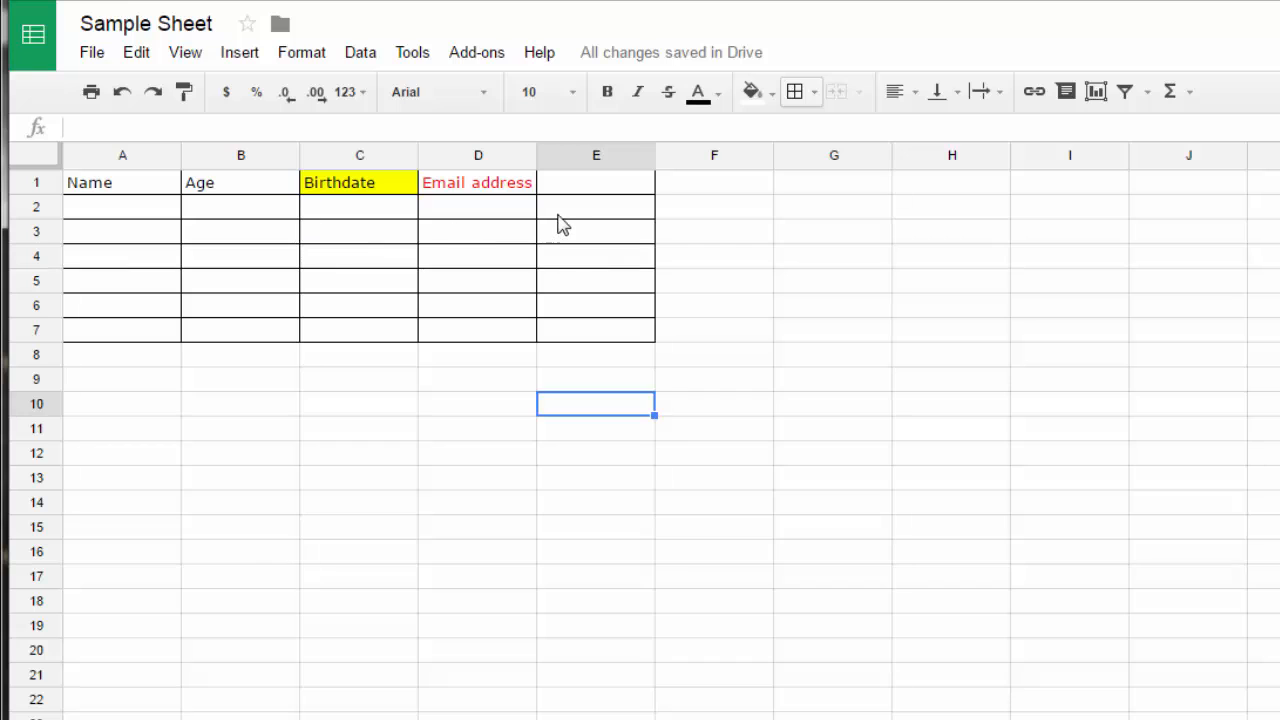
Merge the cells E2 and E3 into one cell
drag(570, 207, 574, 240)
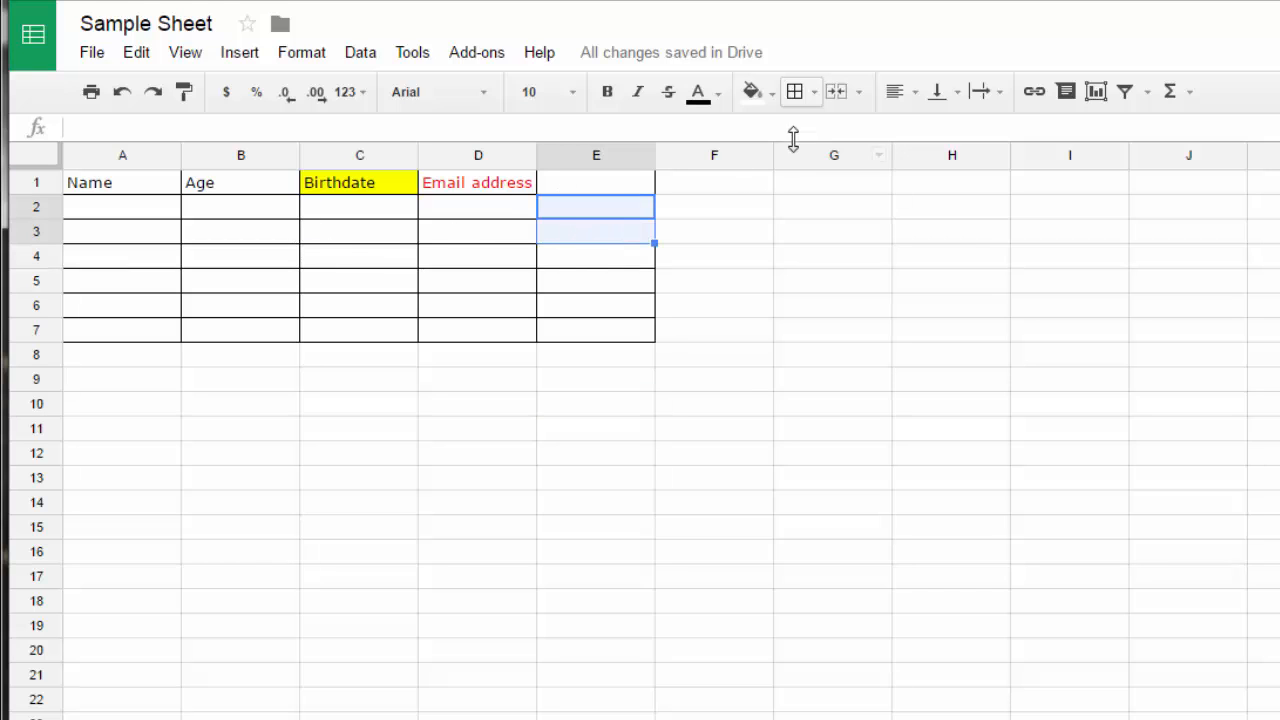
click(840, 91)
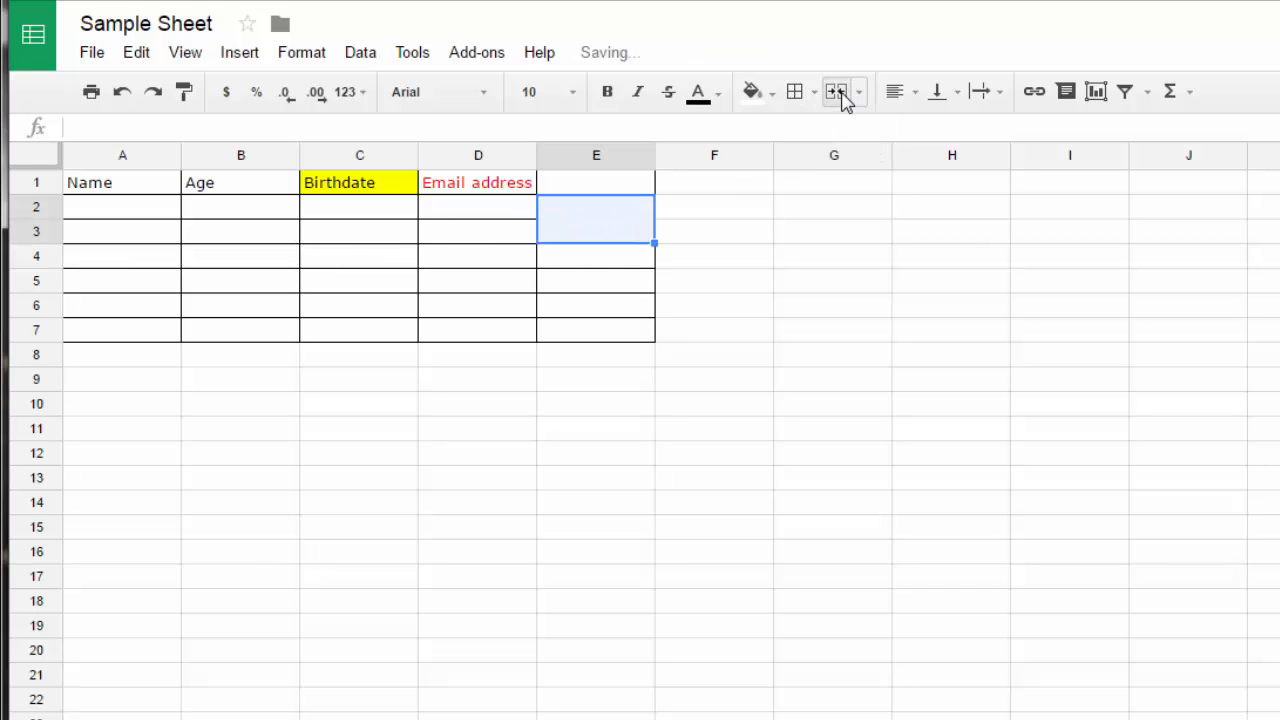
click(803, 285)
click(582, 221)
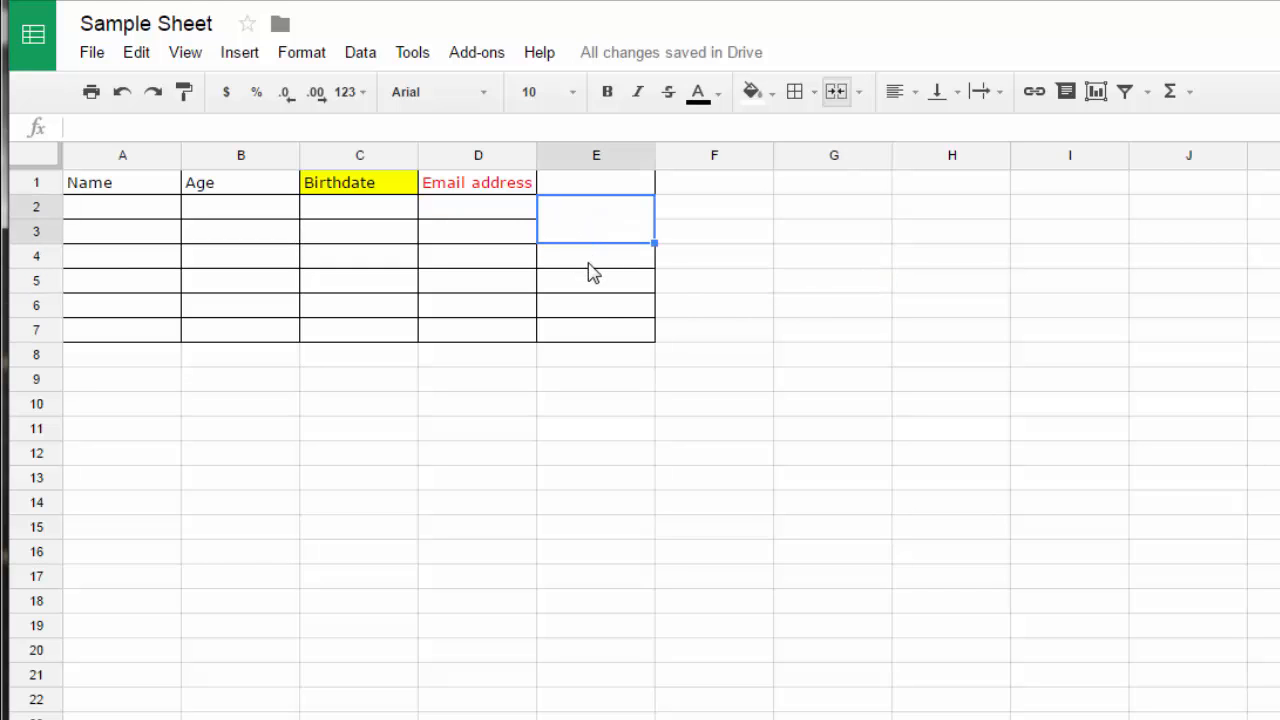
click(700, 310)
Unmerge the combined cell E2:E3 back into separate cells
click(624, 238)
click(857, 95)
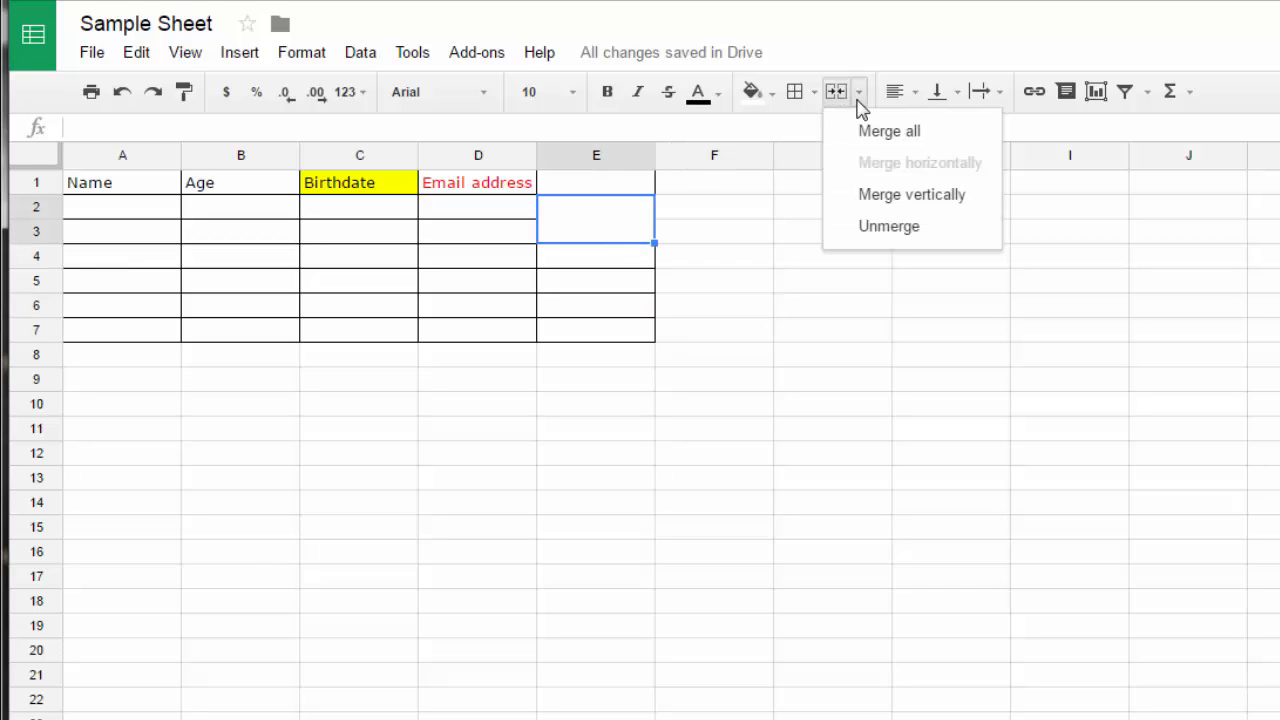
click(889, 227)
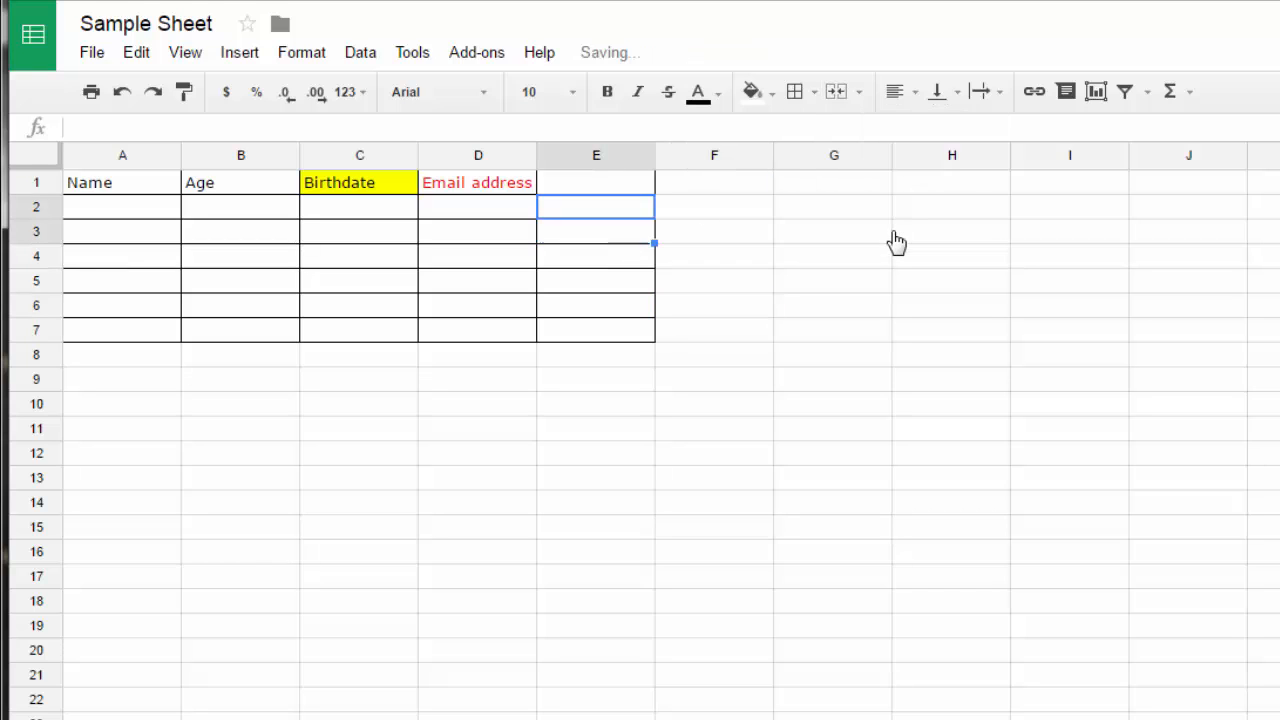
click(731, 320)
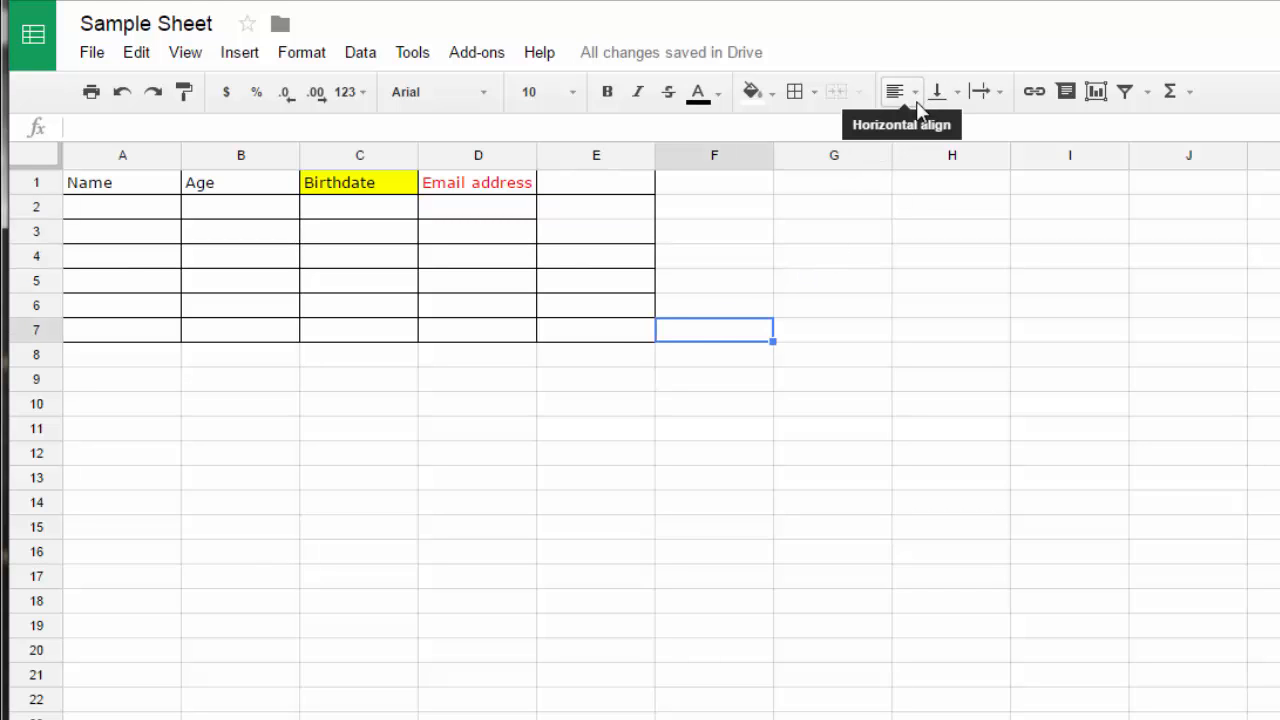
Increase the height of header row 1 to roughly four times that of the other rows
click(917, 101)
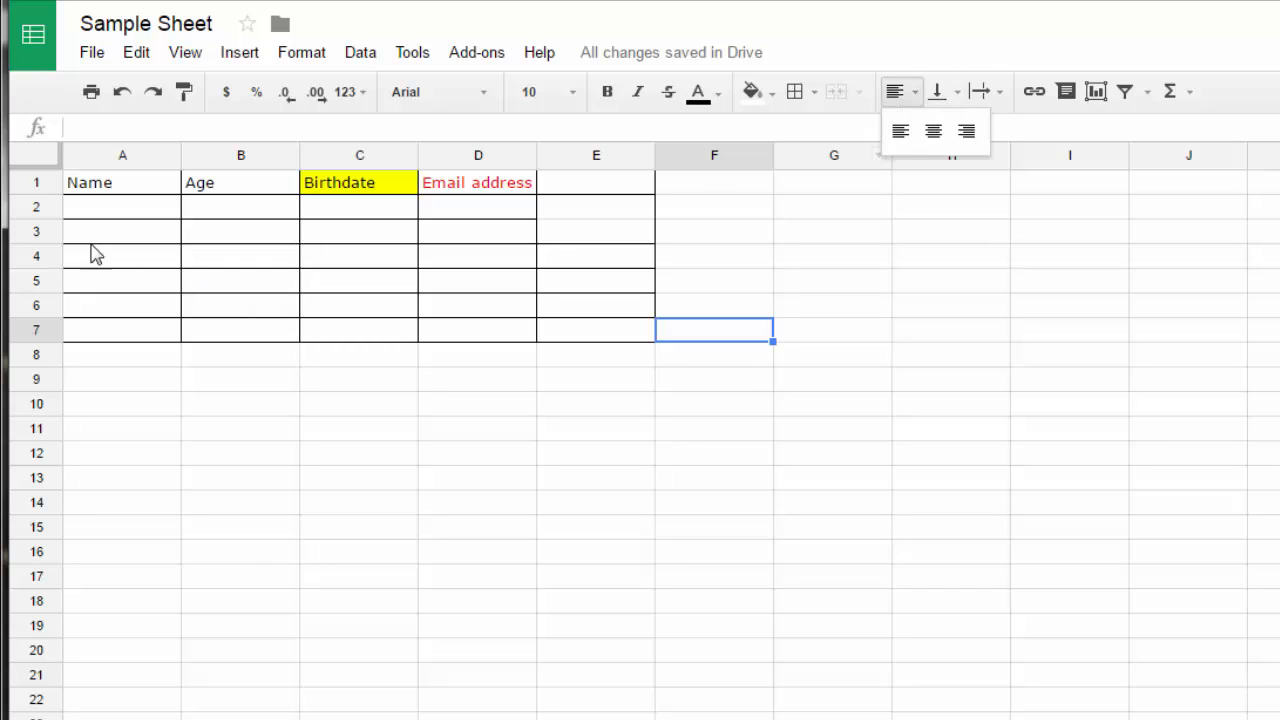
drag(37, 192, 37, 276)
click(866, 260)
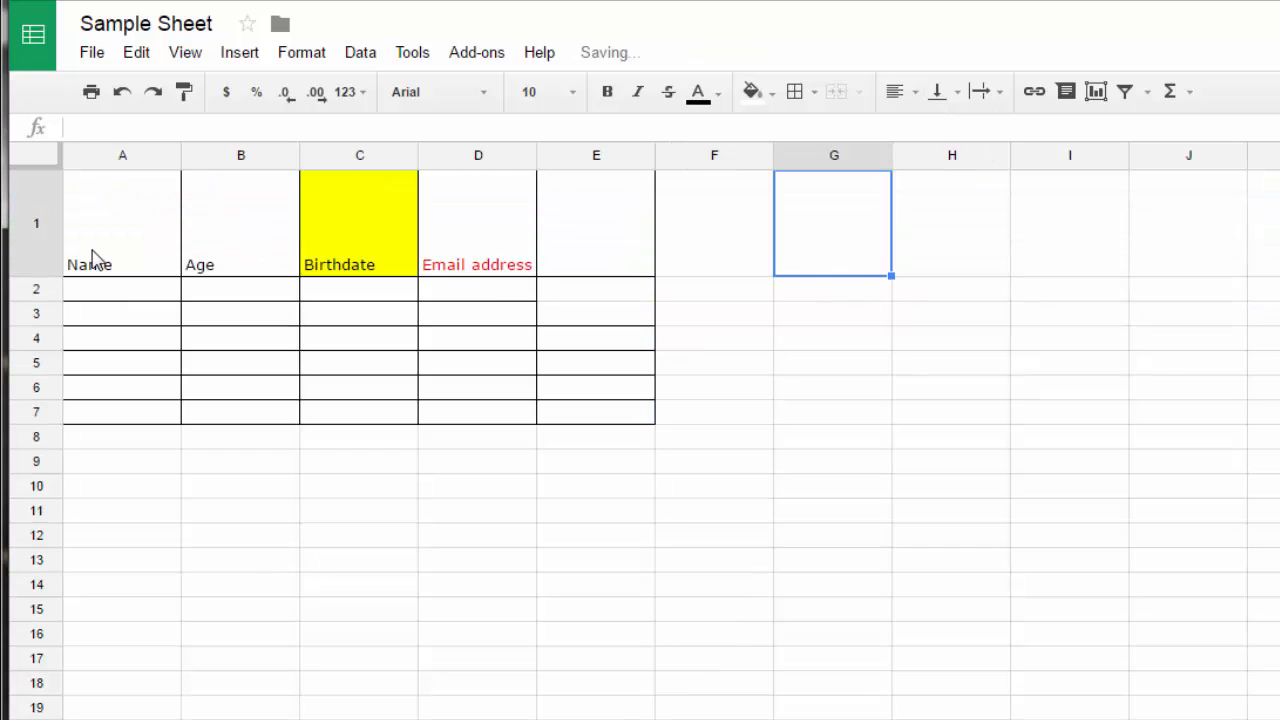
click(140, 258)
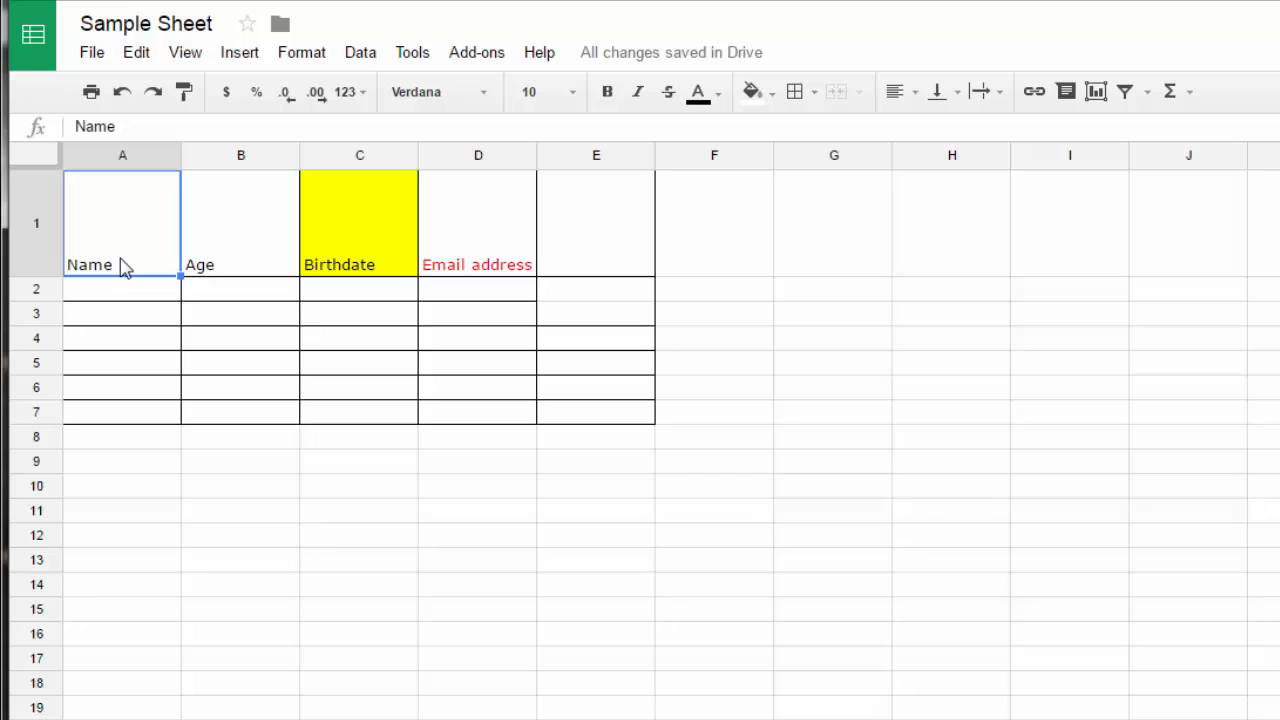
Align all of row 1 to the middle vertically and to the center horizontally
click(38, 246)
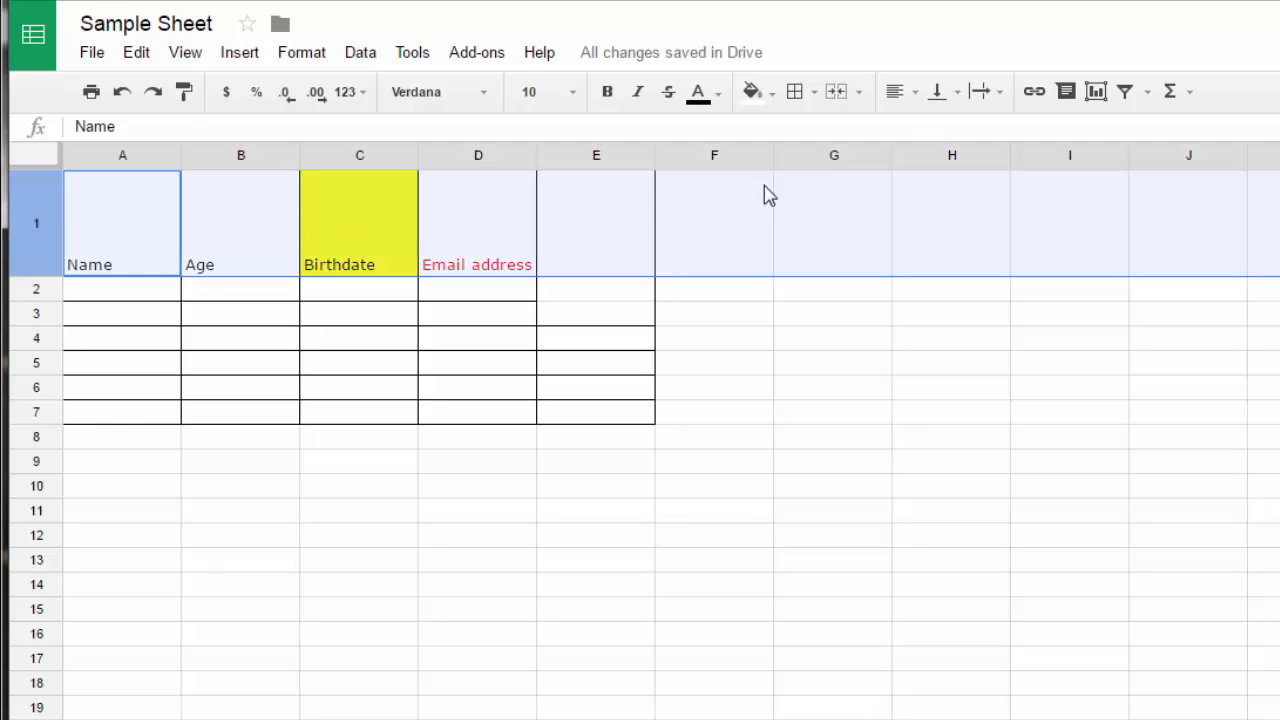
click(959, 100)
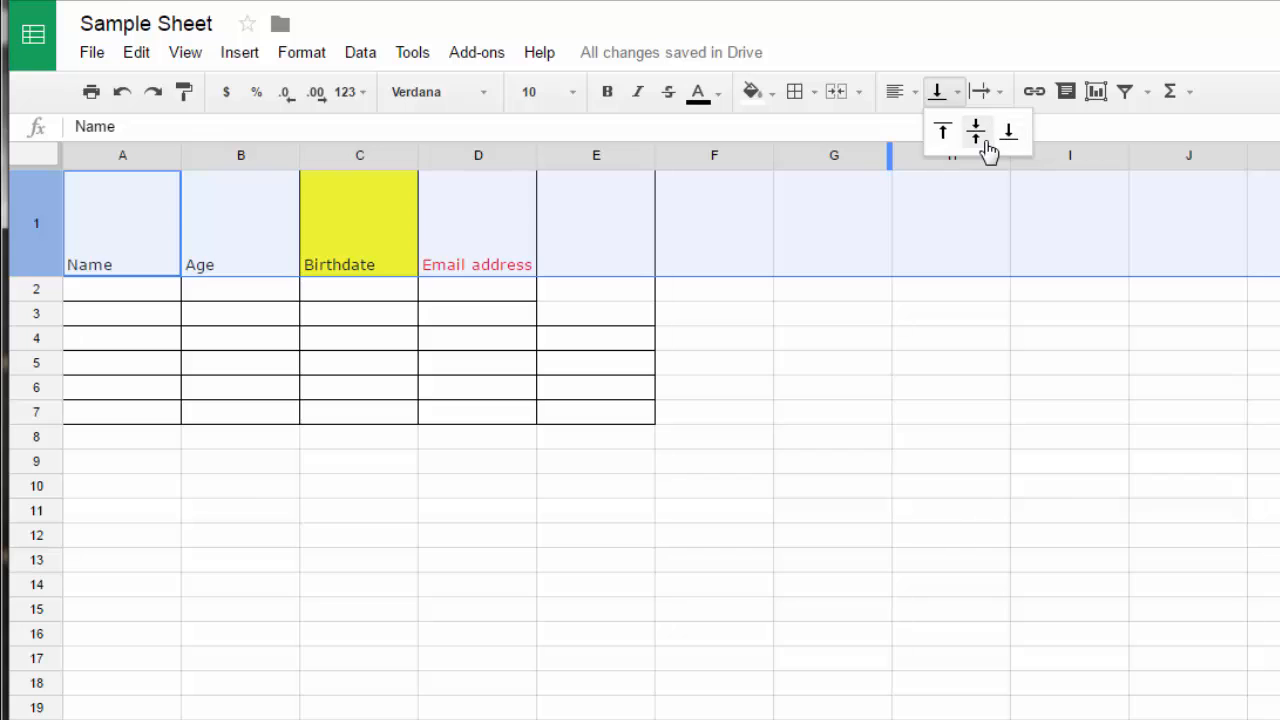
click(977, 134)
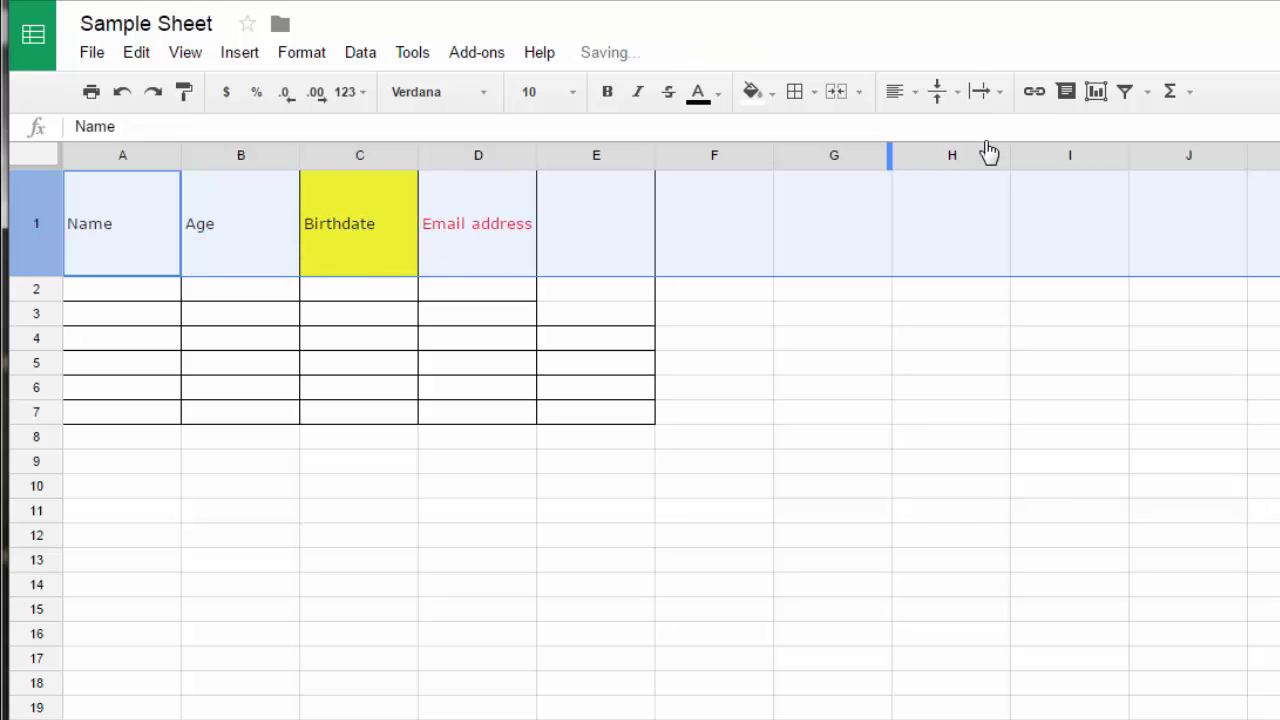
click(900, 91)
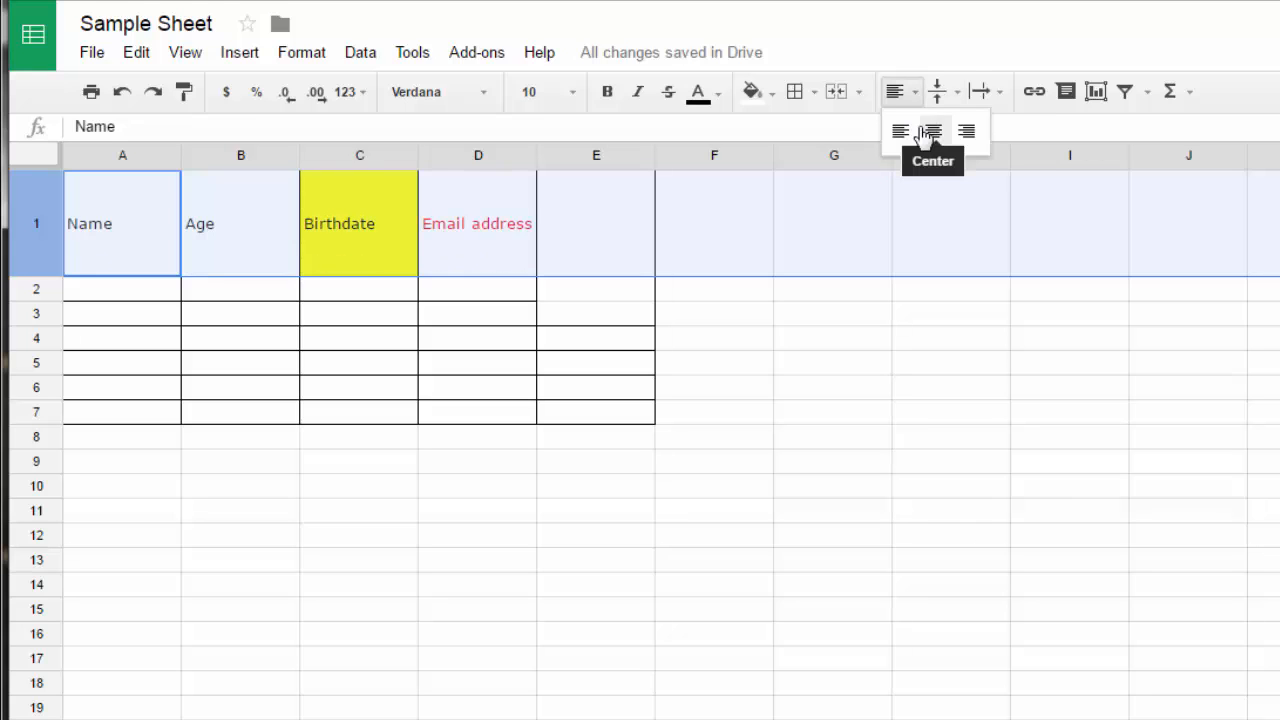
click(932, 134)
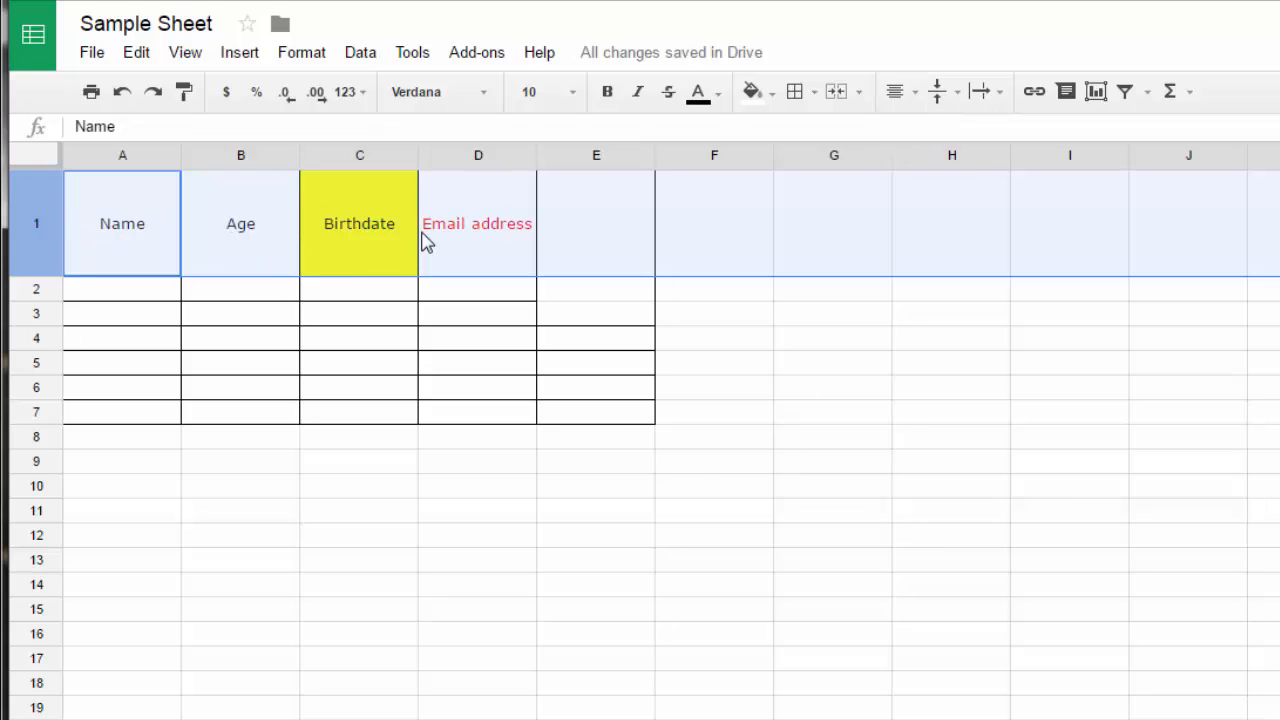
click(783, 496)
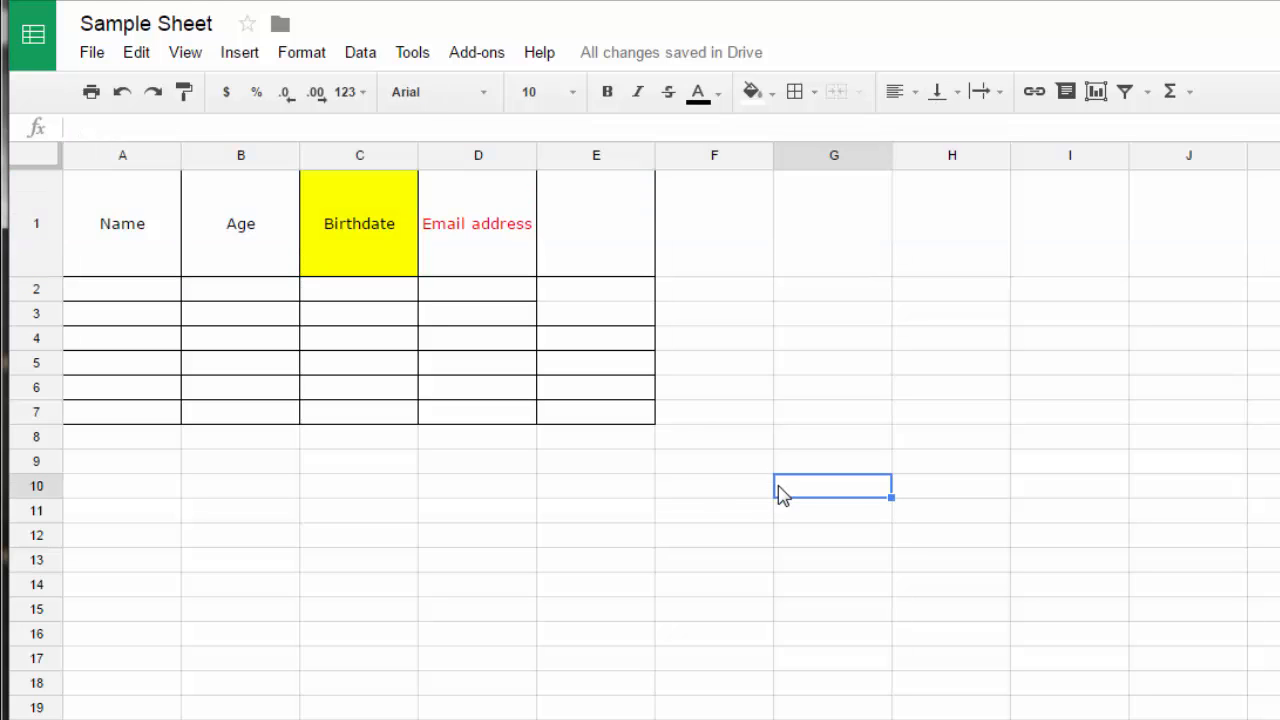
Enter a long line of filler text in cell E1, beginning with "widj qoiwdj oqiwjd oiqwj"
click(996, 106)
click(984, 420)
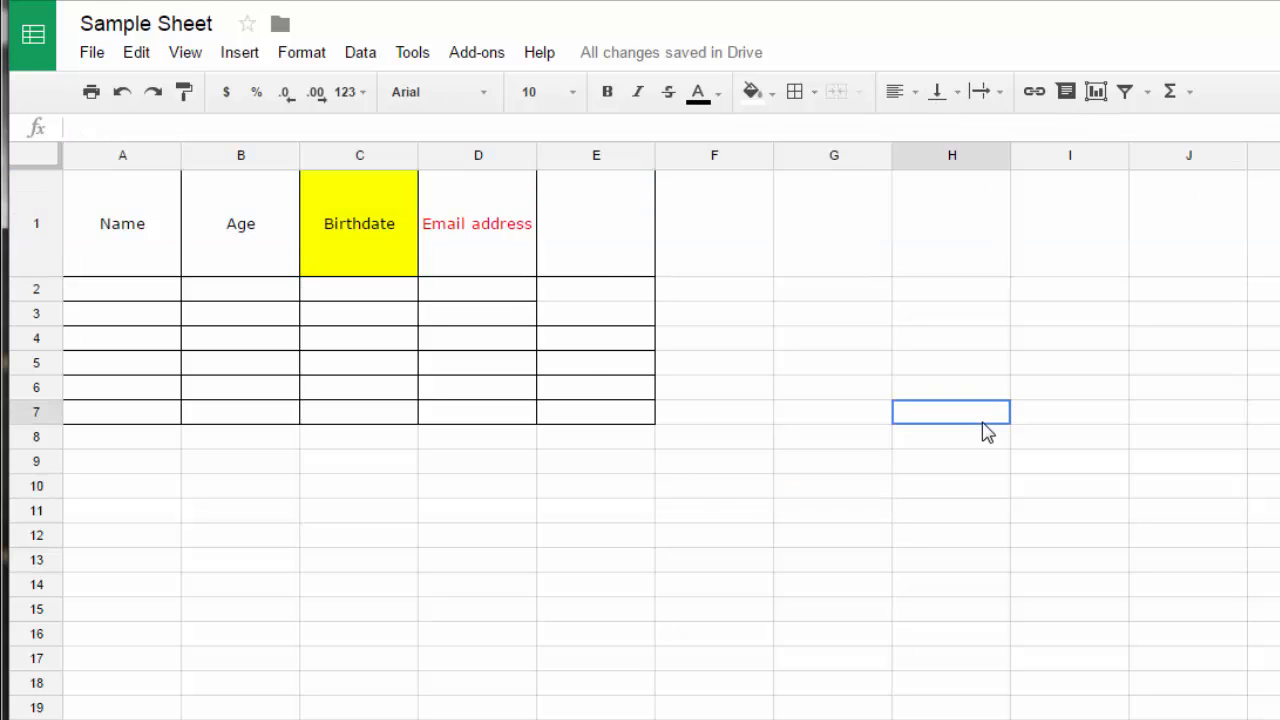
double_click(597, 246)
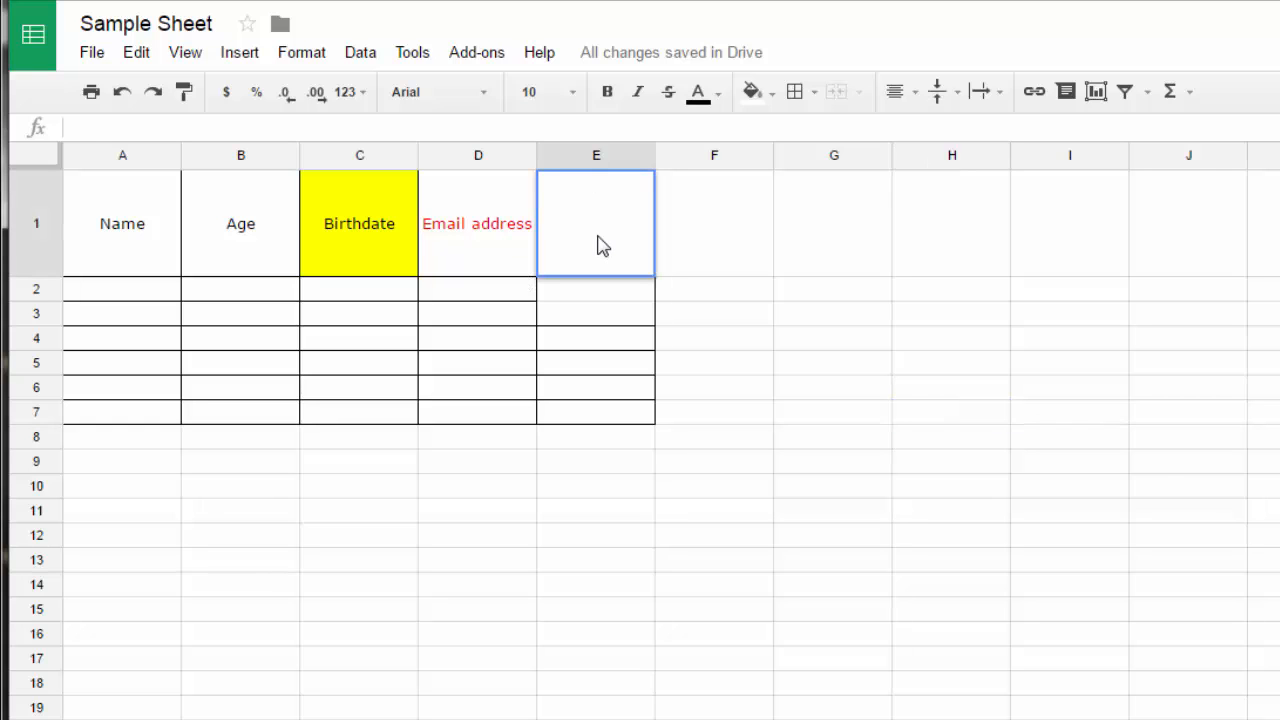
text(widj qoiwdj oqiwjd oiqwj doiqj wdoi qjowid jqoiw dj)
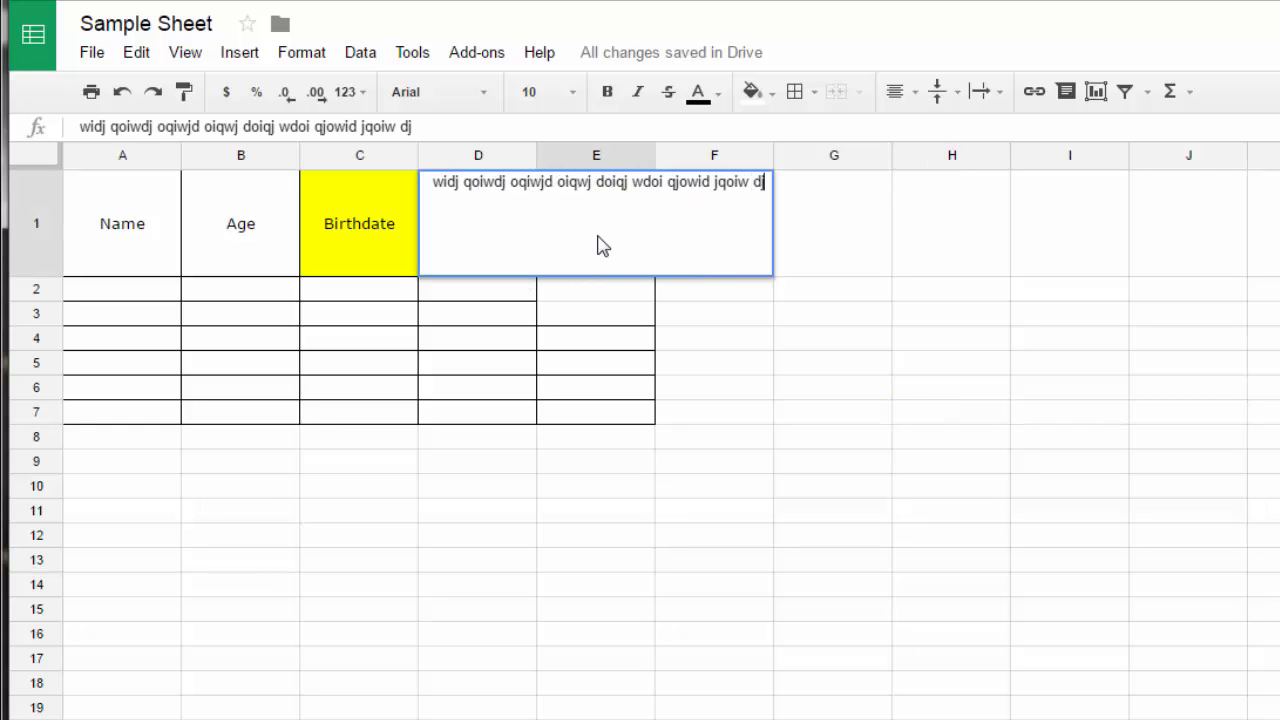
text(oqi wdjoqwi jdowqi jdo qwijdo iqwjd oiqjw doiq jowid jwqd)
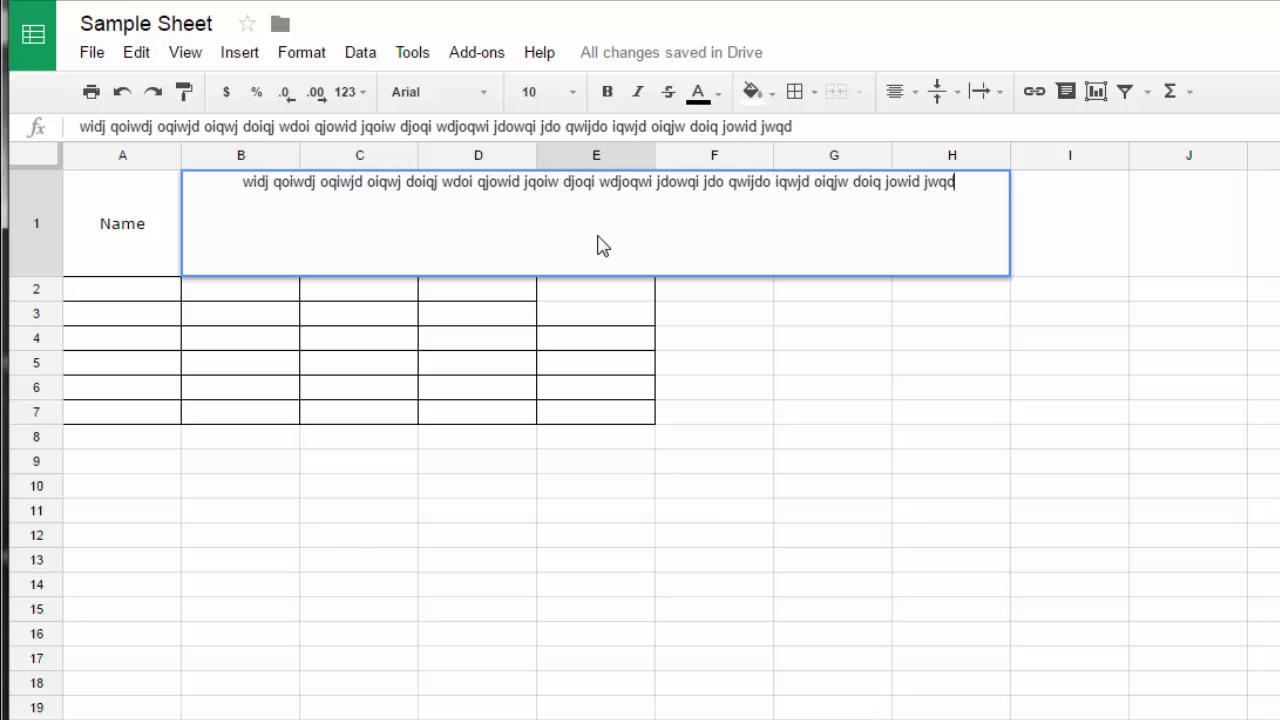
click(829, 556)
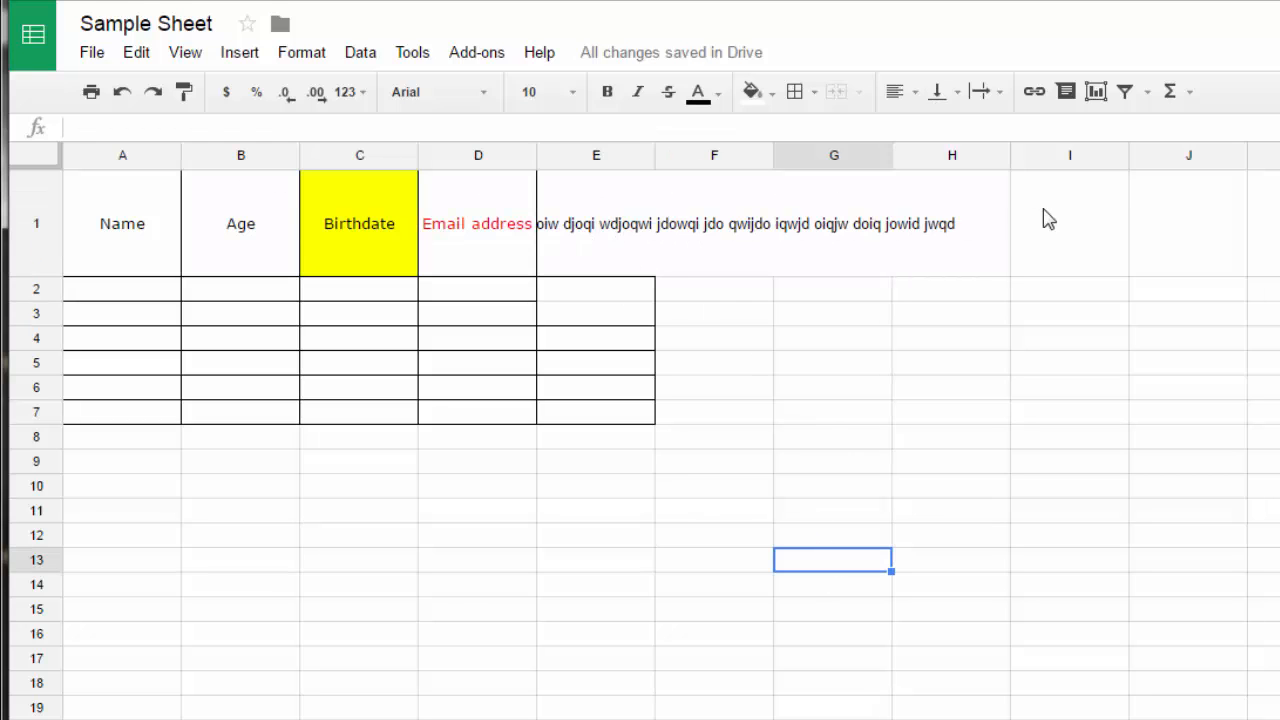
Set the text wrapping of the long filler text in cell E1 to Wrap
click(605, 238)
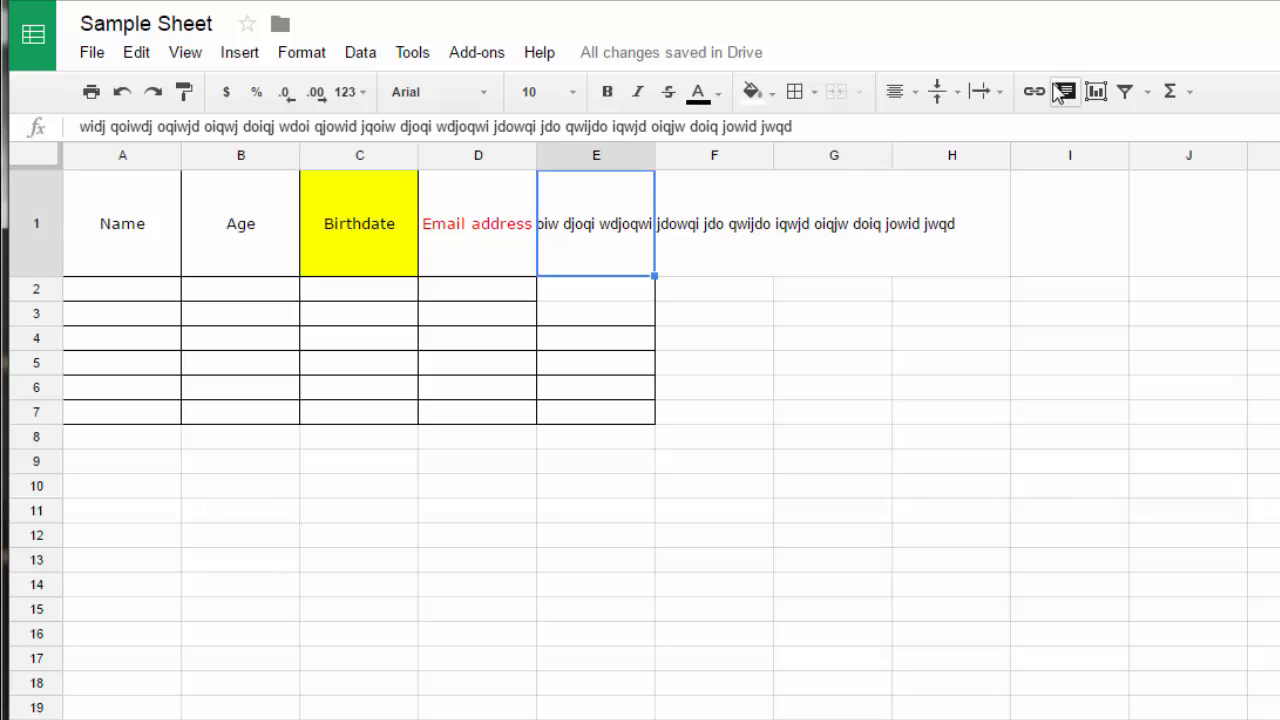
click(997, 92)
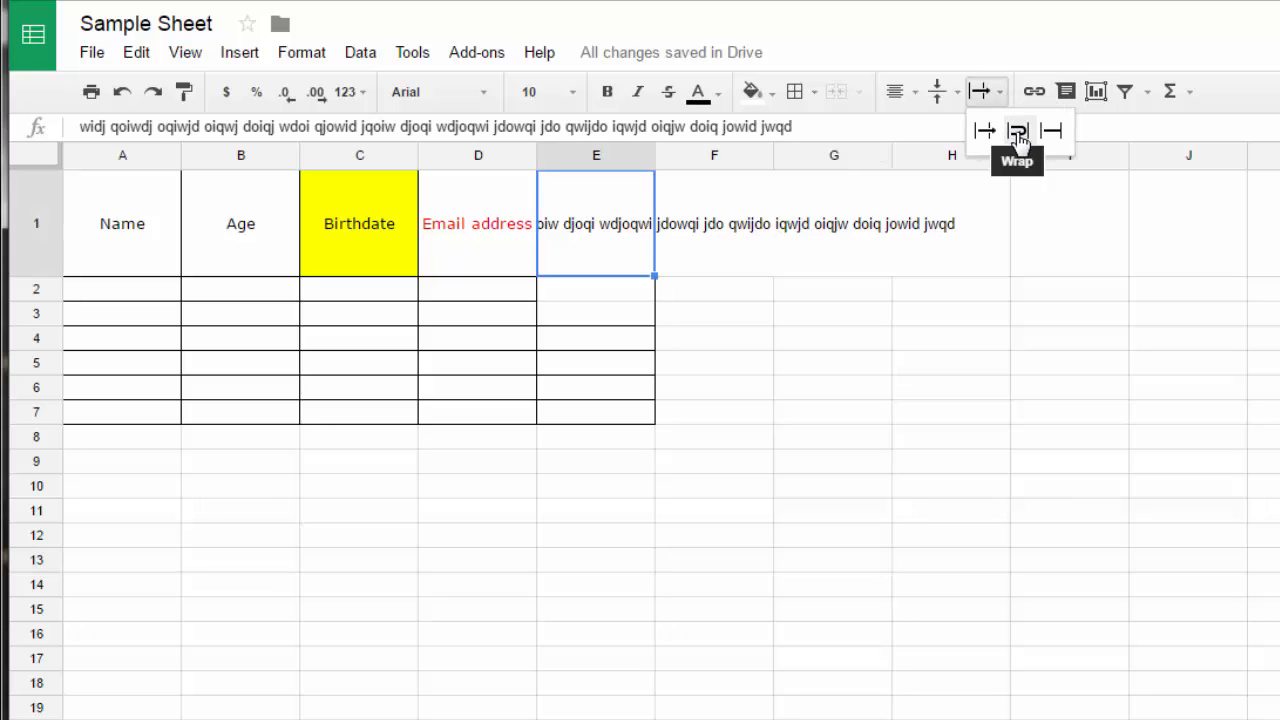
click(1018, 132)
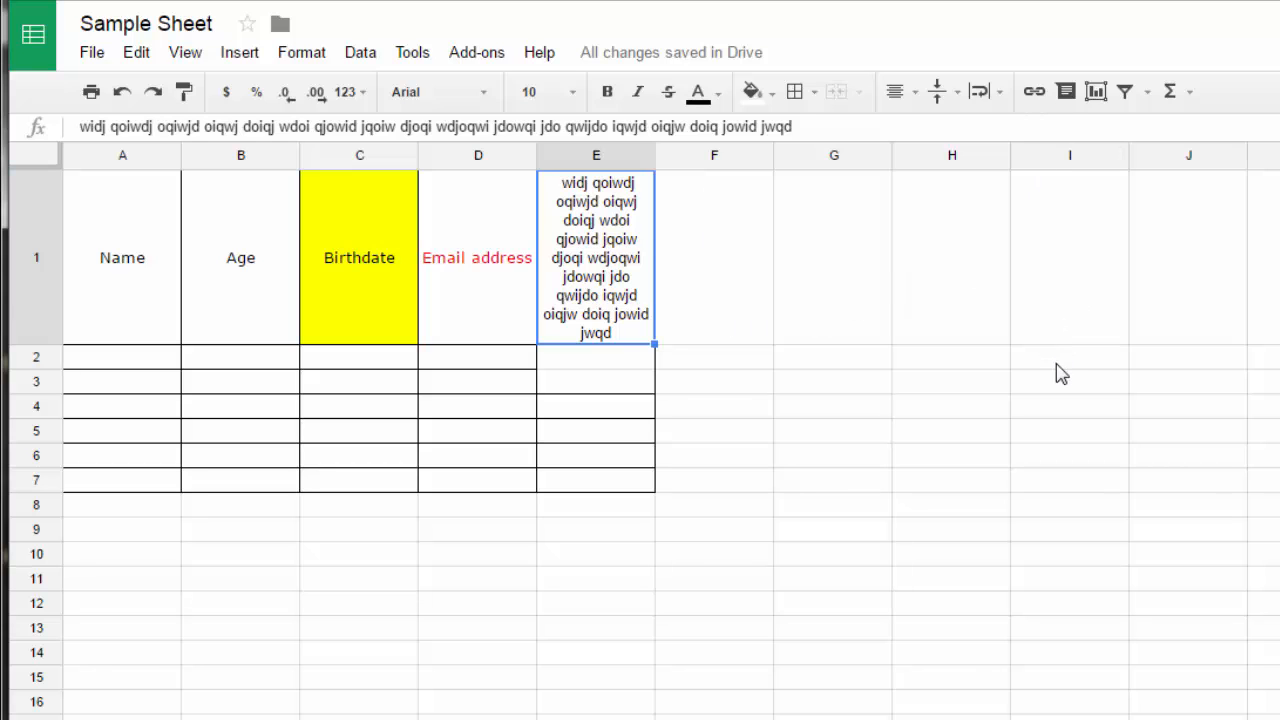
Enter a person's first name in cell A2 under the Name header
click(161, 361)
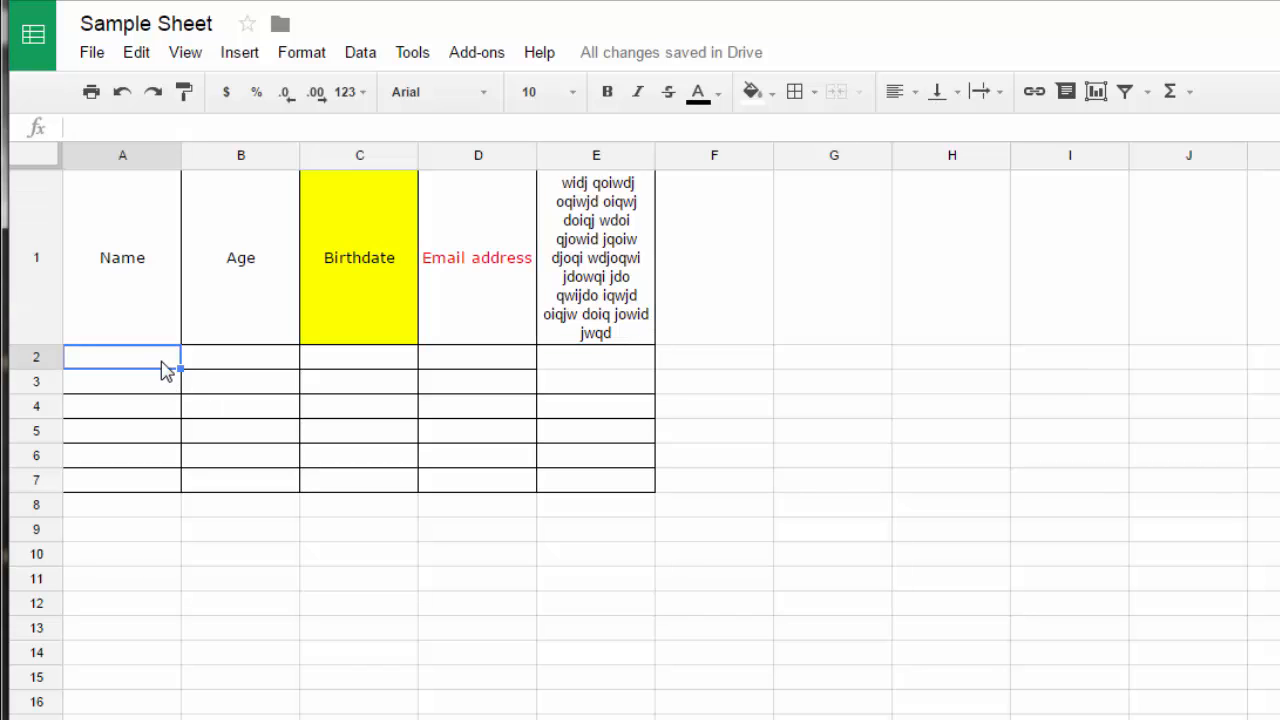
text(Angie)
key(Return)
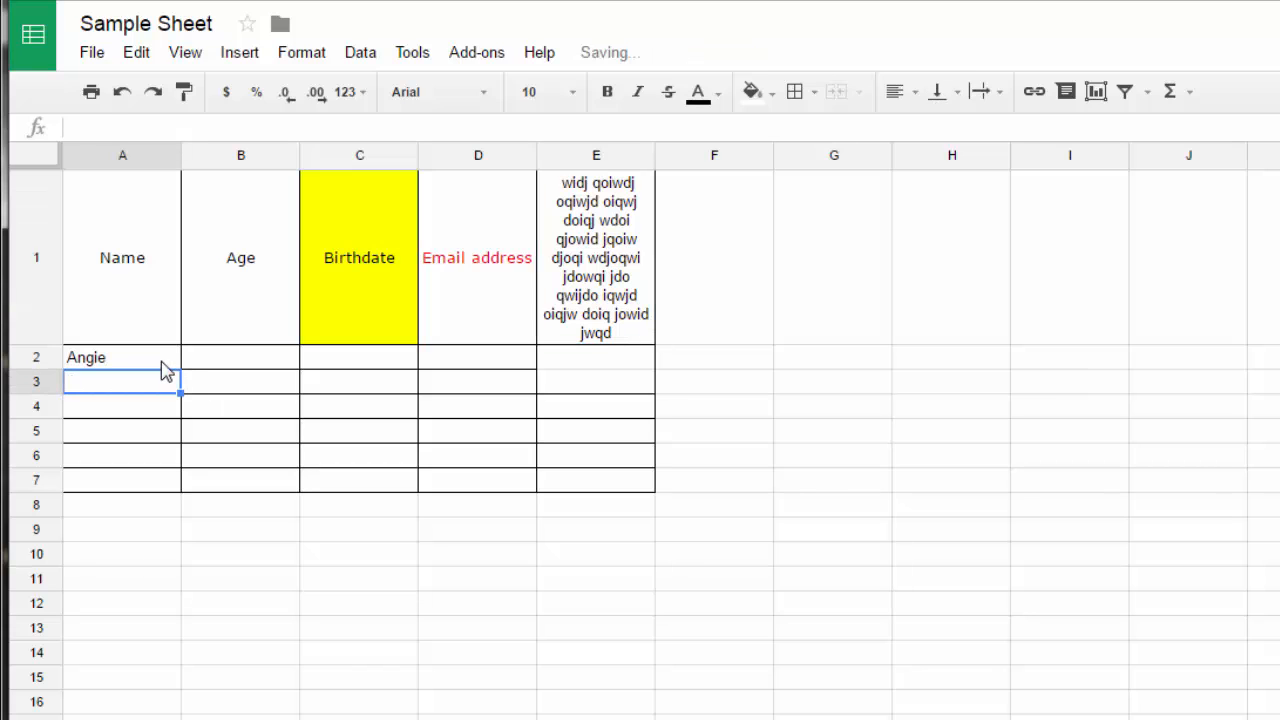
click(161, 361)
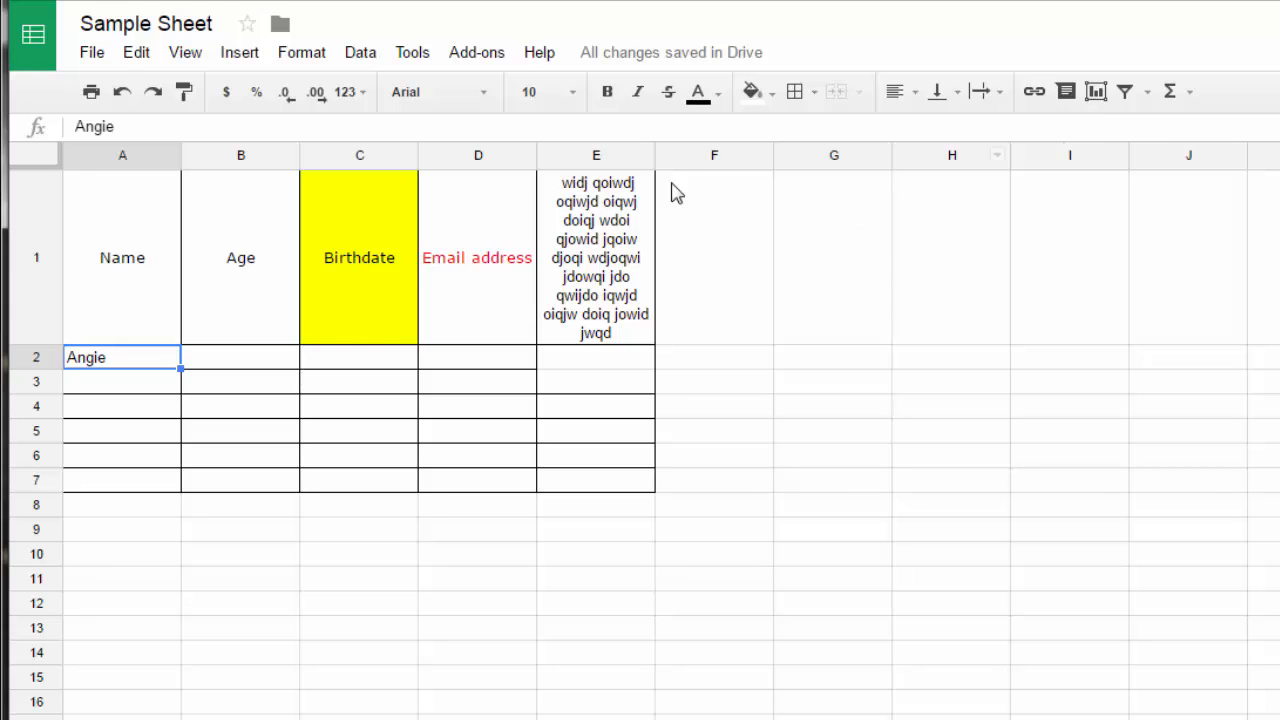
click(1035, 93)
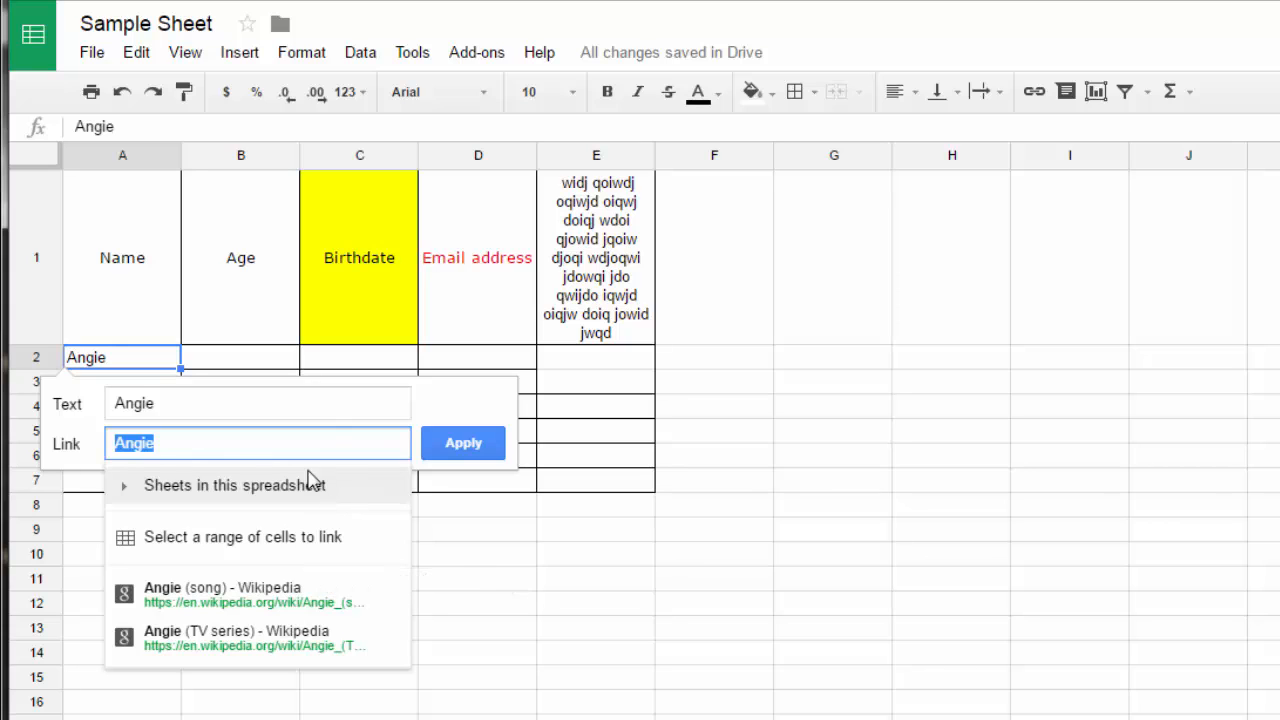
drag(215, 450, 103, 440)
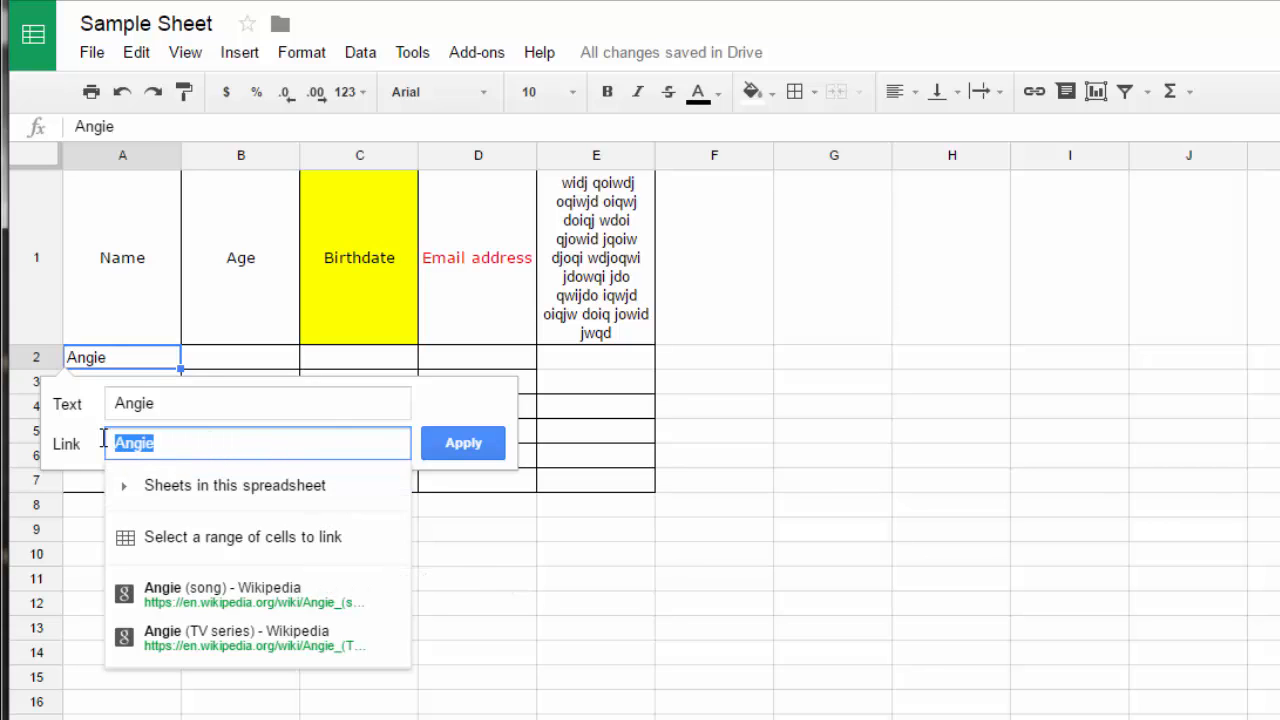
text(www.c)
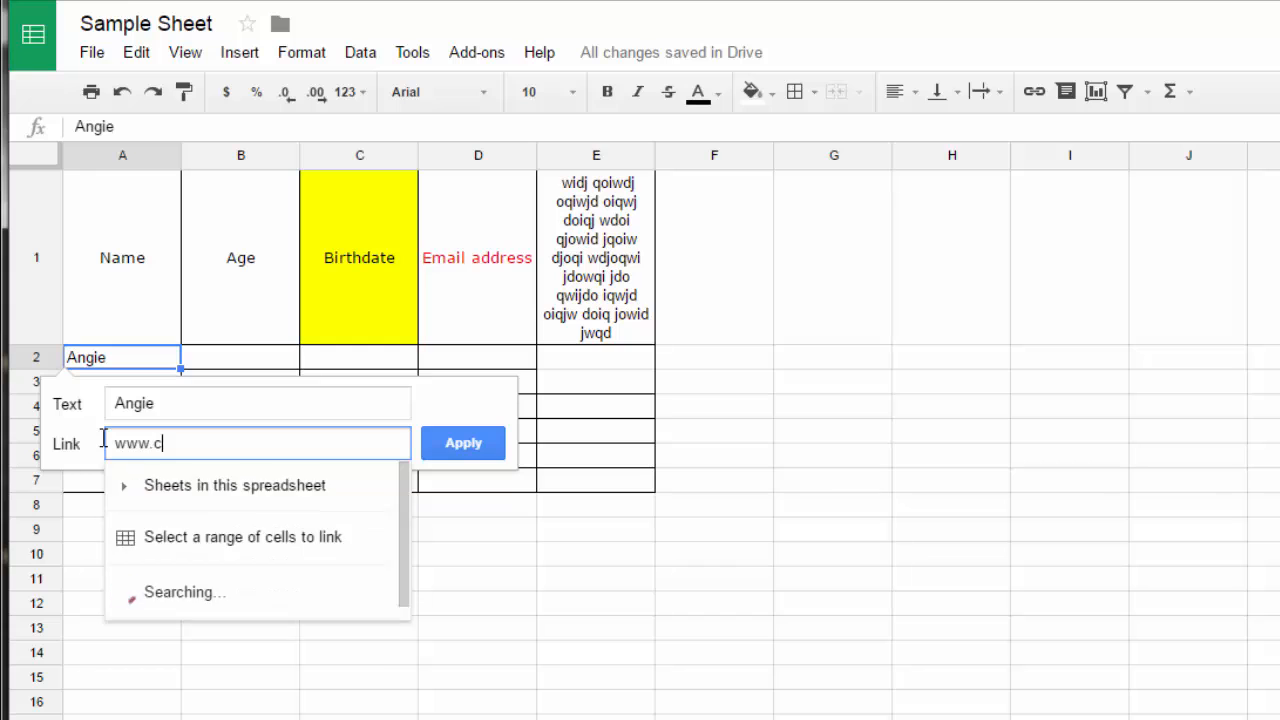
text(nn.com)
click(466, 450)
click(776, 645)
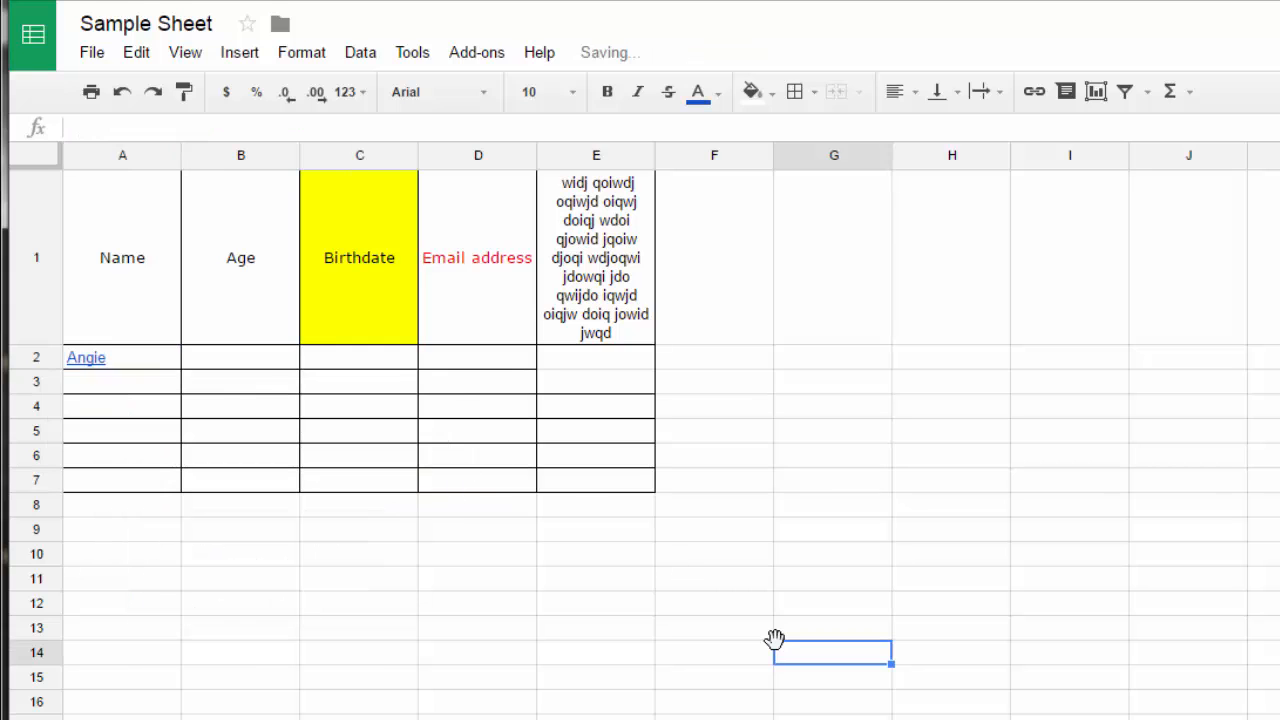
mouse_move(96, 372)
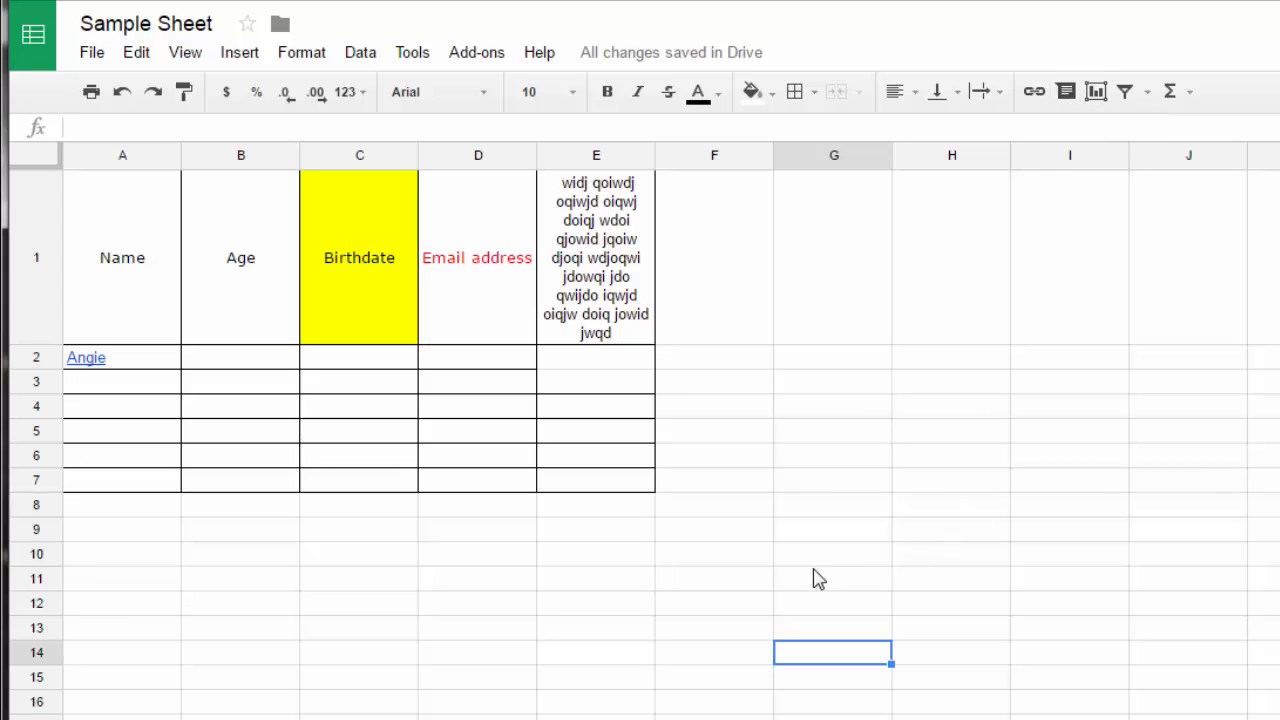
Add the comment "Do this." to the wrapped filler text in cell E1
click(386, 386)
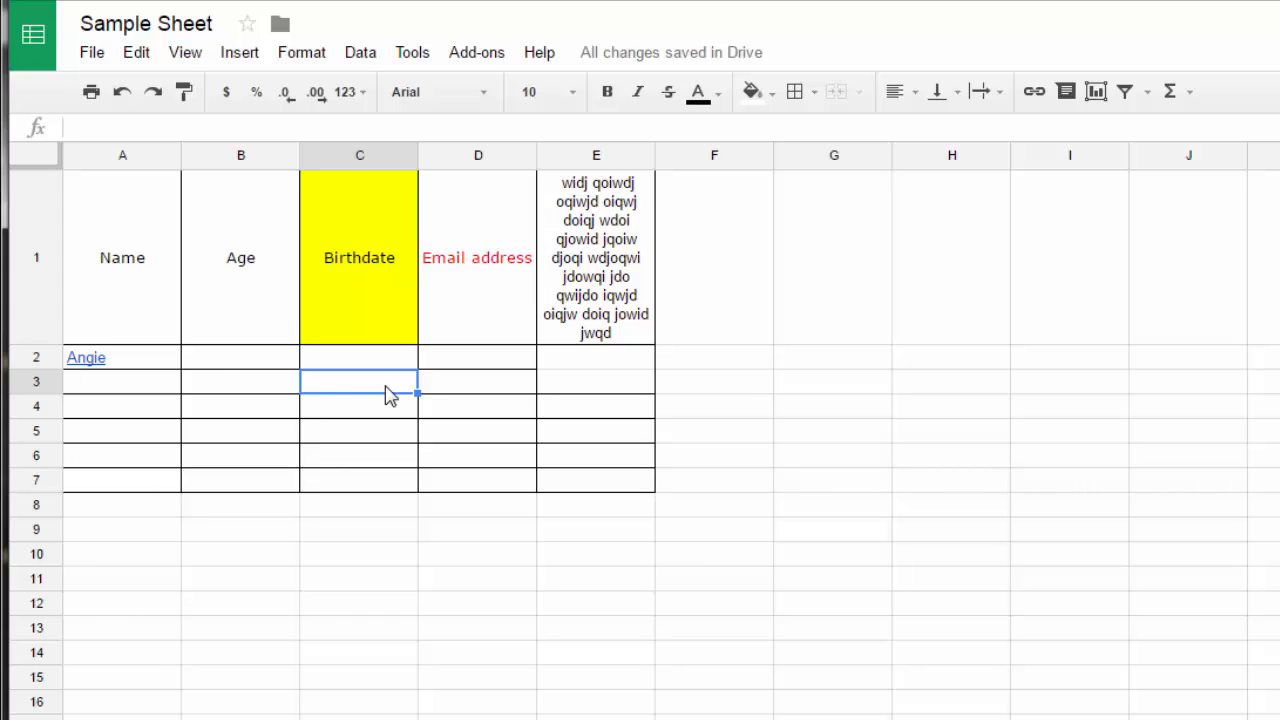
click(634, 329)
click(646, 367)
click(617, 310)
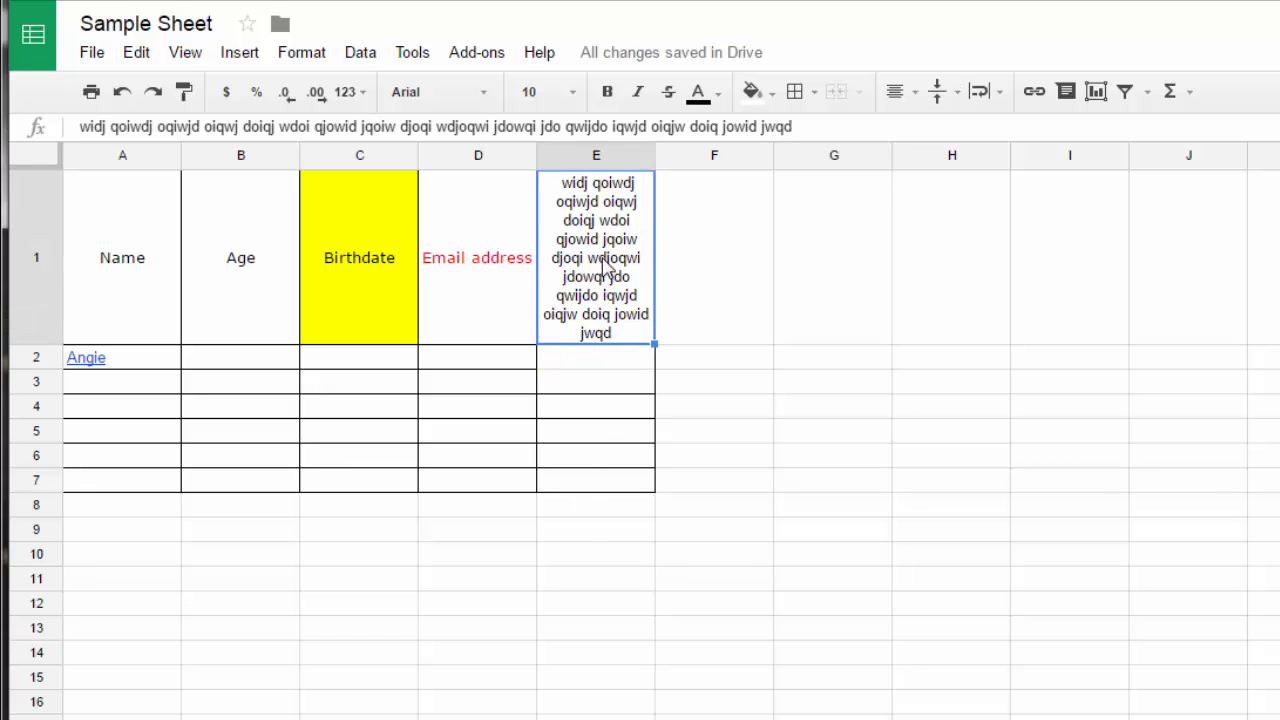
click(1066, 92)
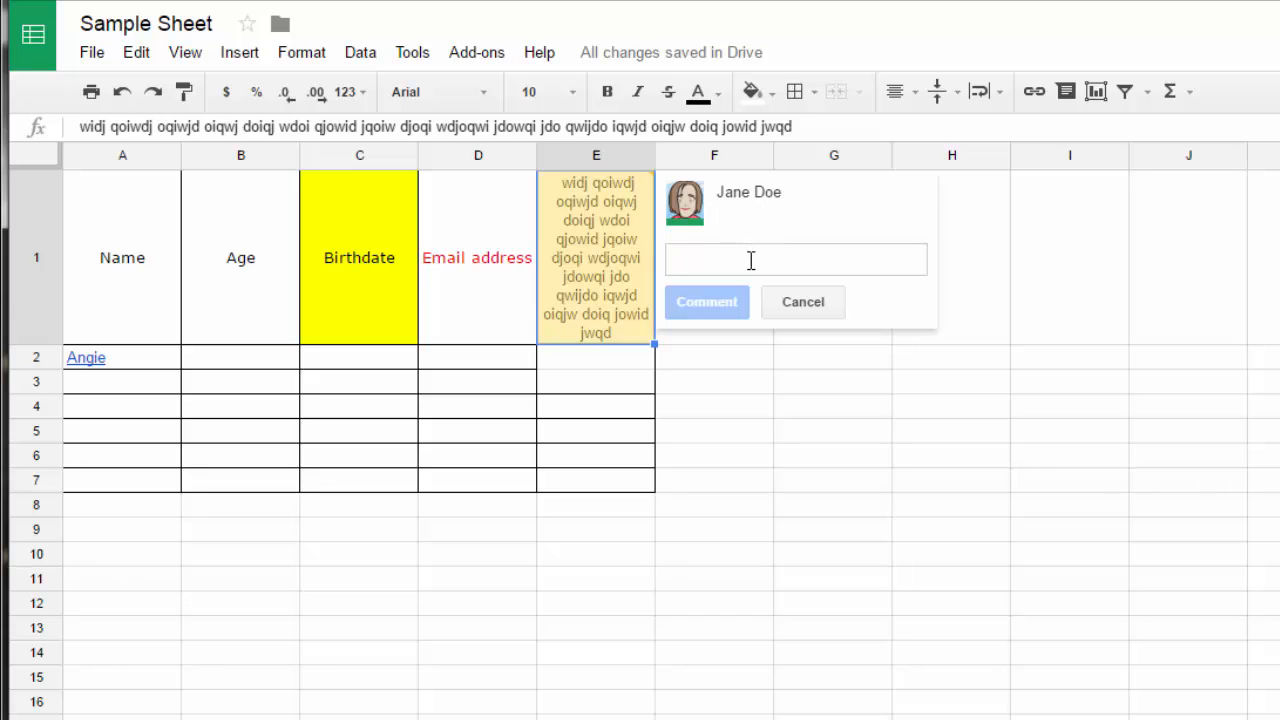
text(Do this.)
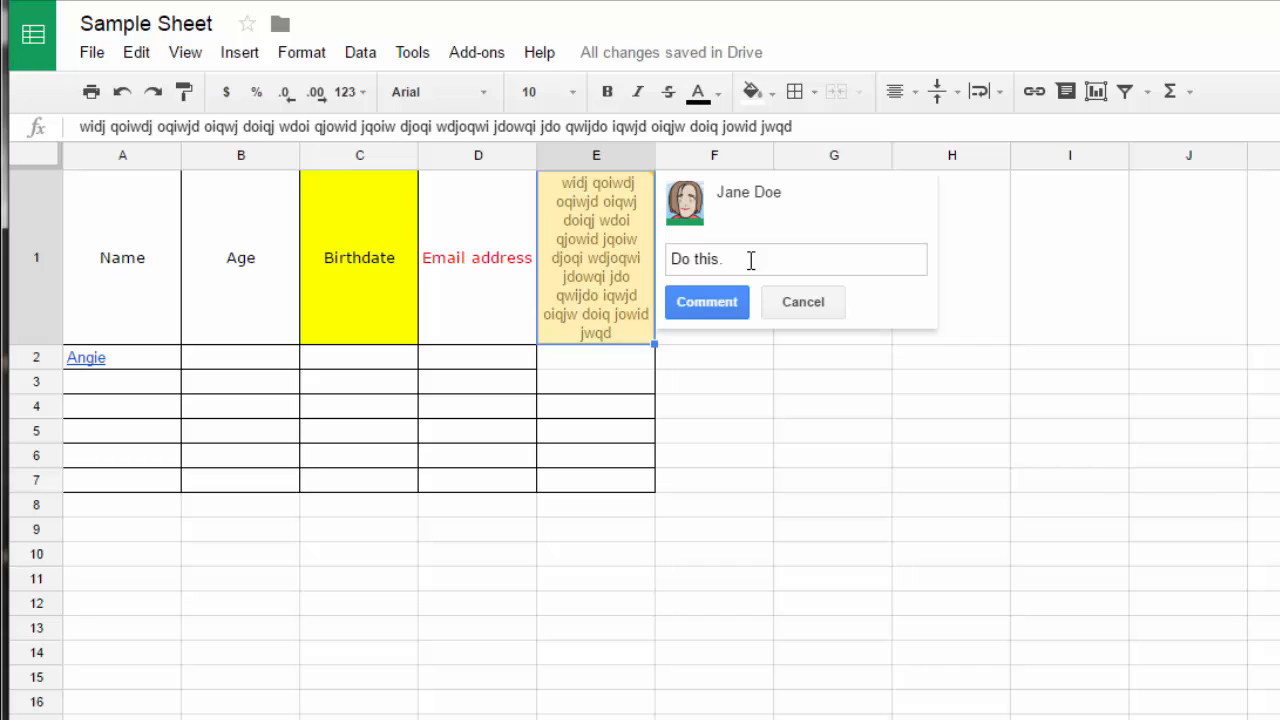
click(707, 302)
click(975, 530)
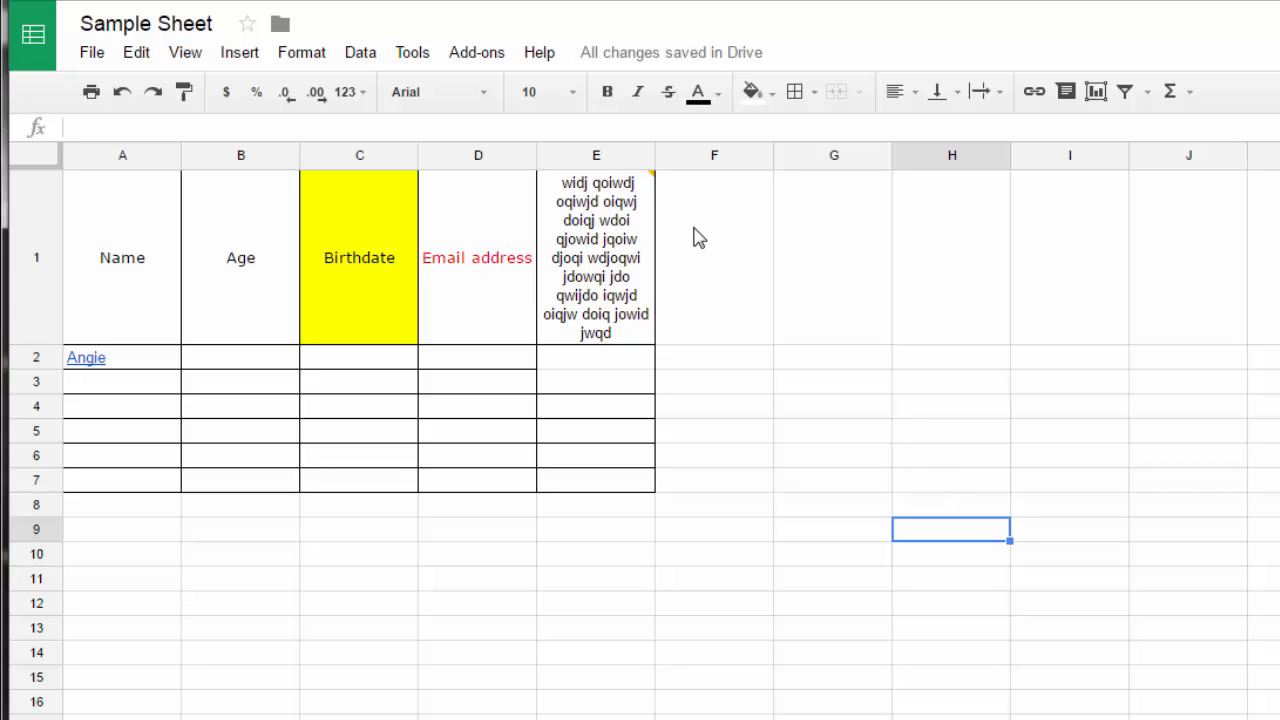
View the comment on cell E1, check its reply field, and resolve the comment
mouse_move(653, 190)
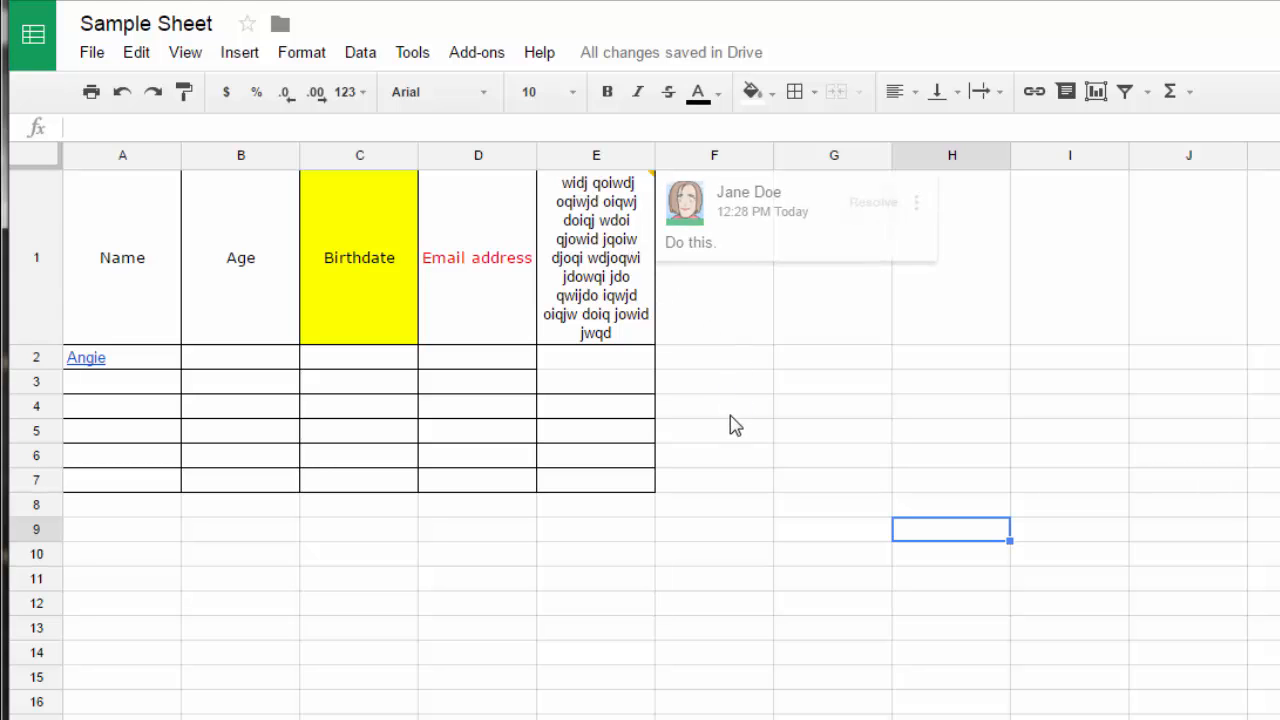
mouse_move(612, 258)
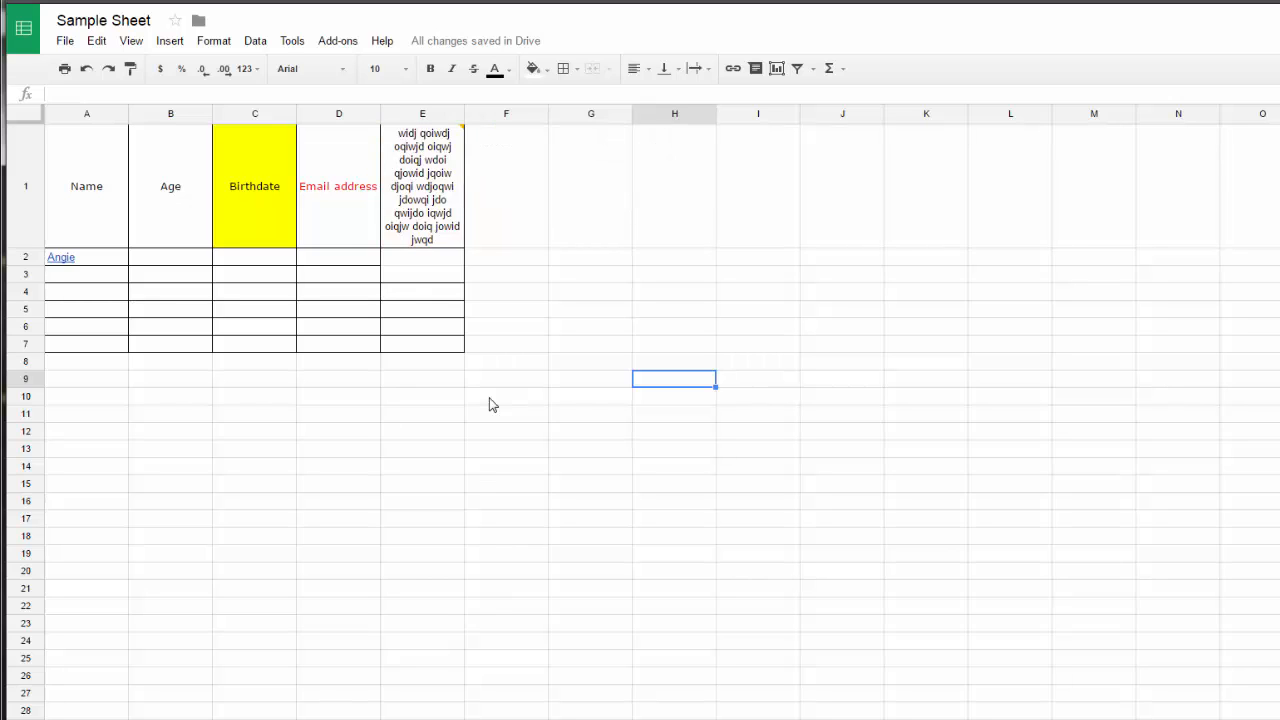
mouse_move(435, 202)
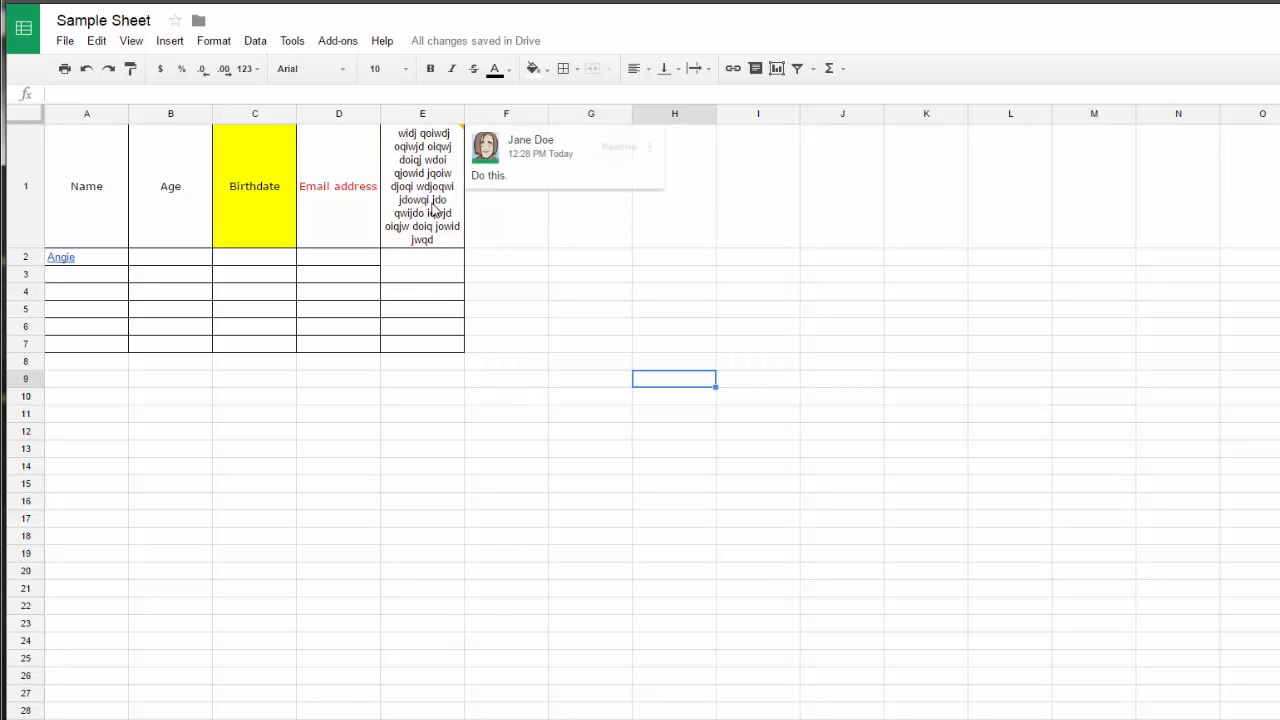
click(435, 205)
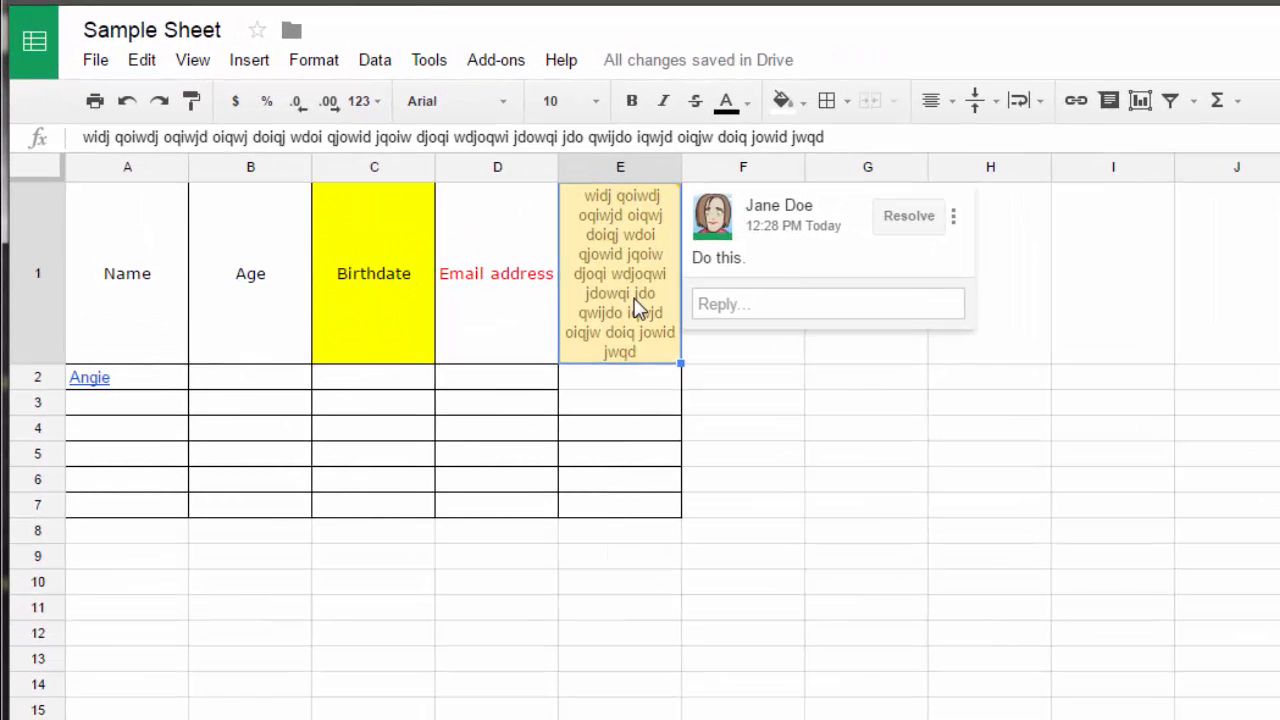
click(728, 308)
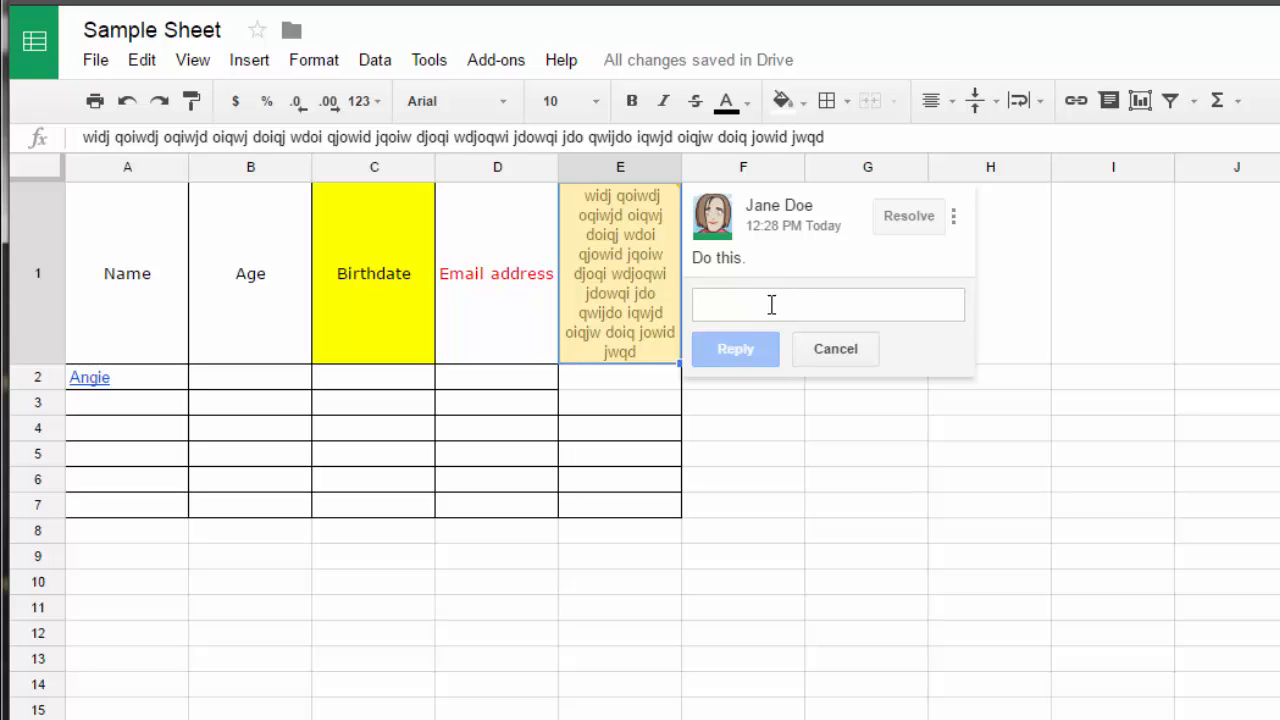
click(915, 222)
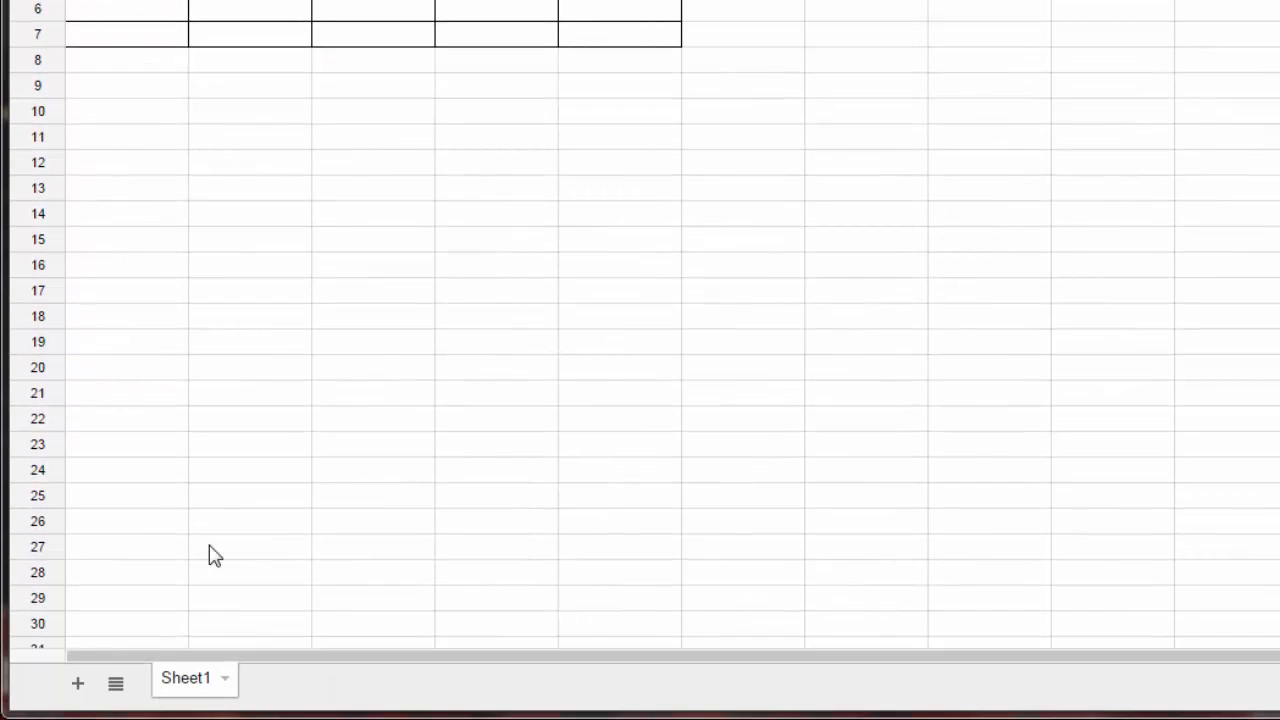
Add a second sheet to the spreadsheet and rename Sheet1 as Student Information
click(78, 684)
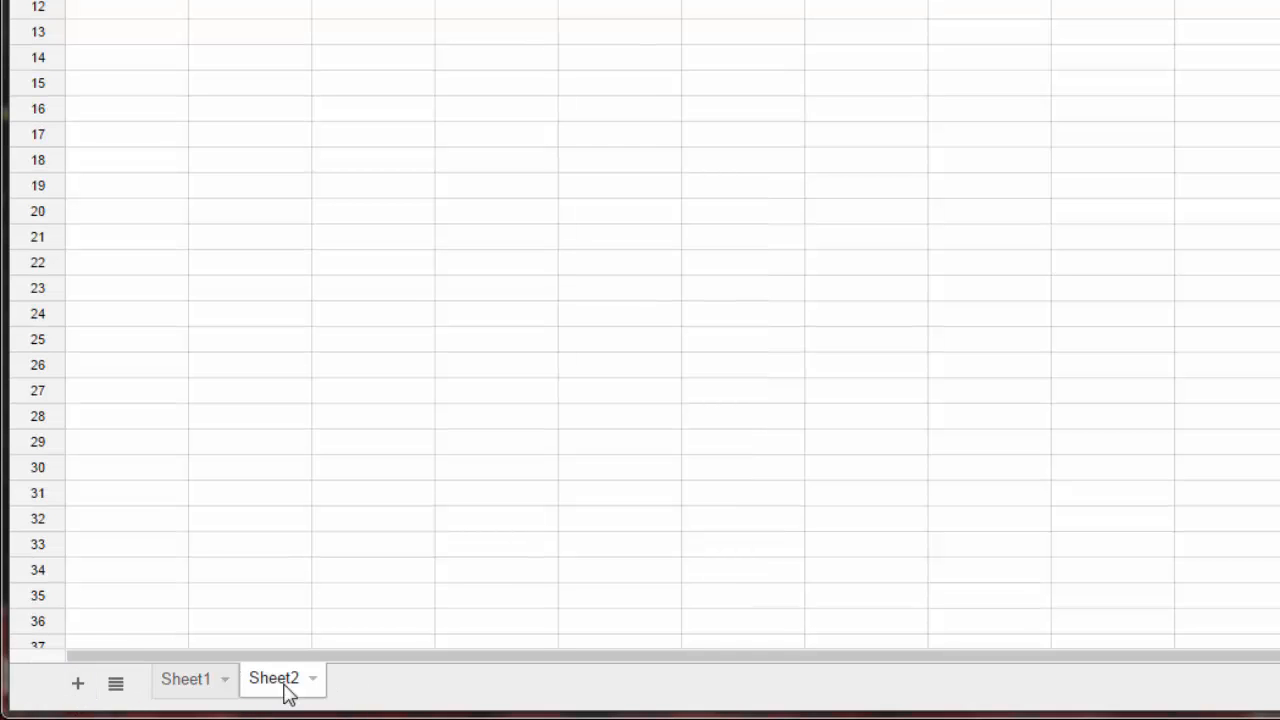
click(163, 688)
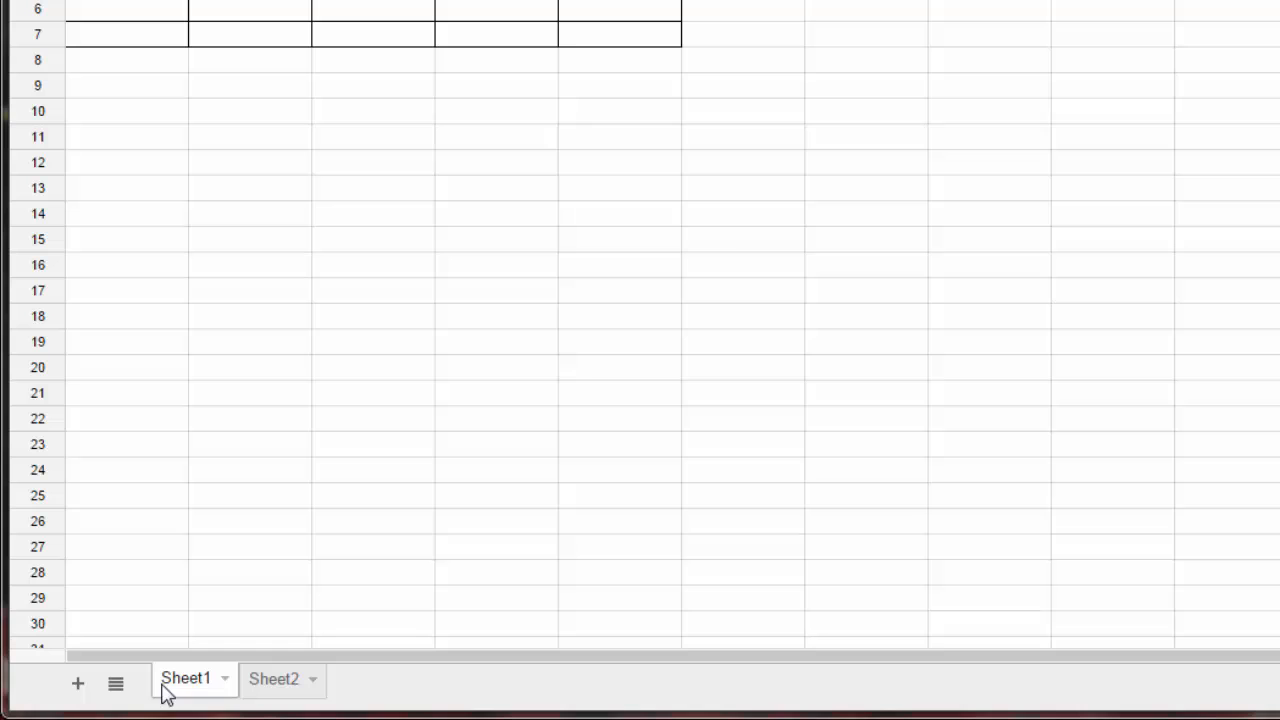
click(225, 682)
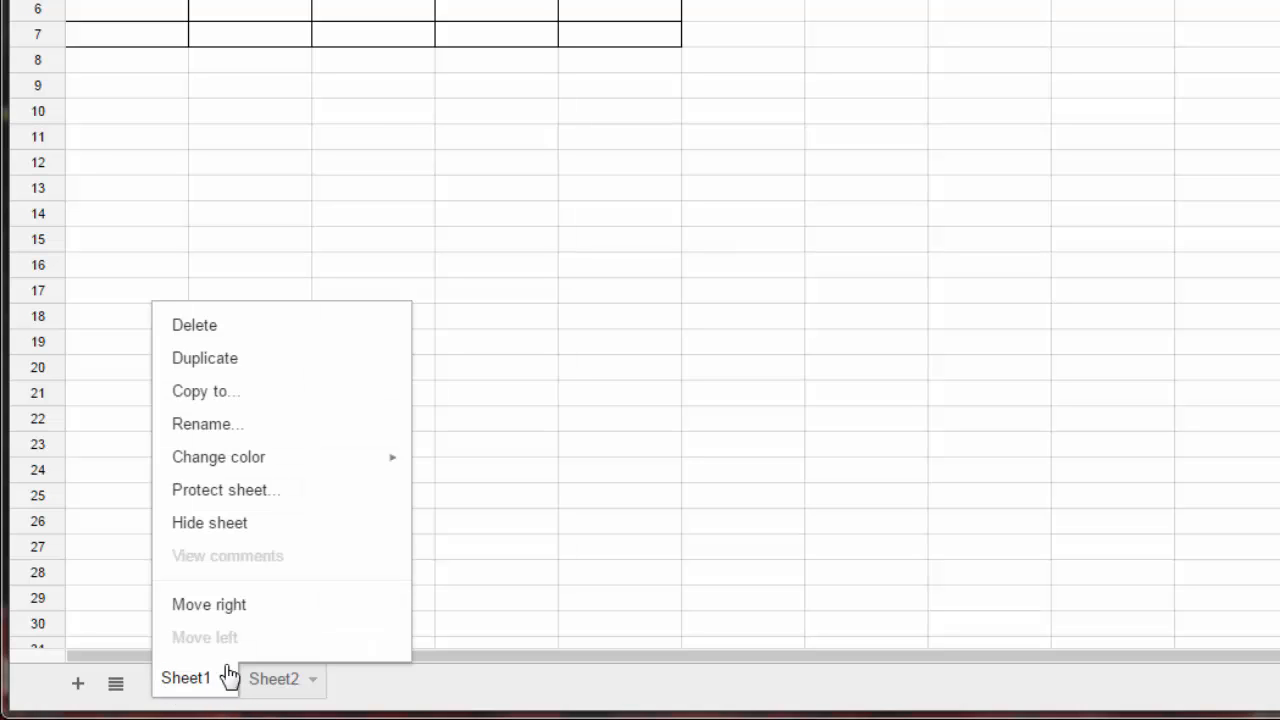
click(243, 428)
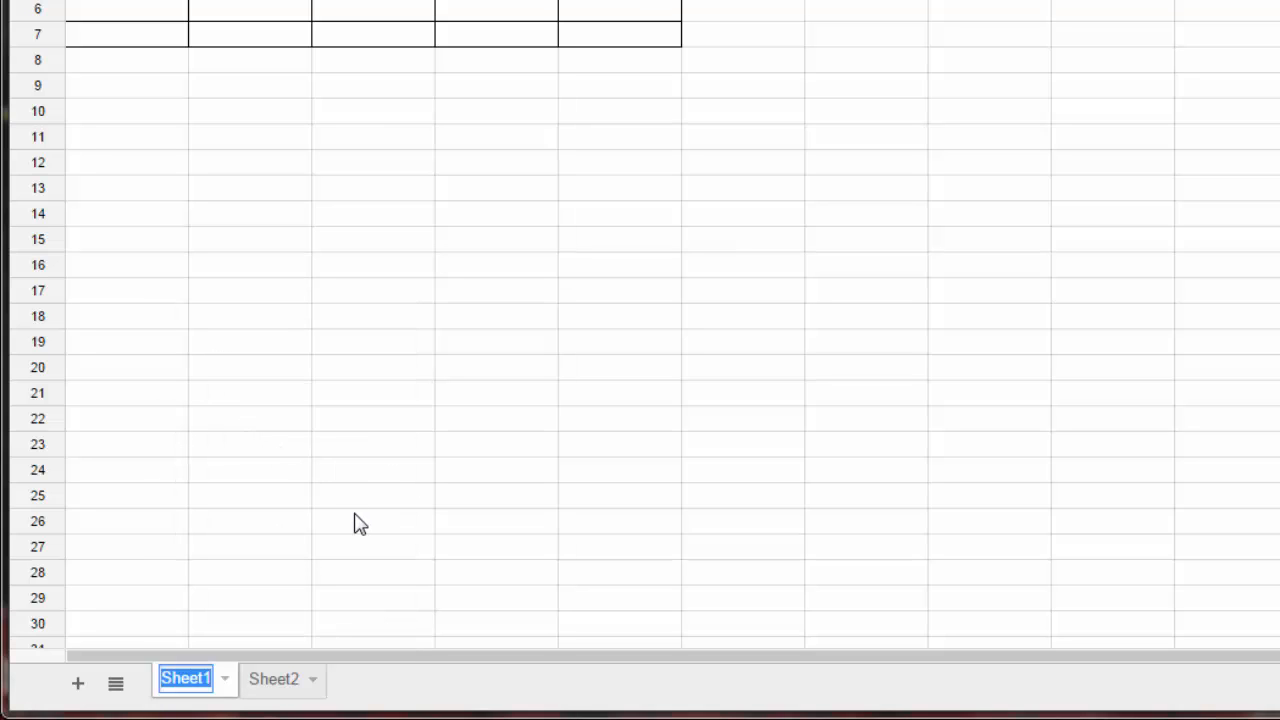
text(Student Infora)
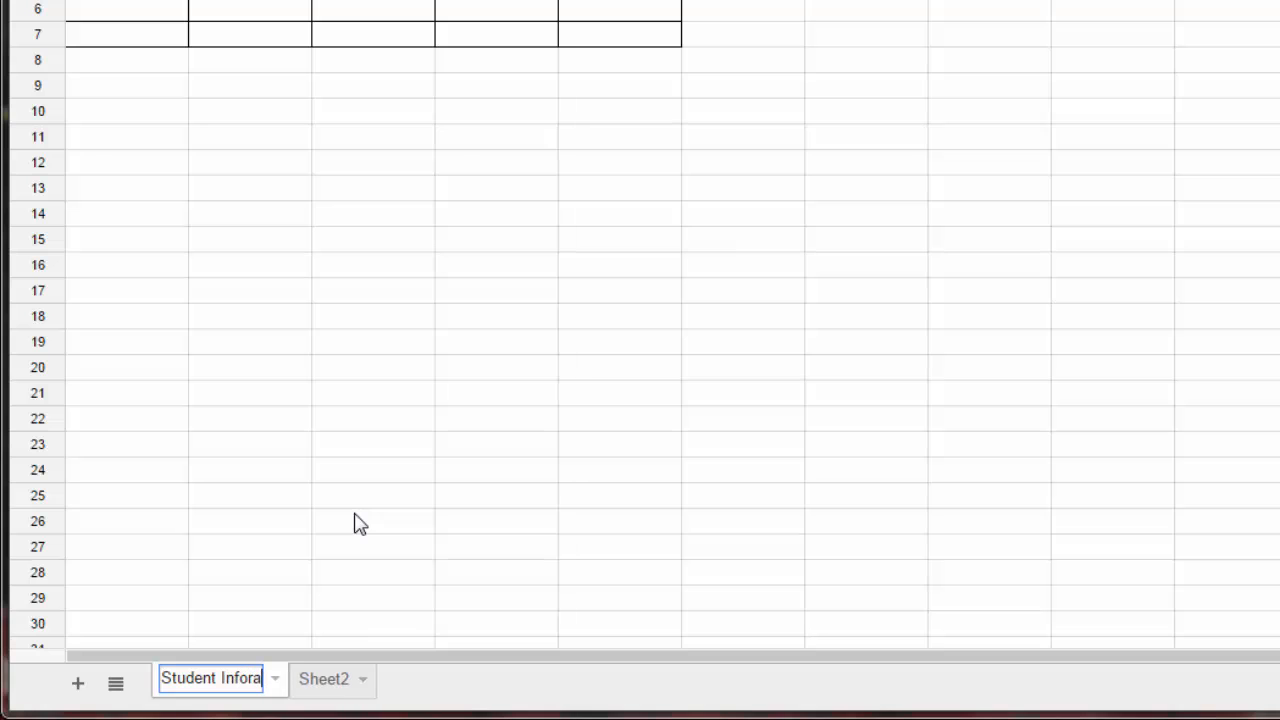
key(BackSpace)
text(mation)
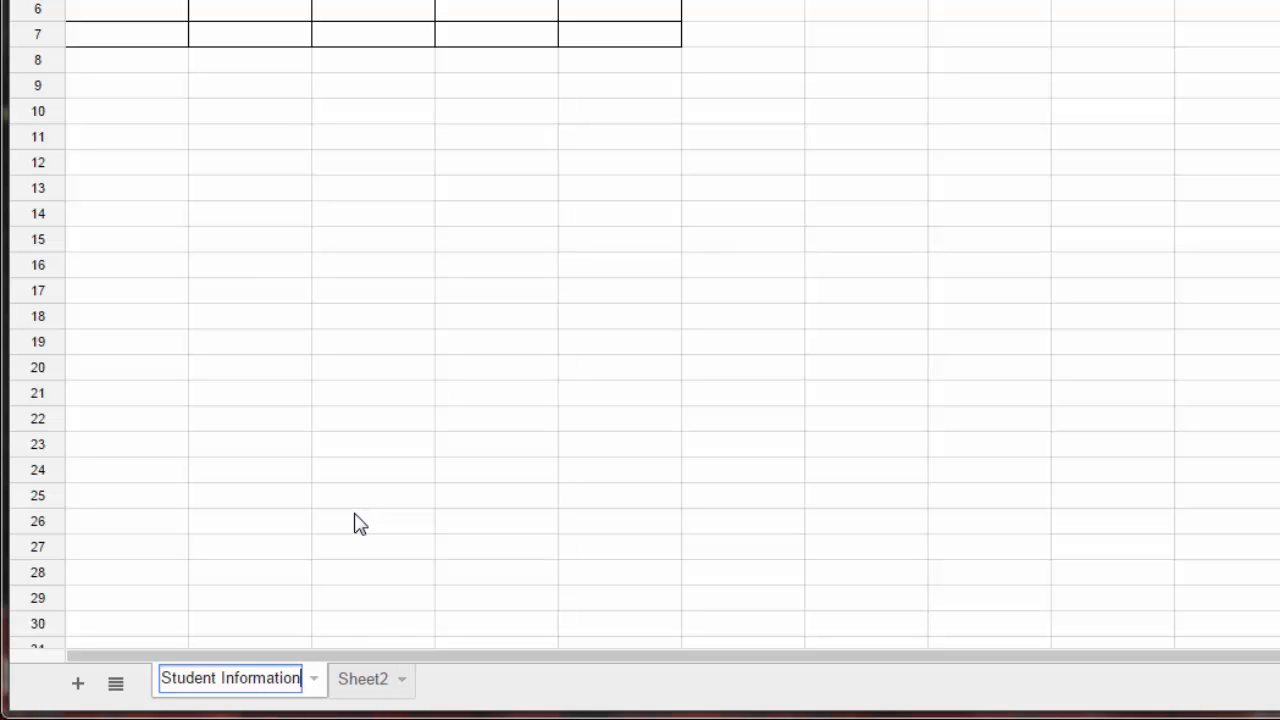
Rename Sheet2 as Parent Information
click(357, 688)
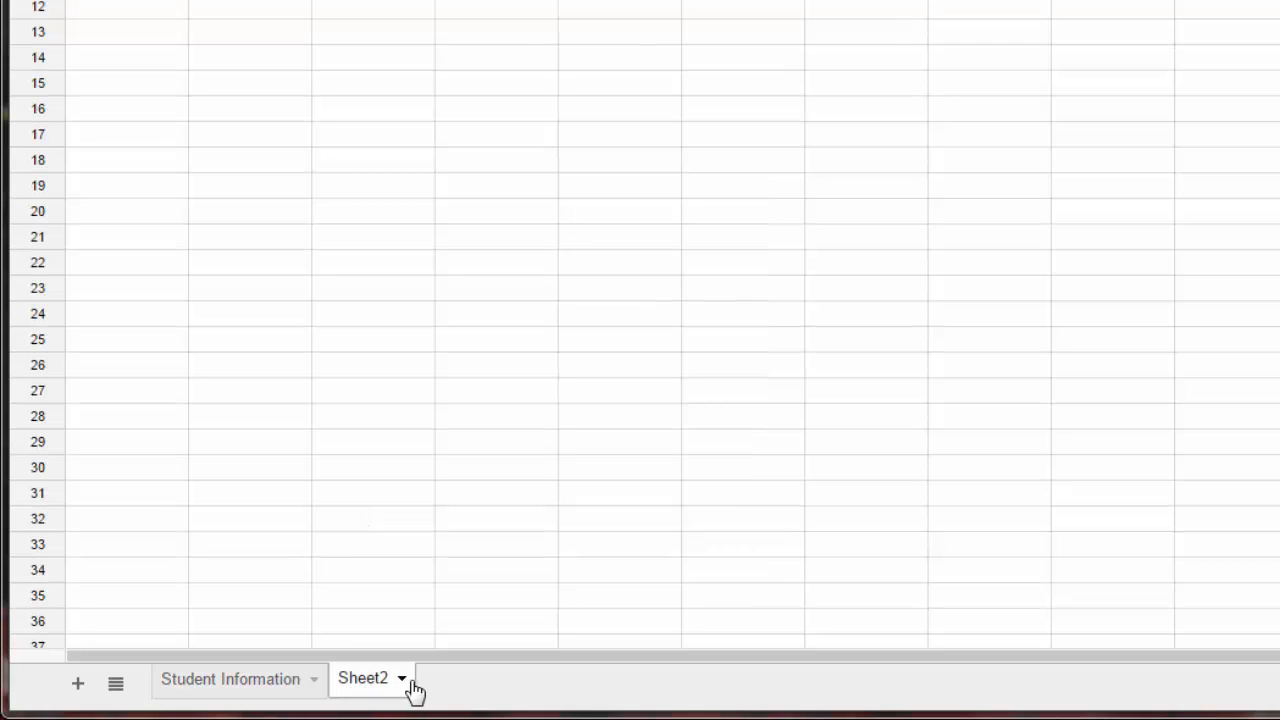
click(403, 688)
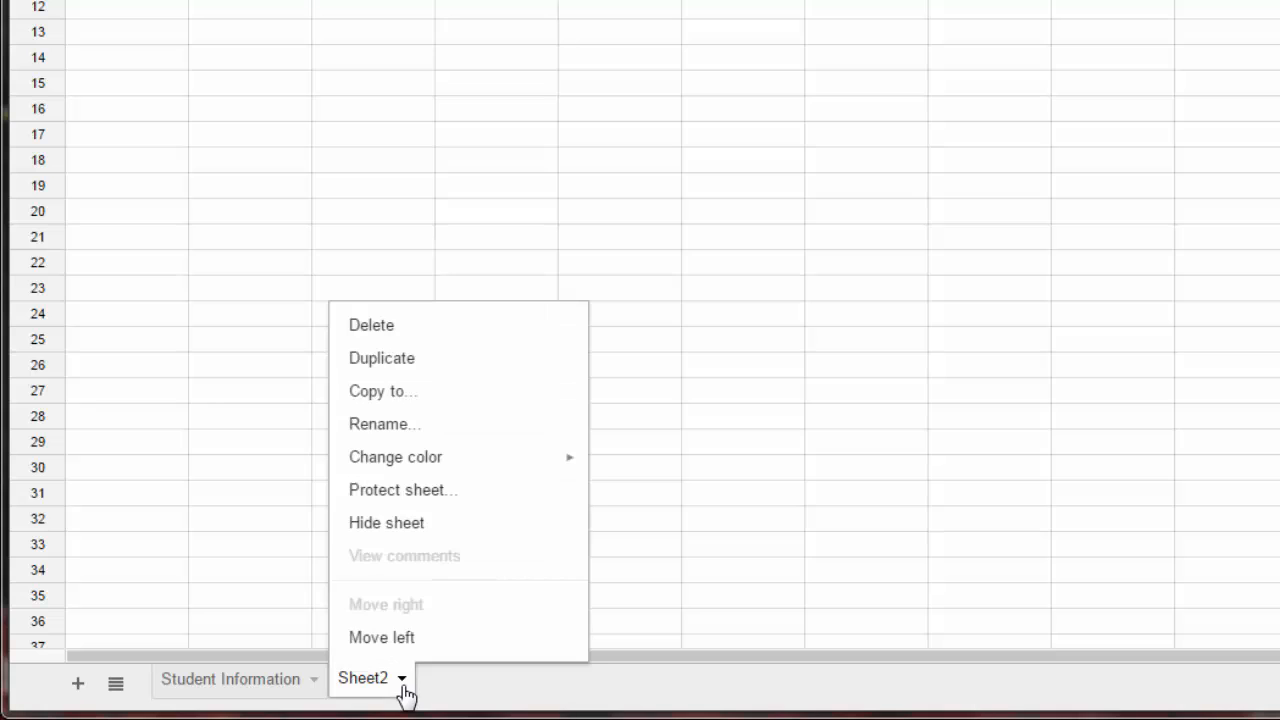
click(416, 425)
text(Pare)
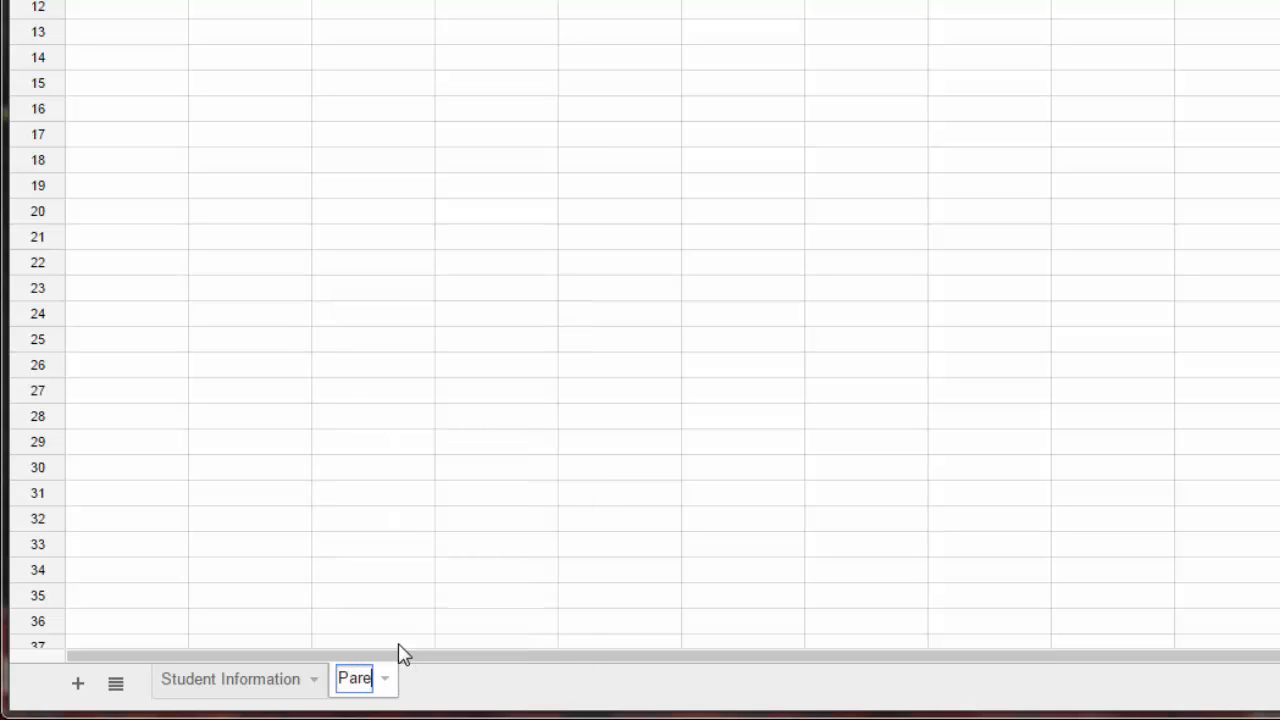
text(nt Information)
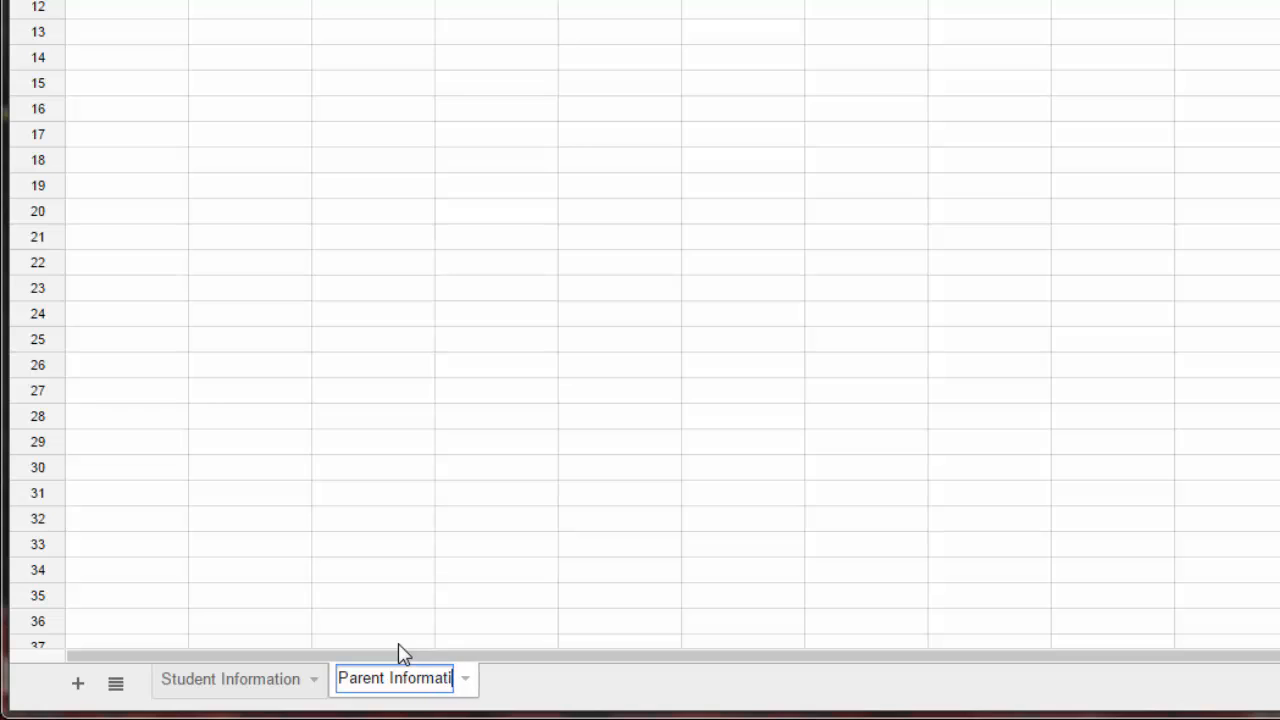
click(399, 529)
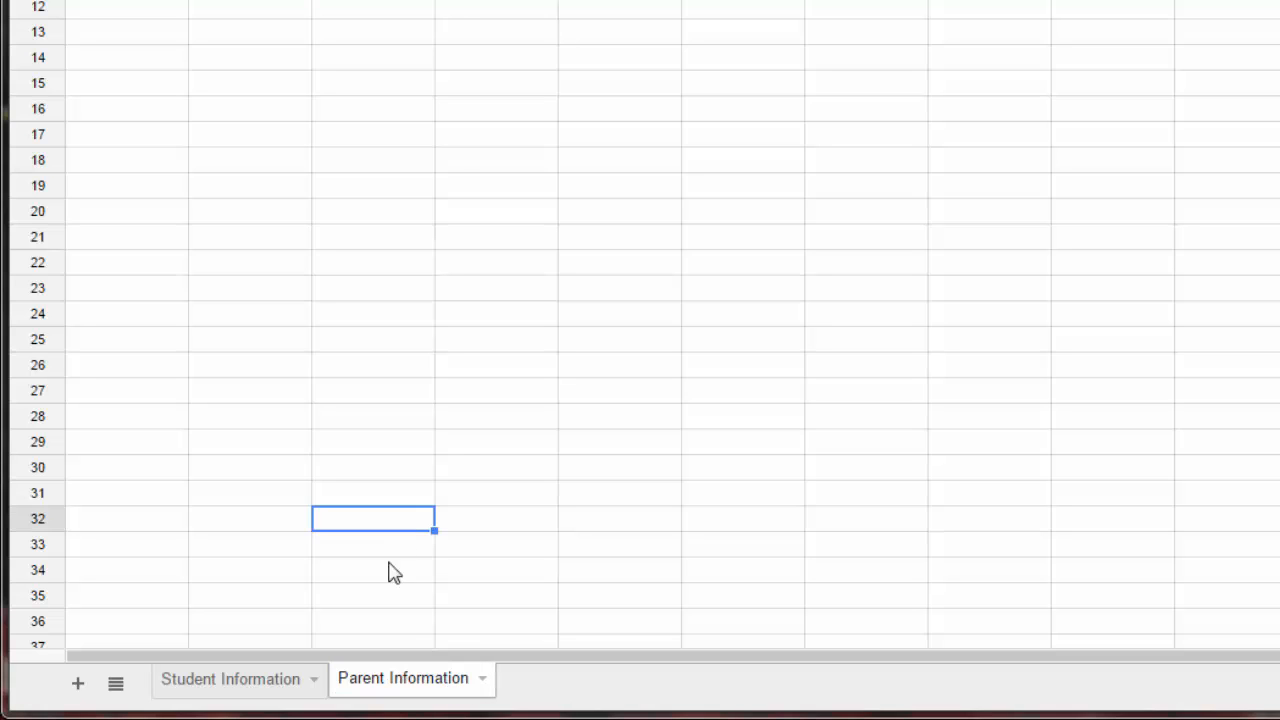
Switch back and forth between the Student Information and Parent Information sheets, and check the list of all sheets
click(283, 689)
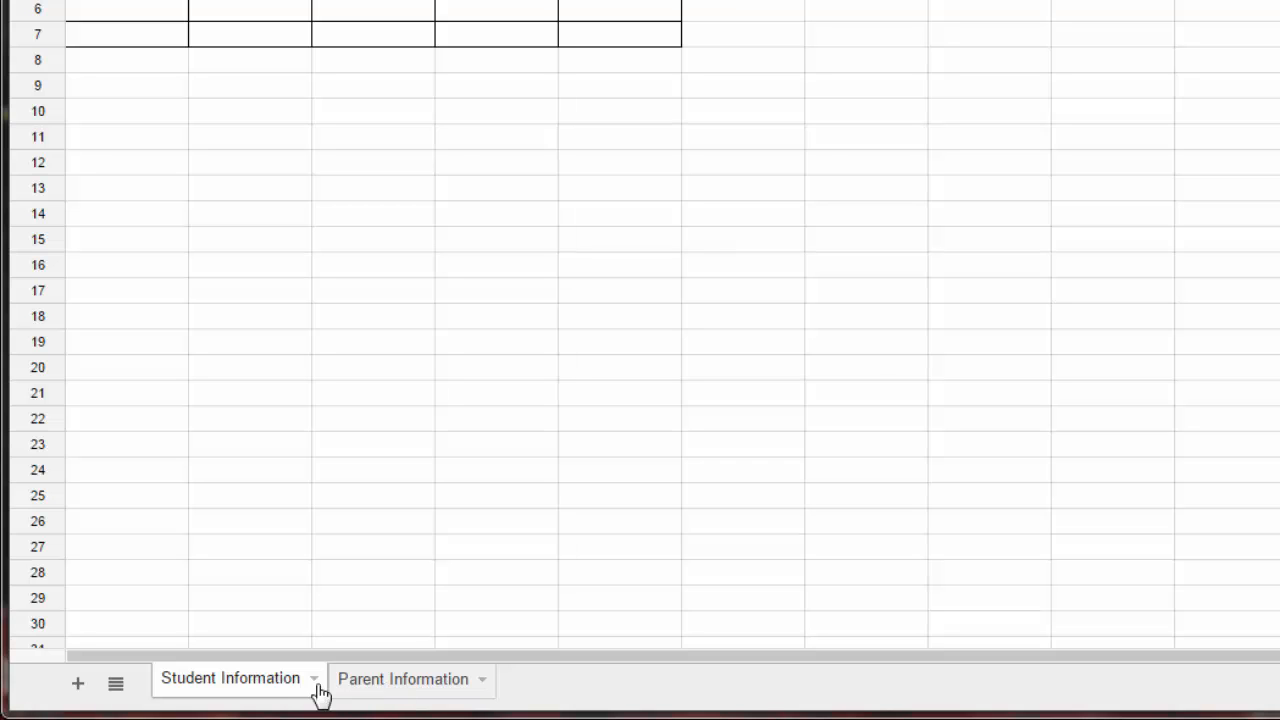
click(401, 690)
click(234, 689)
click(380, 690)
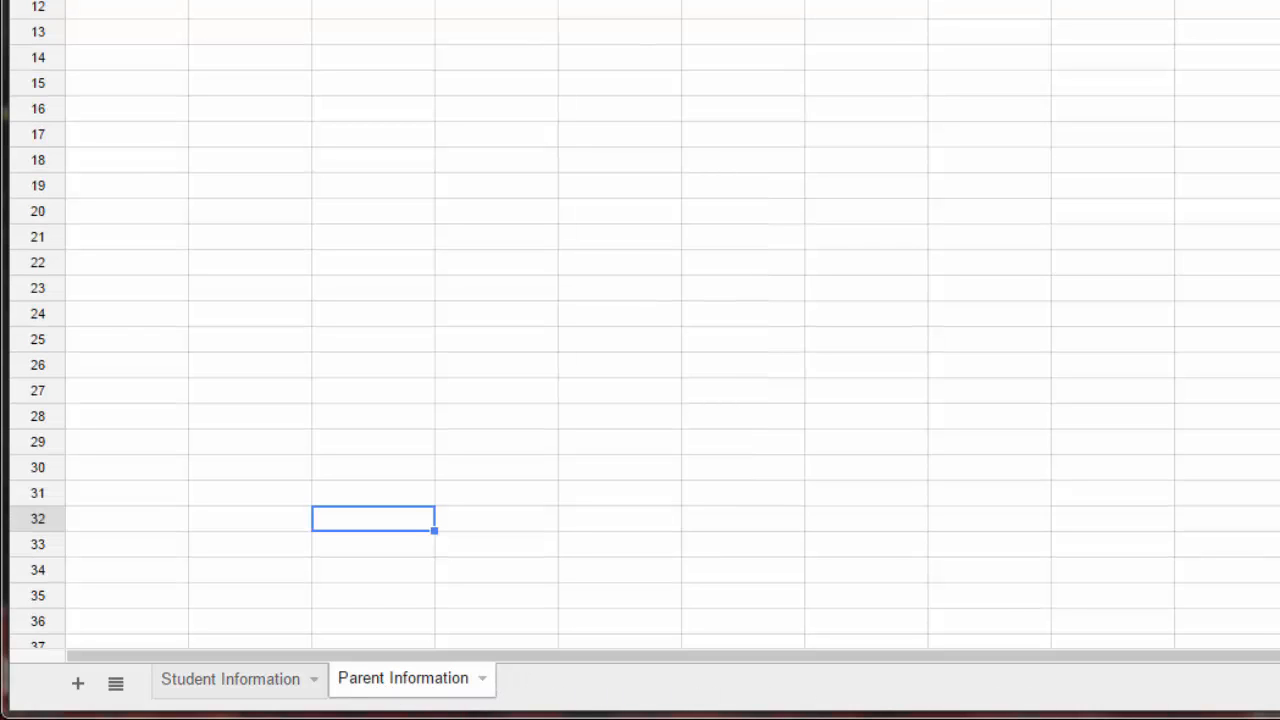
click(116, 686)
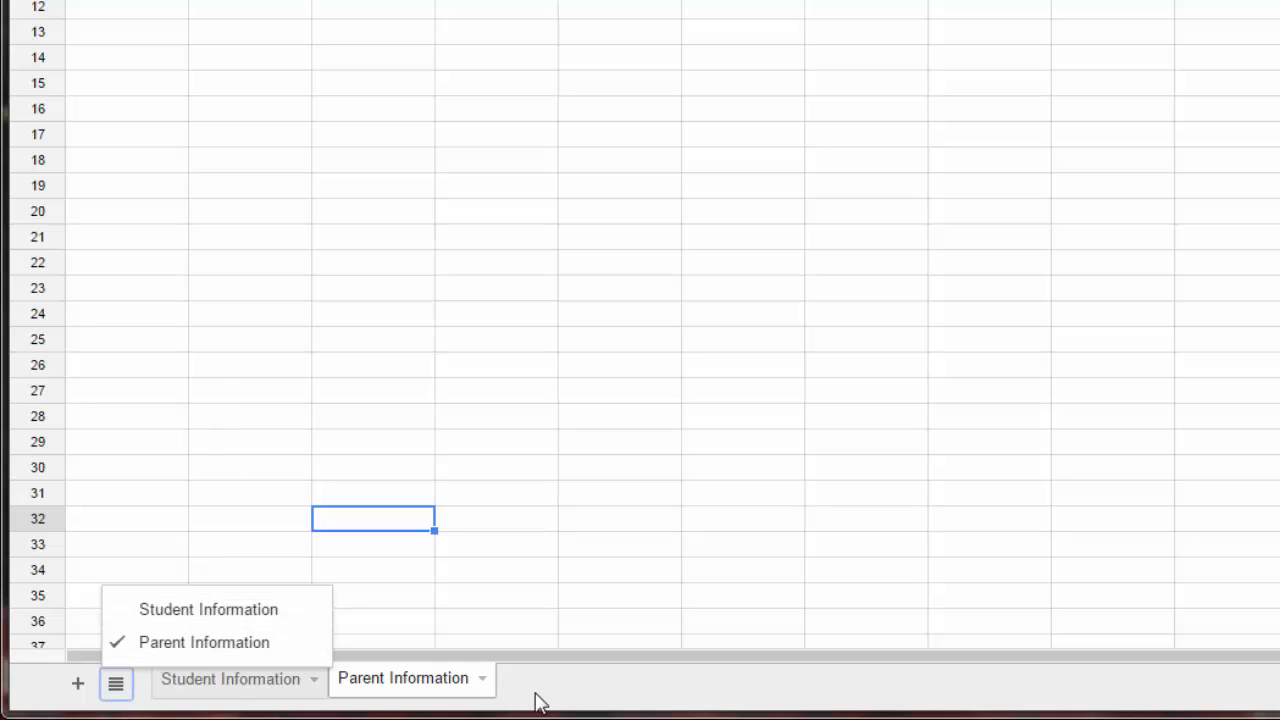
click(112, 686)
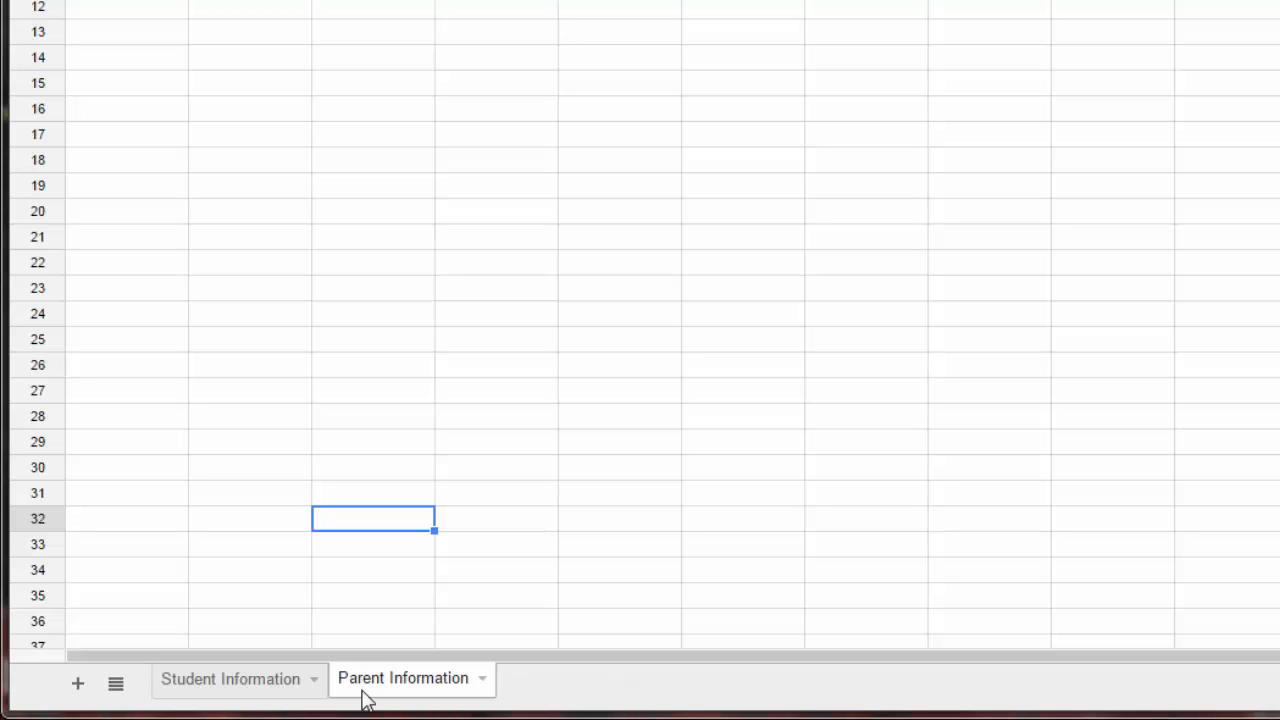
Change the tab color of the Student Information sheet to cornflower blue
click(266, 690)
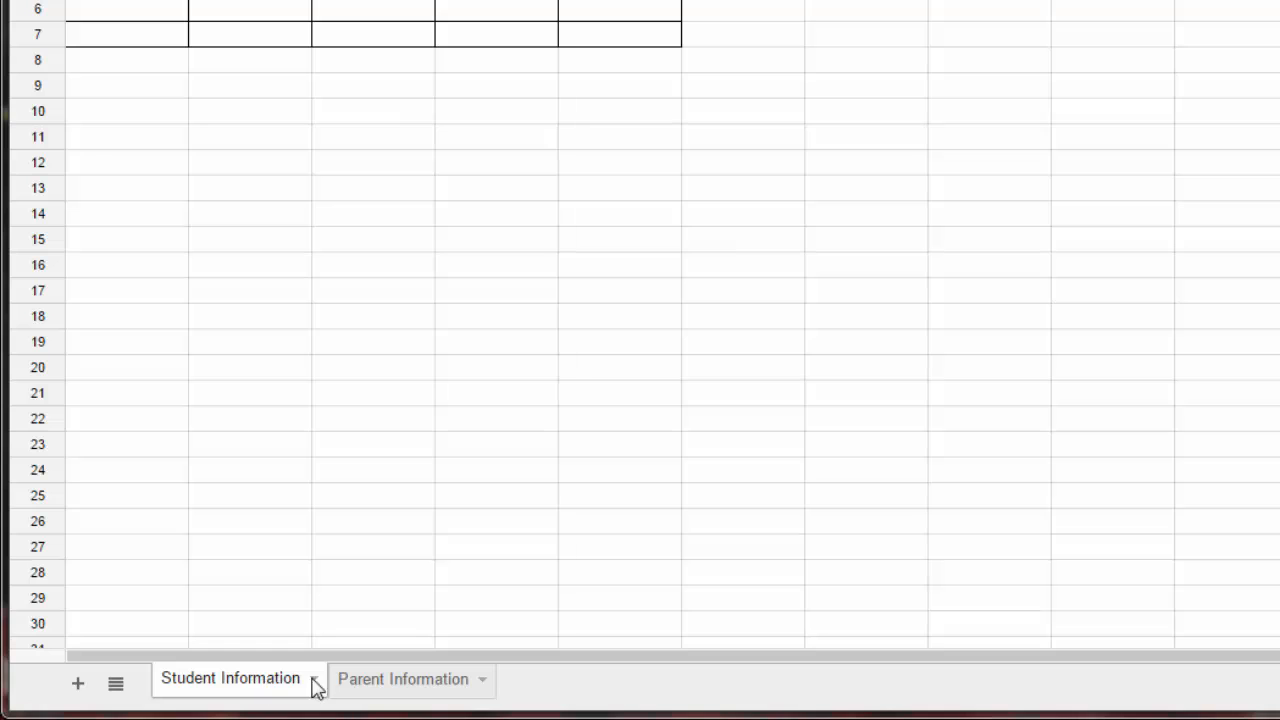
click(314, 680)
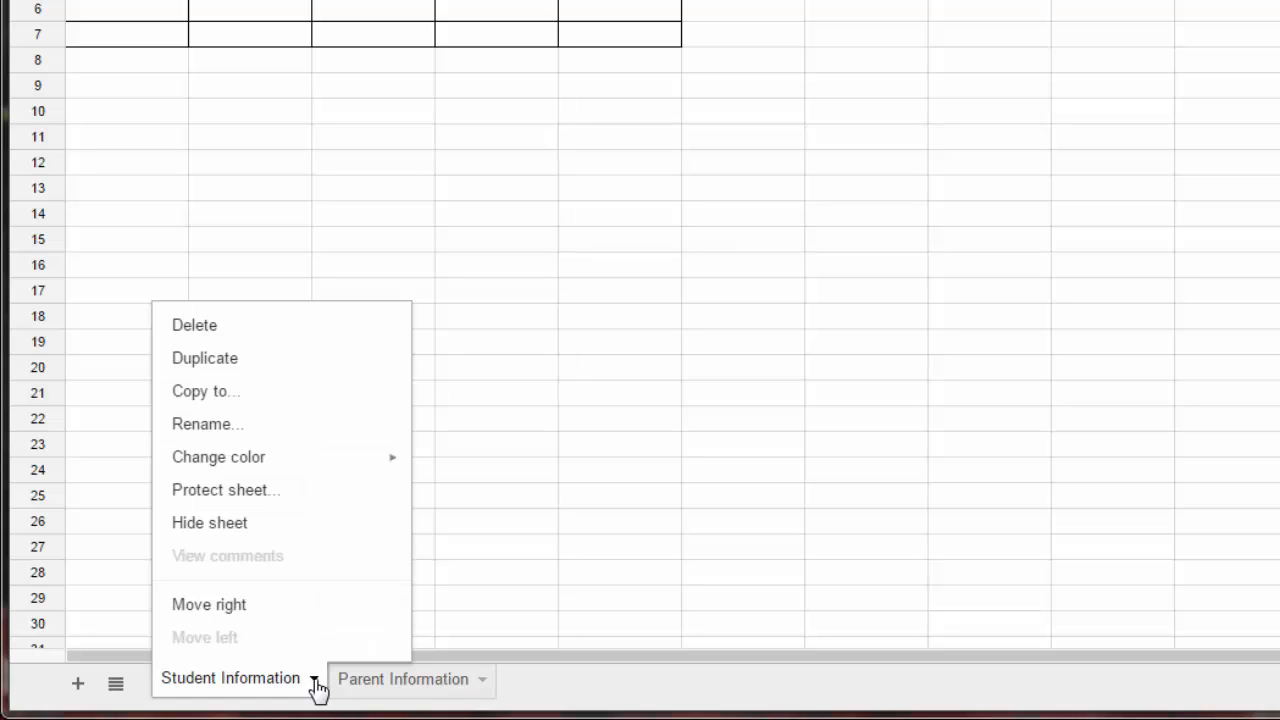
mouse_move(312, 468)
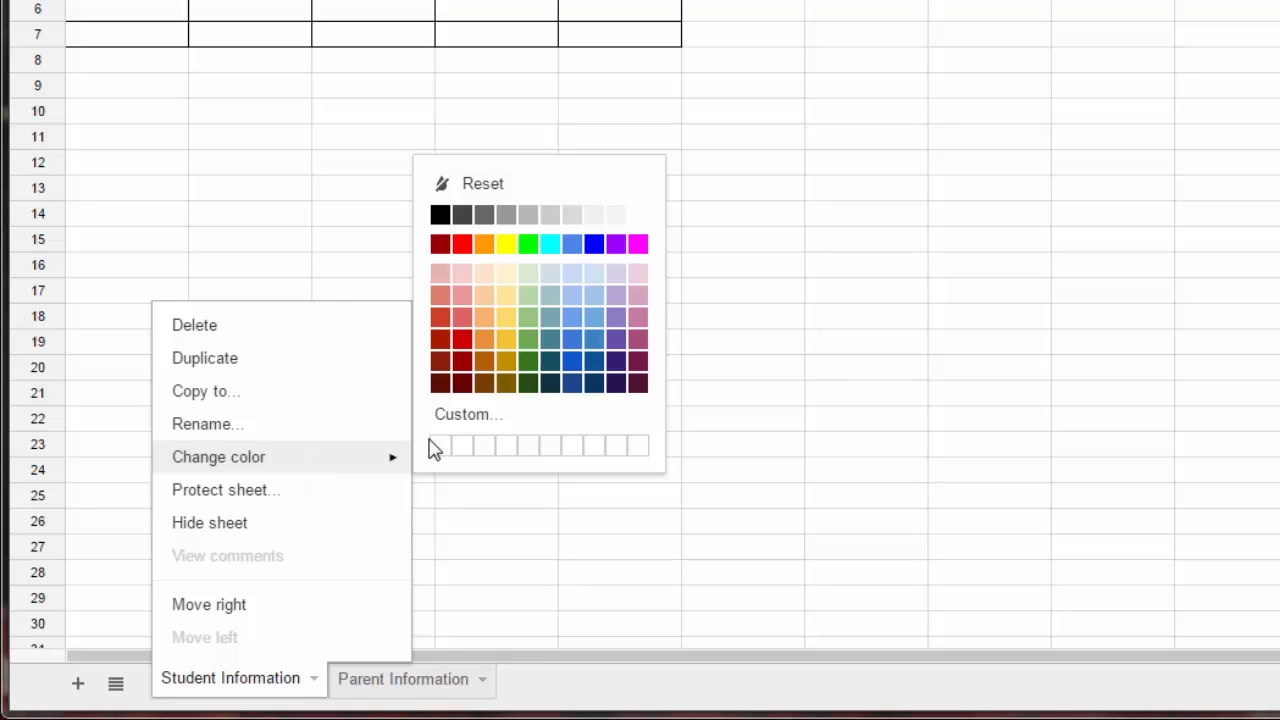
click(572, 244)
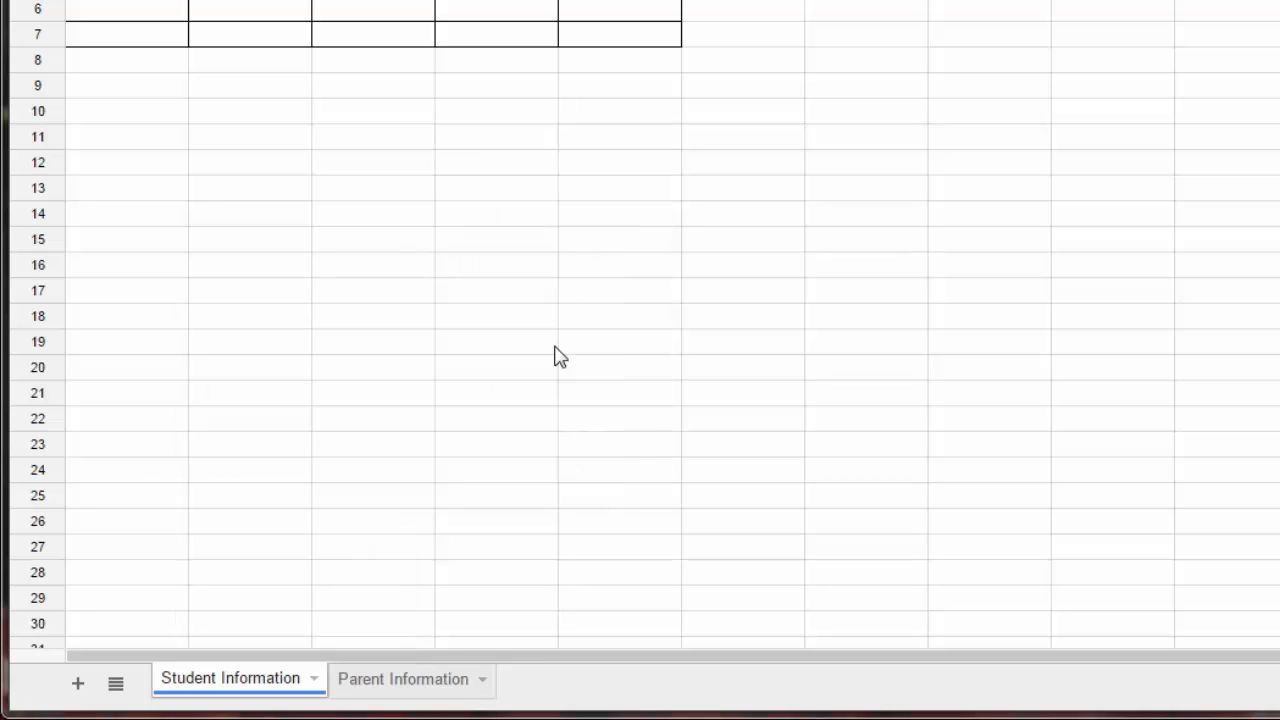
Change the tab color of the Parent Information sheet to dark red
click(486, 684)
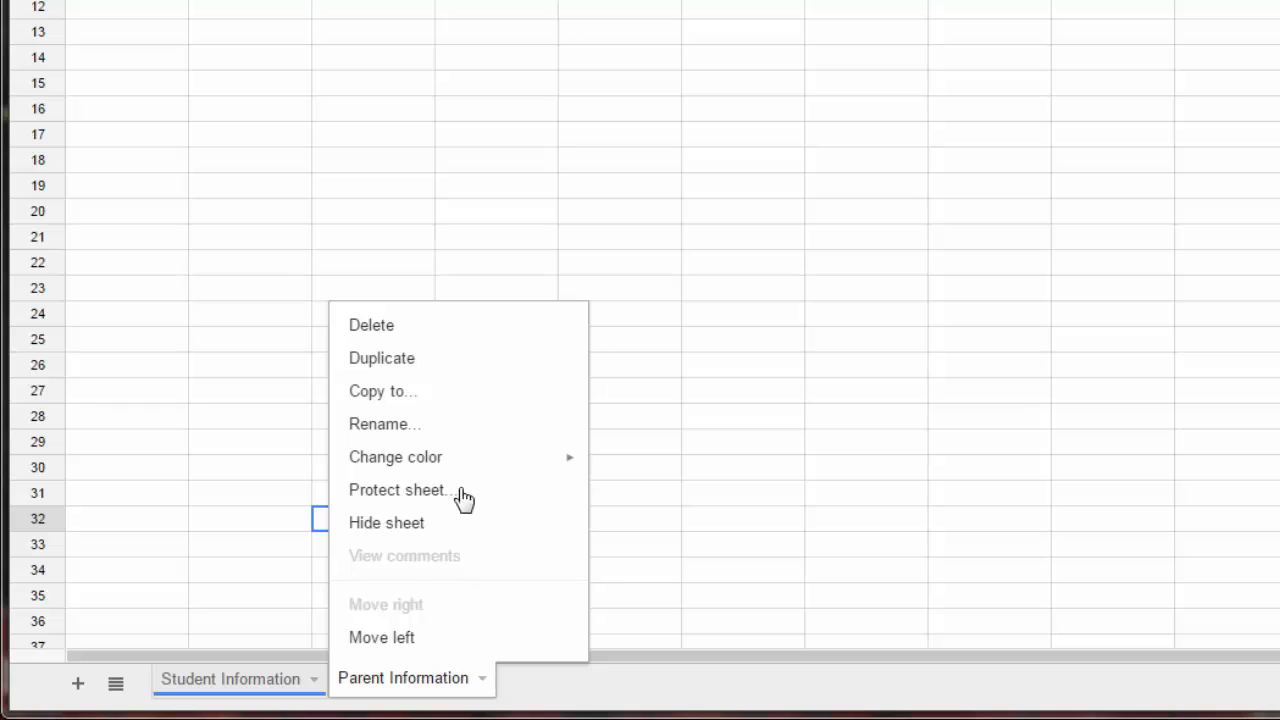
mouse_move(478, 468)
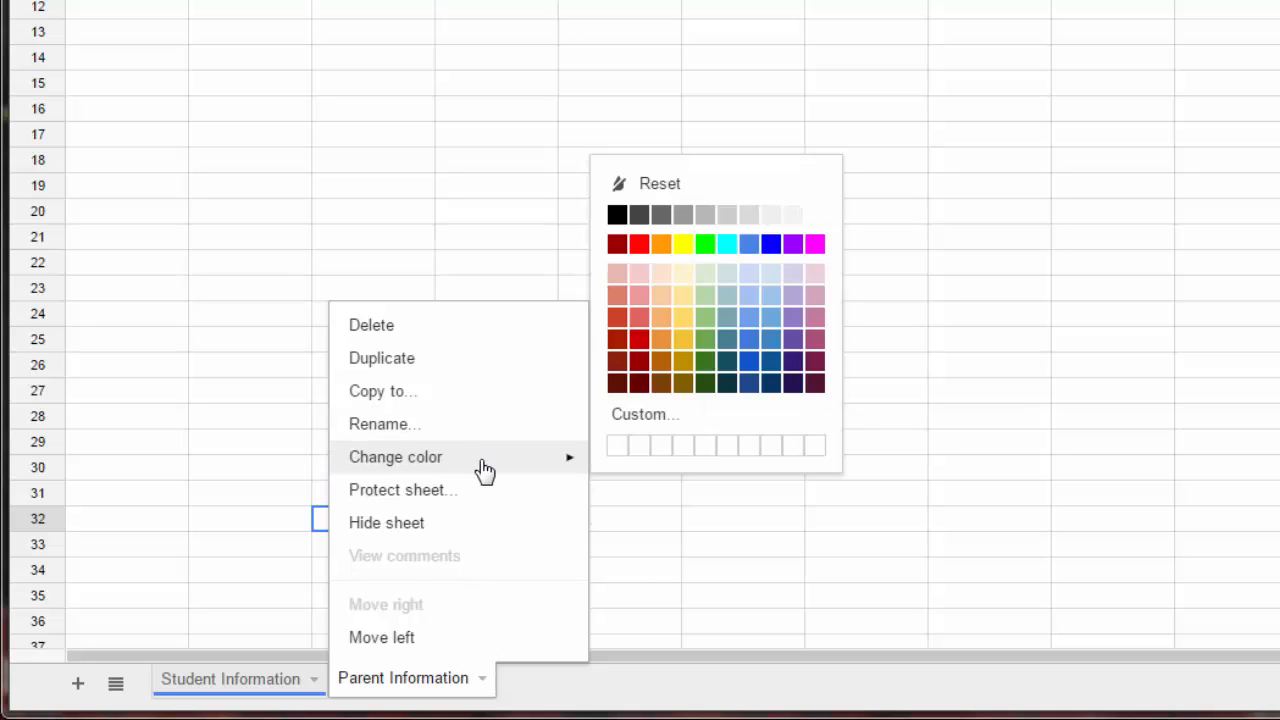
click(638, 341)
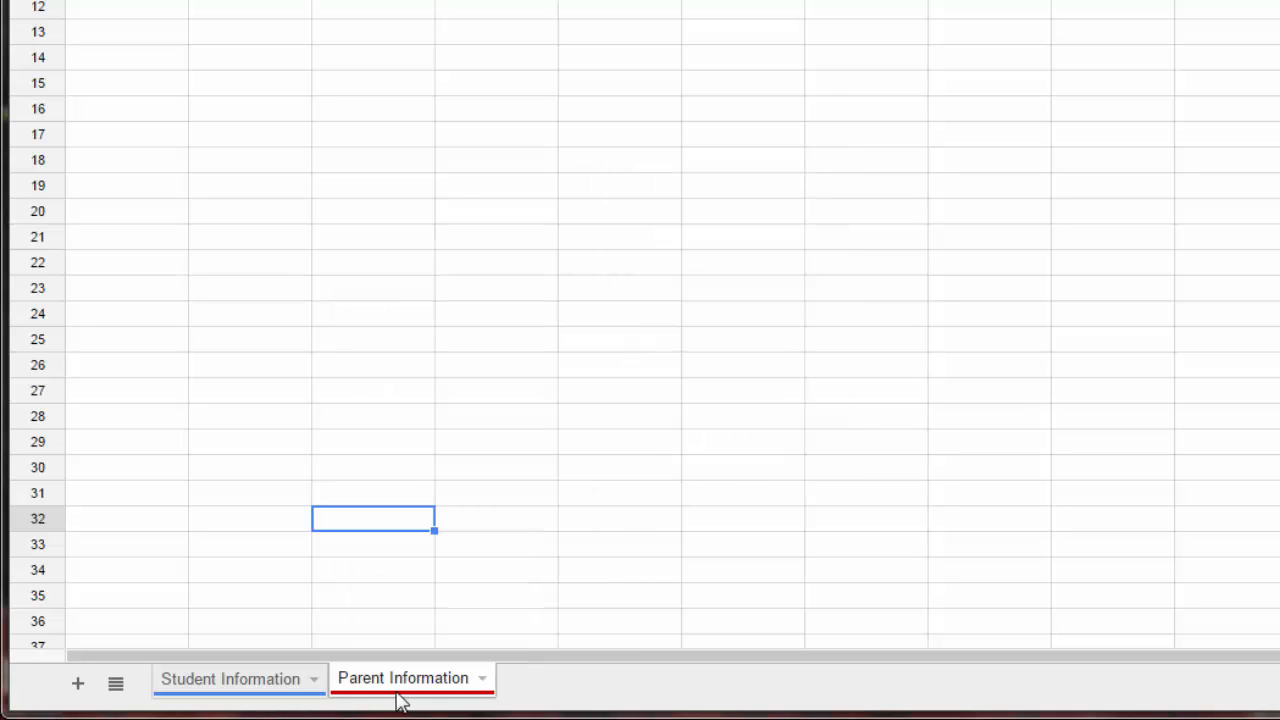
Switch between the two colored sheets, review the Student Information sheet's options, and return to Parent Information
click(266, 687)
click(371, 692)
click(290, 690)
click(313, 681)
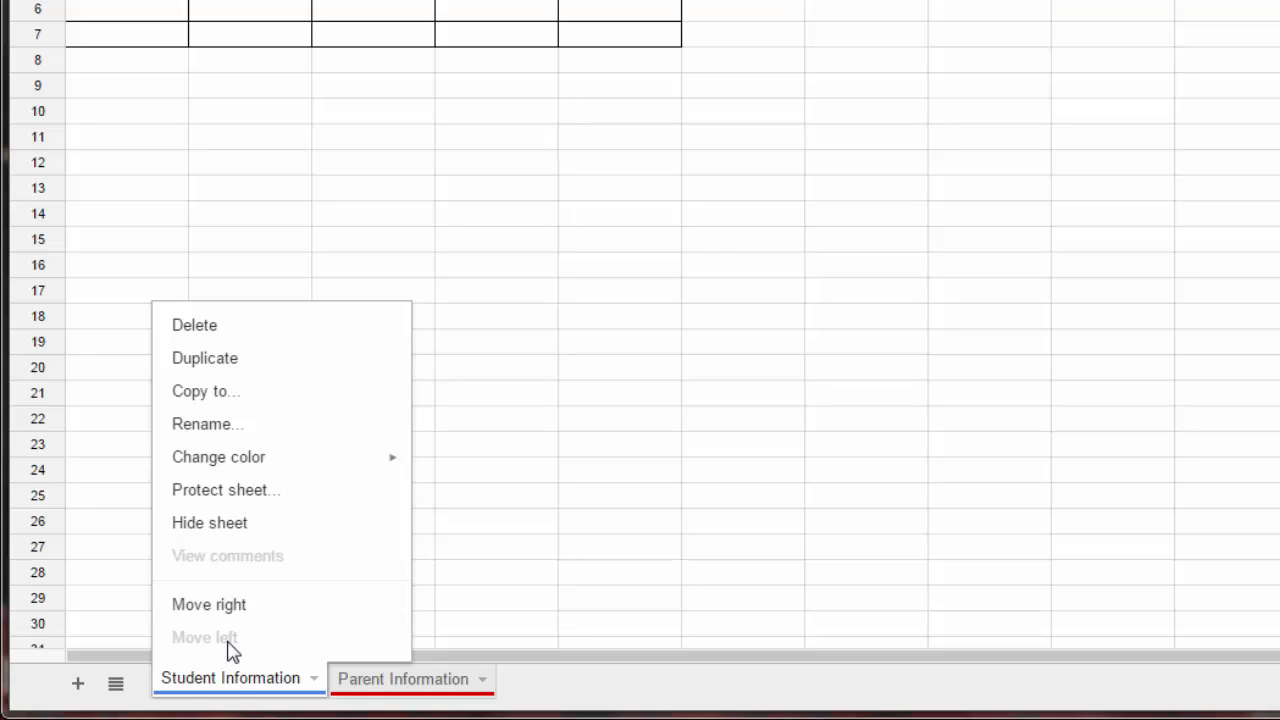
click(394, 690)
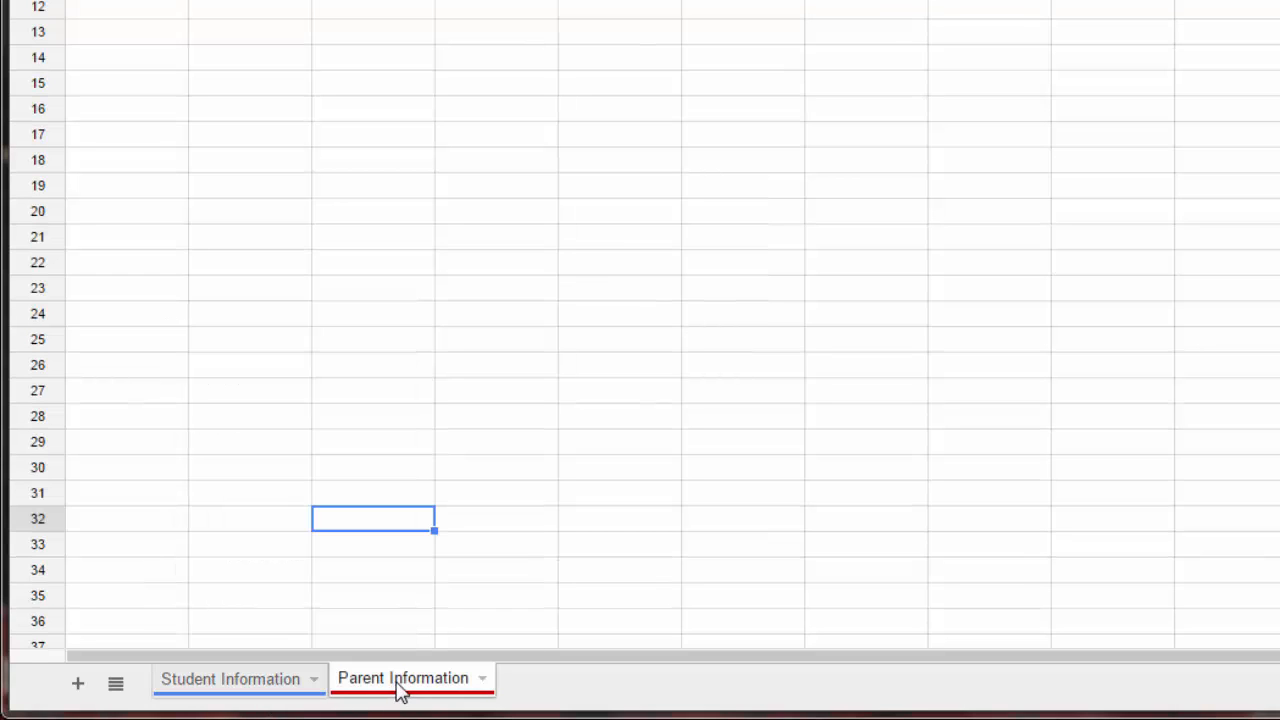
Move the Parent Information sheet ahead of the Student Information sheet in the sheet order
drag(400, 689, 226, 700)
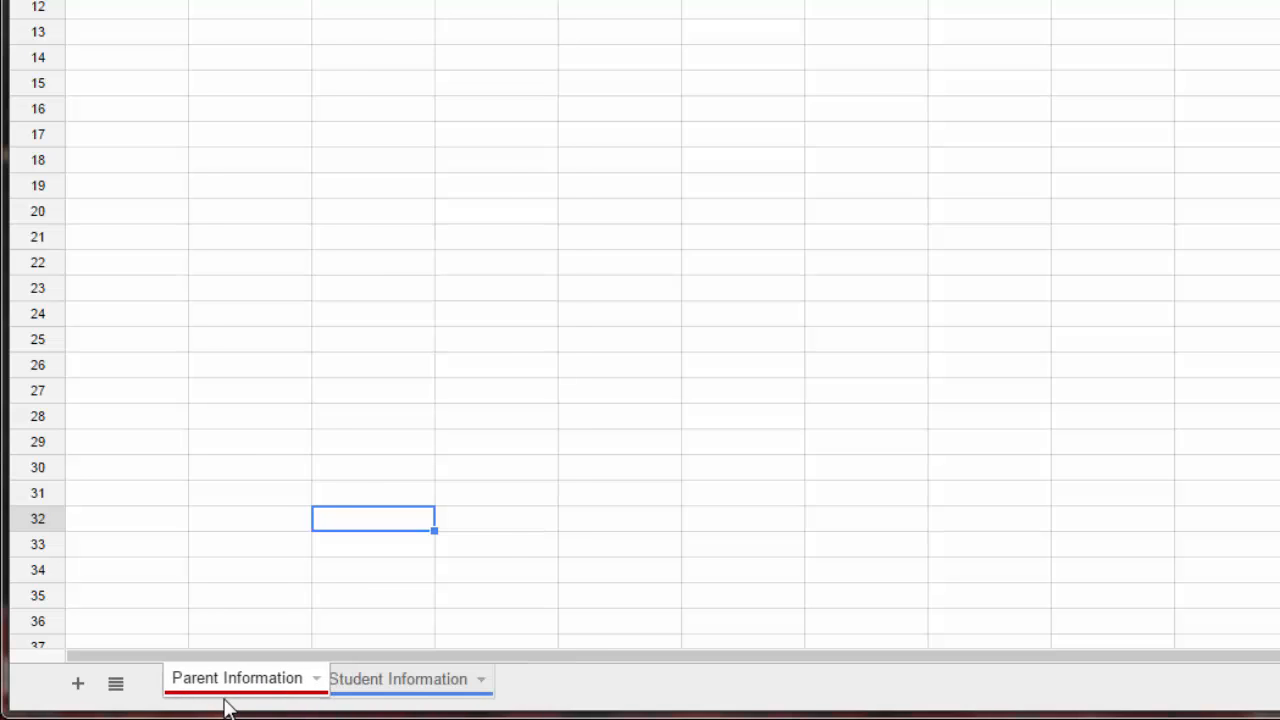
click(307, 688)
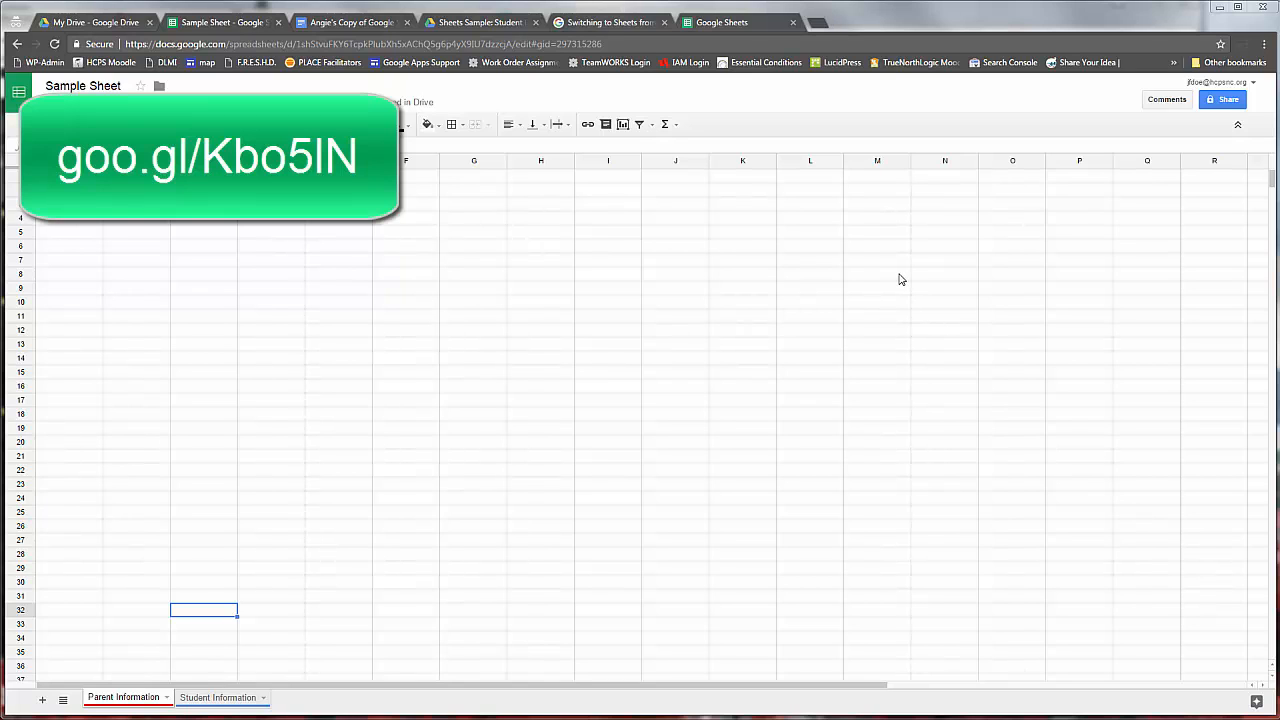
Make a copy of the Sheets Sample: Student Data spreadsheet and look over its Sheets Task Card
click(488, 22)
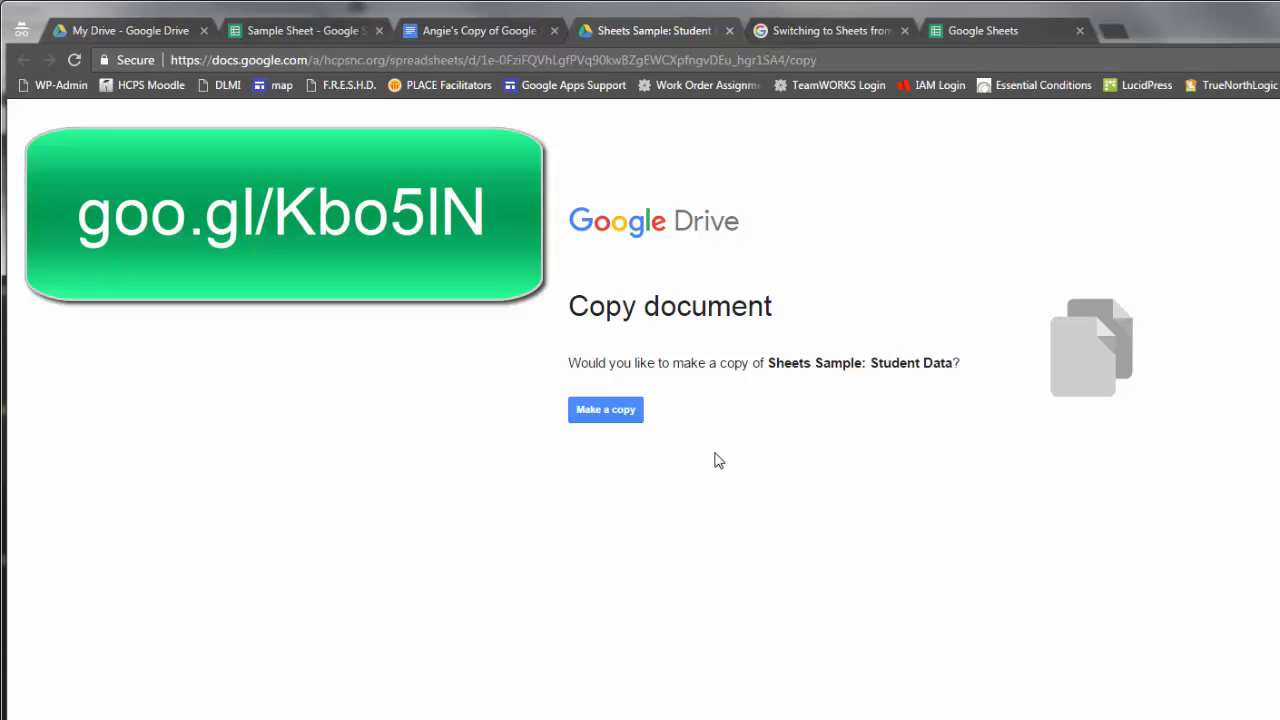
click(602, 418)
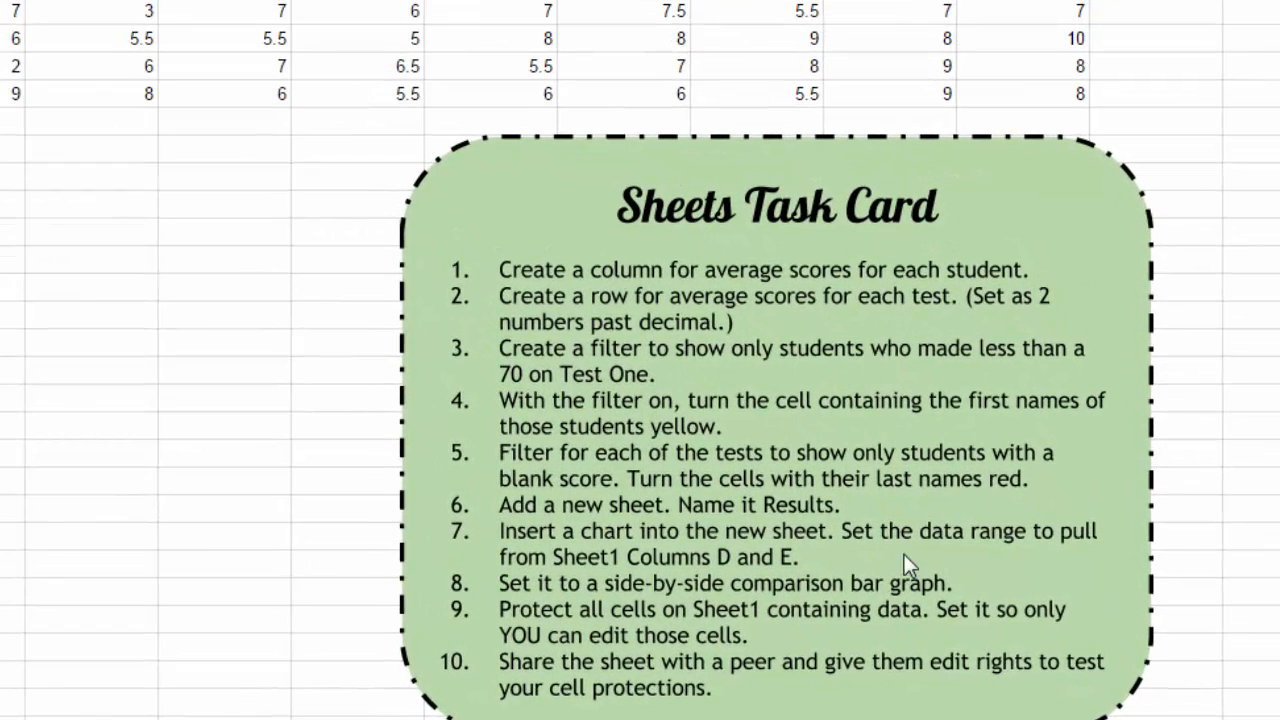
click(889, 510)
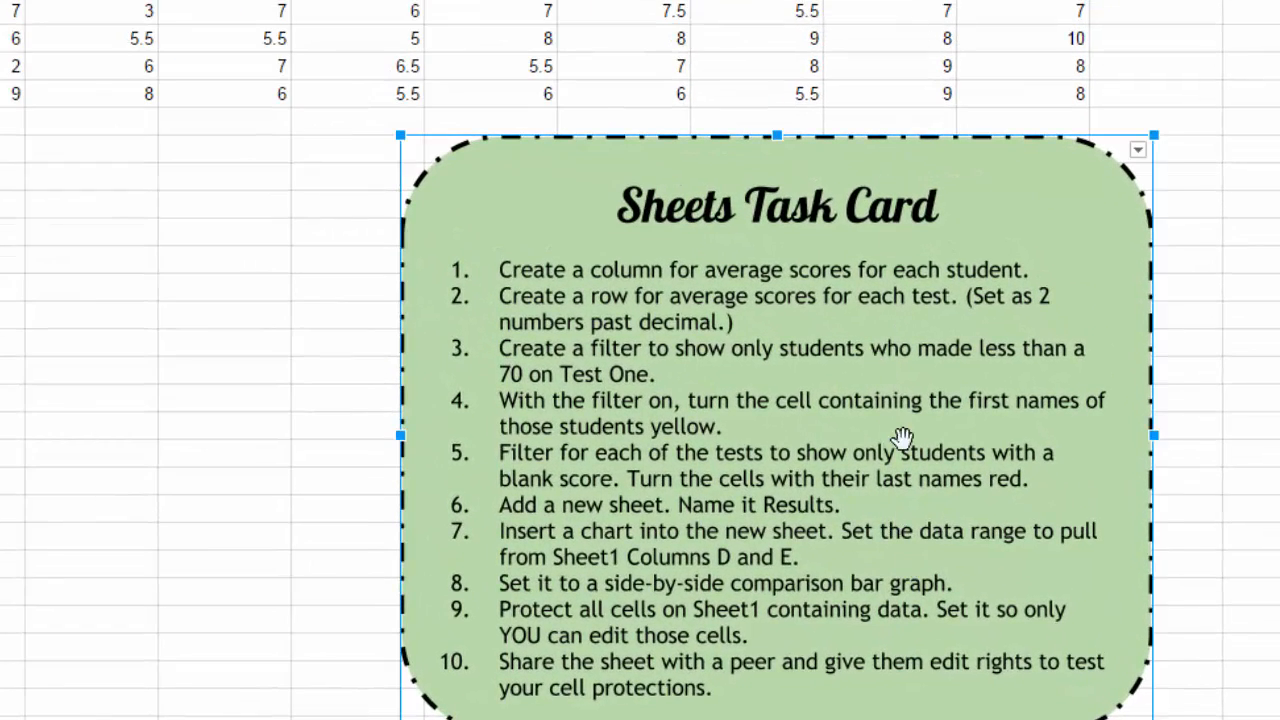
click(1193, 479)
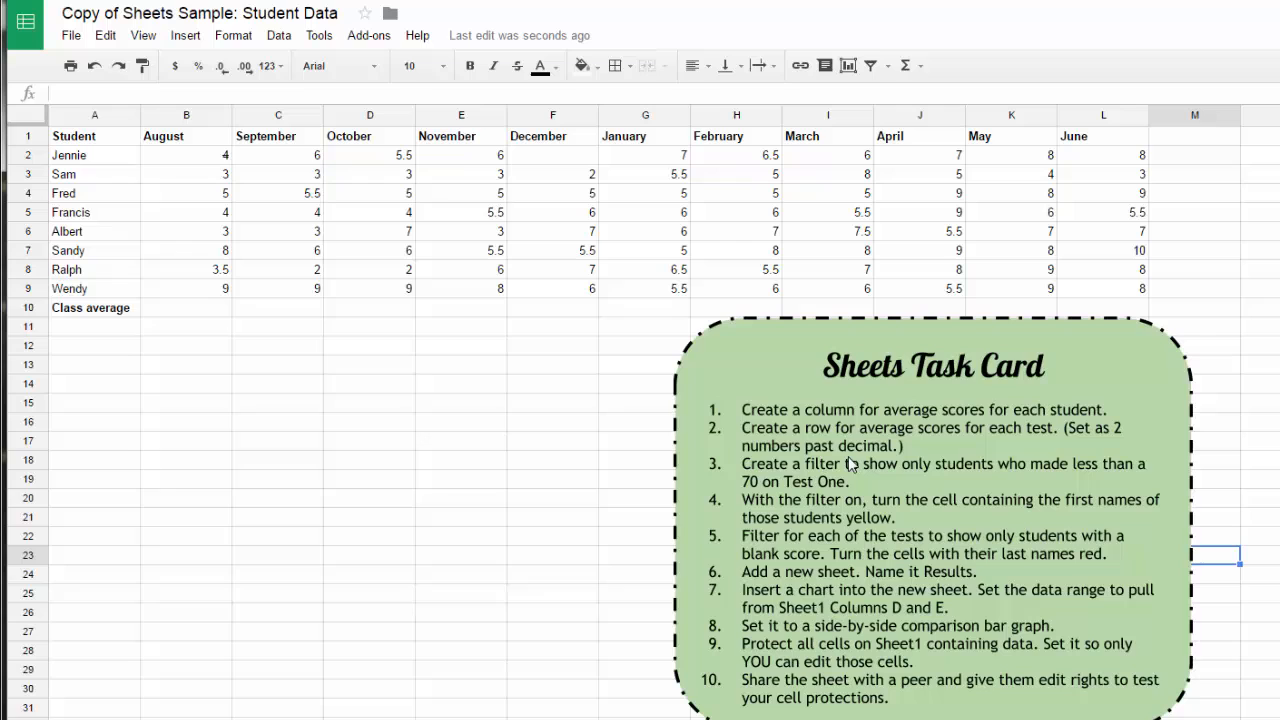
Move the Sheets Task Card beside the data, past the June column, and clear the Class average label from A10
drag(1133, 540, 1279, 323)
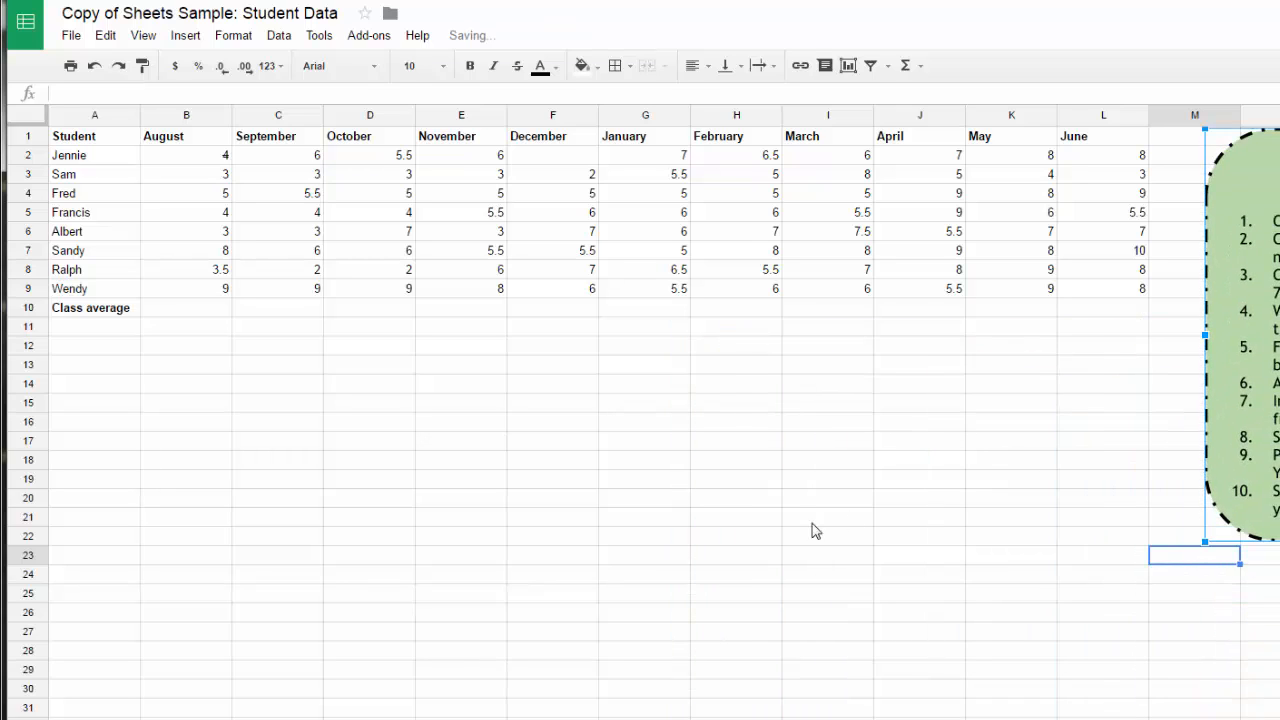
click(812, 520)
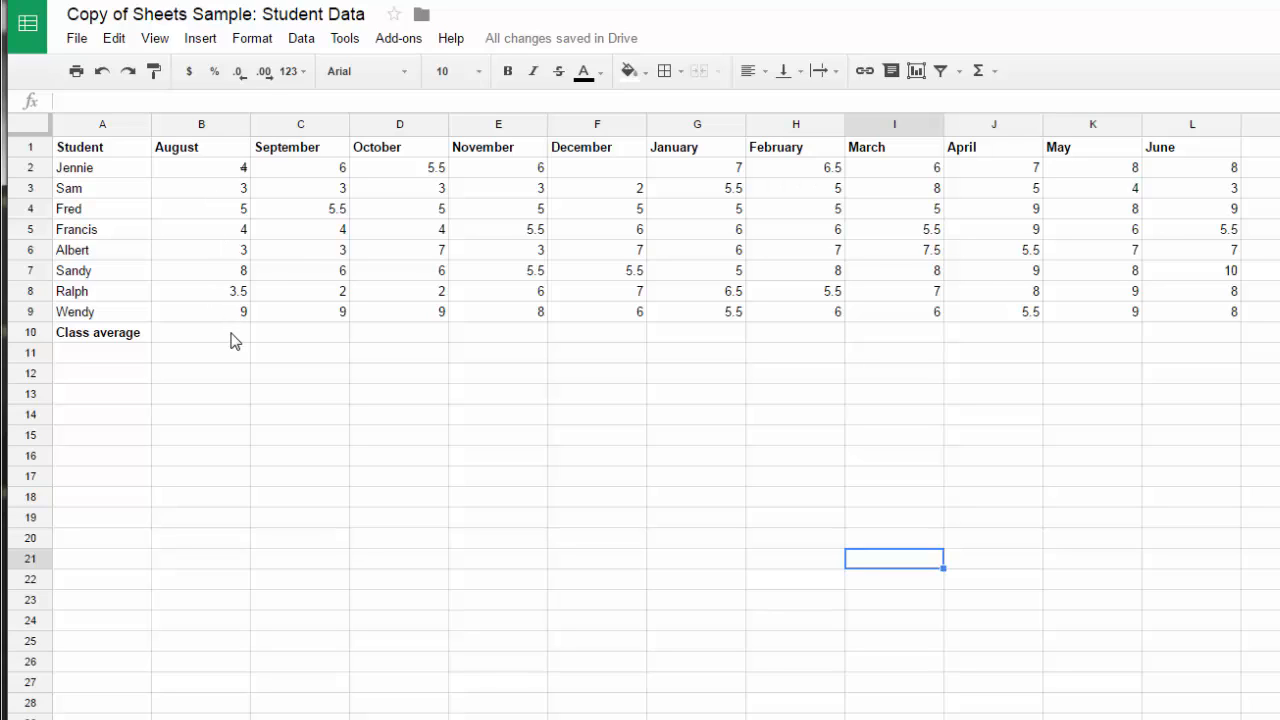
click(114, 340)
key(Delete)
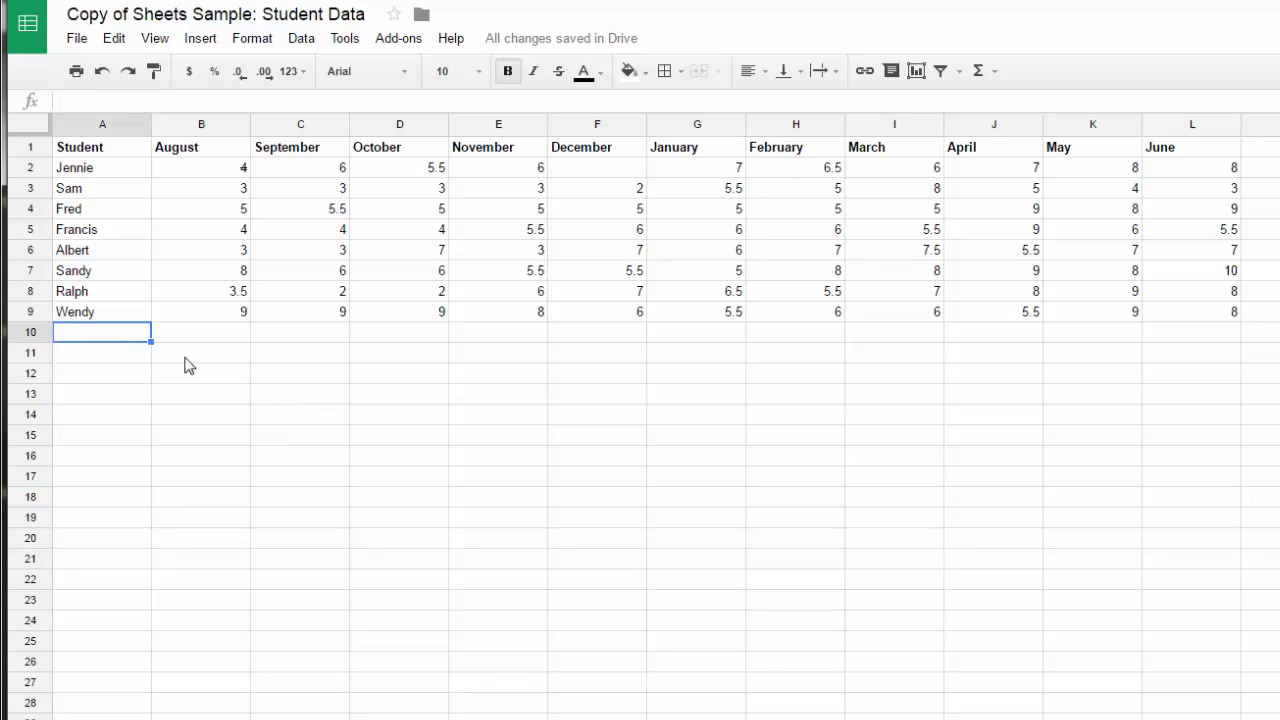
Enter the formula =AVERAGE(B2:B9) in B11 to average the August scores, and review it
click(226, 369)
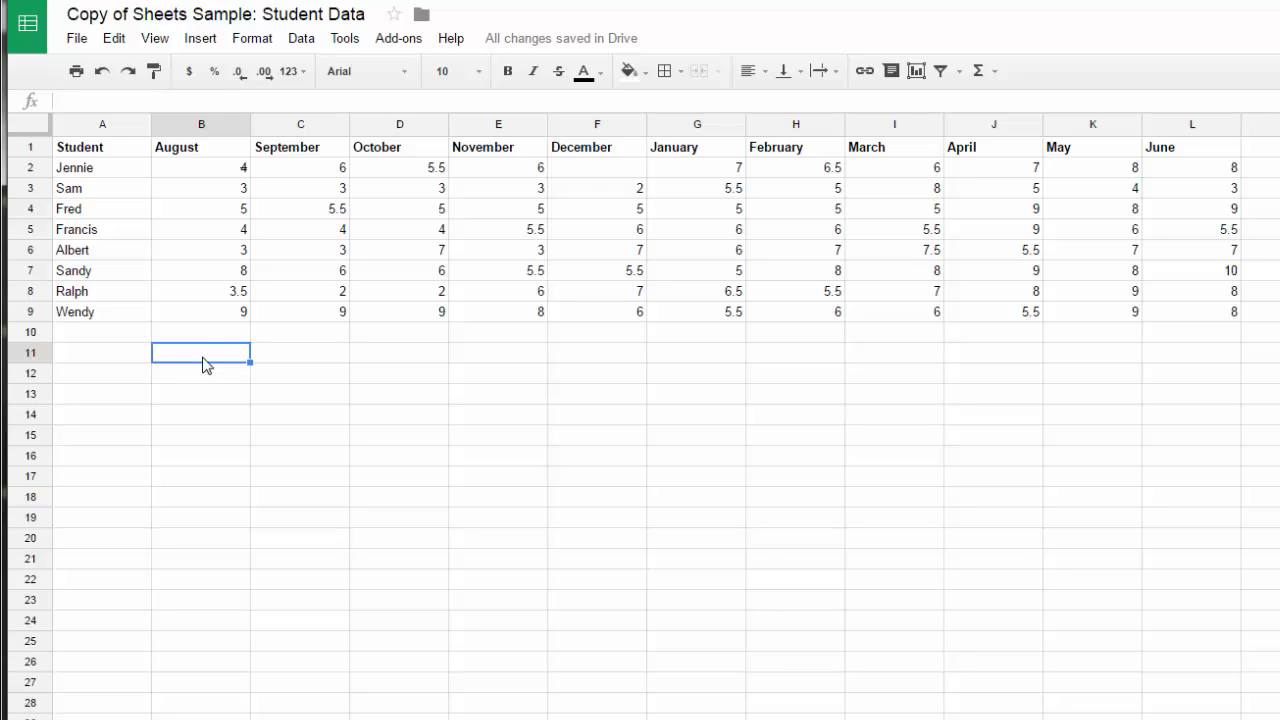
double_click(203, 364)
text(=)
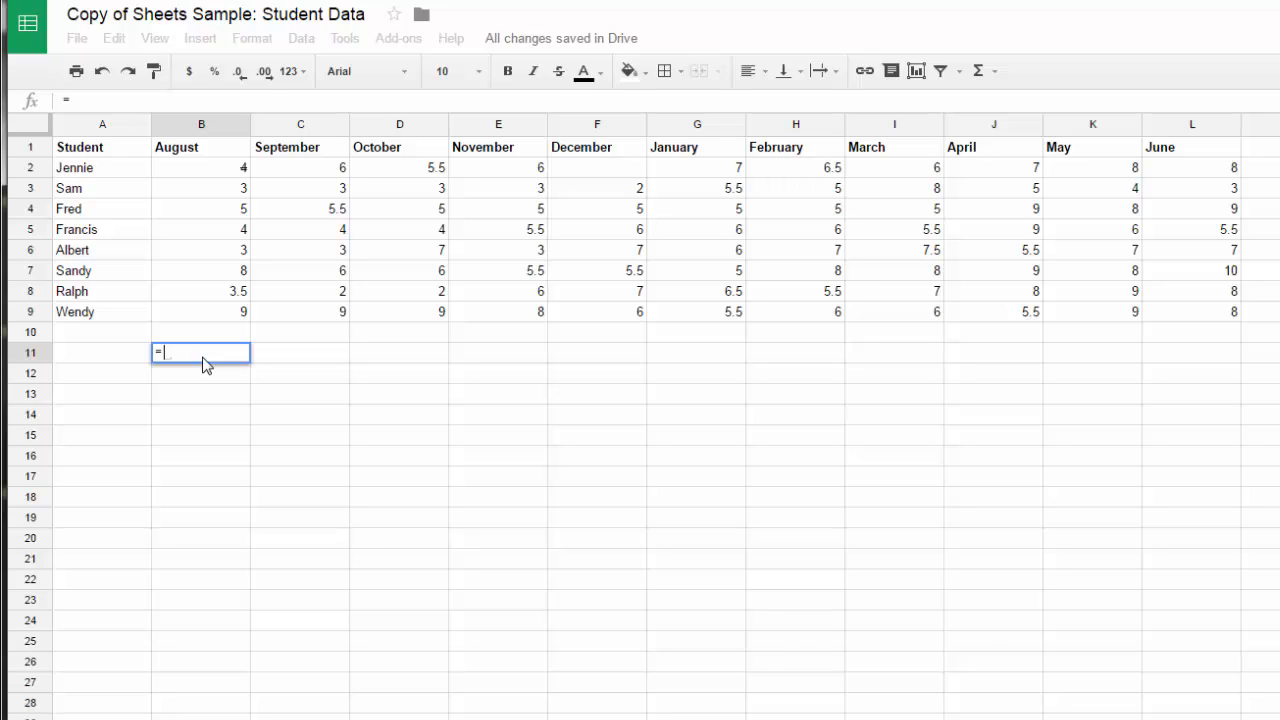
text(av)
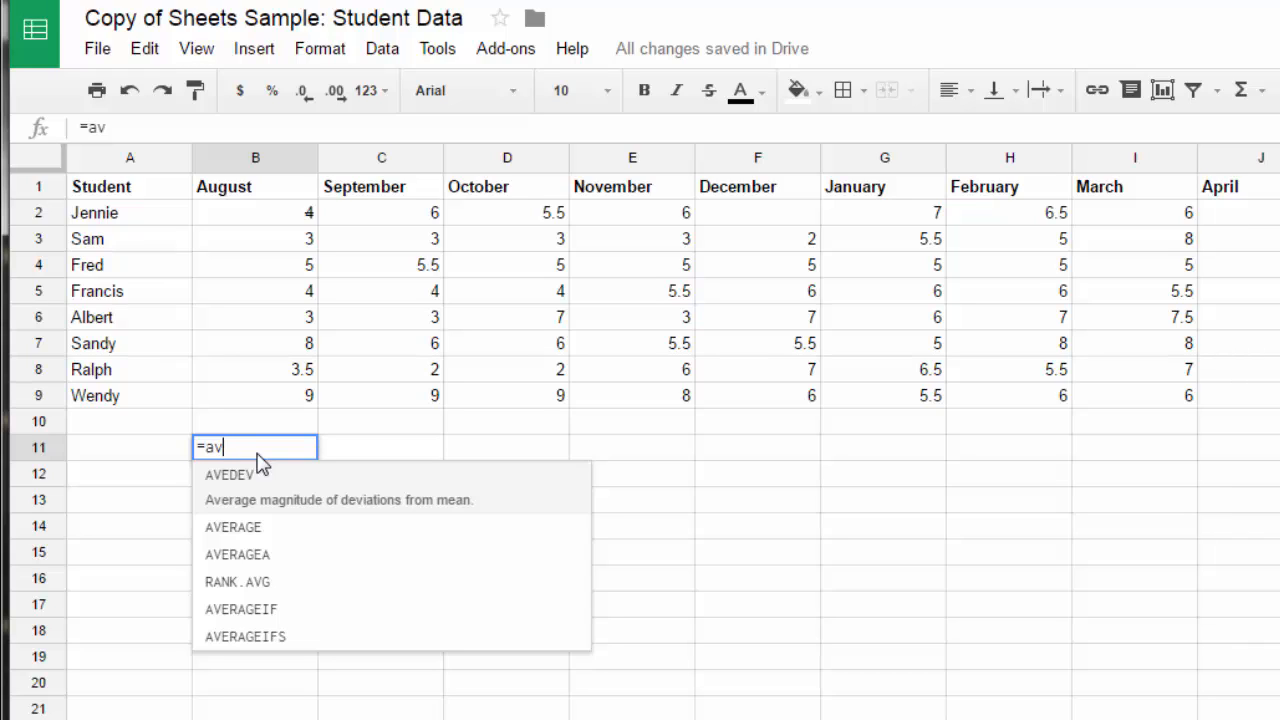
click(305, 540)
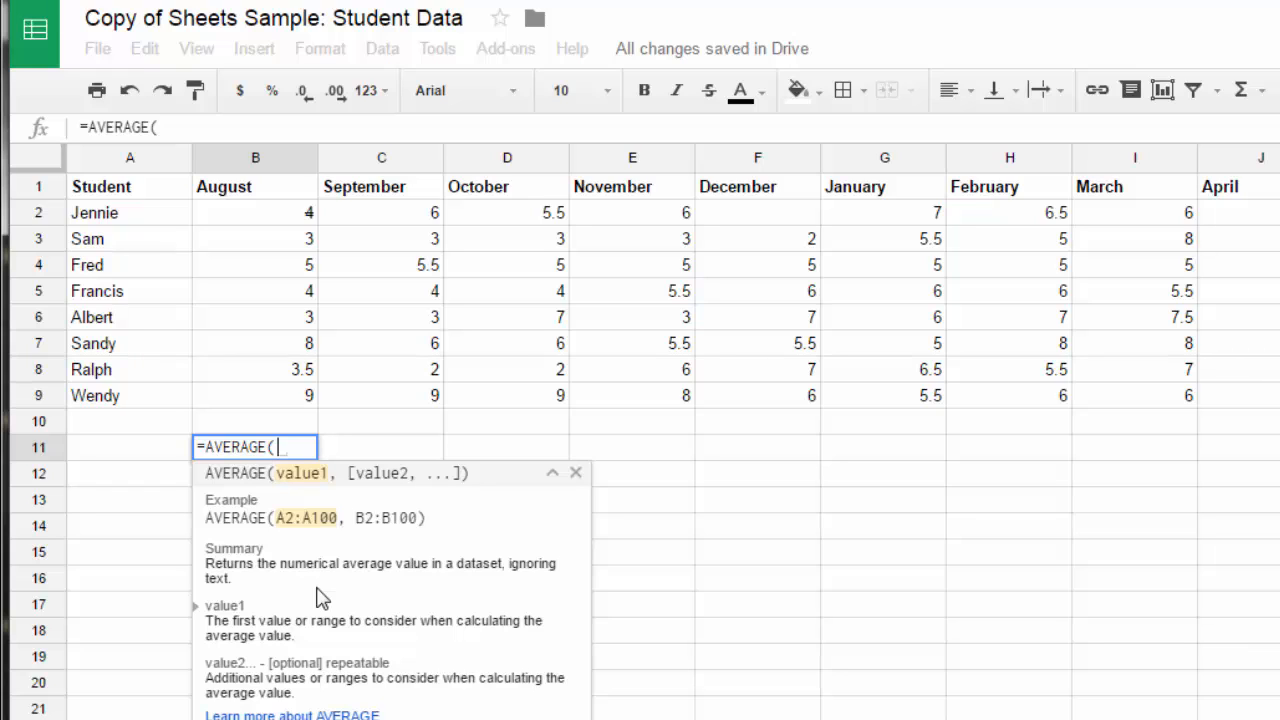
drag(285, 218, 288, 401)
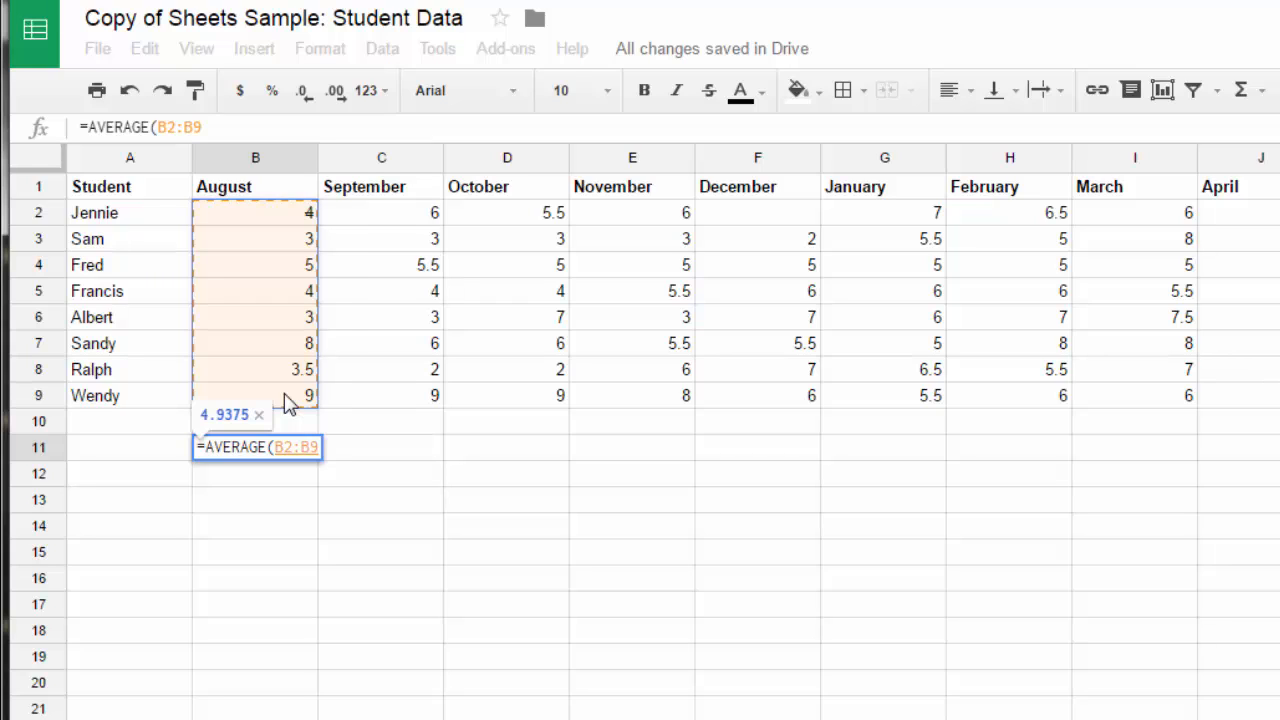
key(Return)
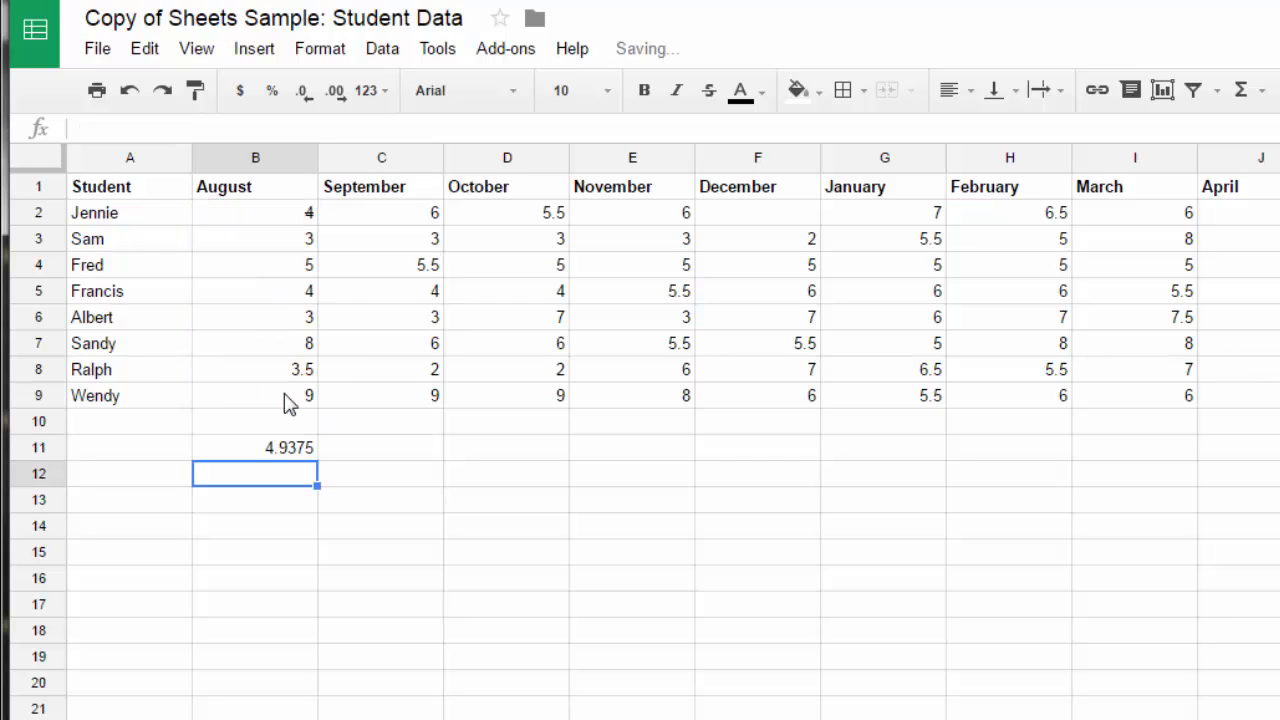
click(270, 455)
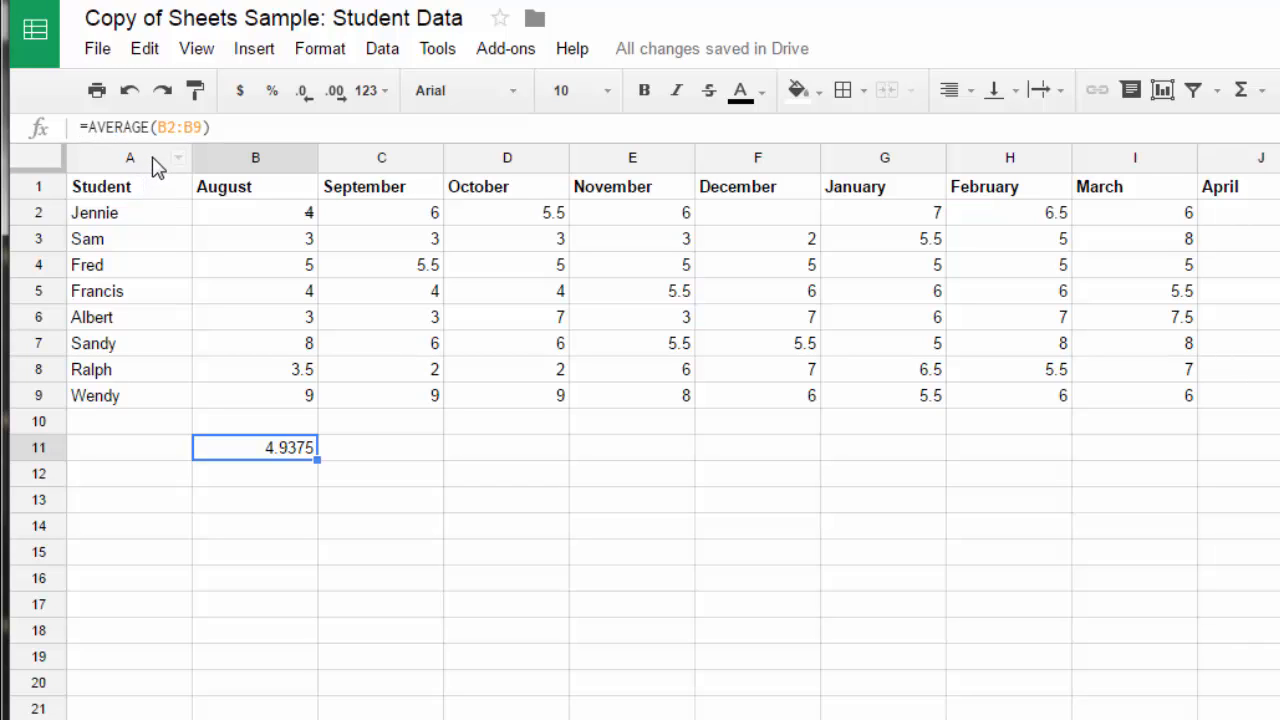
Average the September scores in C11 using the AVERAGE function on C2:C9
click(405, 464)
text(=av)
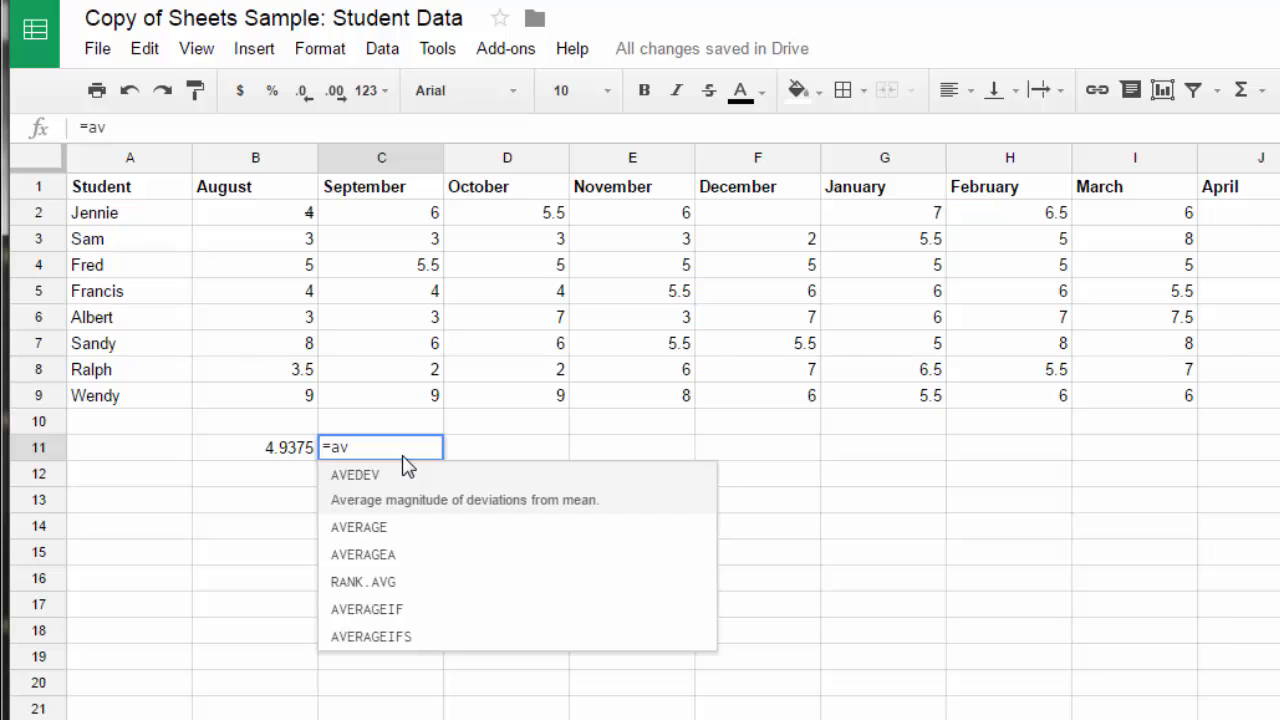
click(384, 527)
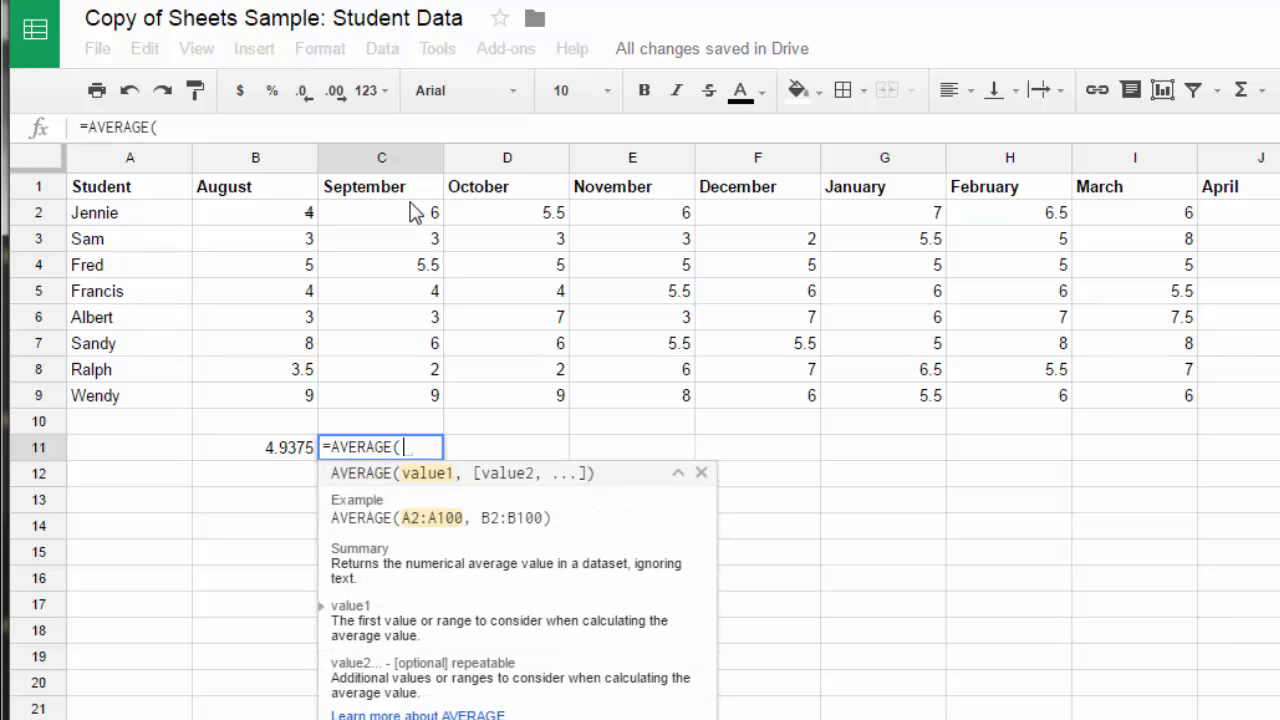
drag(415, 213, 420, 397)
key(Return)
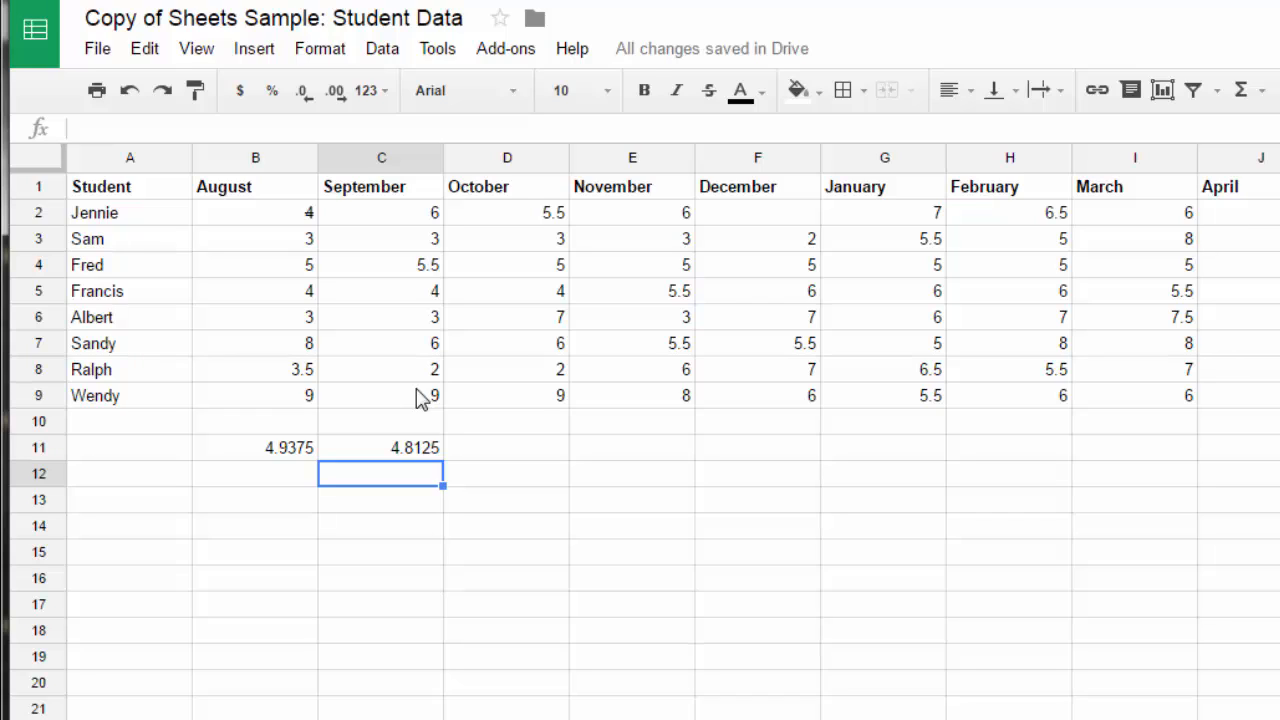
Fill the average formula across row 11 through June in column L, and check the formulas in D11 and F11
drag(273, 461, 1279, 461)
click(439, 567)
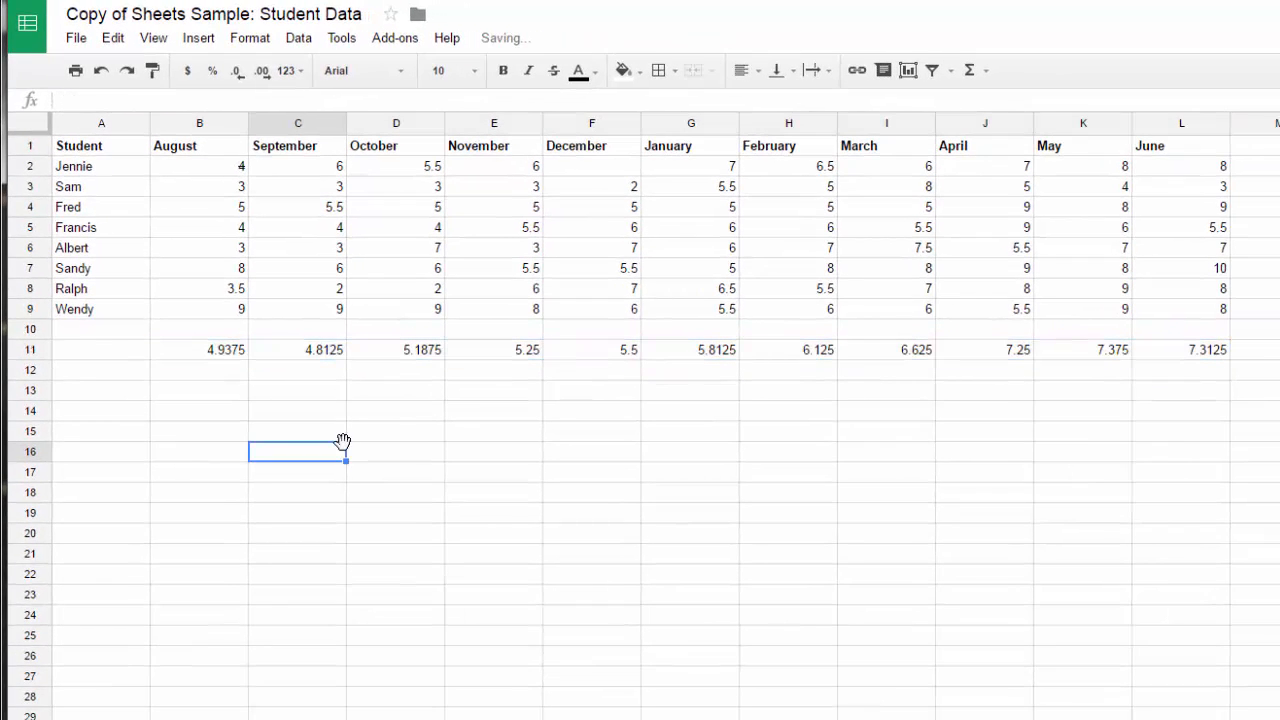
click(394, 361)
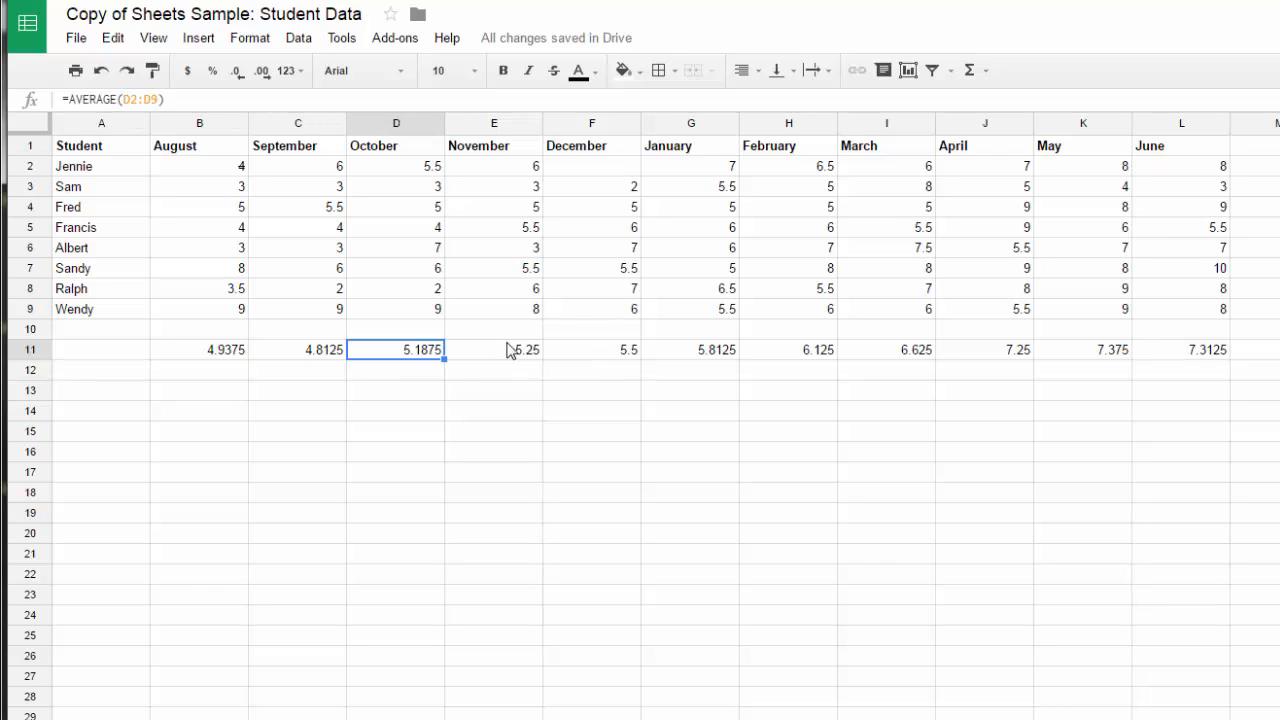
click(605, 352)
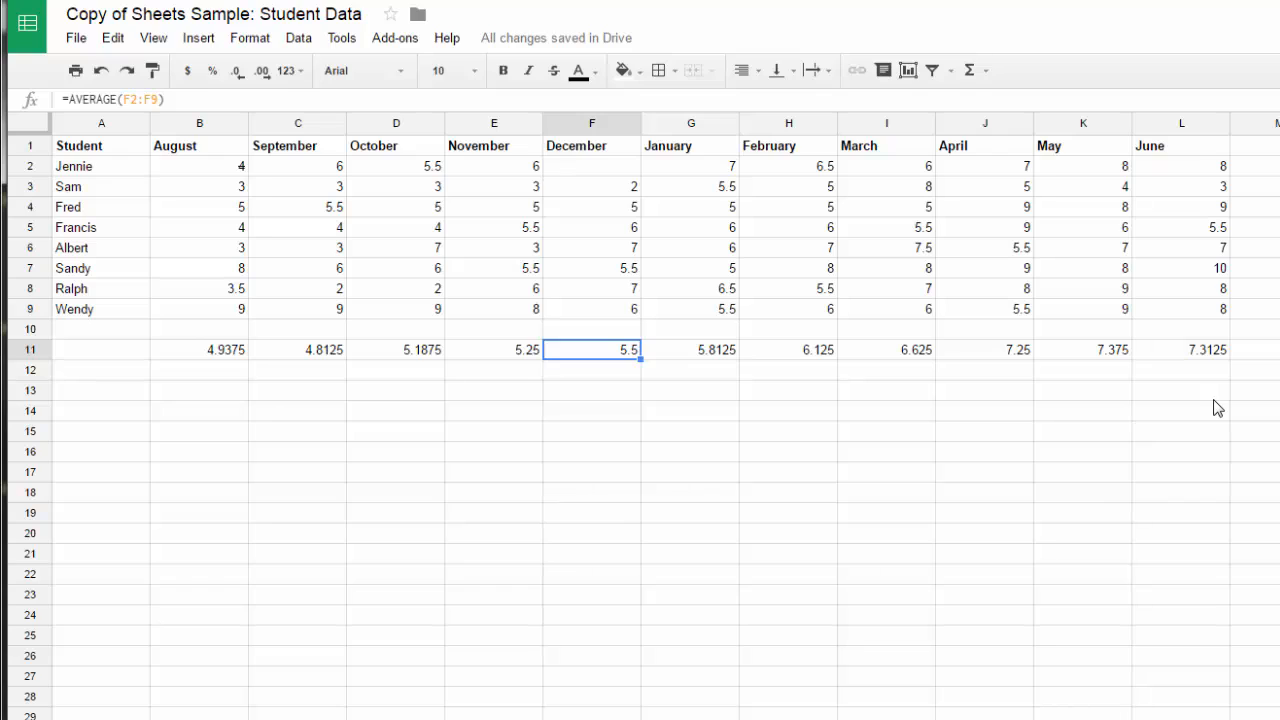
Label cell A11 AVERAGE and make the label bold
click(131, 360)
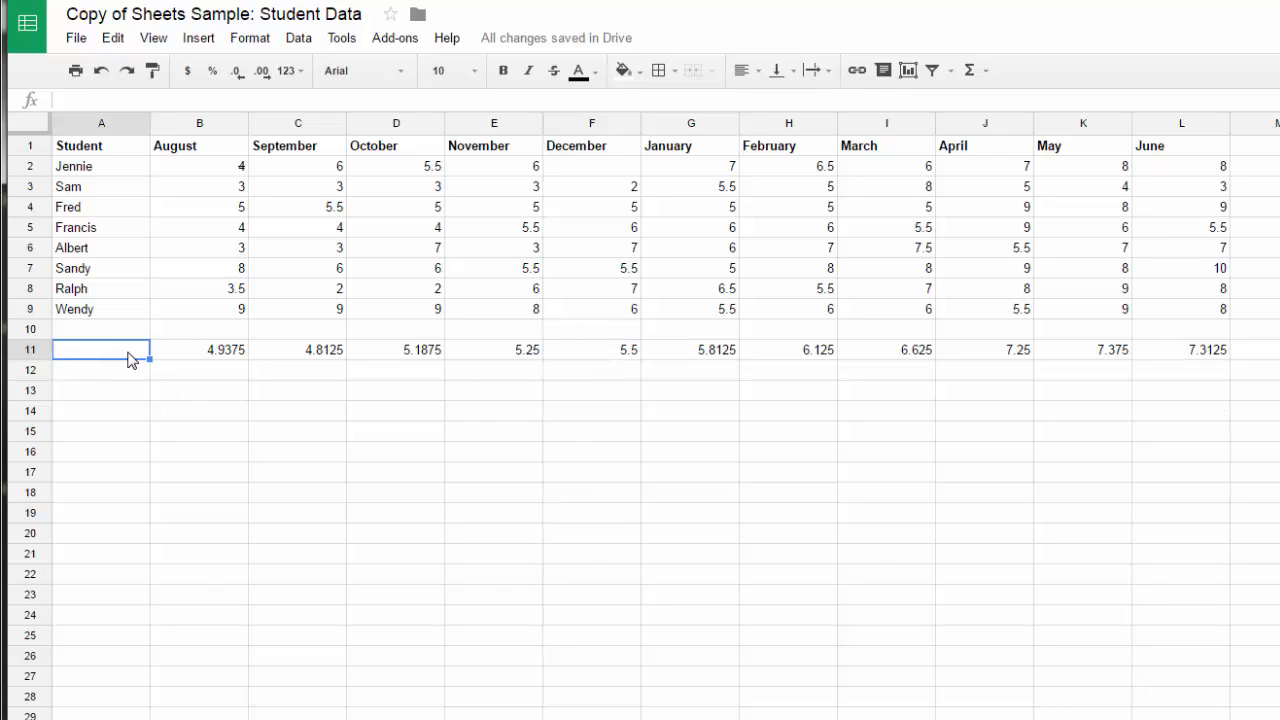
text(AVERAGE)
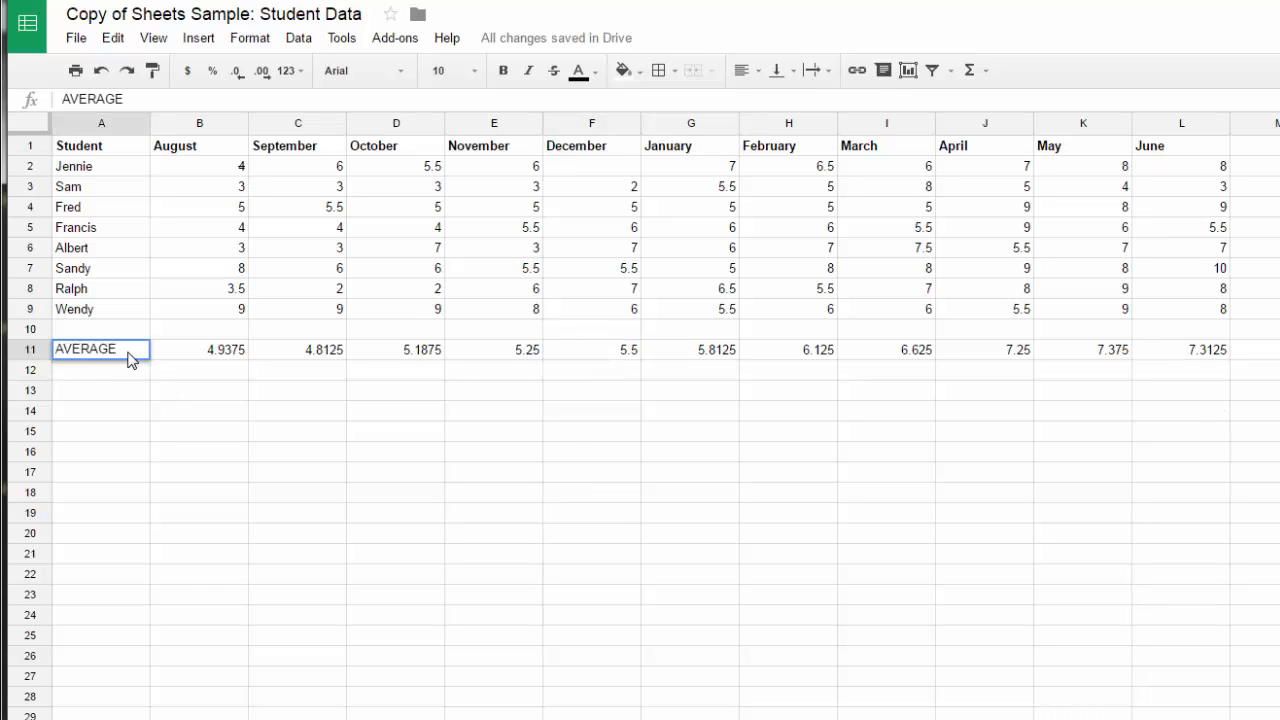
click(128, 430)
click(99, 357)
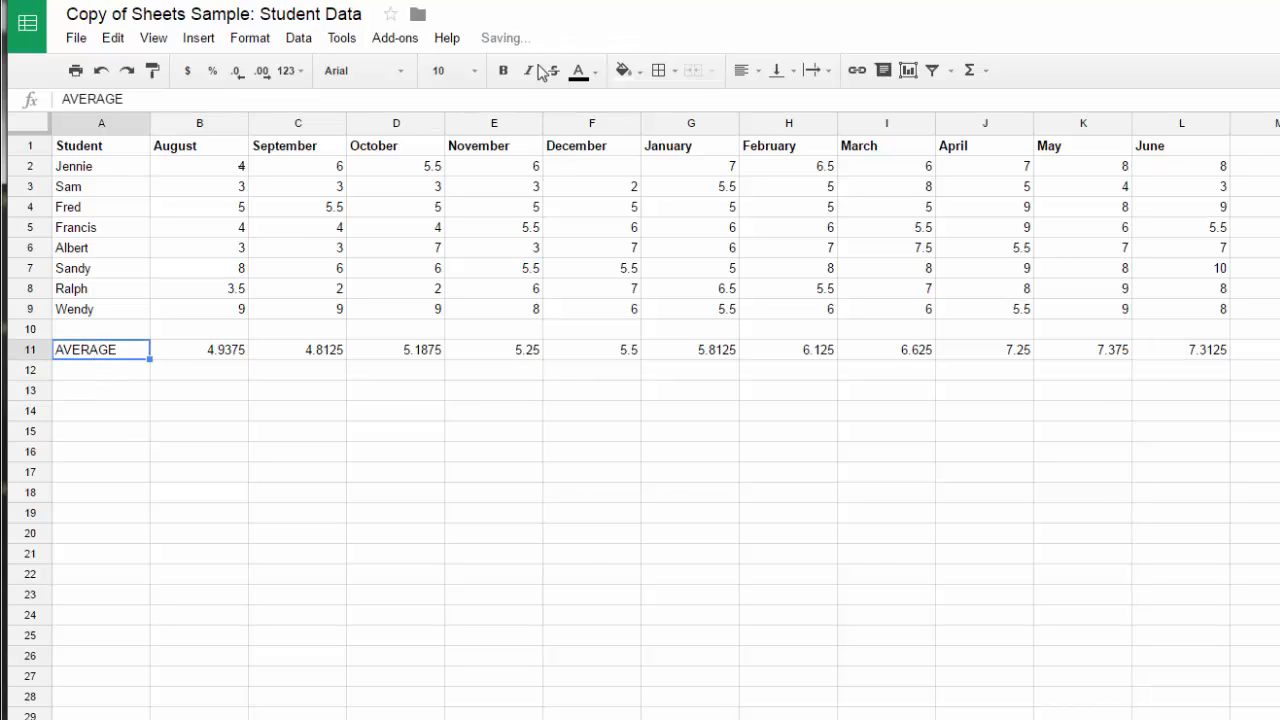
click(504, 72)
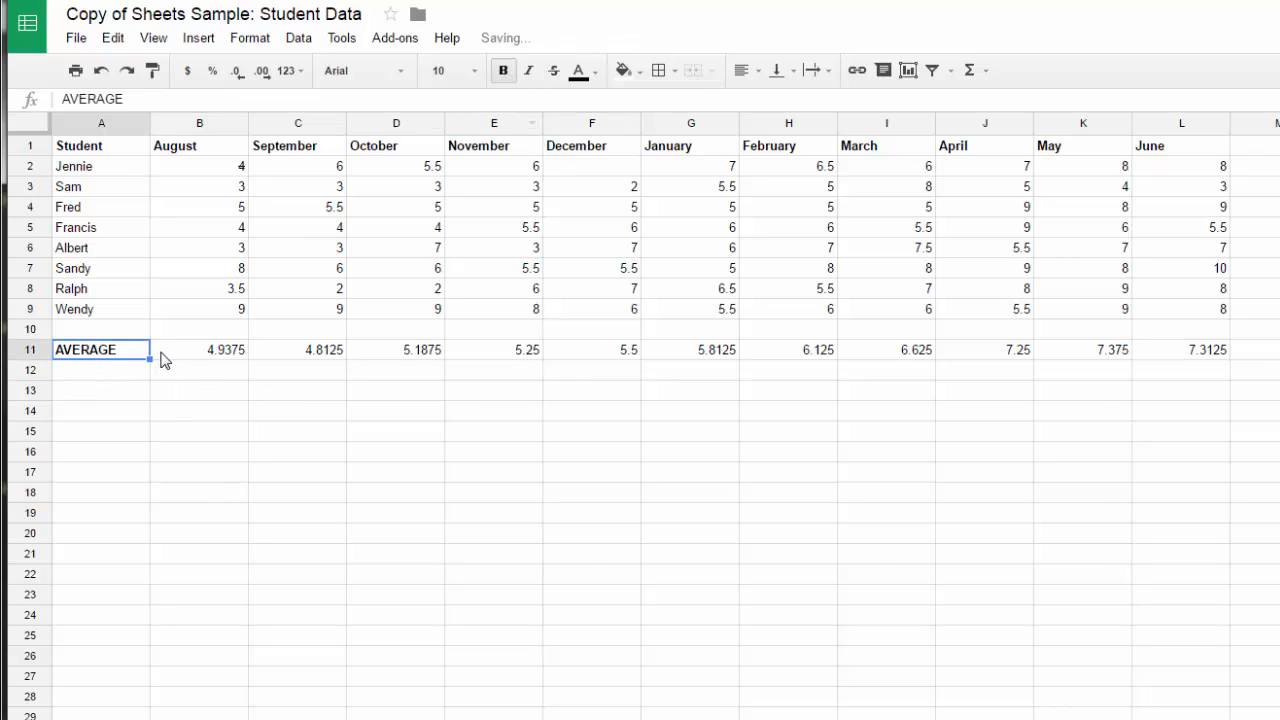
Apply a gray fill color to the monthly averages in B11:L11
drag(163, 360, 1233, 358)
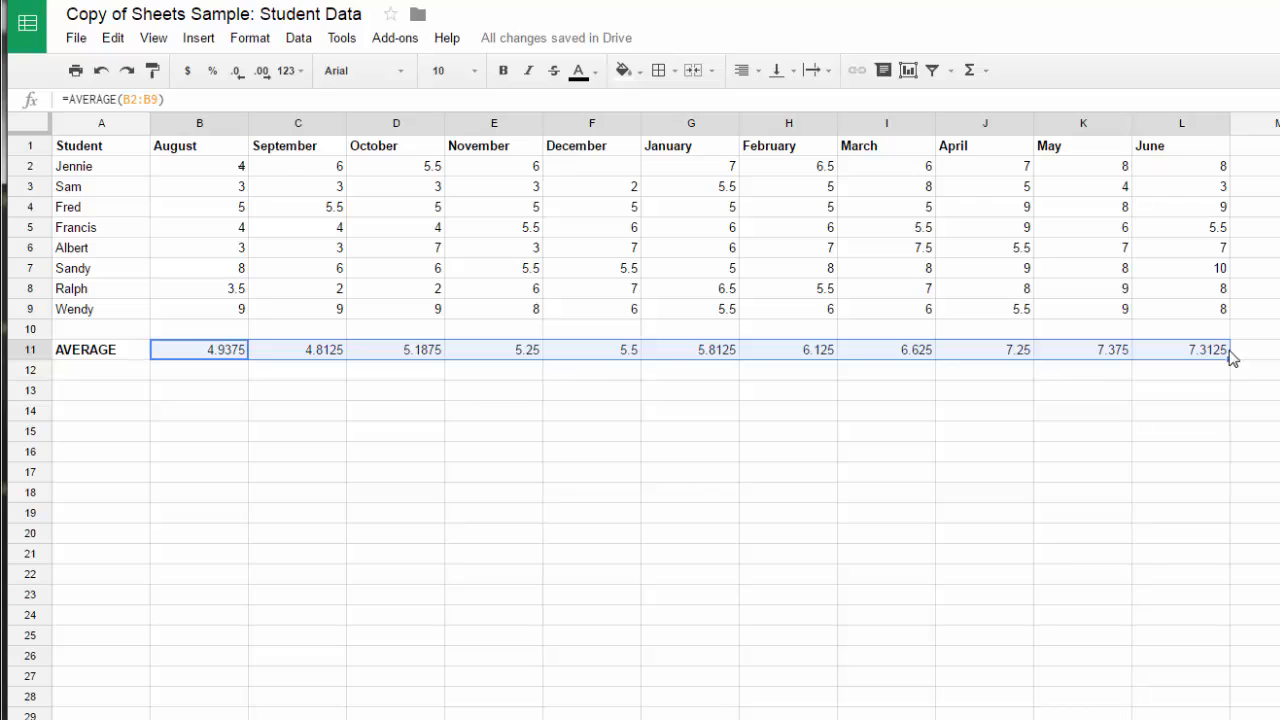
click(624, 70)
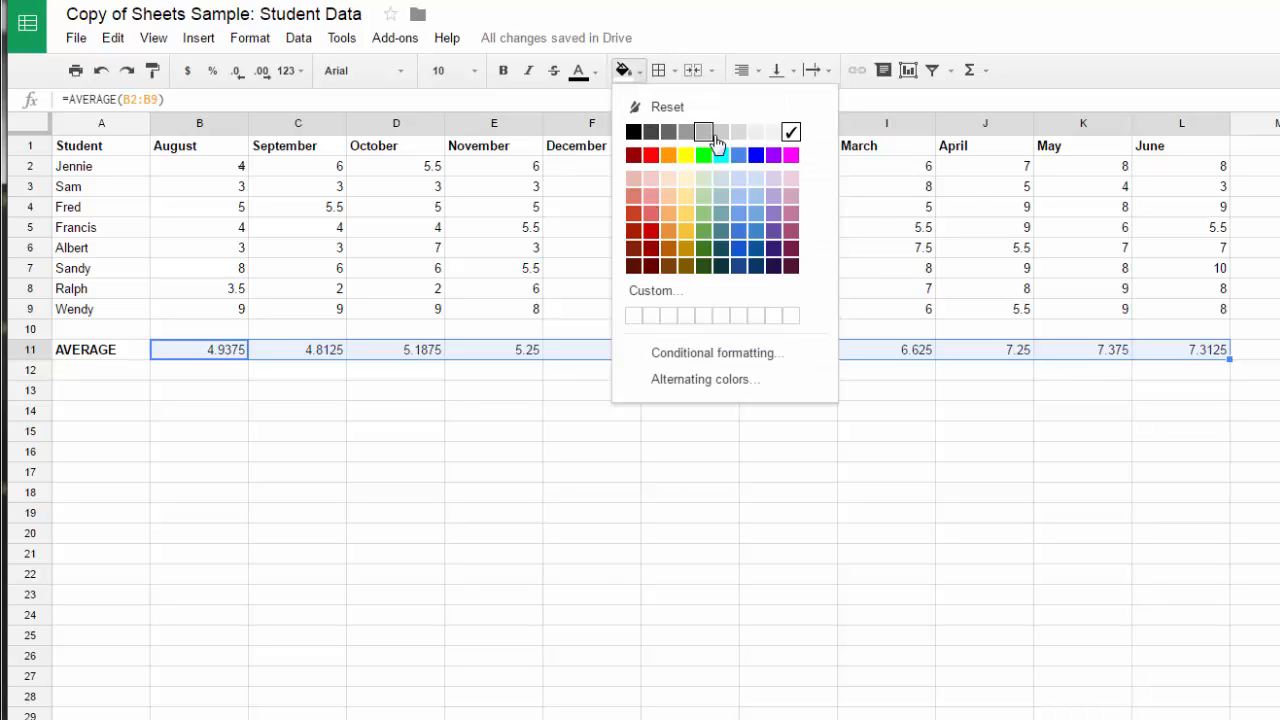
click(714, 140)
click(622, 460)
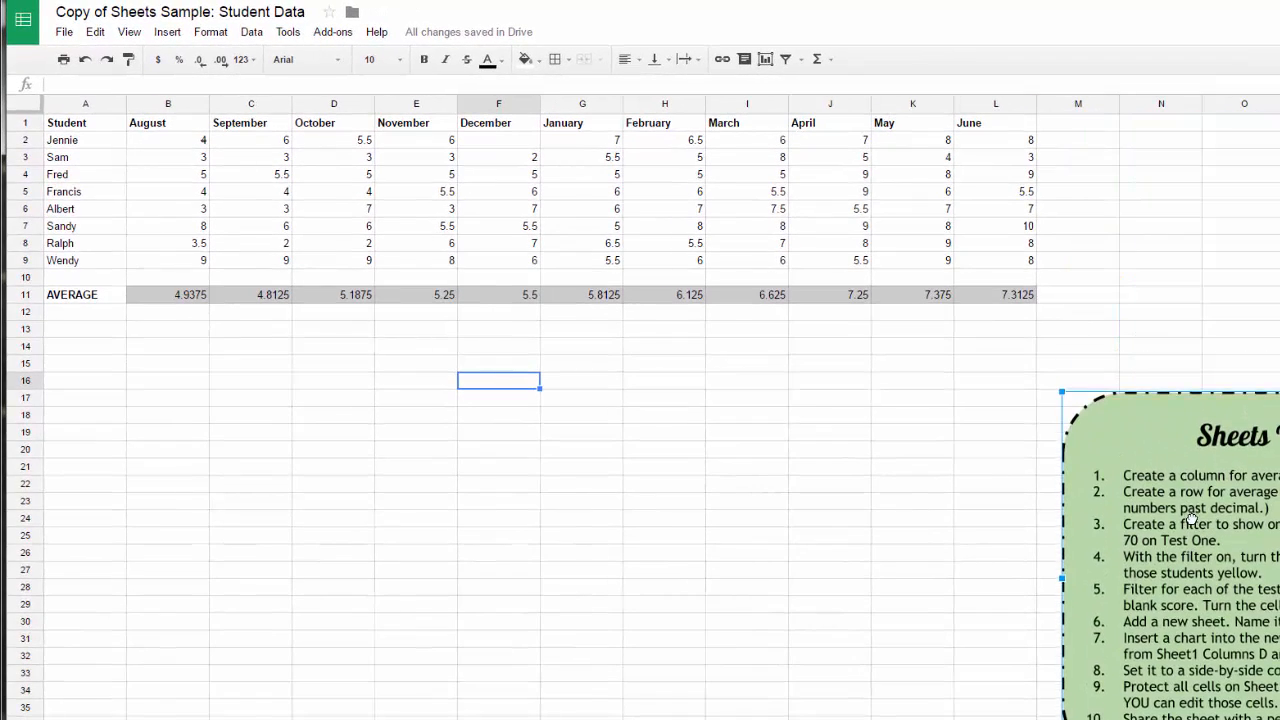
Move the Sheets Task Card down to about row 17 and enter the header Average Student Score in N1
drag(1191, 516, 1192, 518)
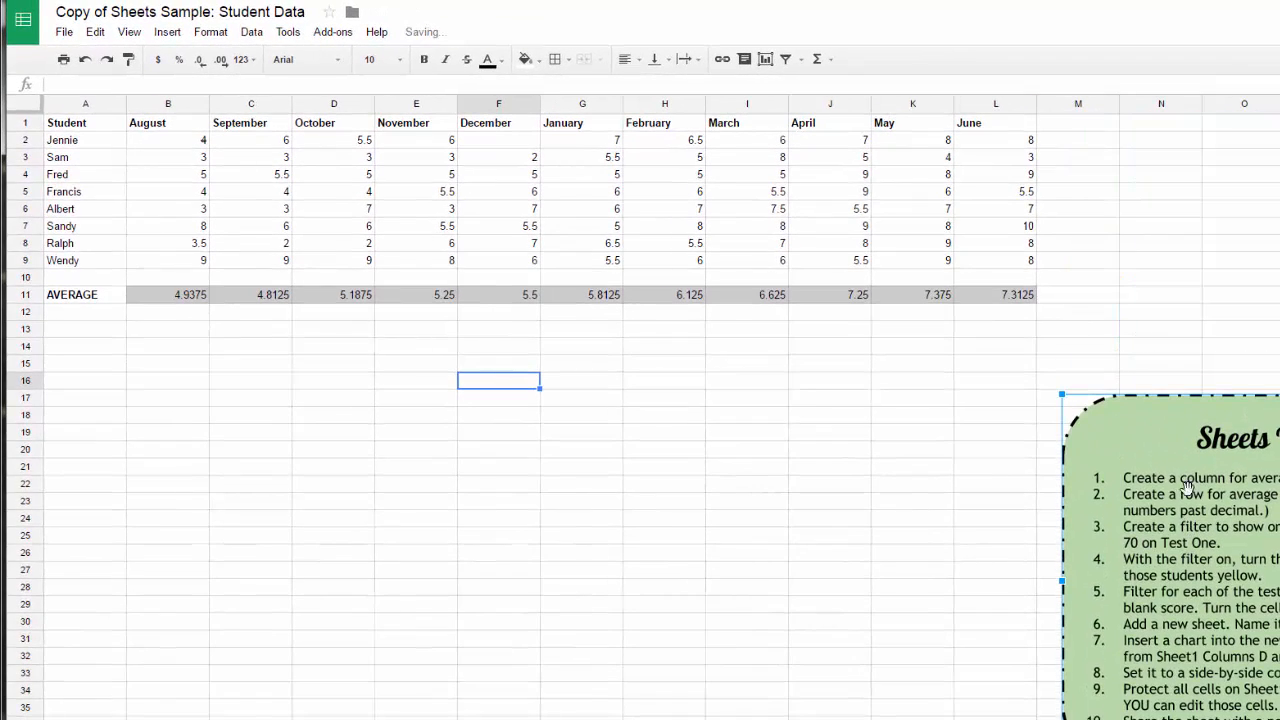
click(1133, 128)
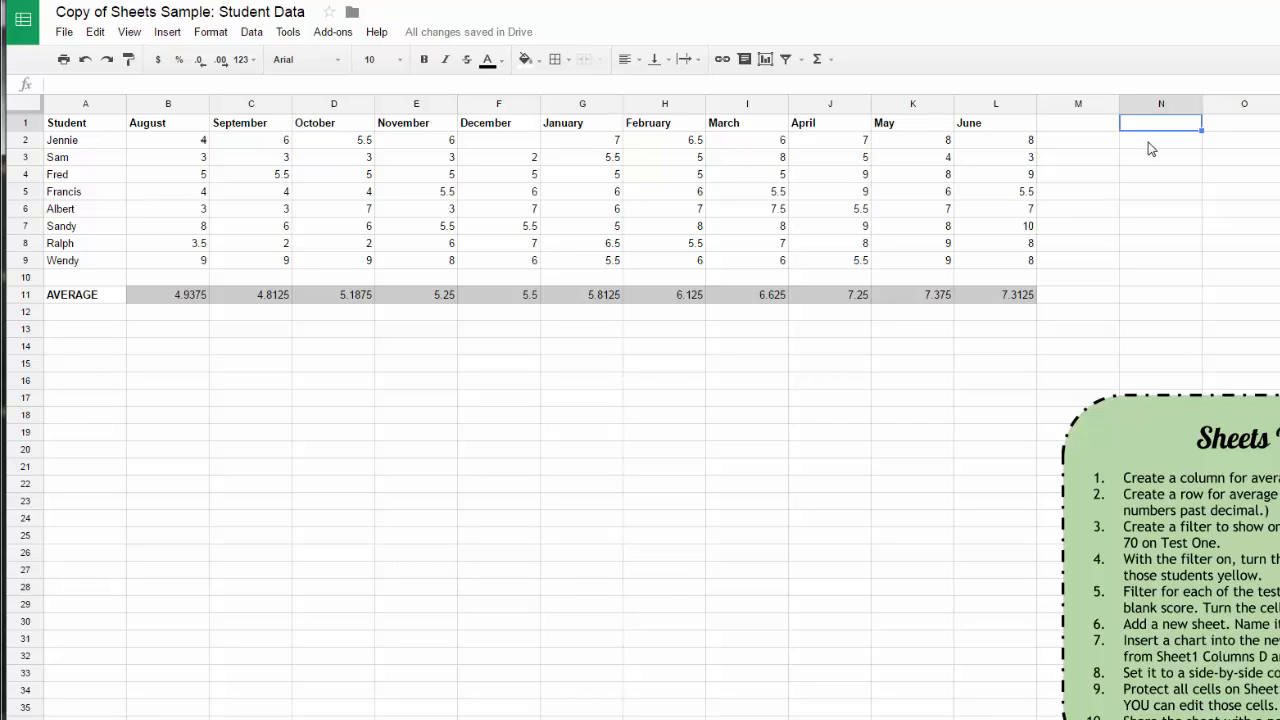
double_click(1149, 127)
text(Average )
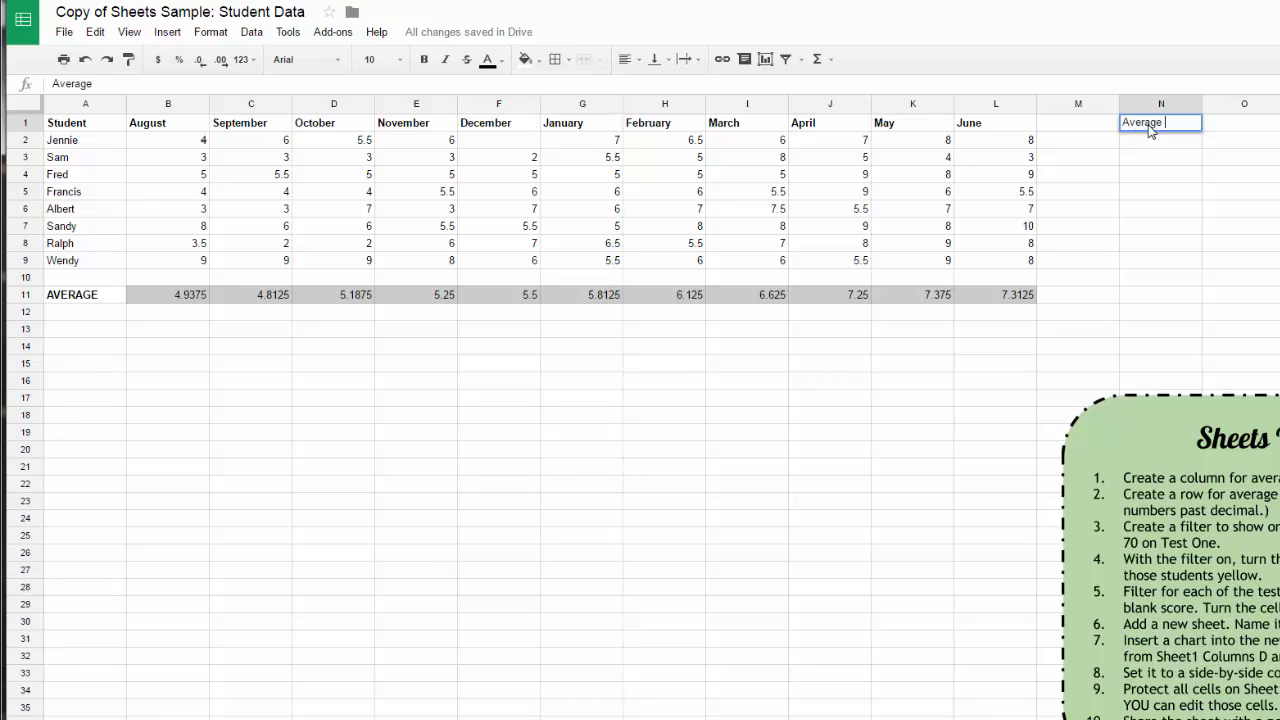
text(Student Score)
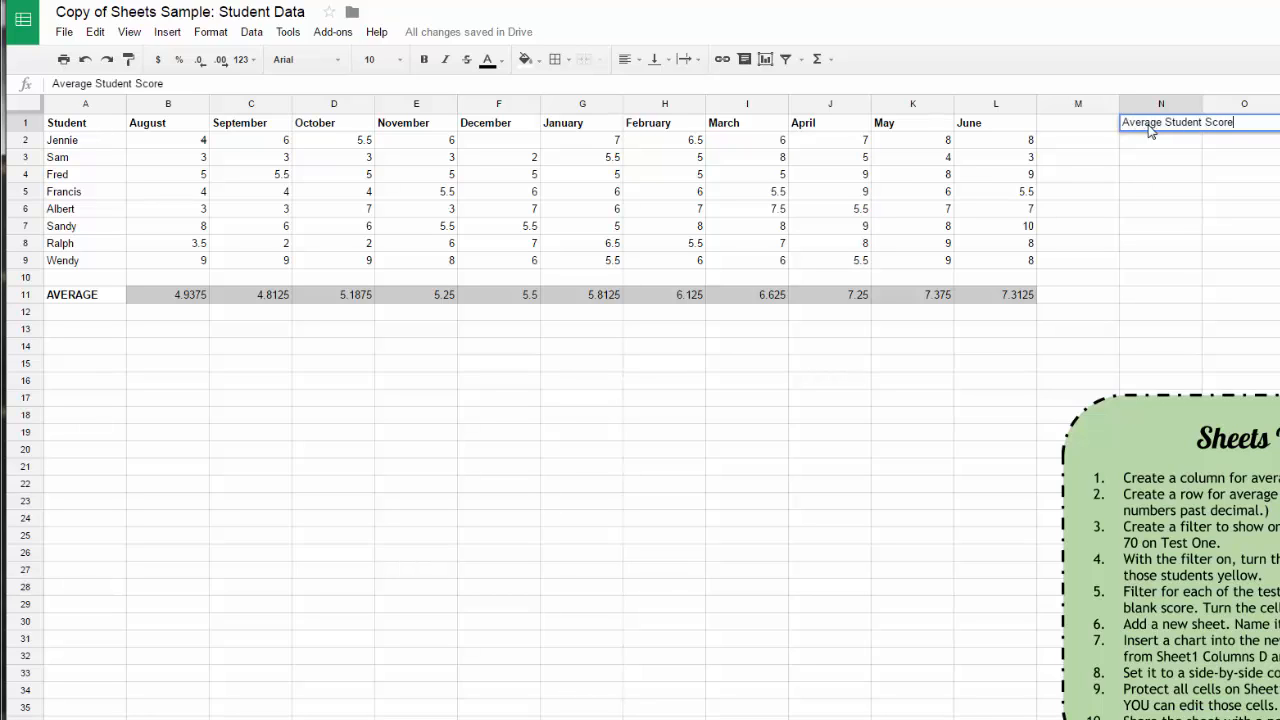
key(Return)
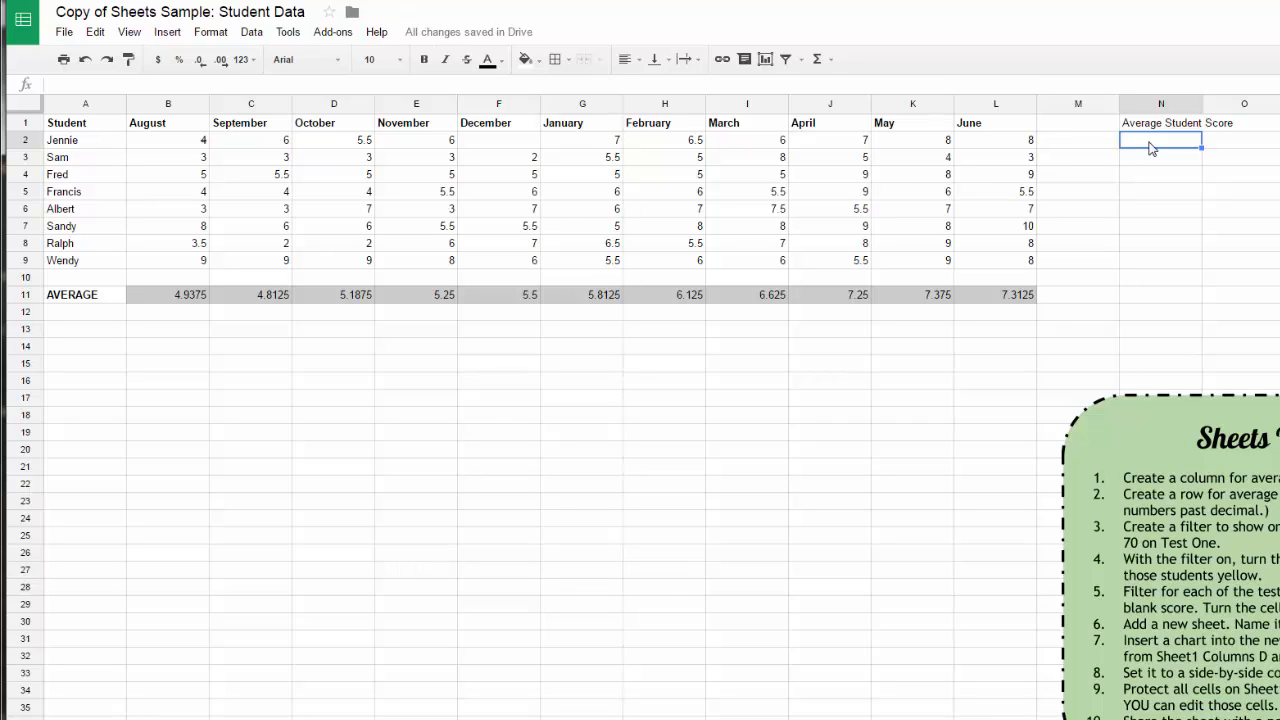
Enter an AVERAGE formula in N2 covering the first student's scores from August through June, B2:L2
double_click(1152, 148)
text(=av)
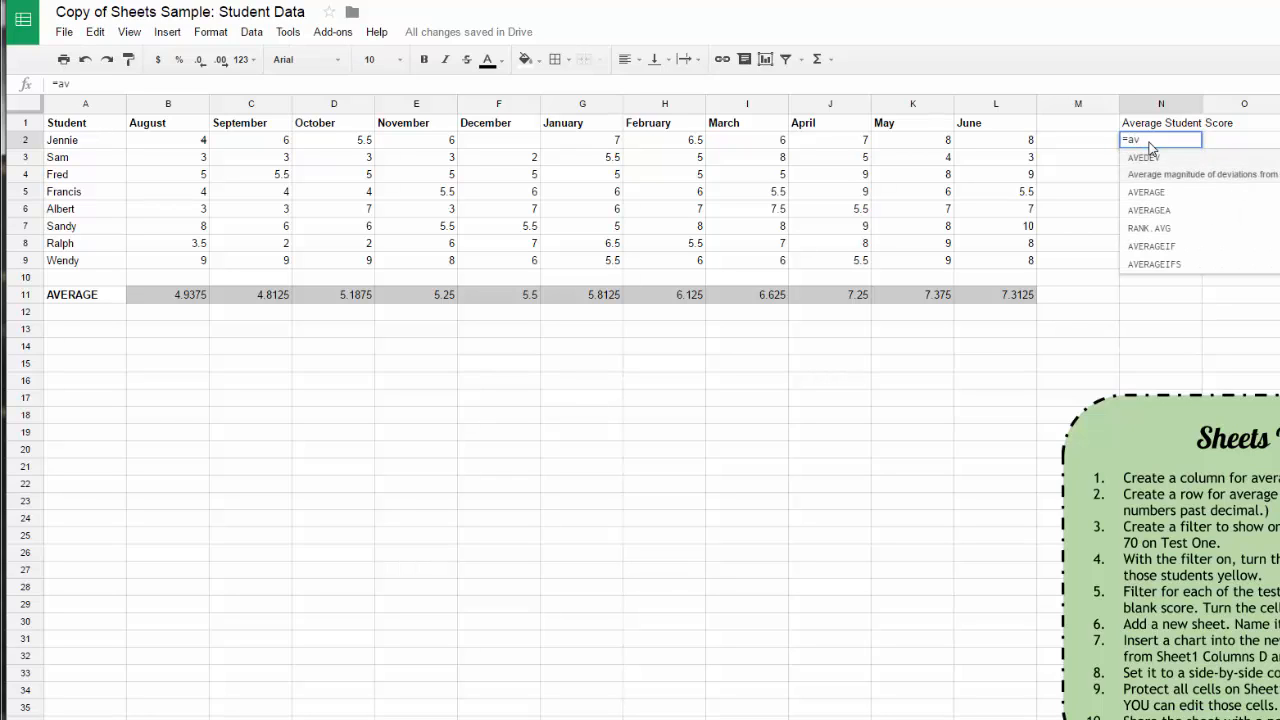
click(1162, 200)
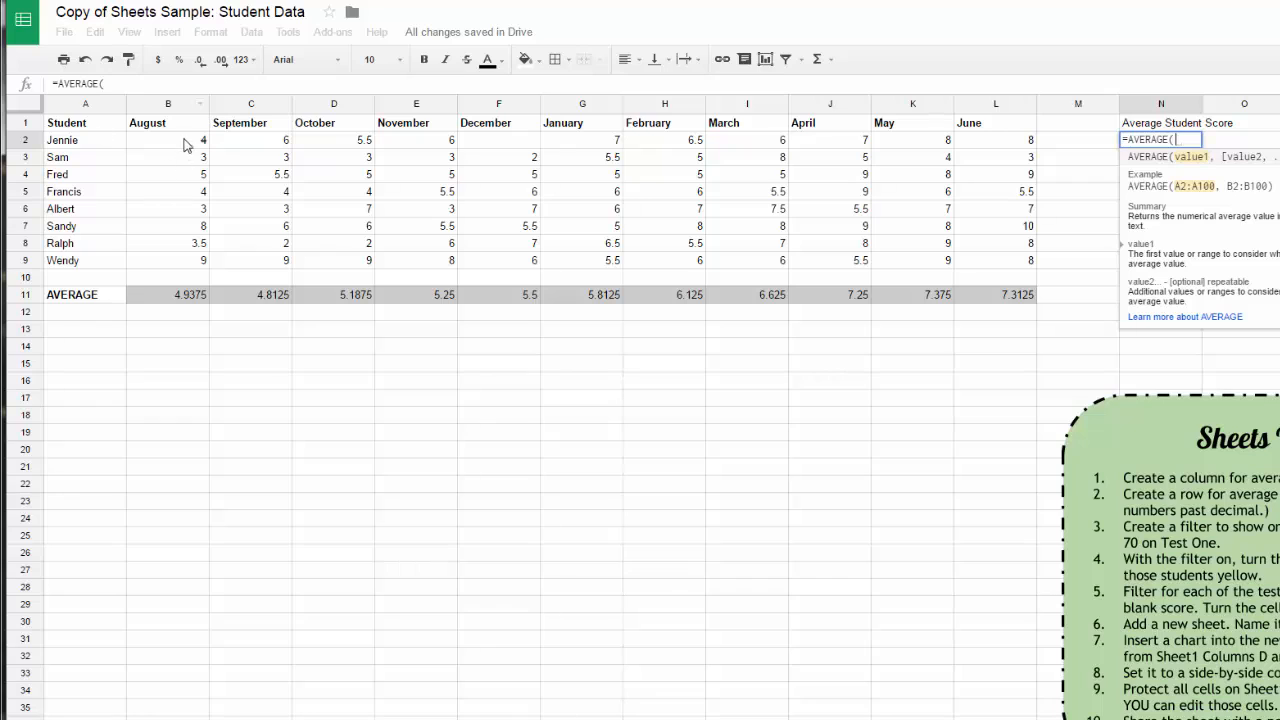
drag(188, 142, 997, 146)
key(Return)
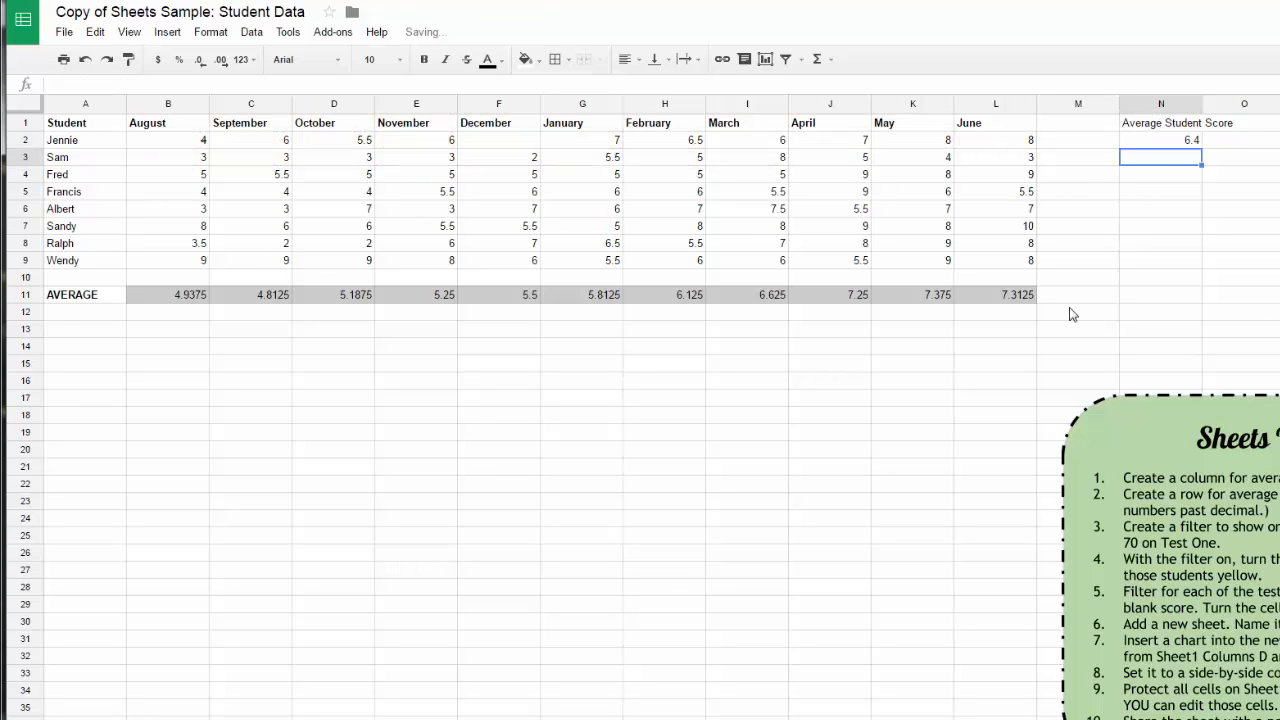
Fill the average formula from N2 down through N9 and check the formula in N5
click(1148, 143)
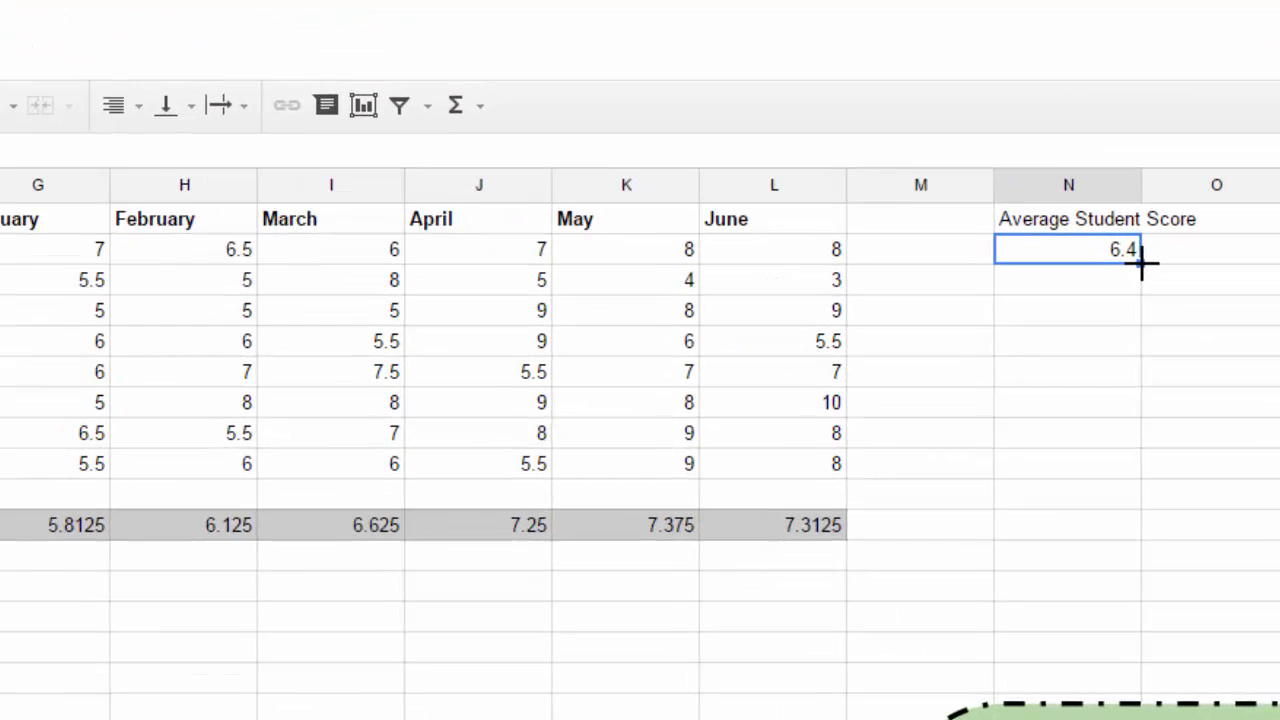
drag(1202, 148, 1193, 266)
drag(1082, 632, 1082, 628)
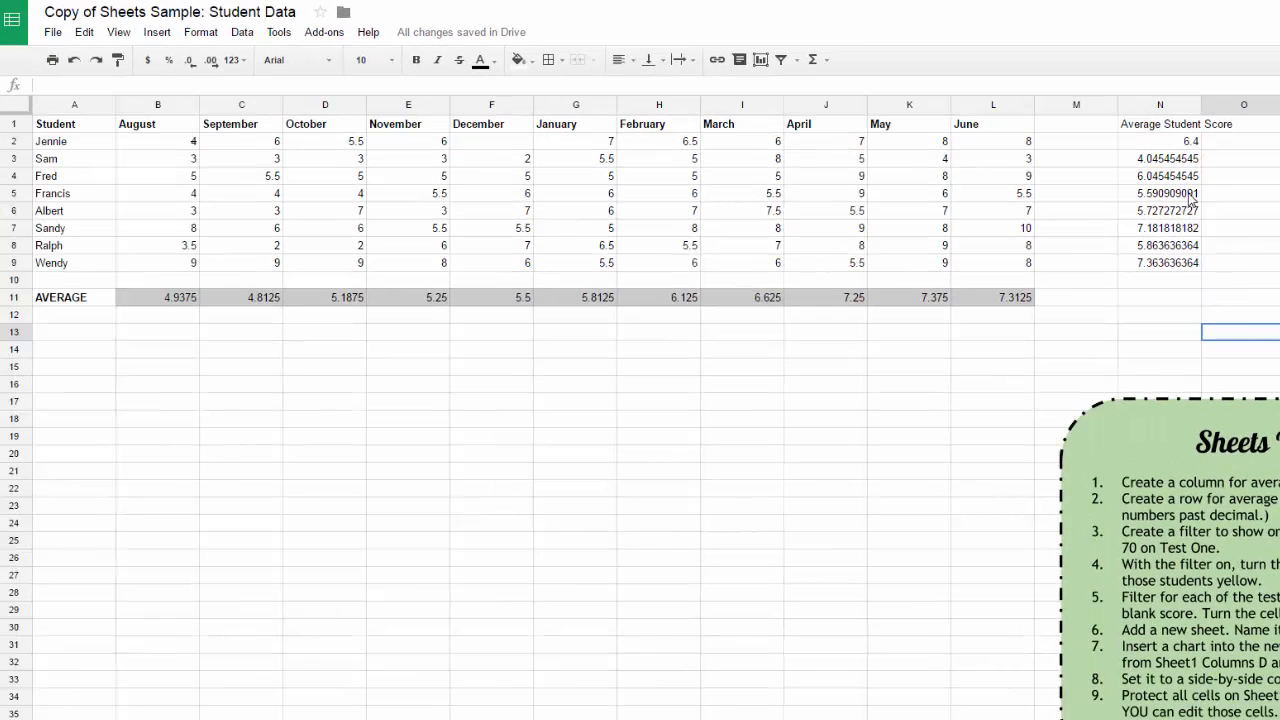
click(1066, 464)
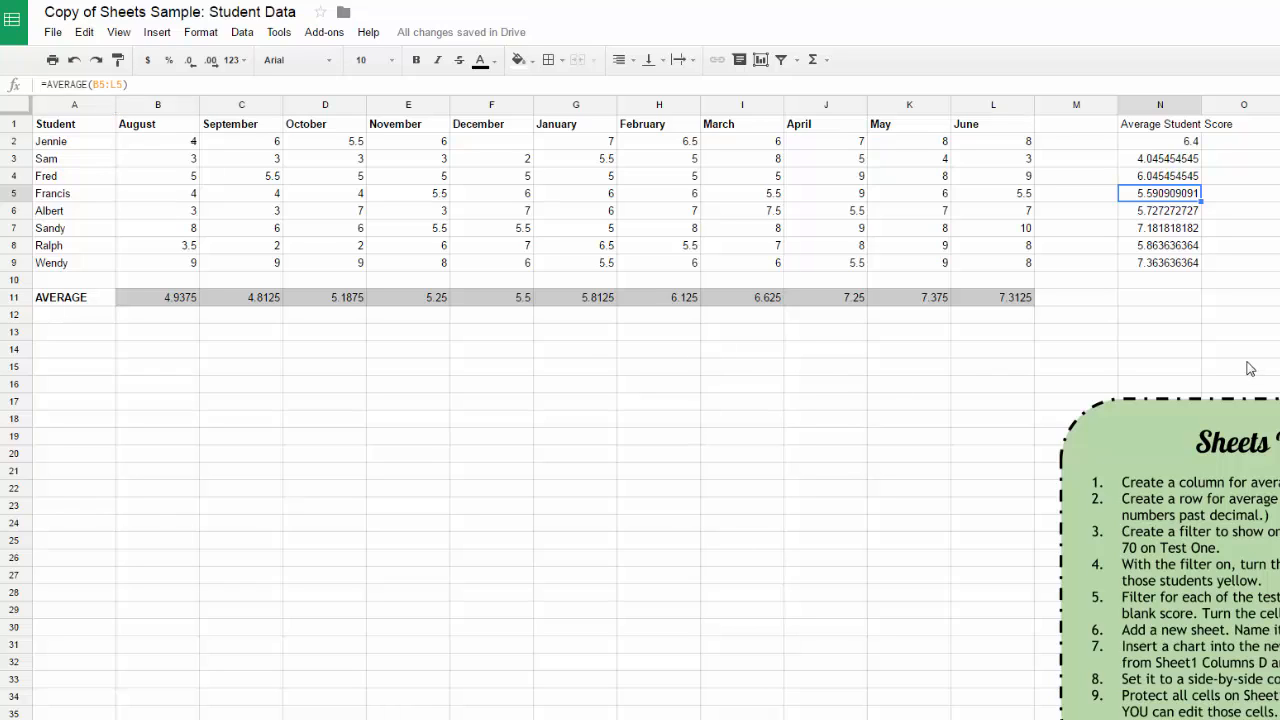
click(1160, 332)
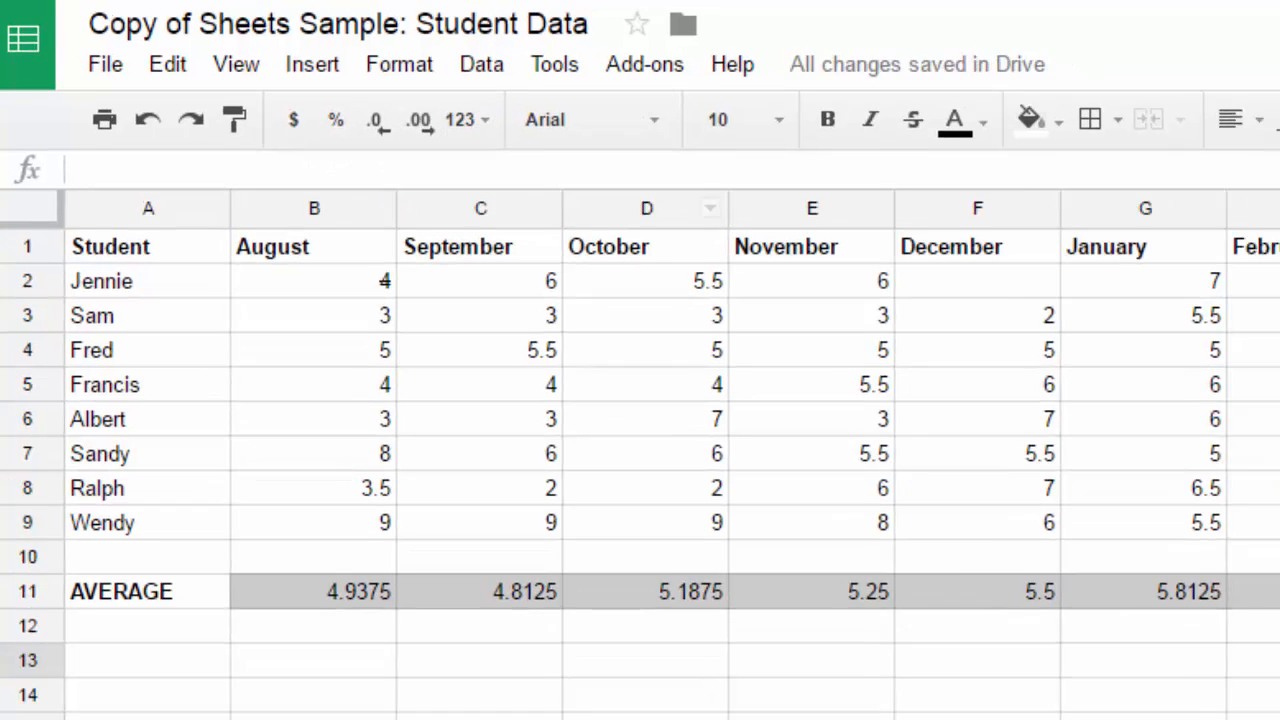
Reduce the student averages in N3:N9 to one decimal place
click(1195, 150)
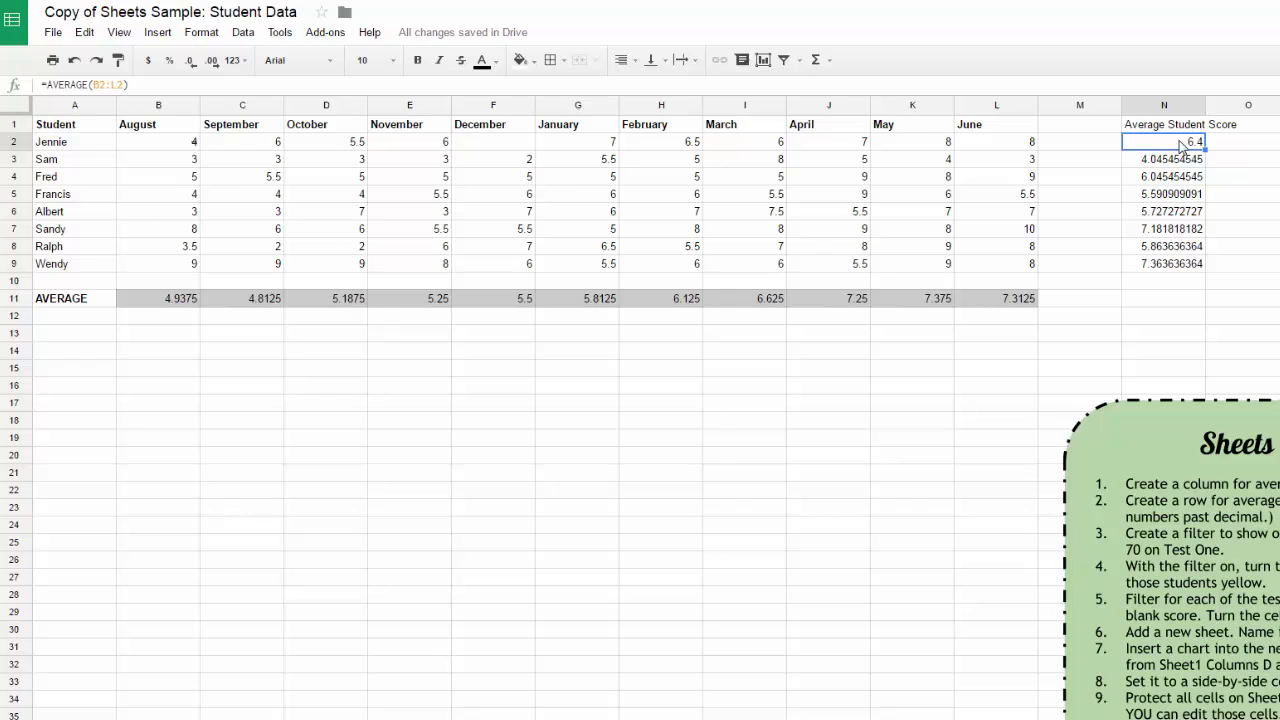
drag(1178, 150, 1185, 265)
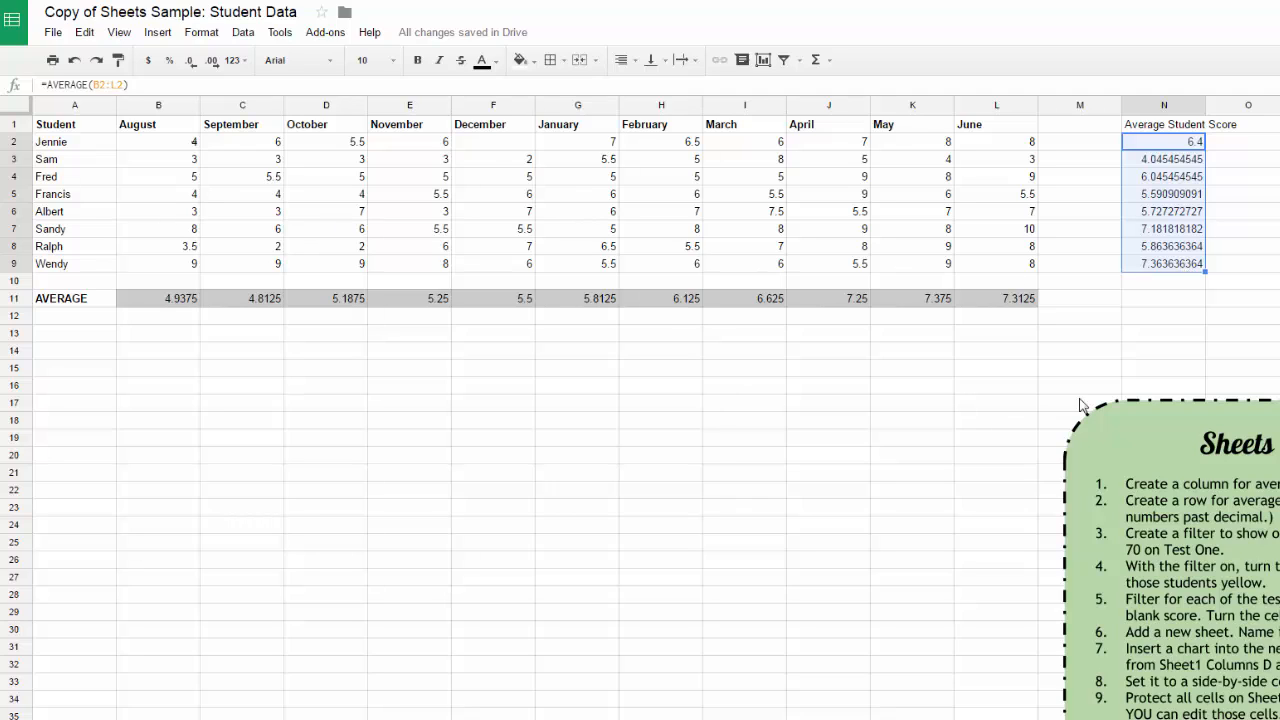
click(1165, 297)
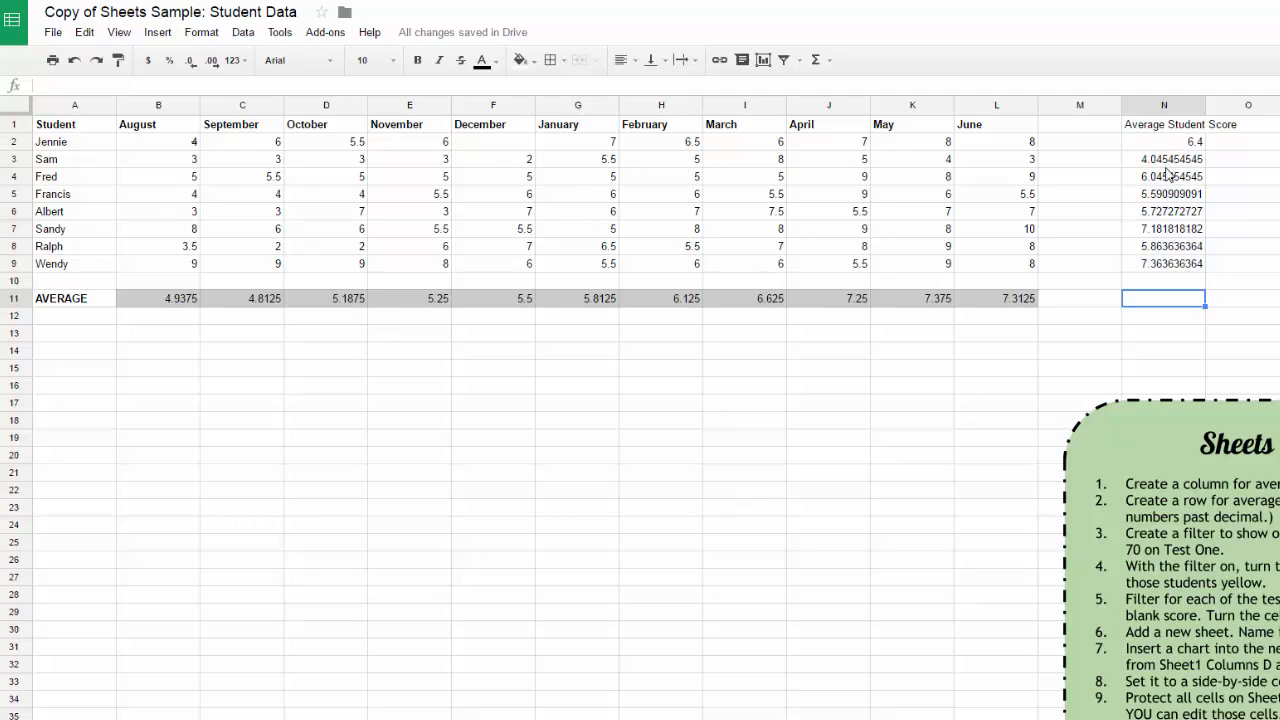
drag(1168, 162, 1175, 270)
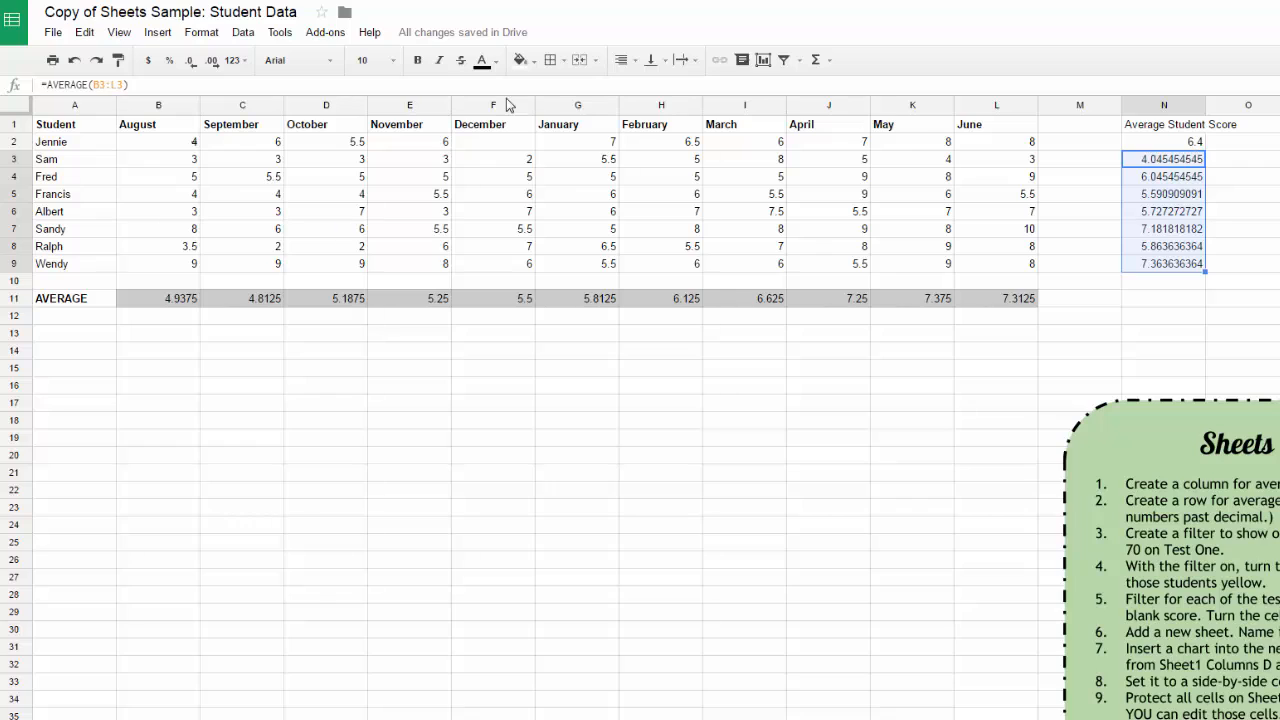
click(191, 61)
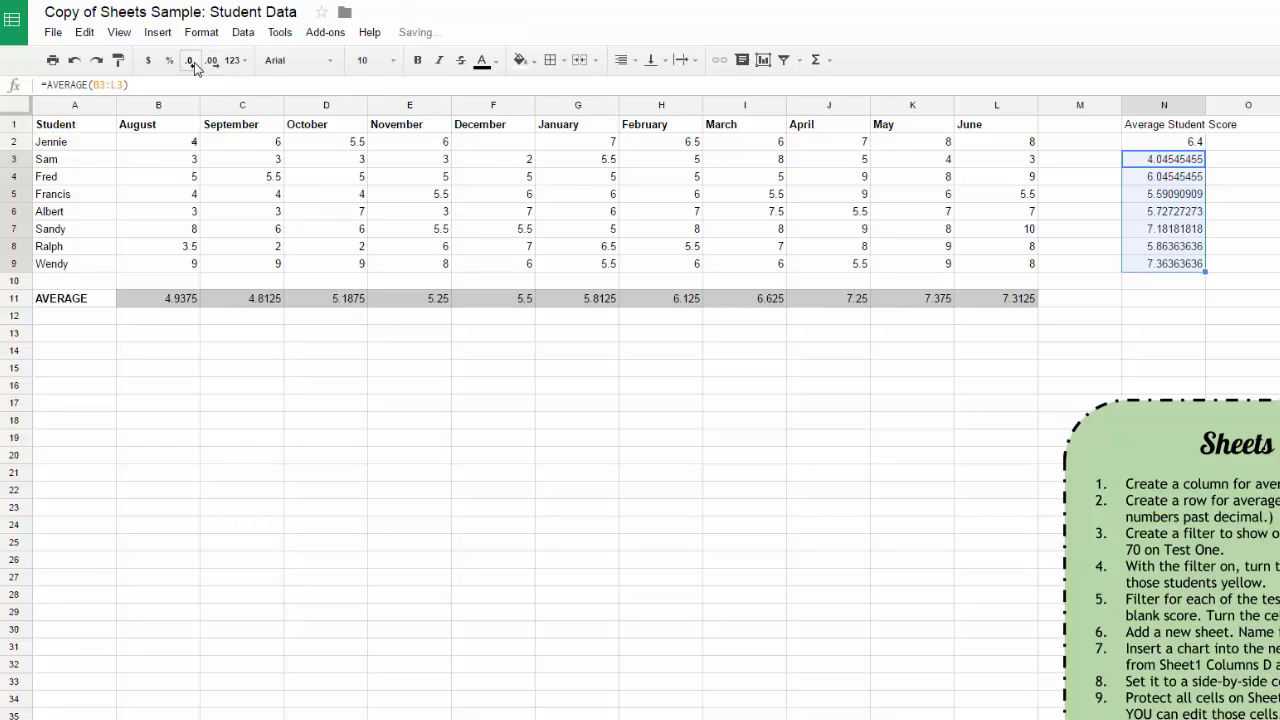
click(192, 62)
click(192, 62)
click(192, 62)
click(192, 62)
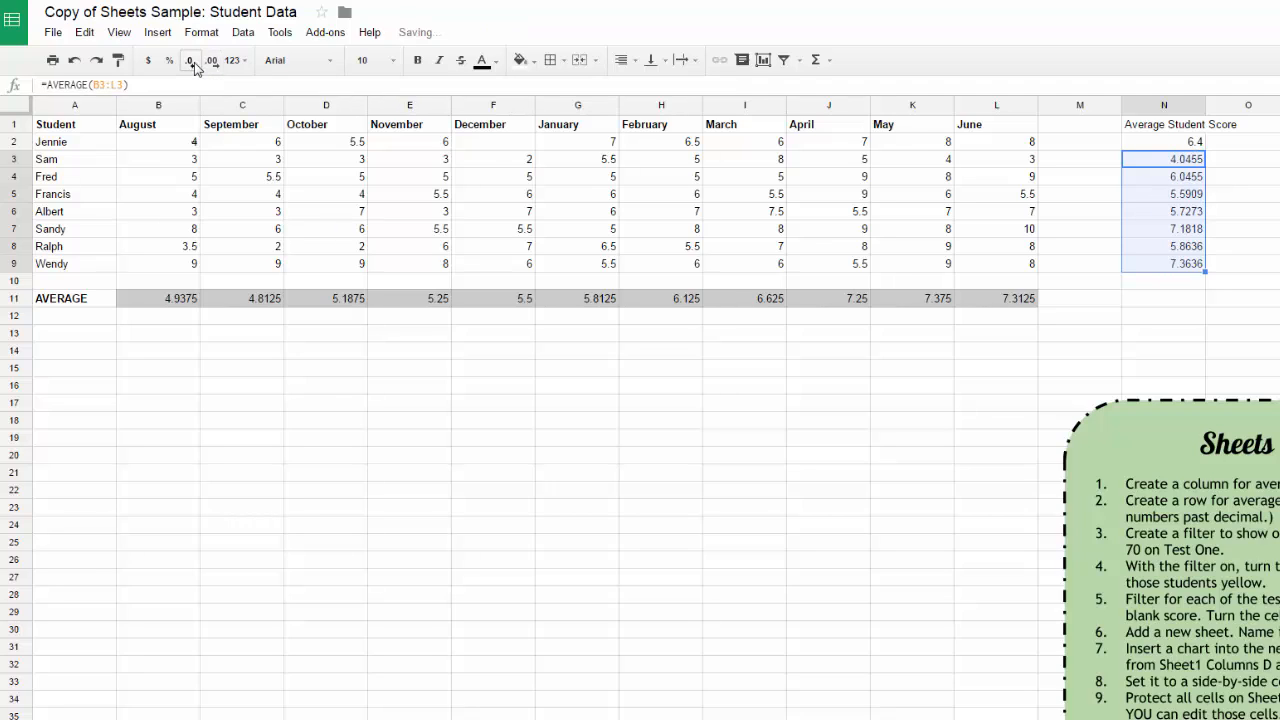
click(192, 62)
click(192, 62)
click(192, 62)
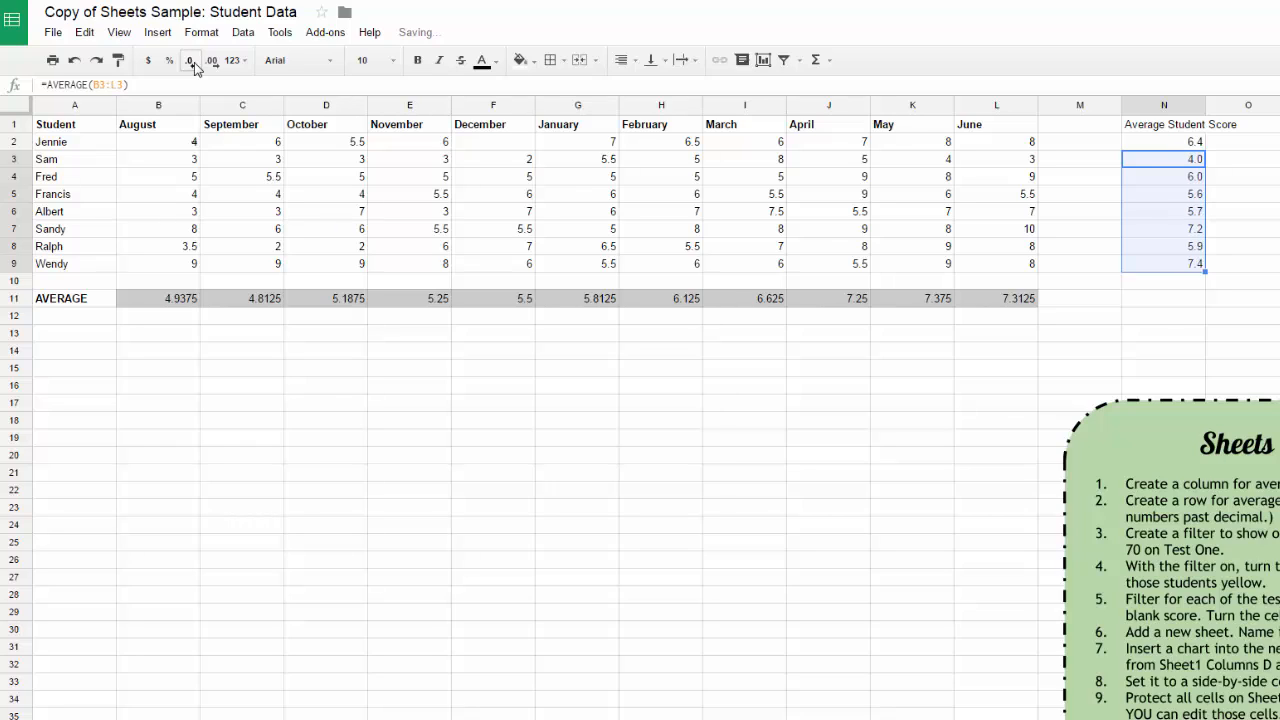
click(663, 475)
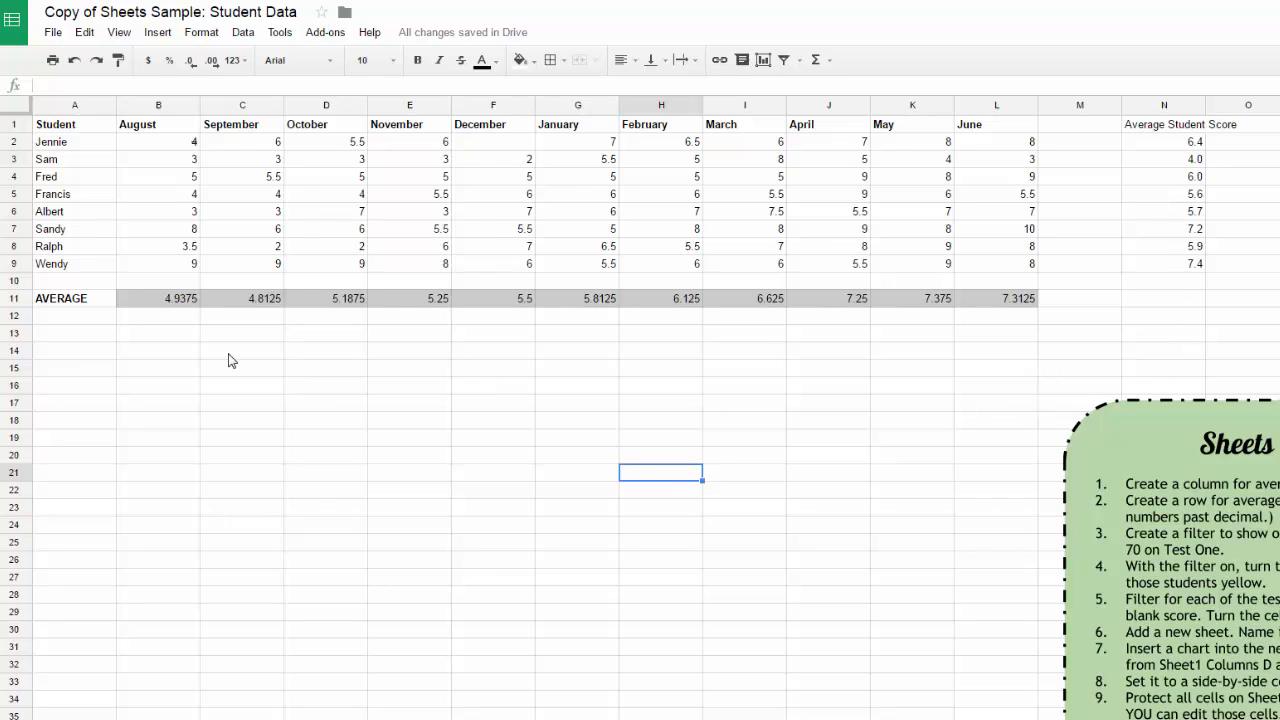
Reduce the monthly averages in B11:L11 to one decimal place
drag(170, 301, 976, 315)
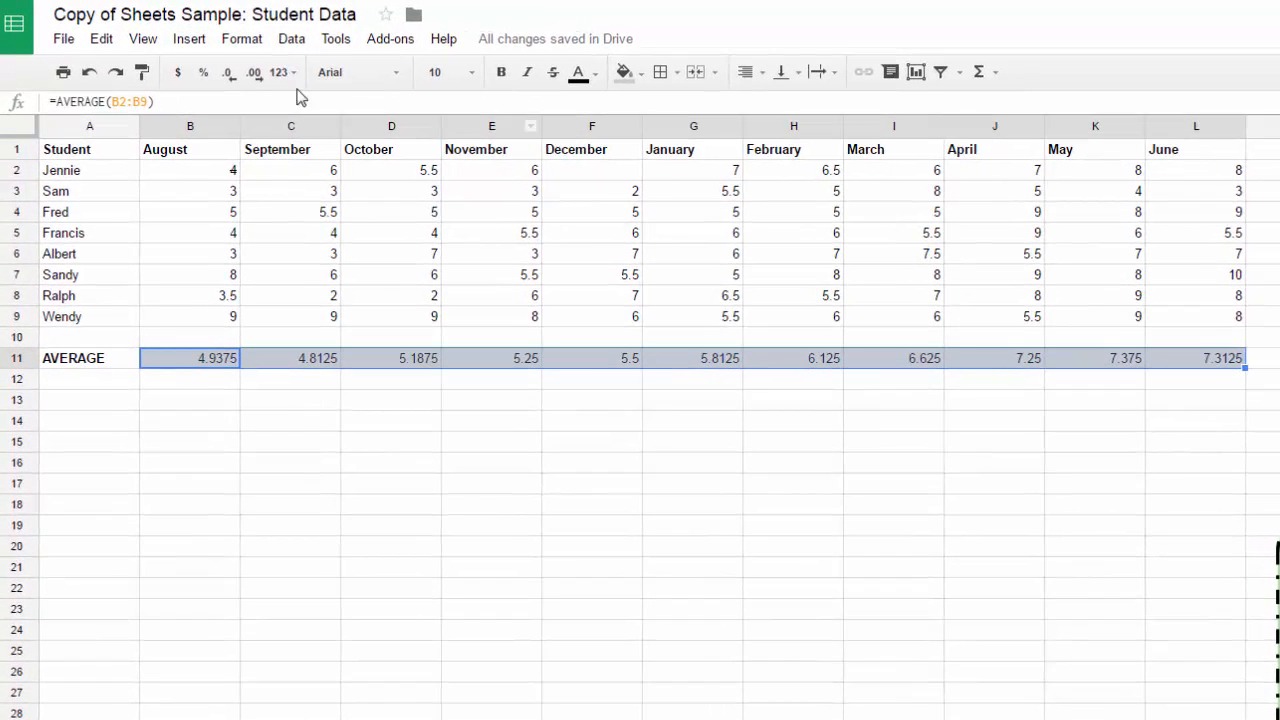
click(228, 74)
click(228, 74)
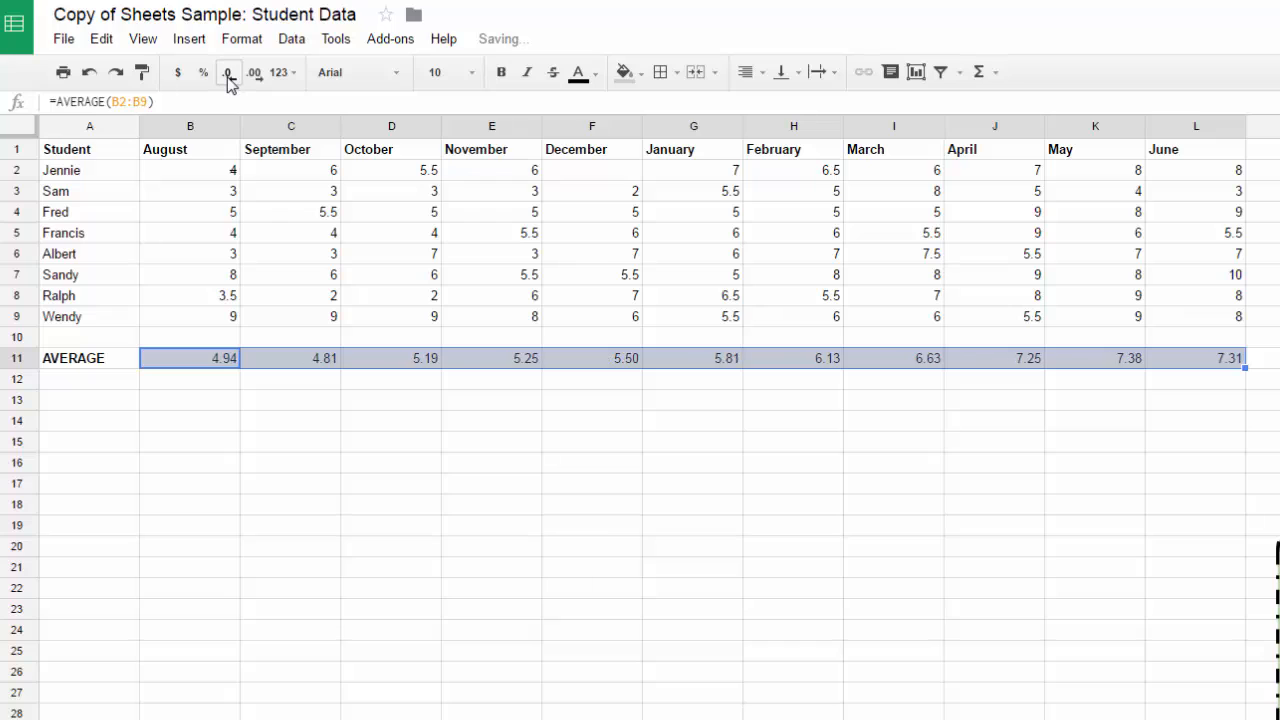
click(228, 74)
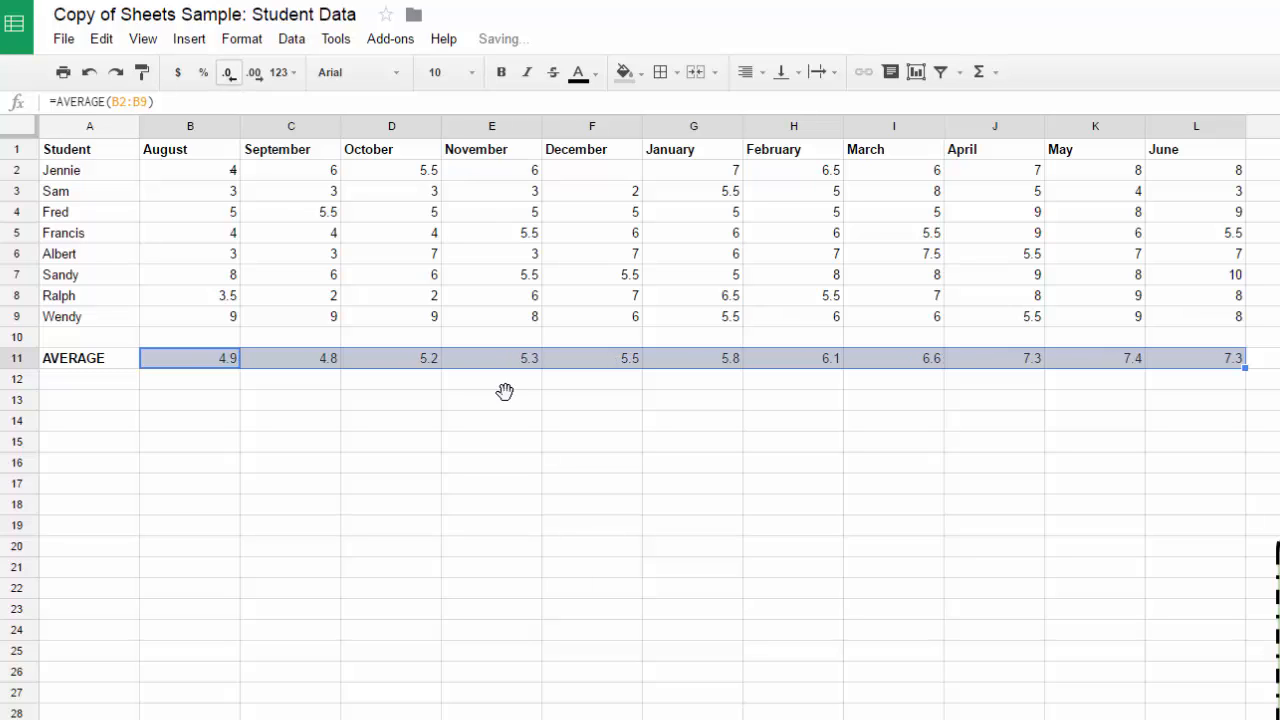
click(749, 614)
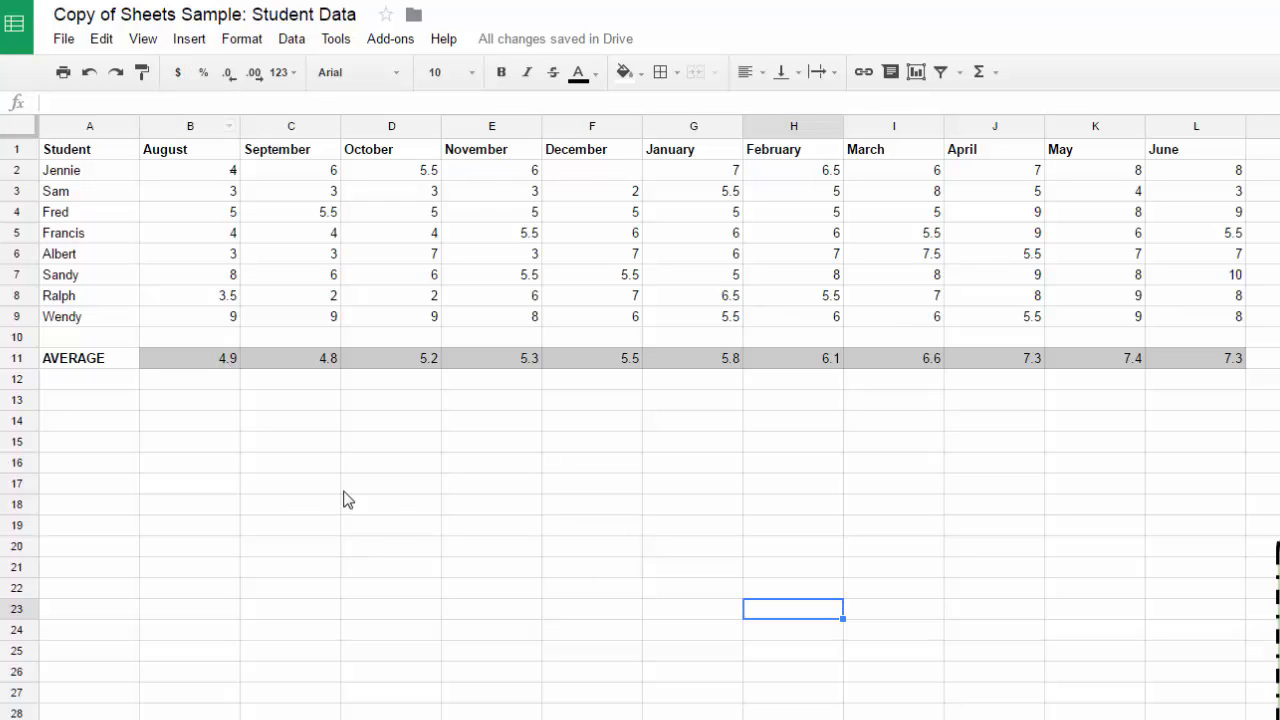
Enter 1.25 in C16, format it as currency, and look through the other available number formats
click(312, 471)
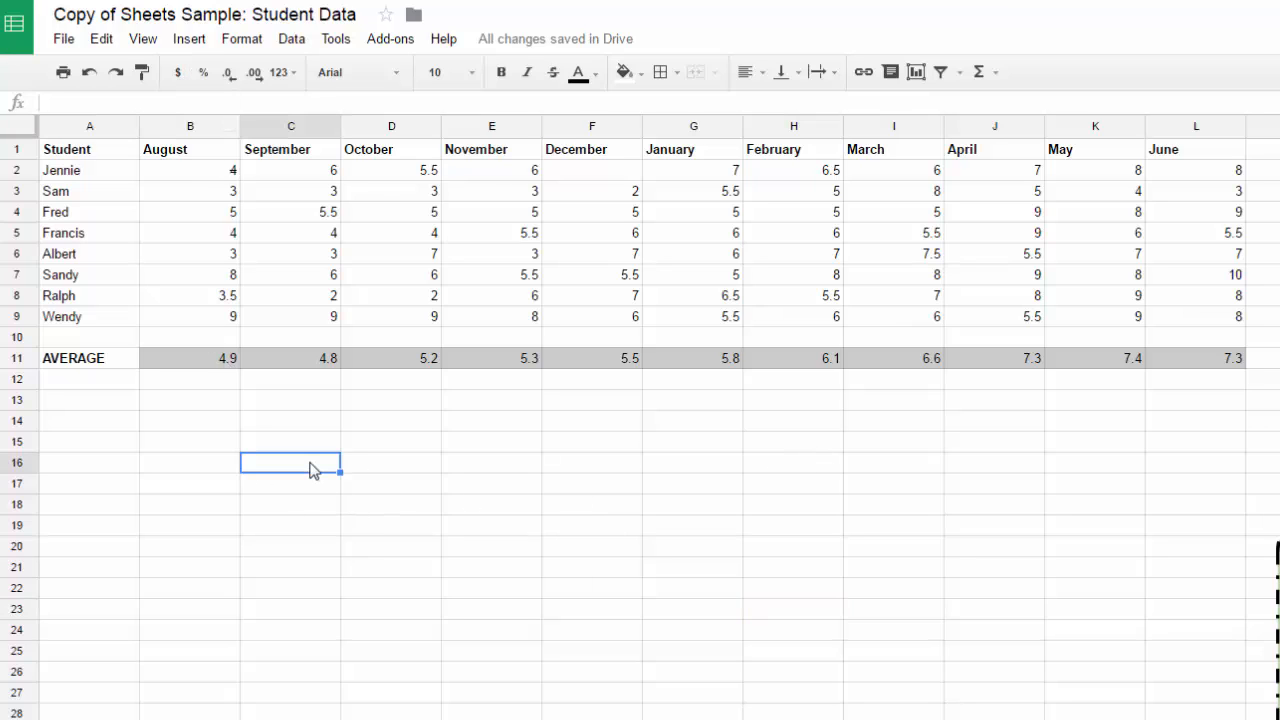
text(1.25)
key(Return)
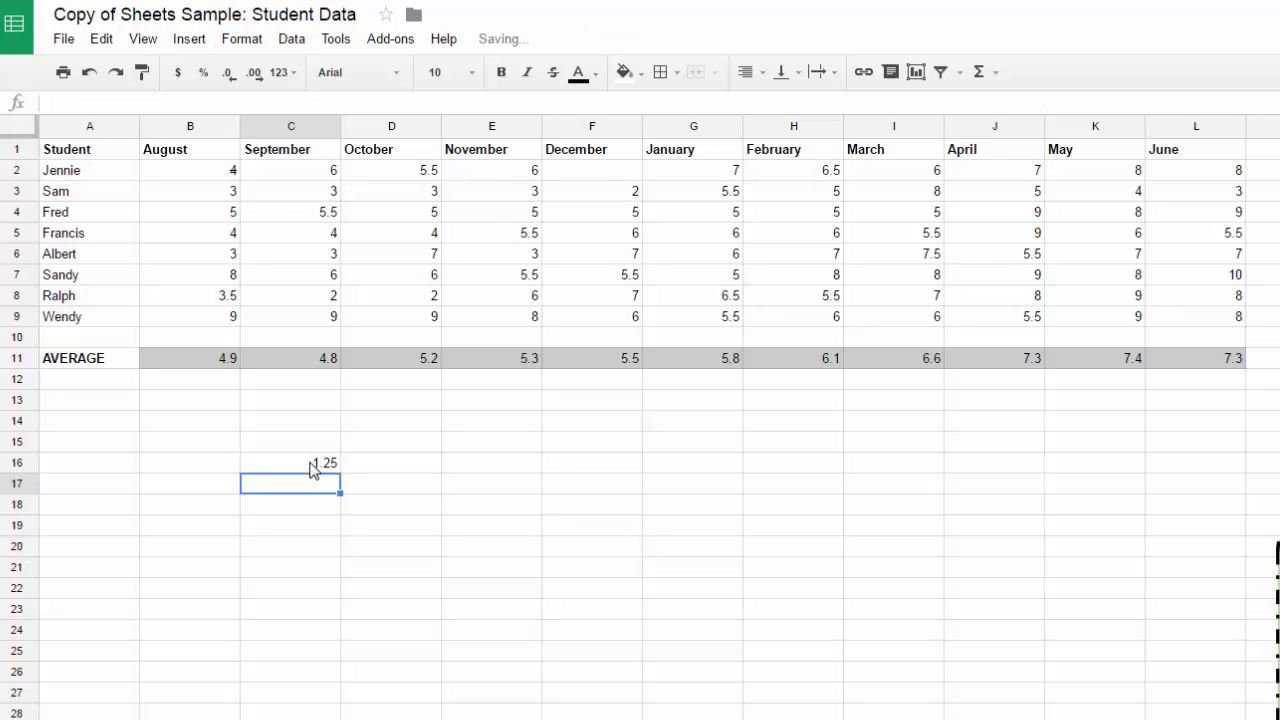
click(306, 465)
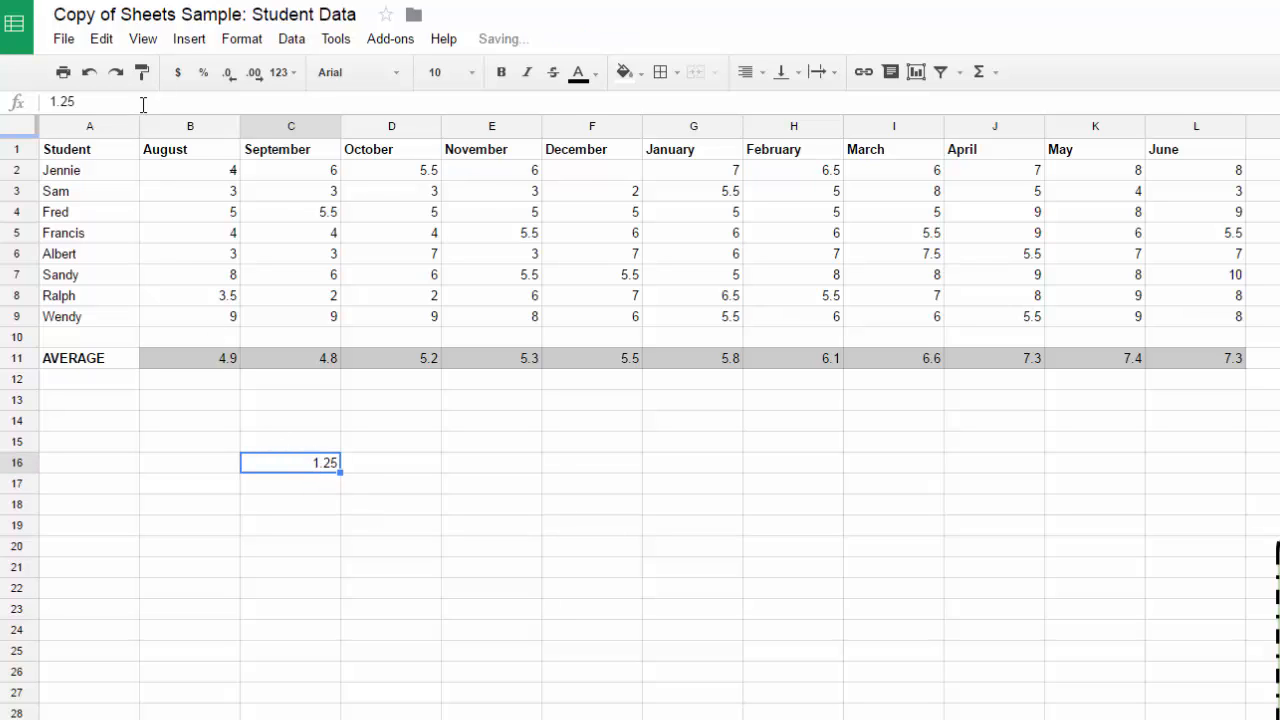
click(182, 80)
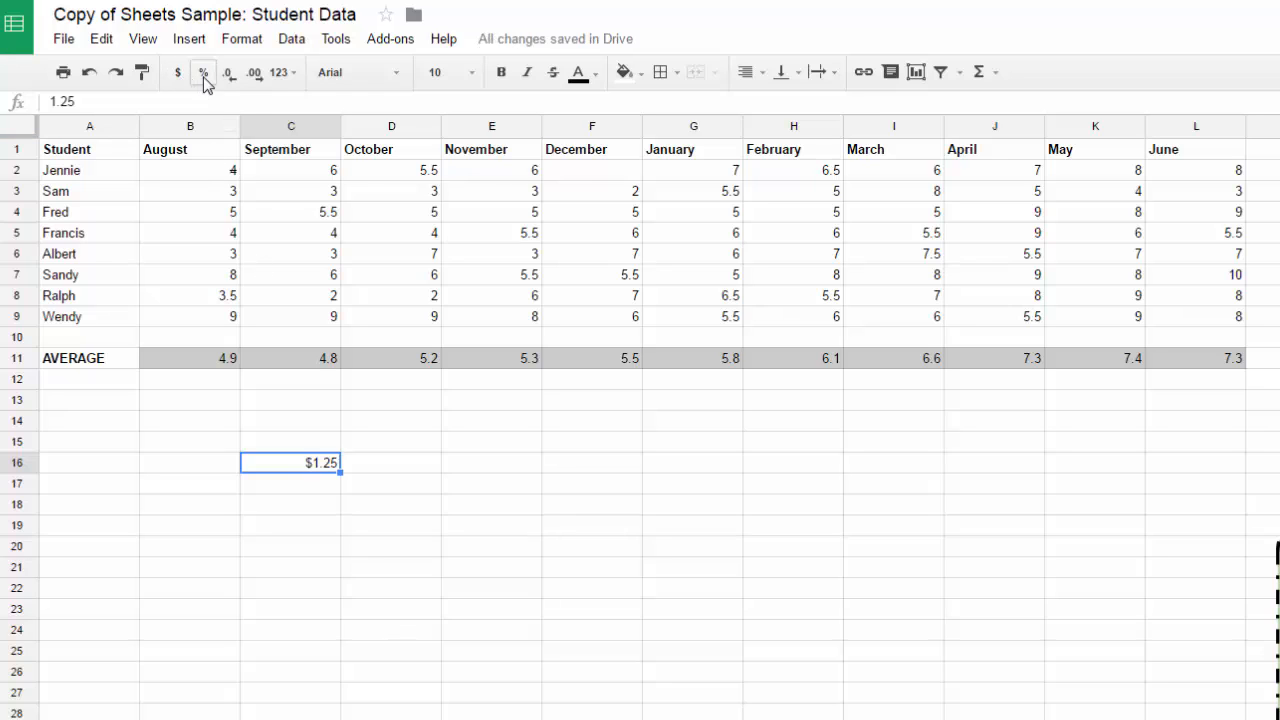
click(297, 76)
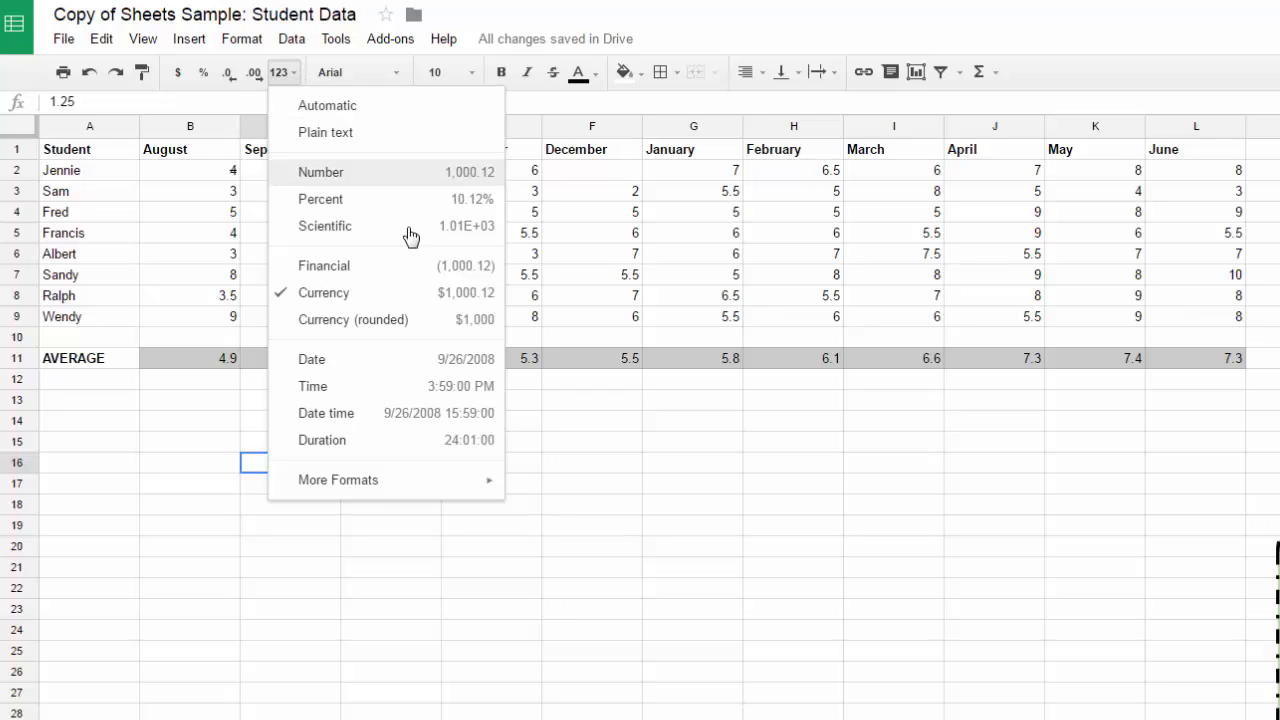
click(595, 493)
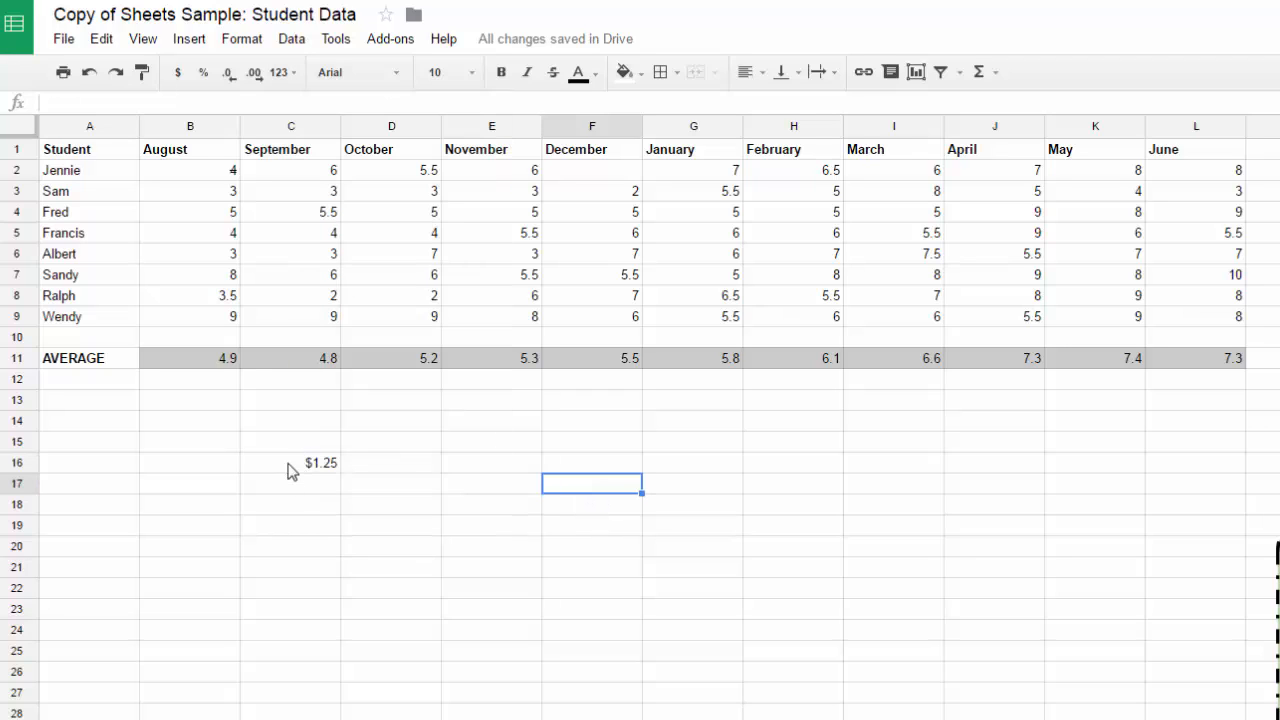
click(289, 465)
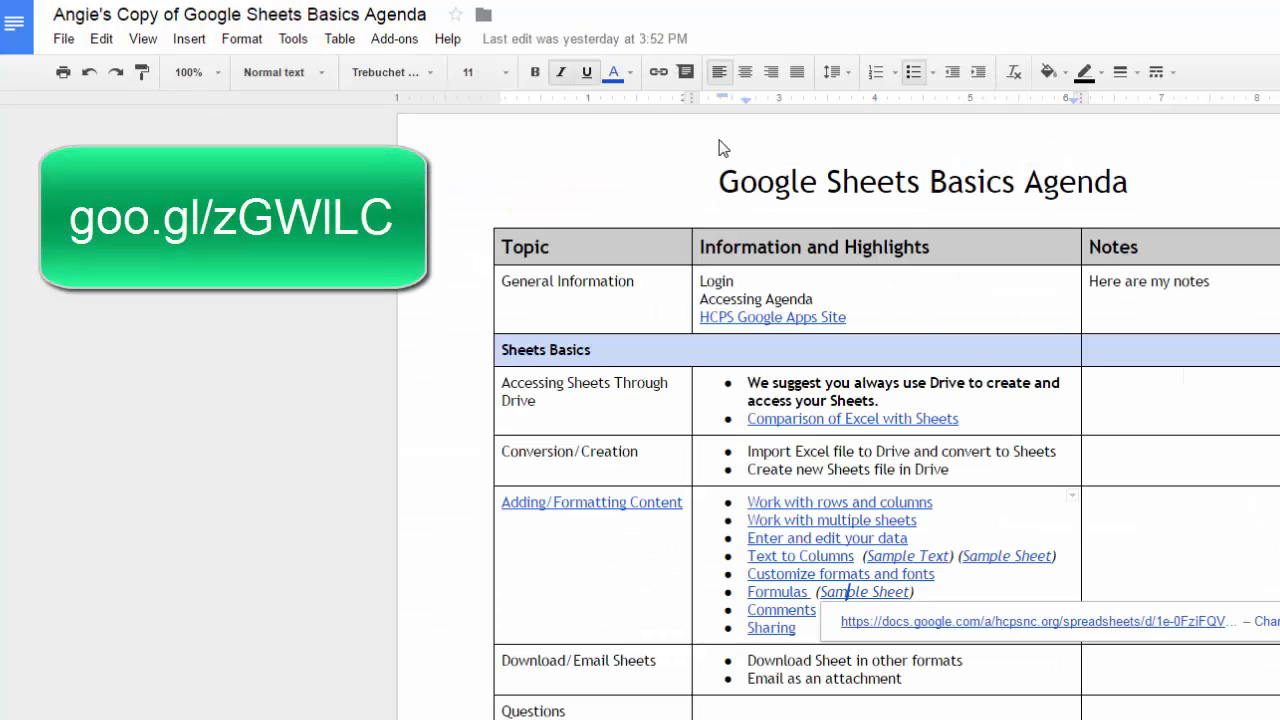
In the Google Sheets Basics Agenda document, follow the Sample Text link and make a copy of Delimited Information
click(925, 556)
click(953, 587)
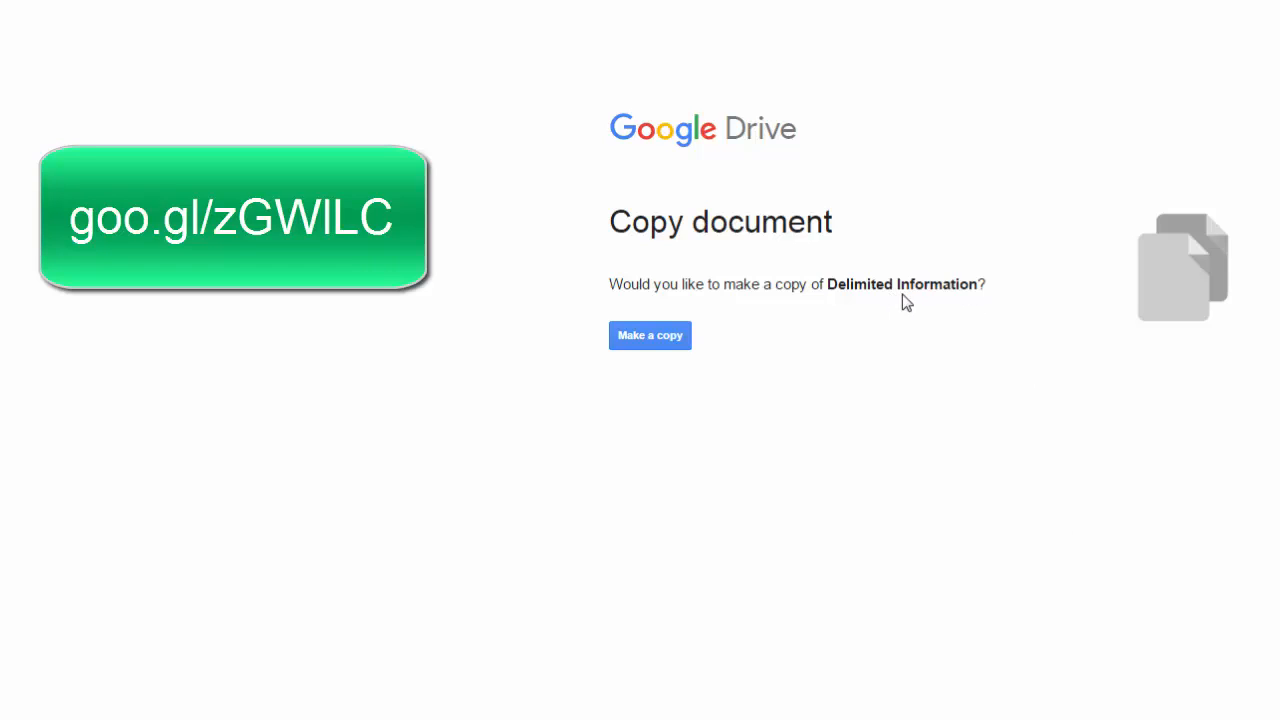
click(662, 341)
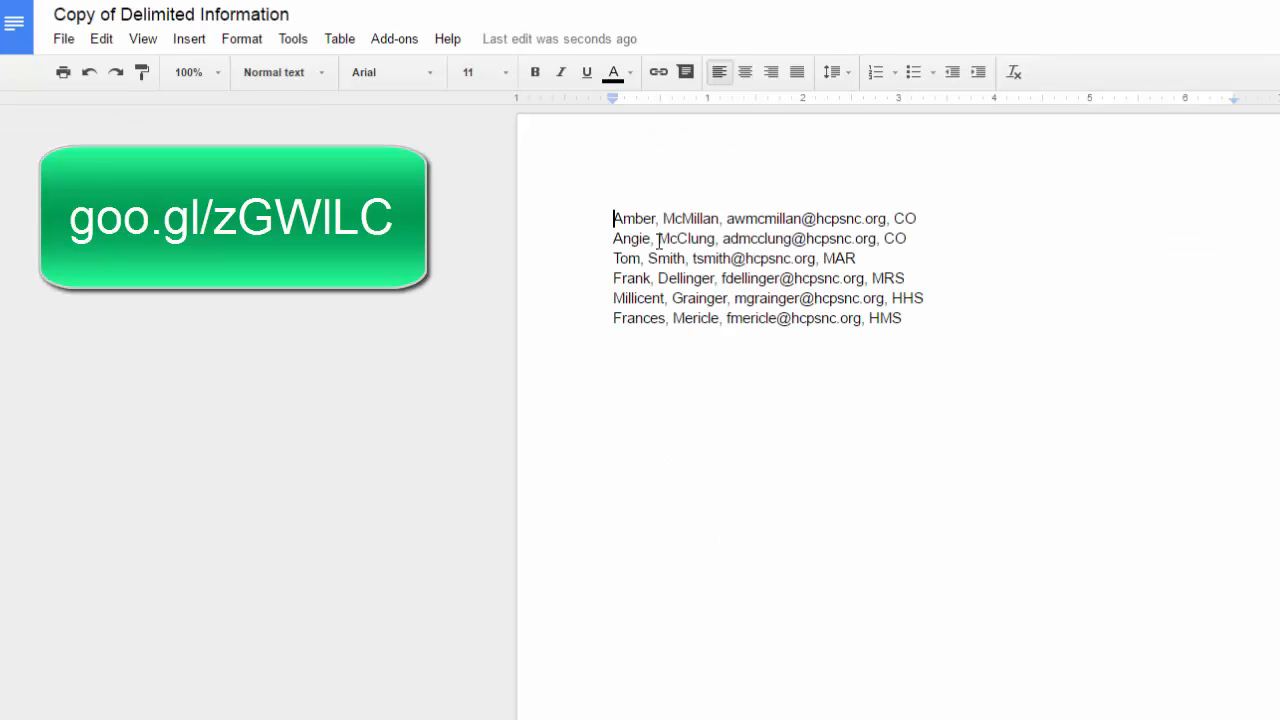
Copy all six comma-separated contact lines in the Delimited Information copy
drag(613, 218, 908, 318)
right_click(727, 243)
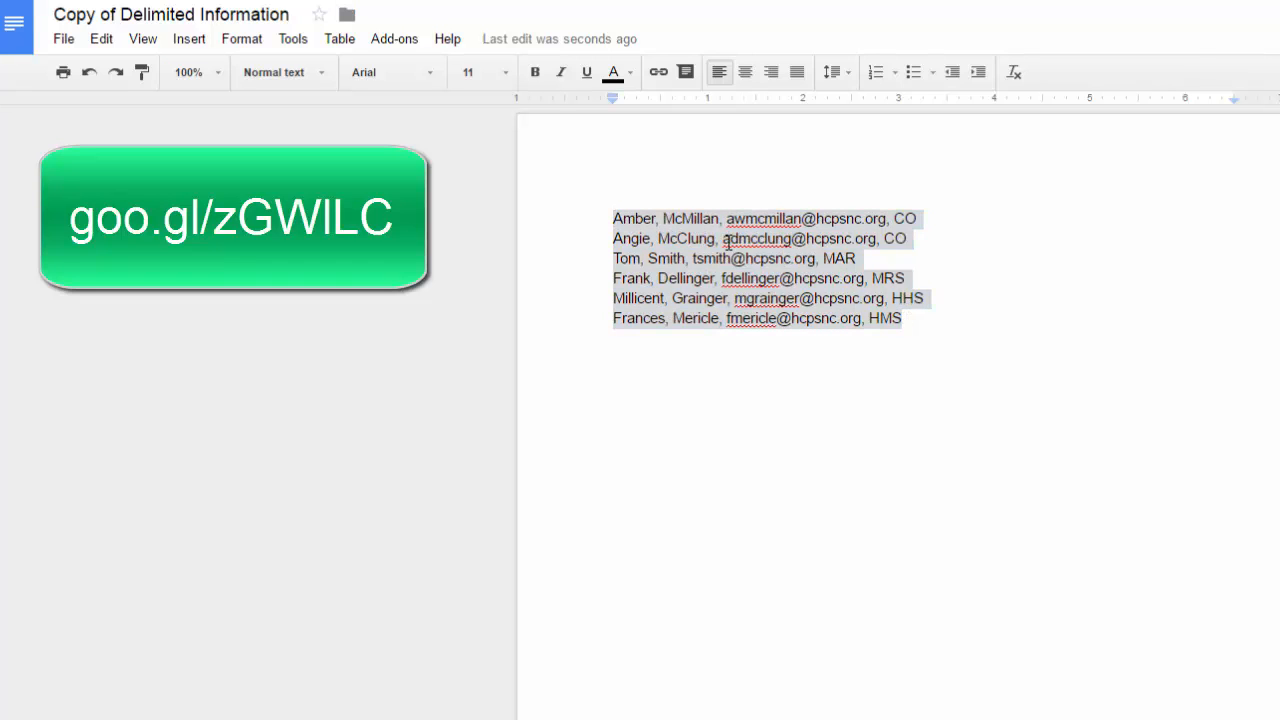
click(773, 290)
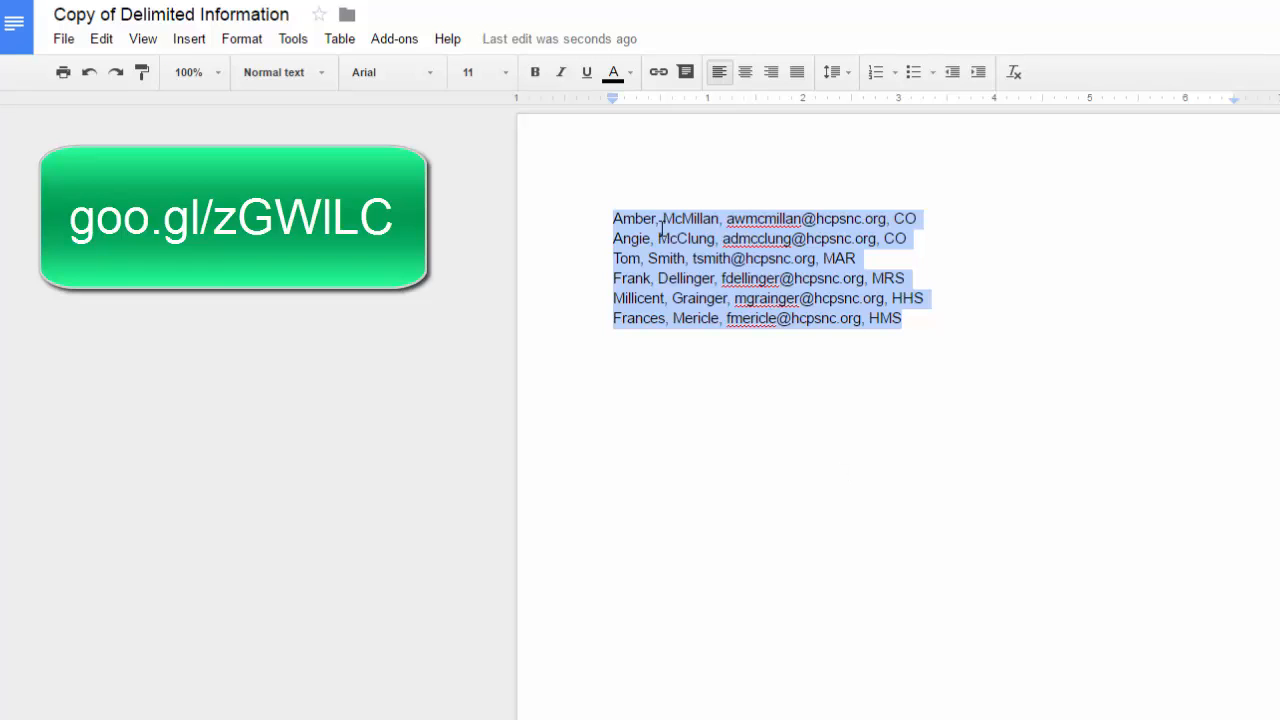
click(746, 398)
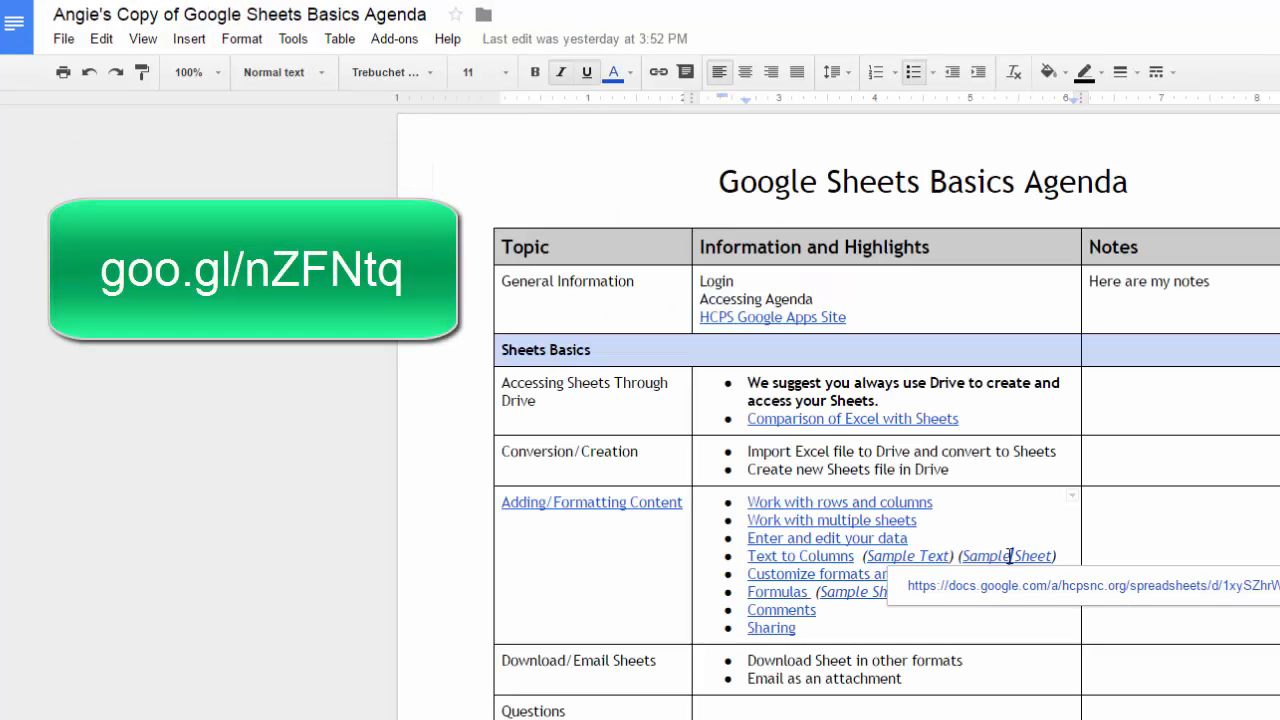
Follow the agenda's Sample Sheet link beside Text to Columns and make a copy of Let's Play with Data
click(1040, 586)
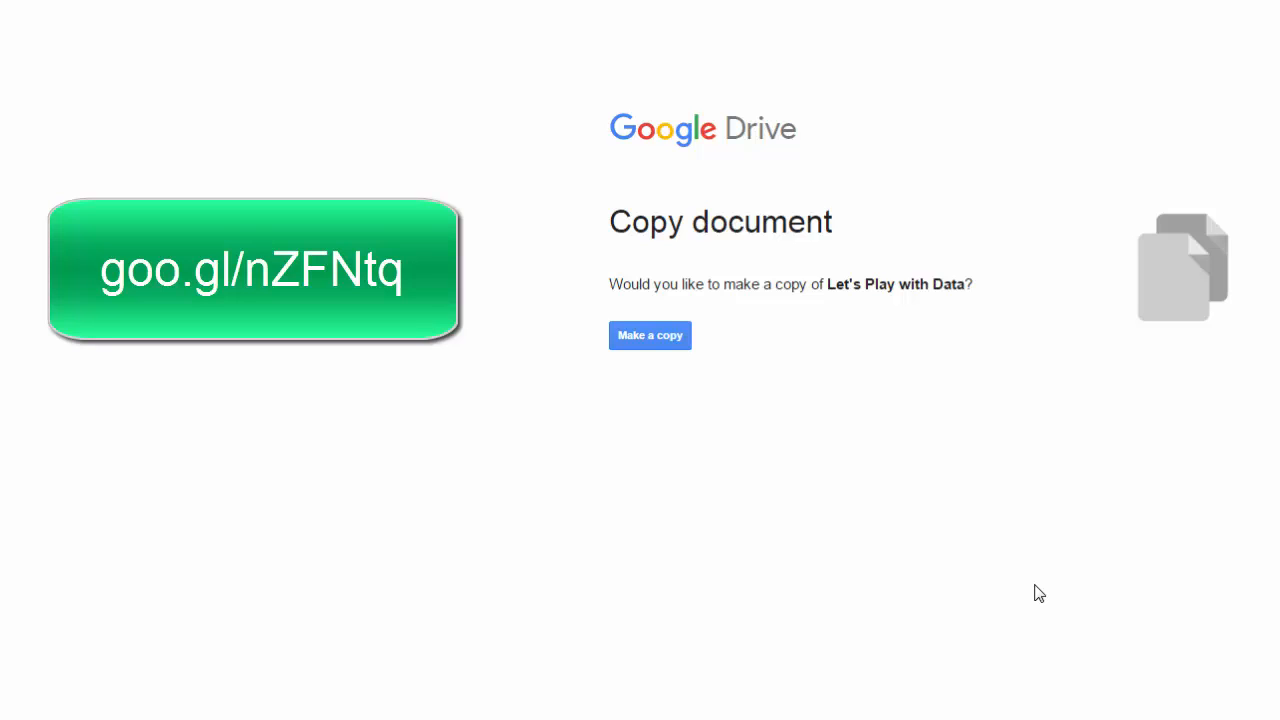
click(638, 352)
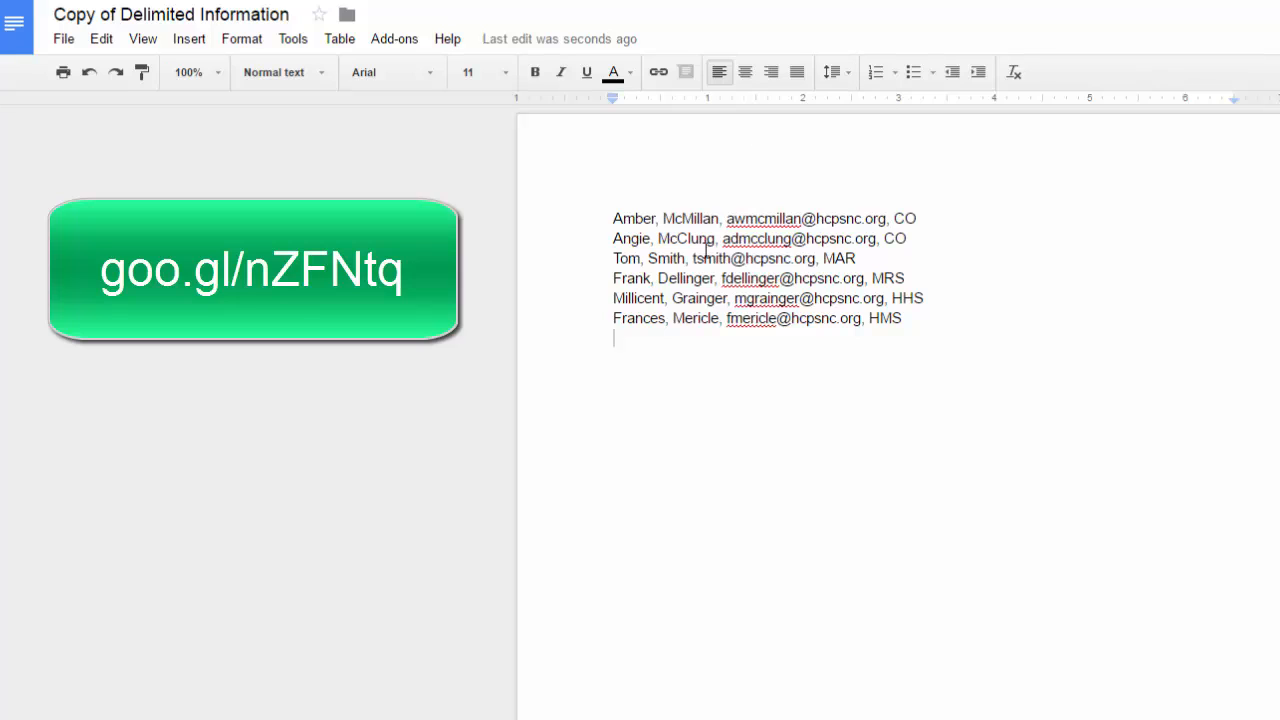
Select the six contact lines in the Delimited Information copy and paste them into the Let's Play with Data copy starting at A2
drag(912, 322, 614, 221)
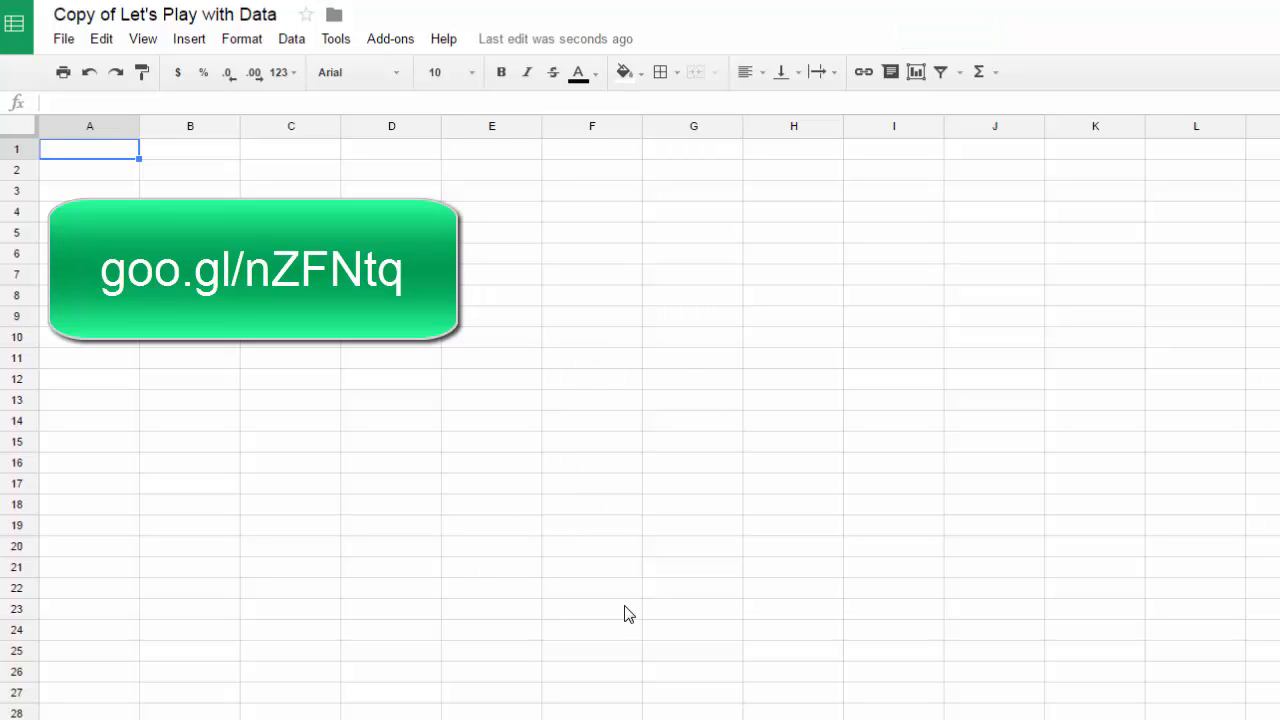
click(90, 172)
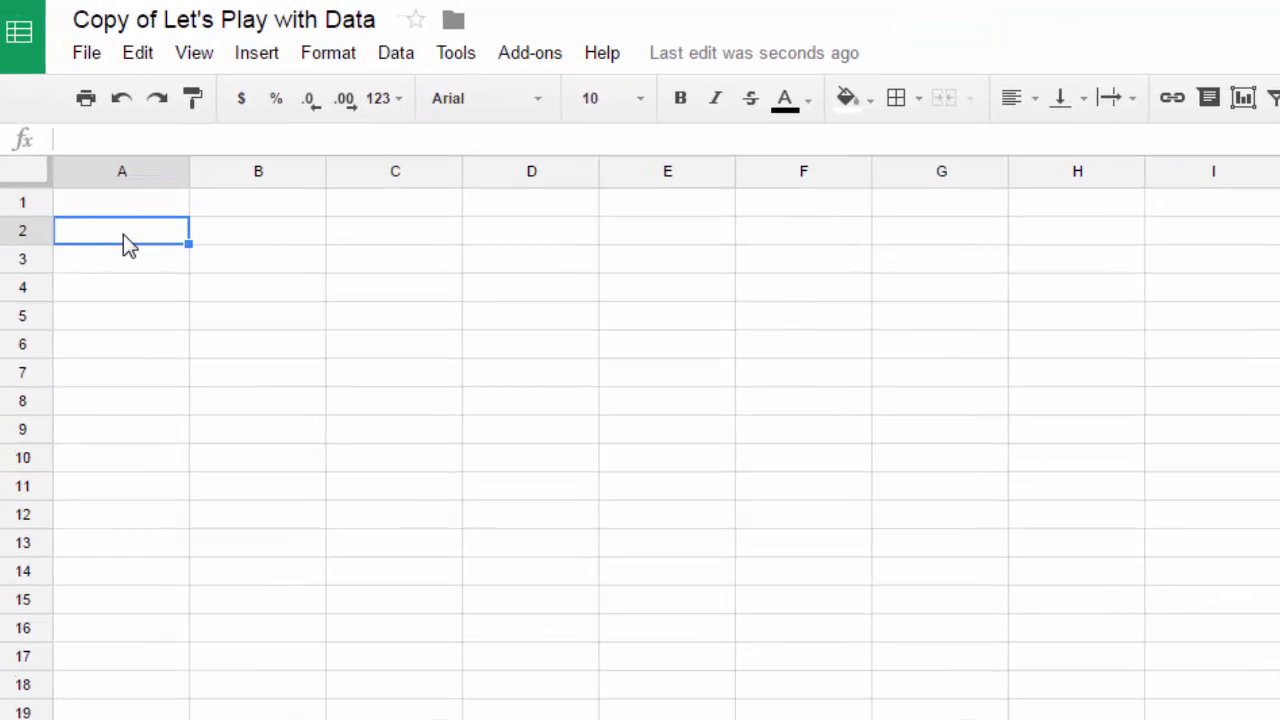
click(119, 201)
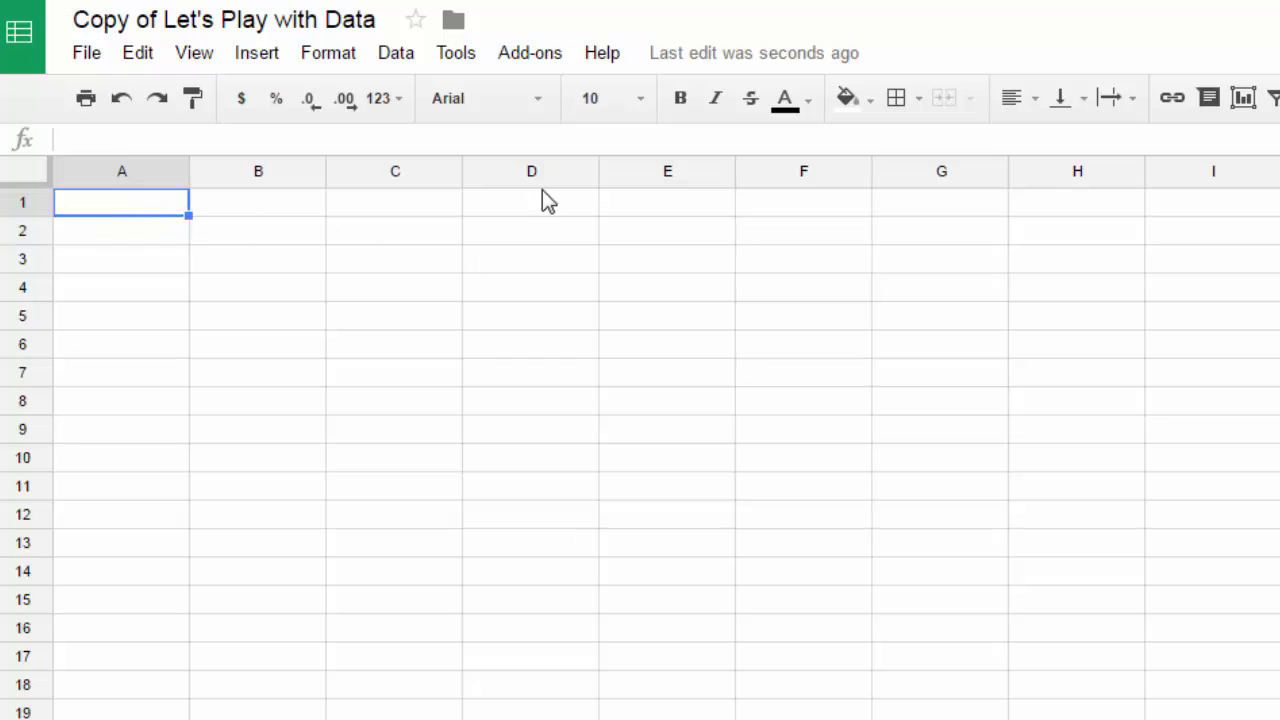
click(99, 234)
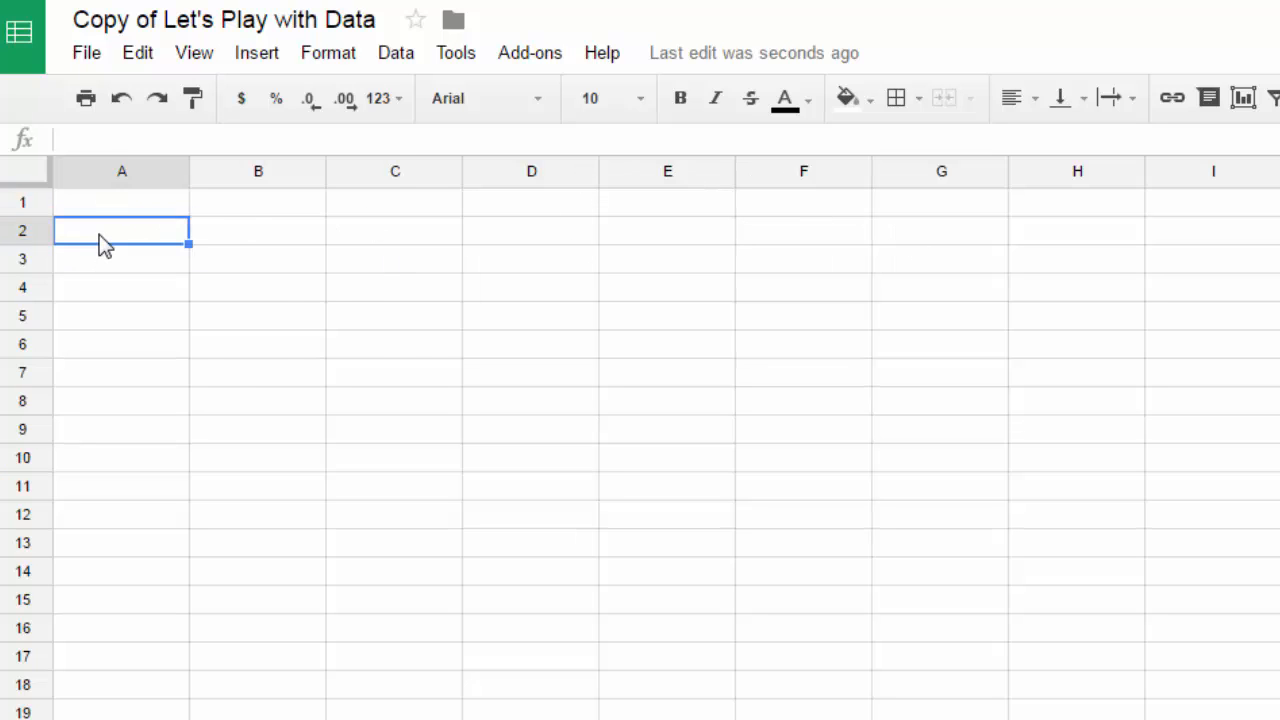
key(ctrl+v)
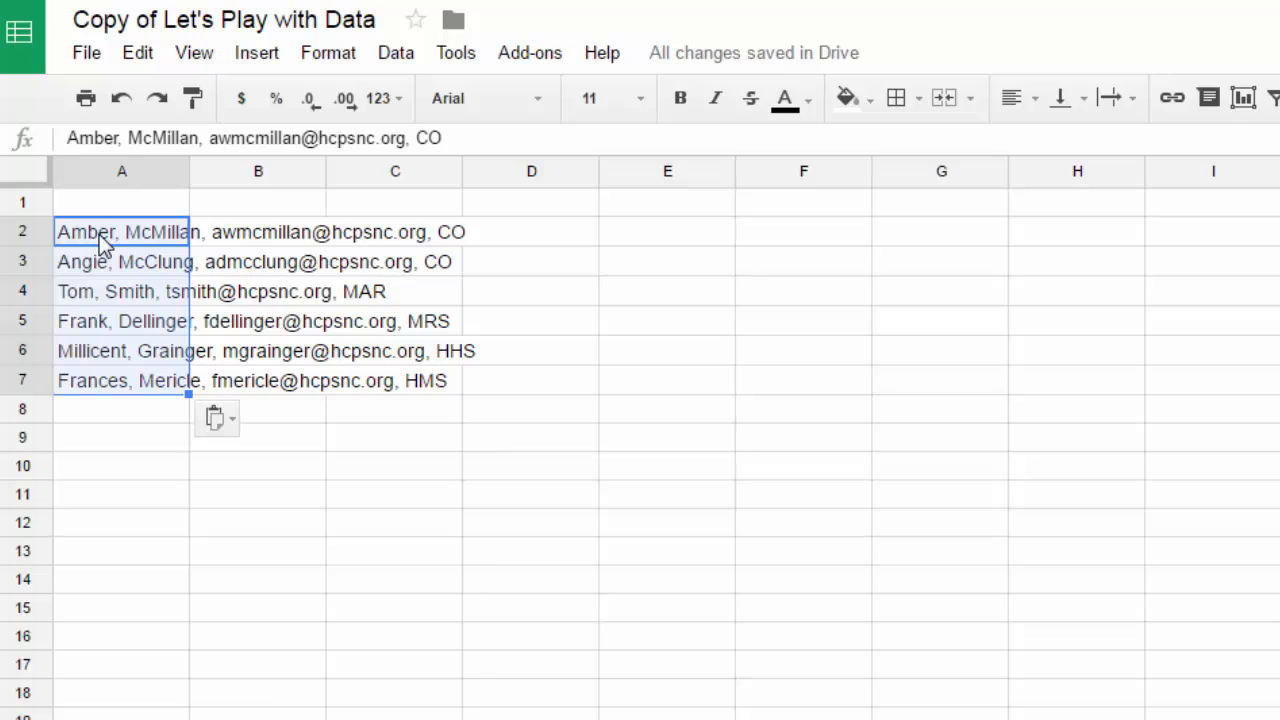
Split the pasted contact lines into columns at the commas and fit column C's width to its contents
click(223, 429)
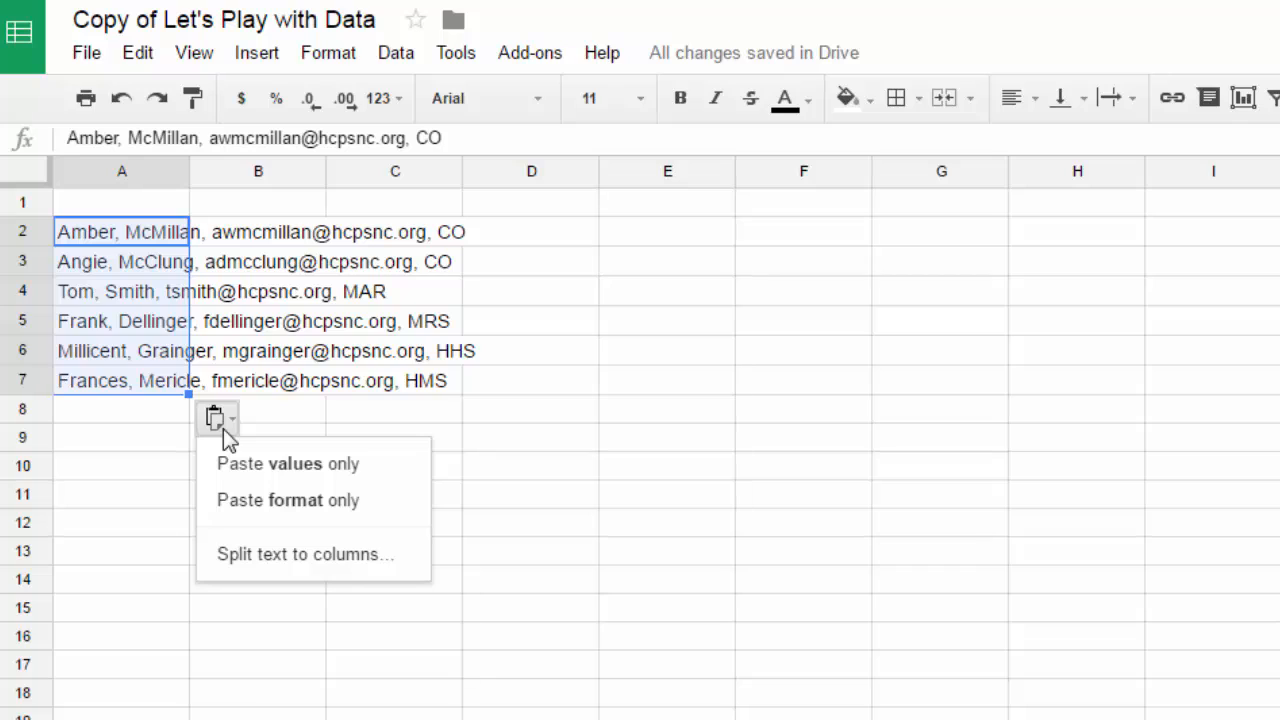
click(313, 570)
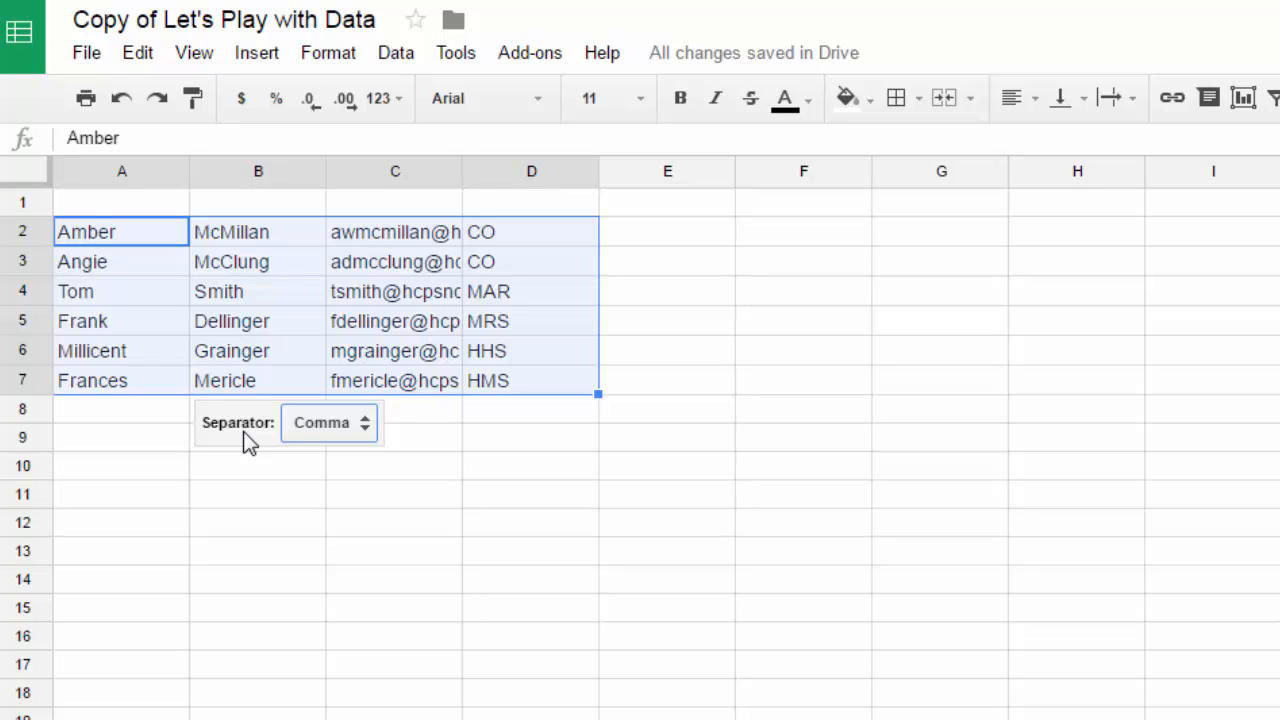
click(365, 428)
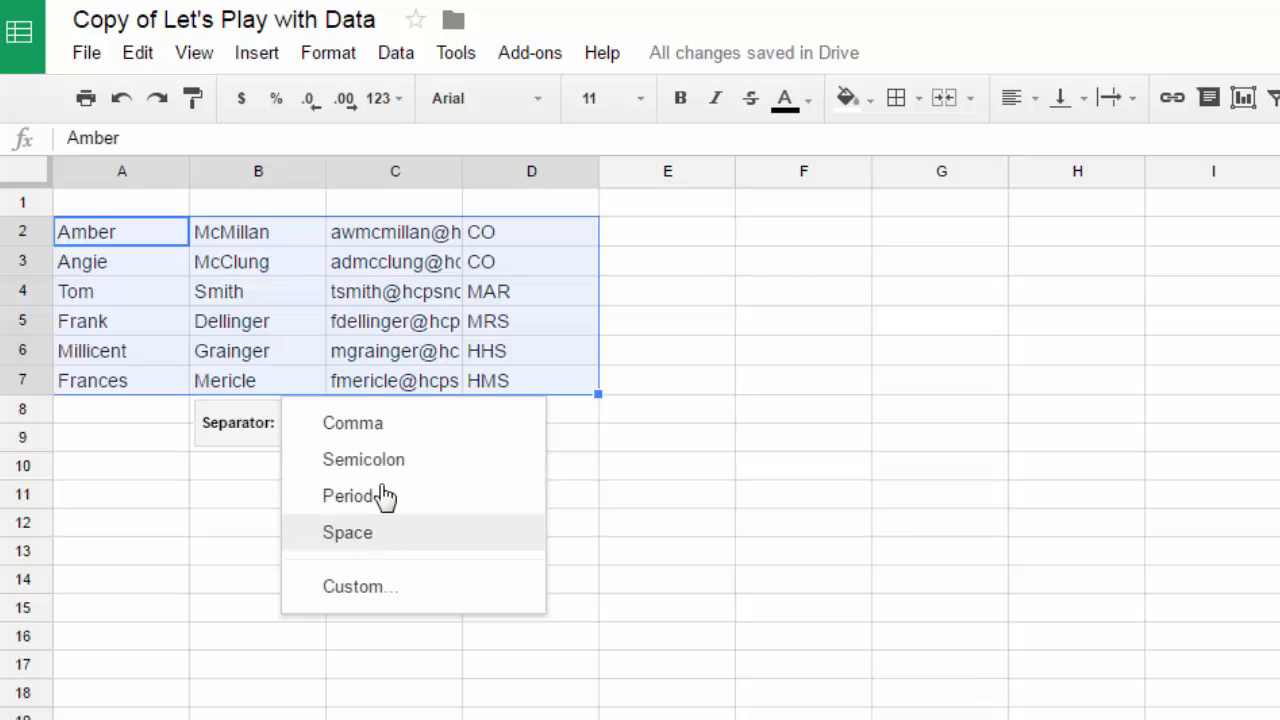
click(264, 420)
click(490, 465)
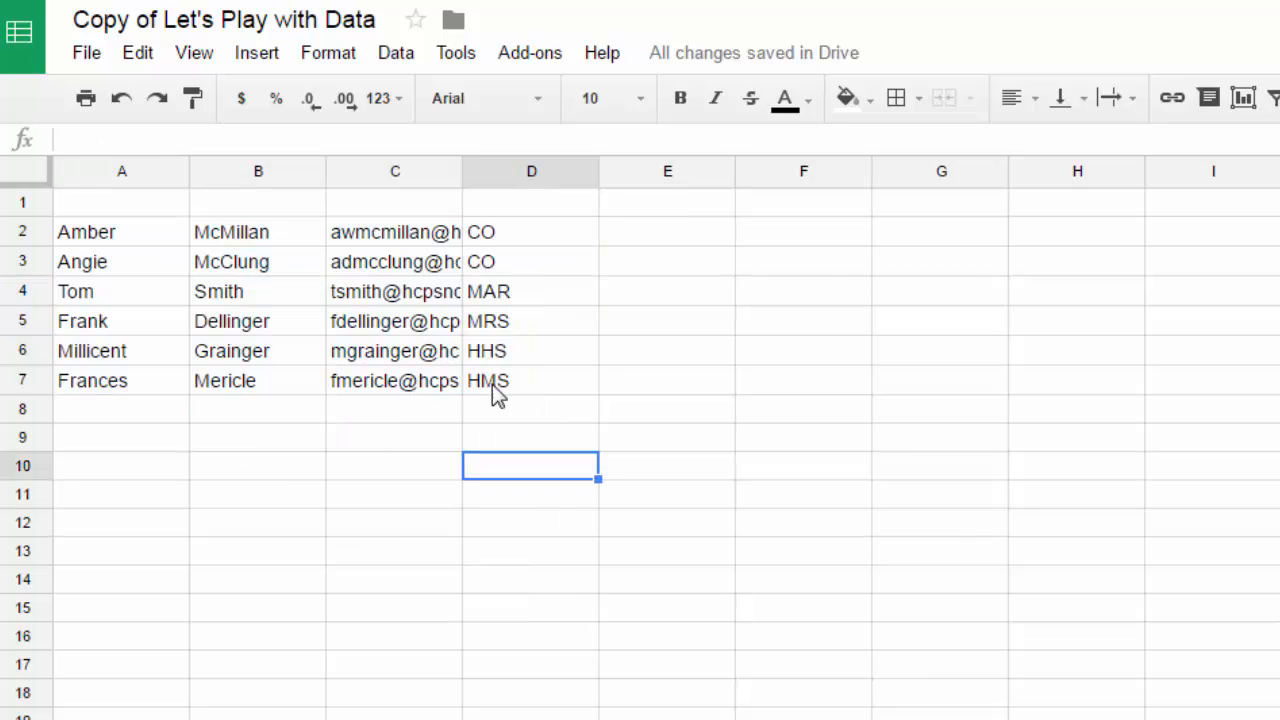
double_click(460, 172)
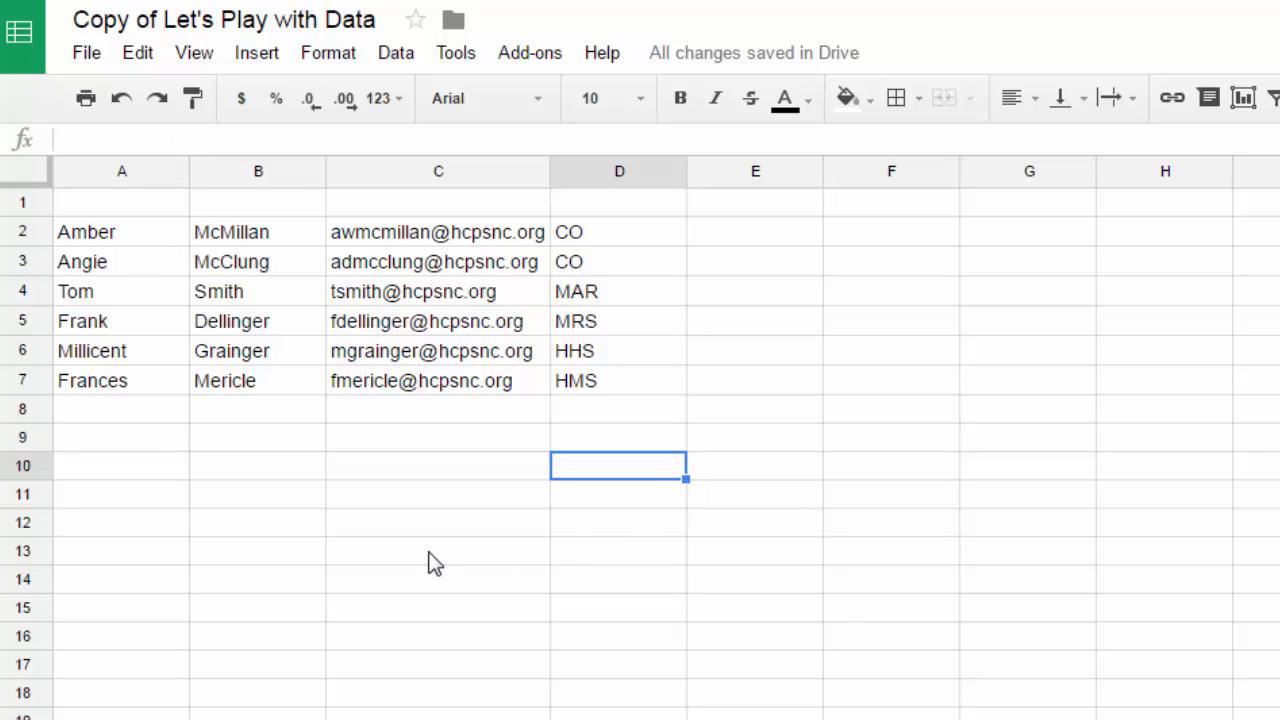
Try sorting the sheet by column A from A to Z, undo the sort, and look at the range sorting options
click(142, 172)
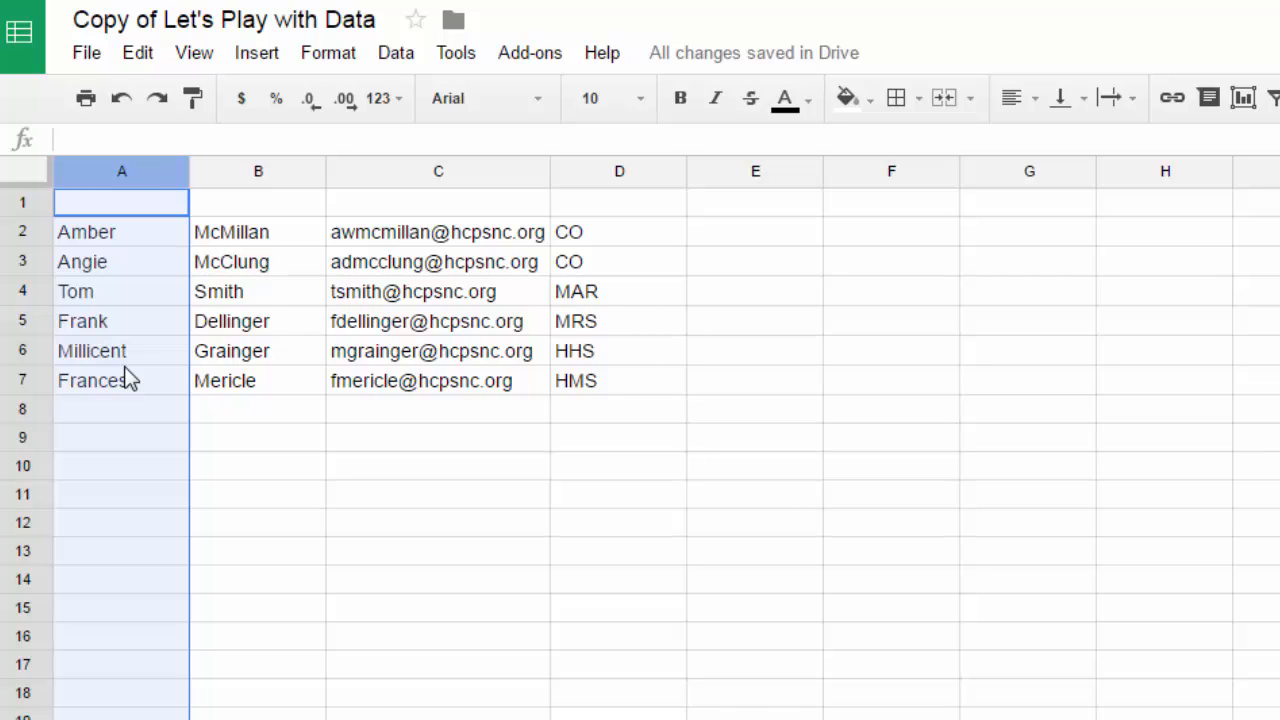
click(408, 62)
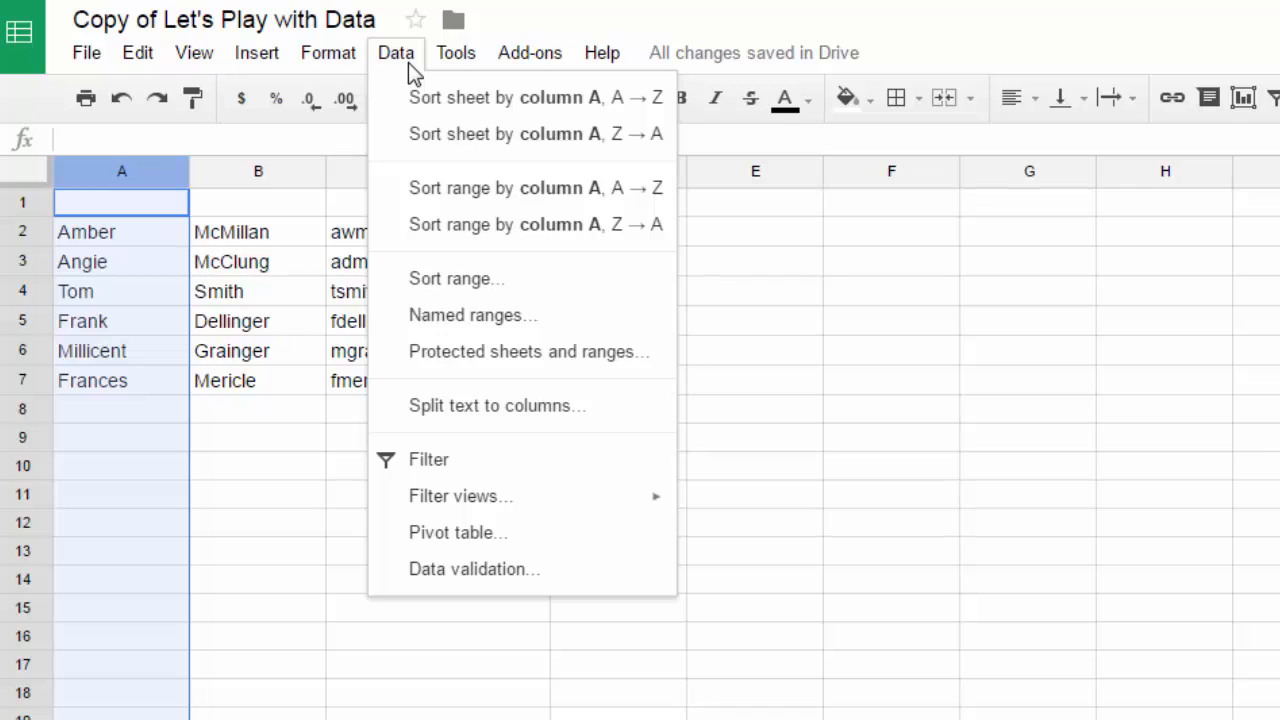
click(657, 113)
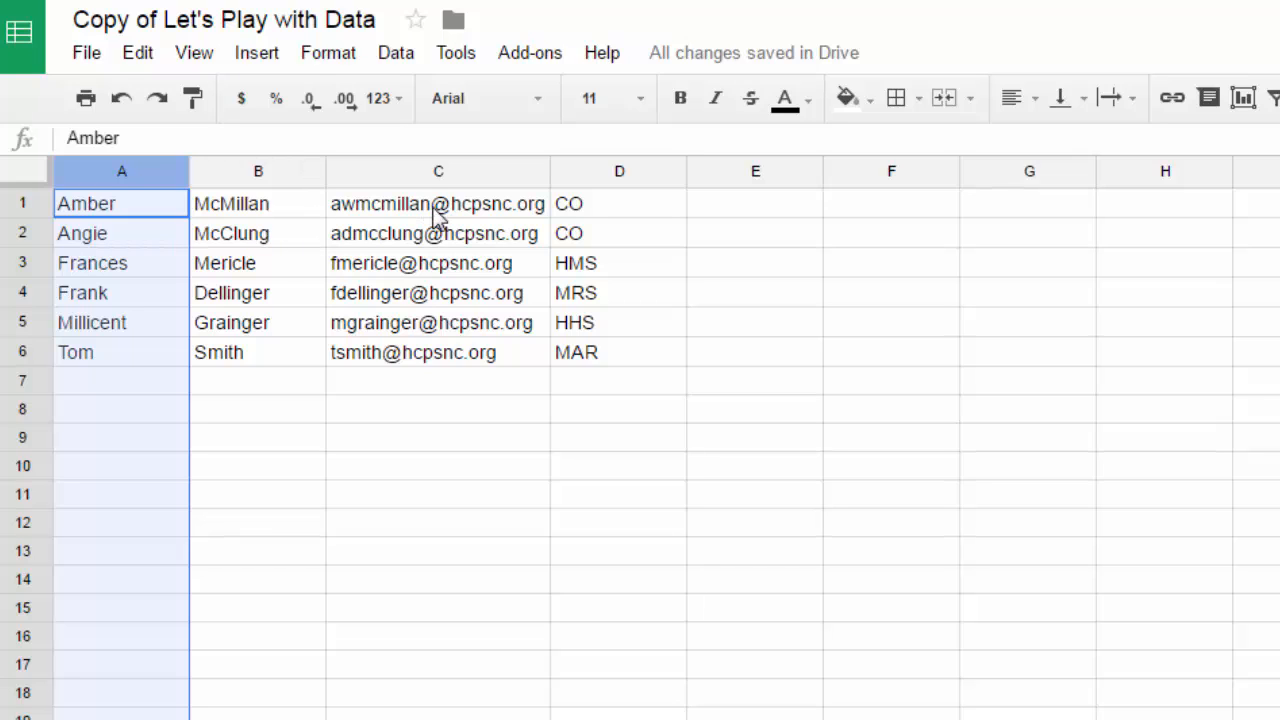
click(124, 100)
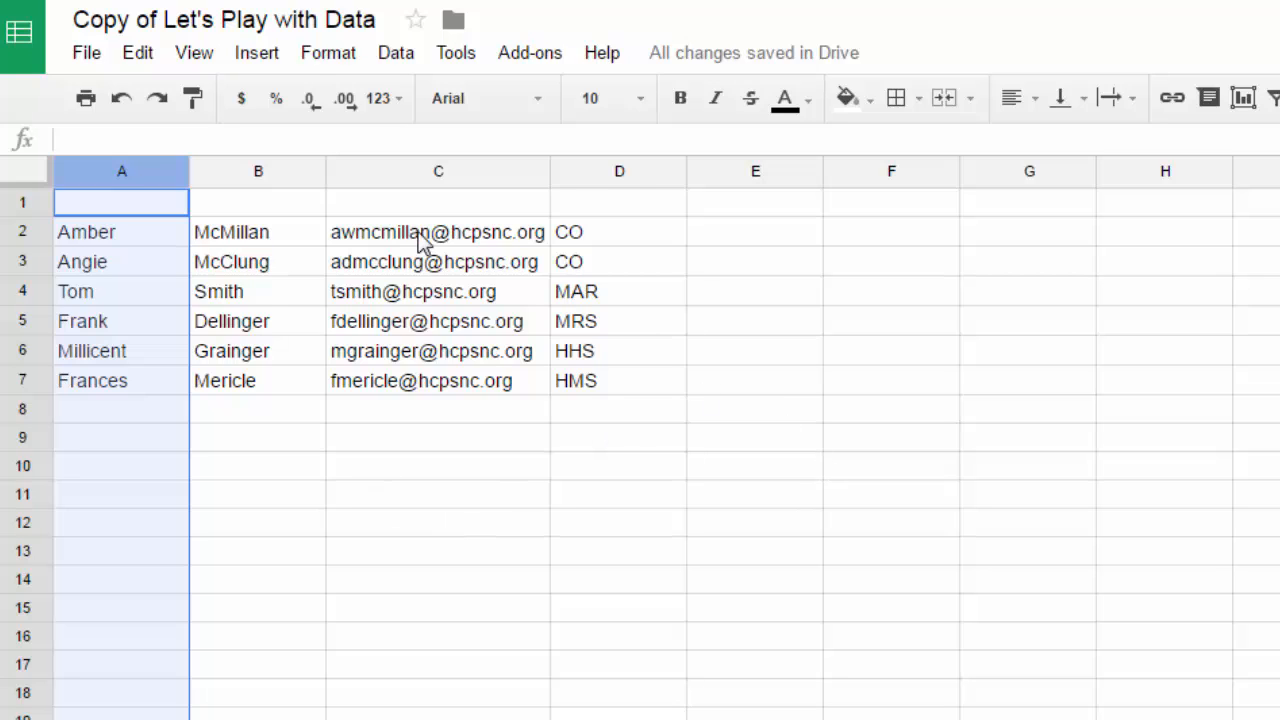
click(395, 55)
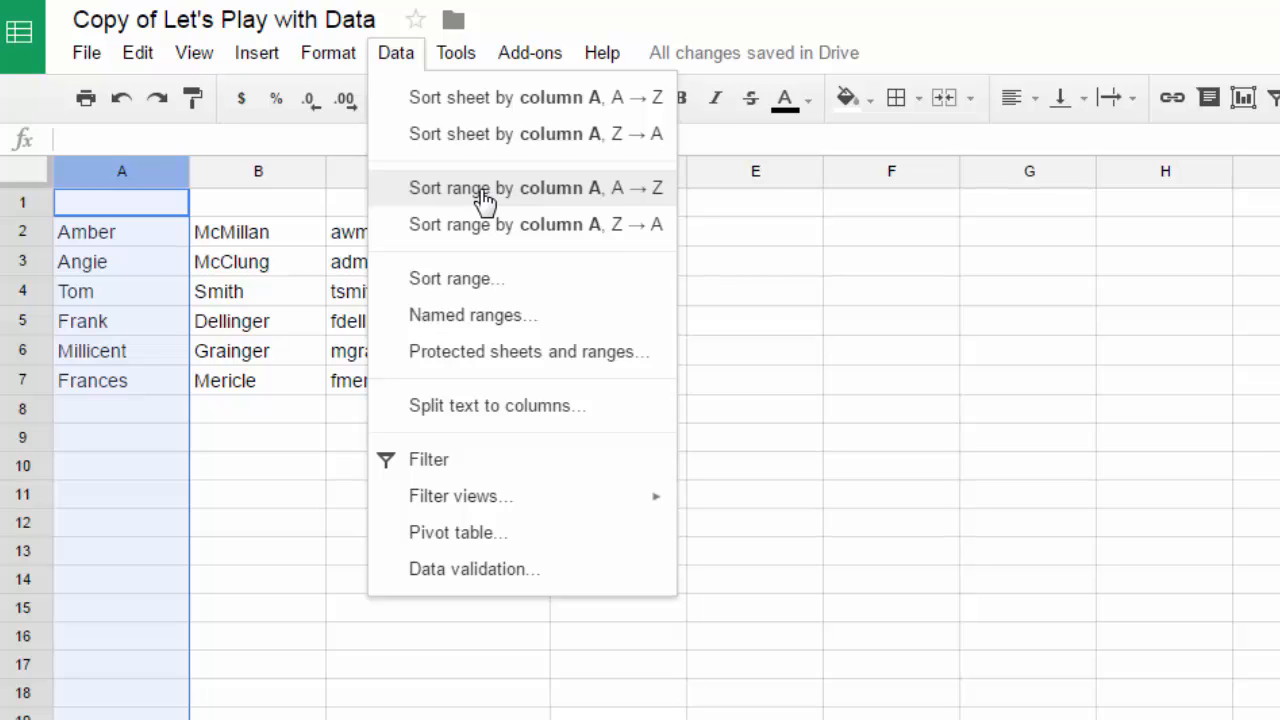
click(284, 612)
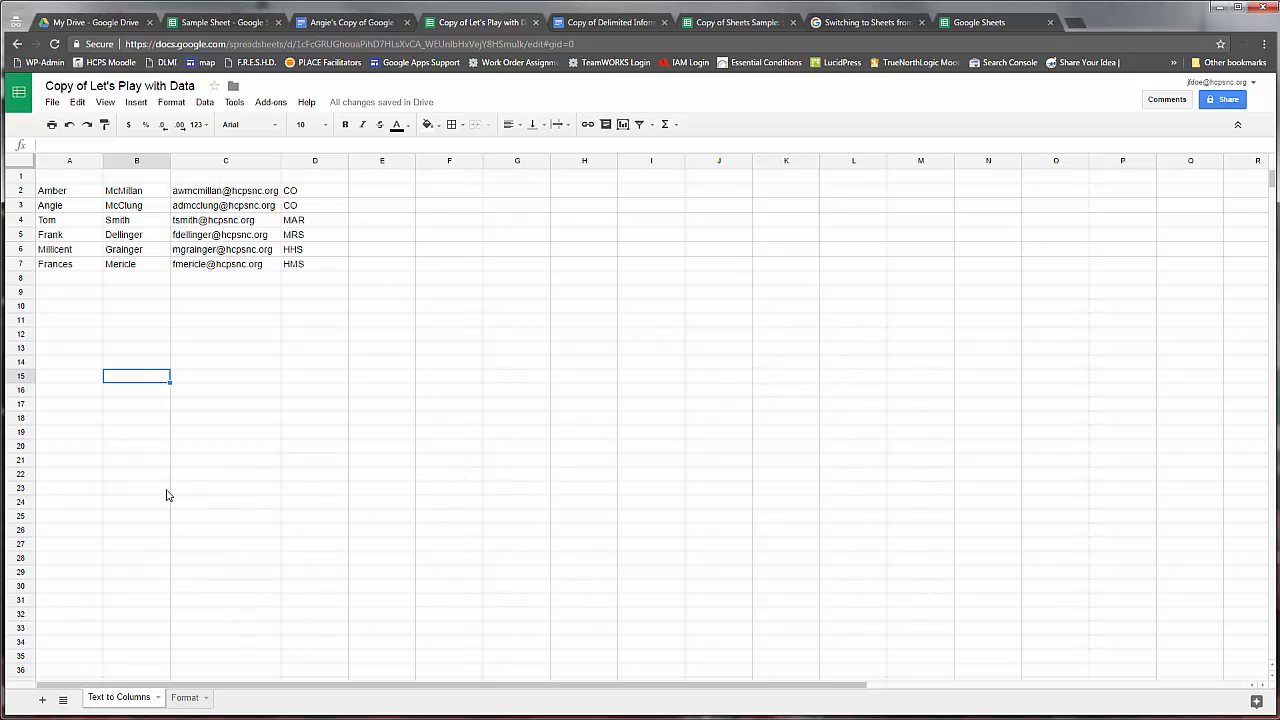
Open the Format sheet and look through the student names and their four test scores
click(186, 704)
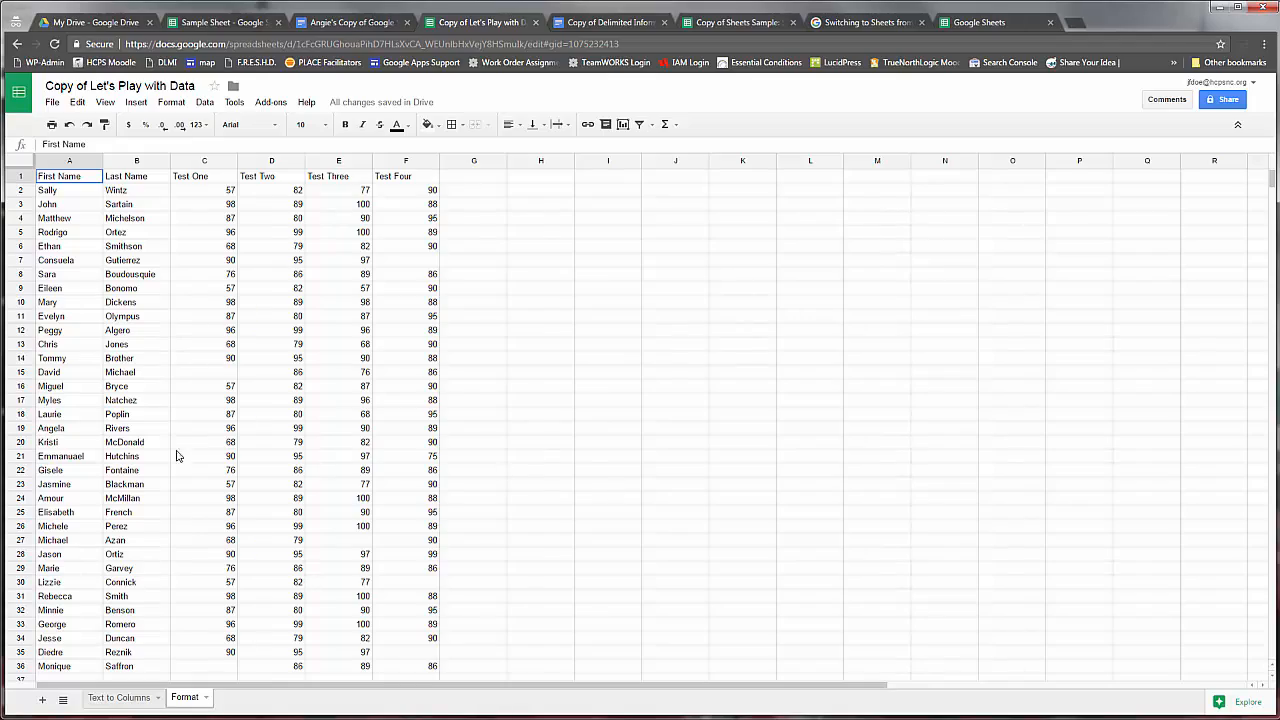
scroll(181, 567, down, 3)
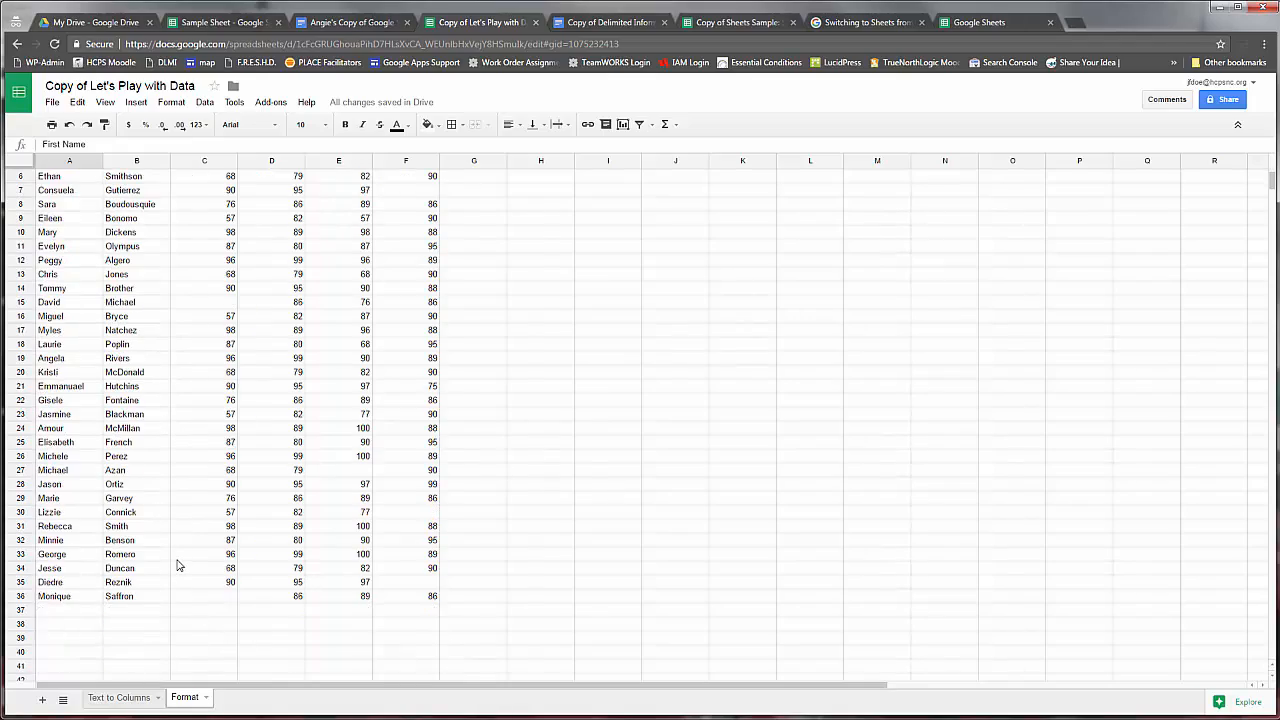
scroll(178, 566, up, 3)
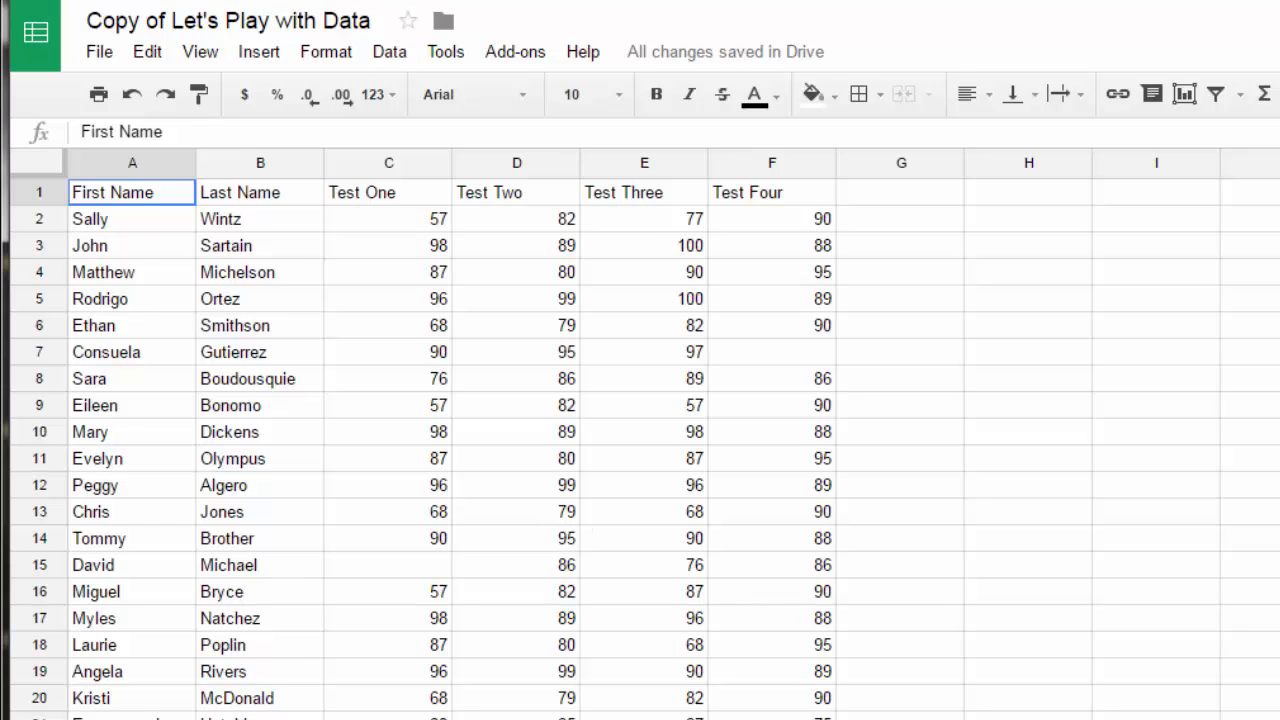
scroll(644, 449, down, 2)
scroll(644, 449, up, 2)
click(448, 275)
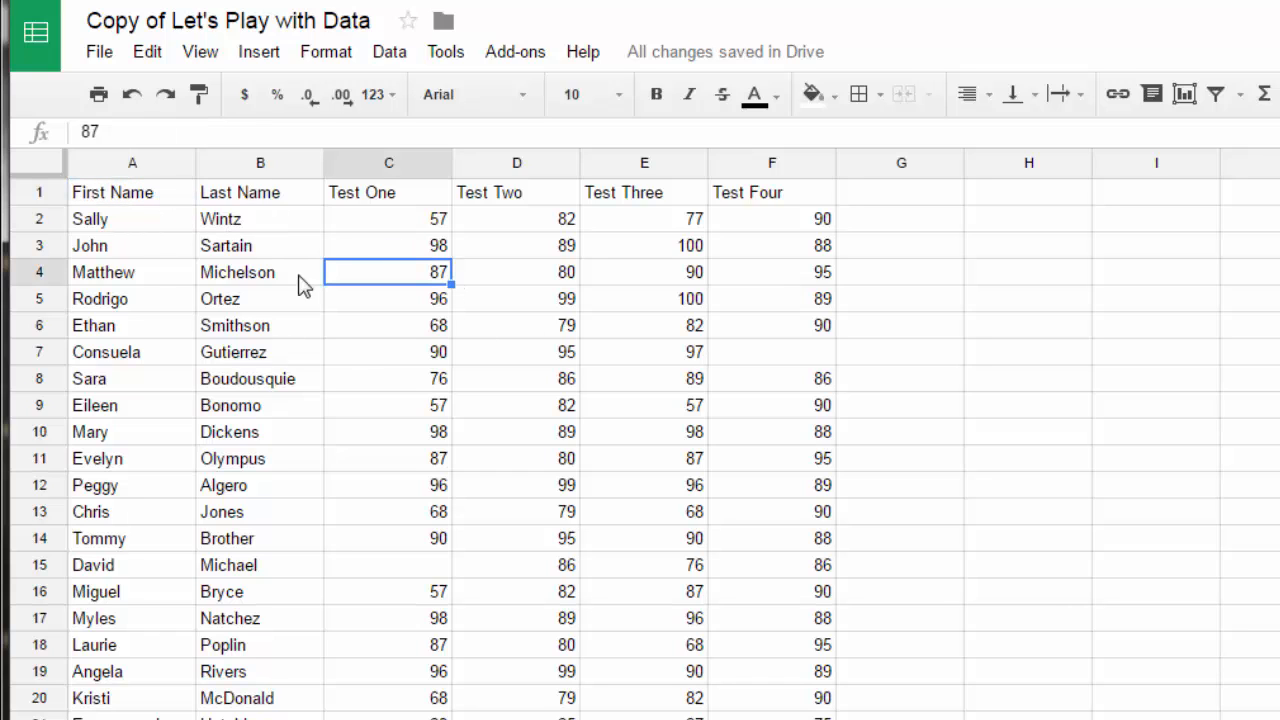
Create a new filter view covering columns A to F of the student test data
drag(130, 165, 823, 195)
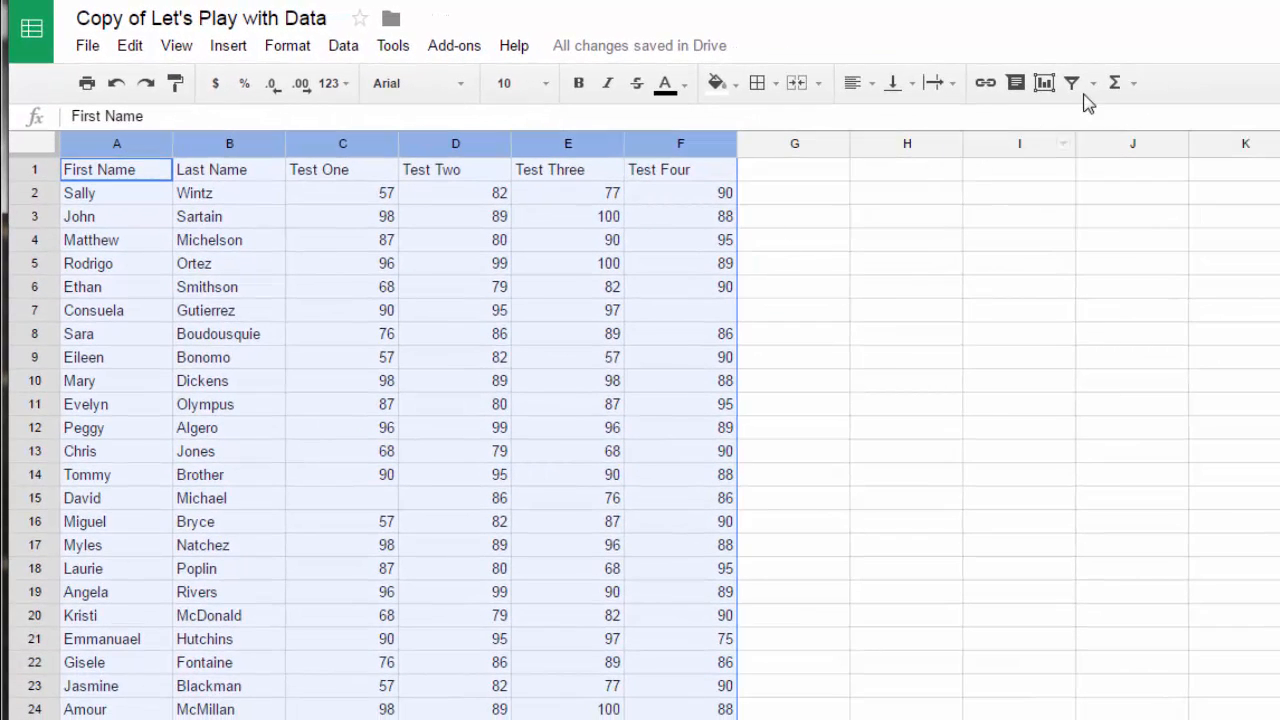
click(1095, 86)
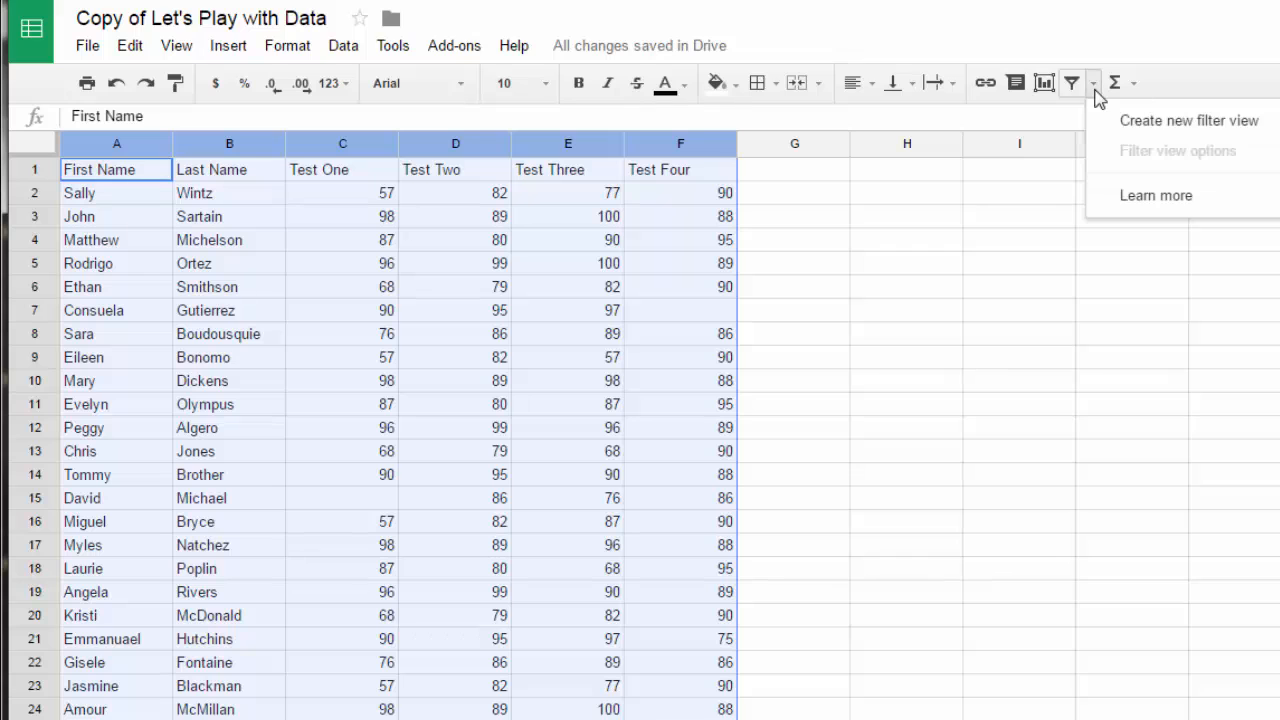
click(1124, 122)
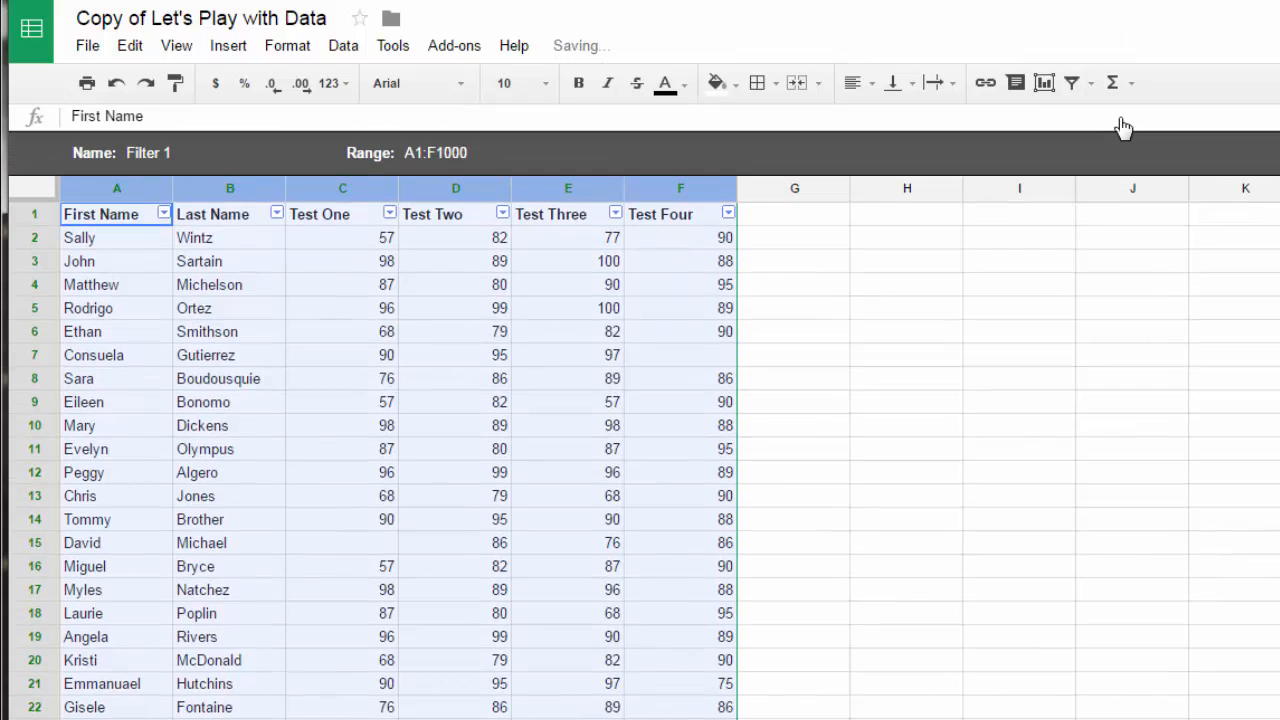
click(995, 430)
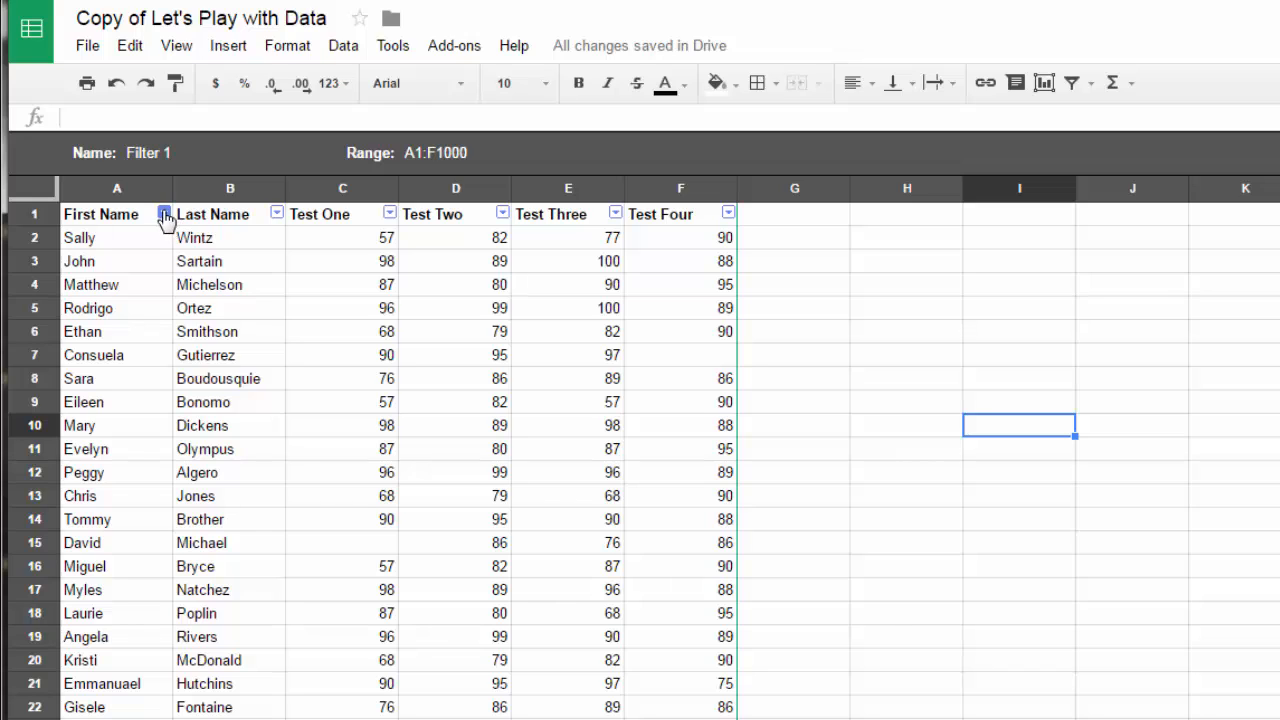
Filter the Test One column by values so that only rows with a score of 90 are shown
click(390, 215)
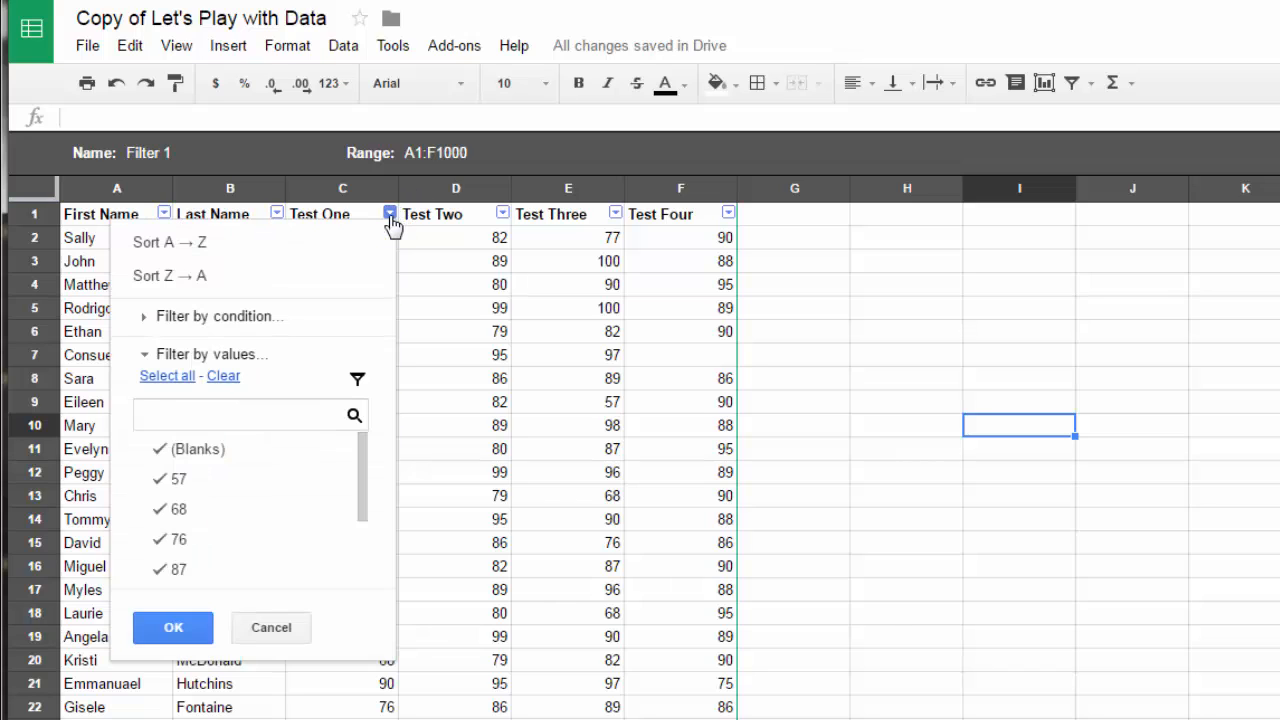
click(222, 377)
scroll(225, 505, down, 3)
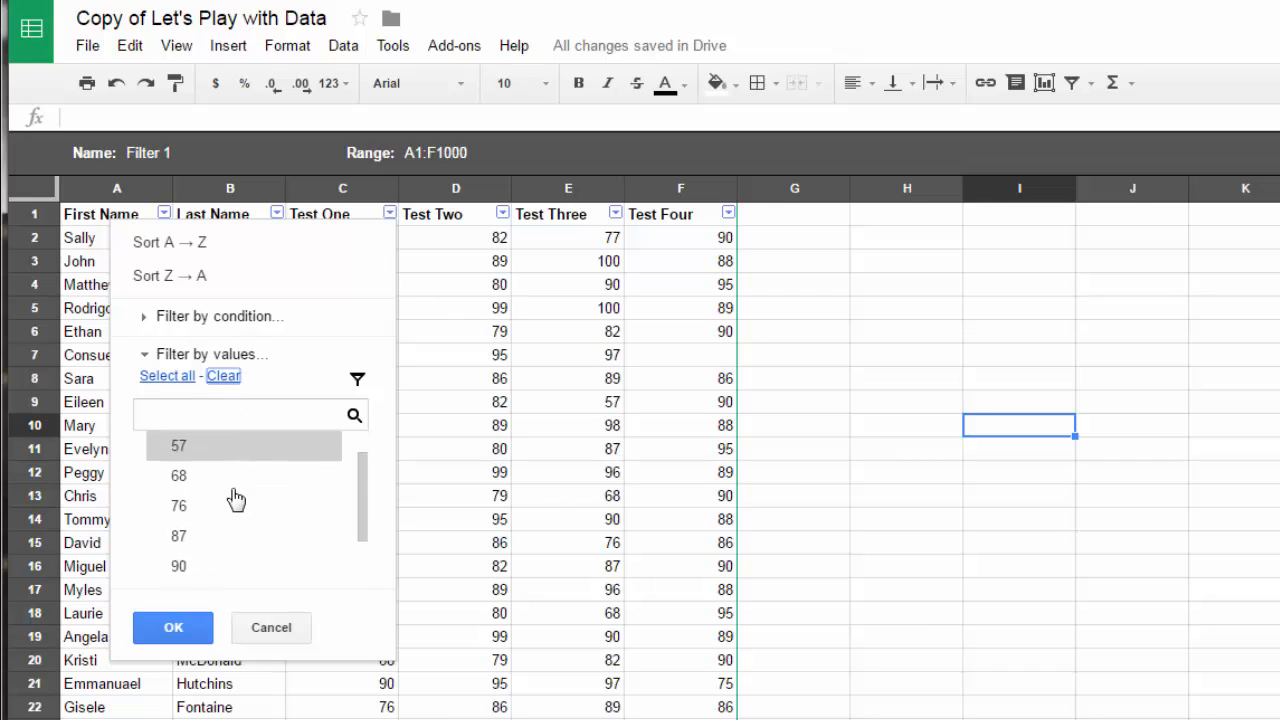
click(220, 508)
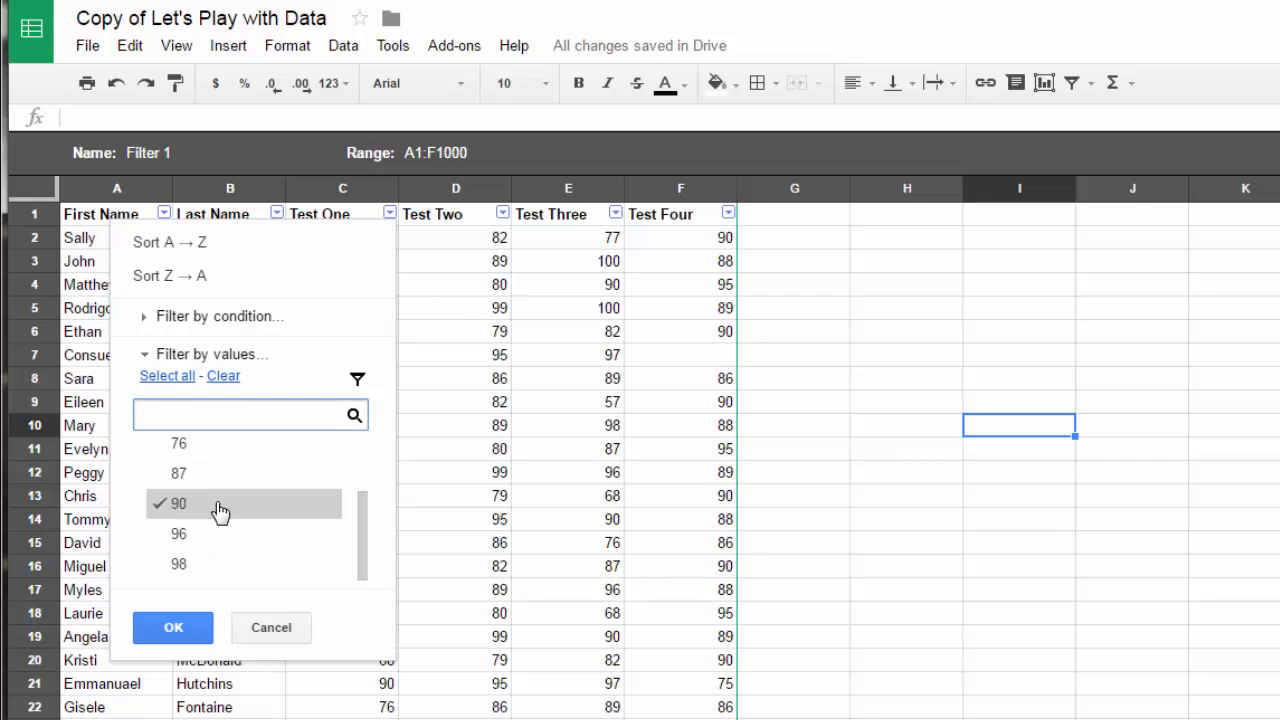
click(173, 627)
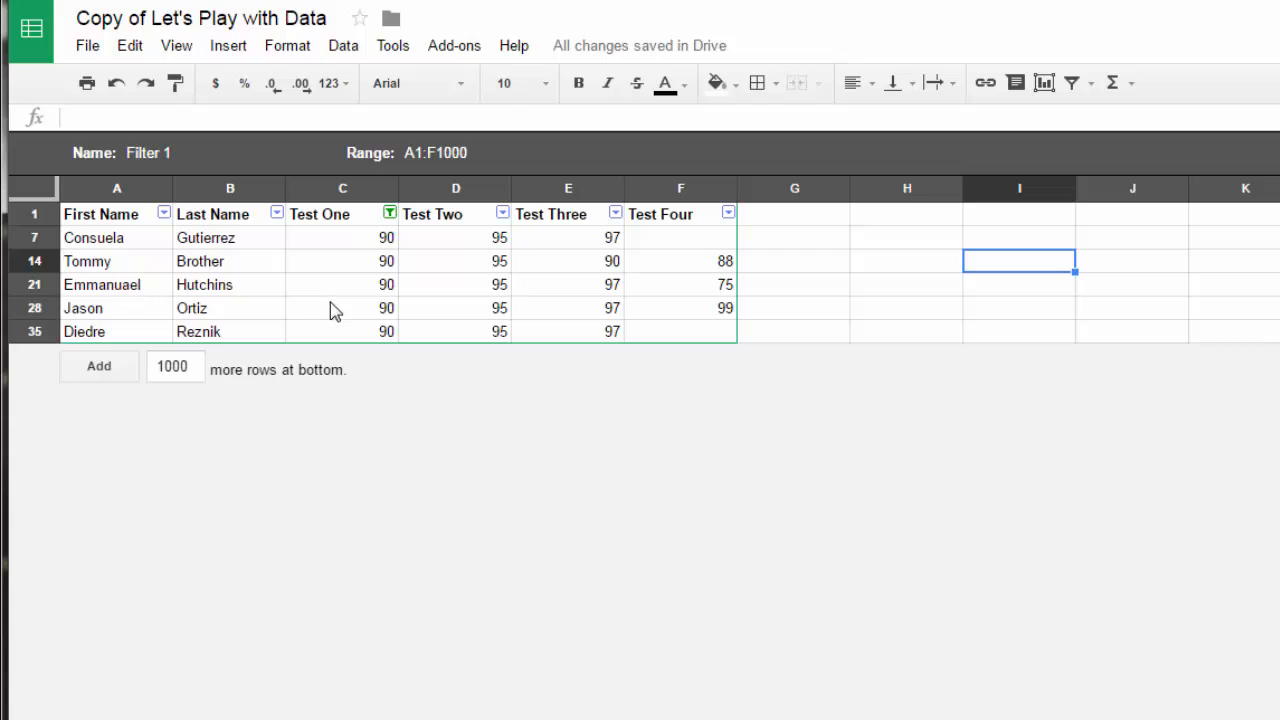
Reset the Test One filter by selecting all of its values again
click(389, 214)
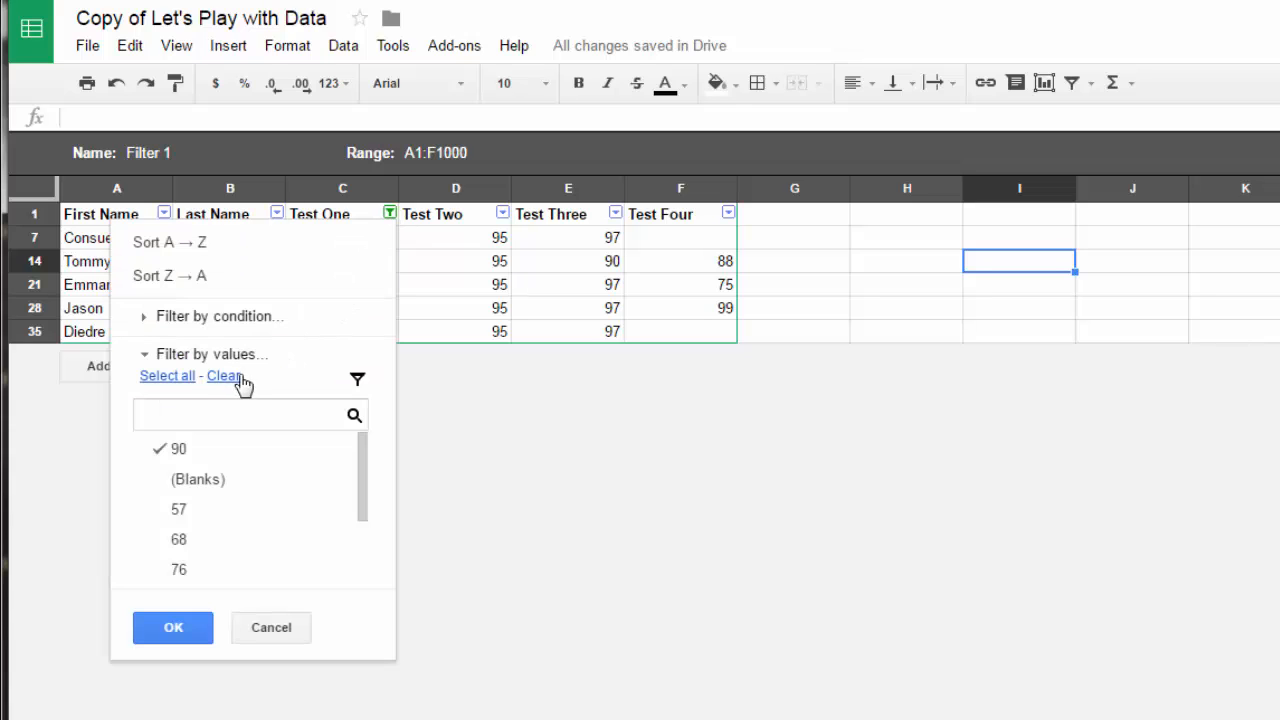
click(167, 376)
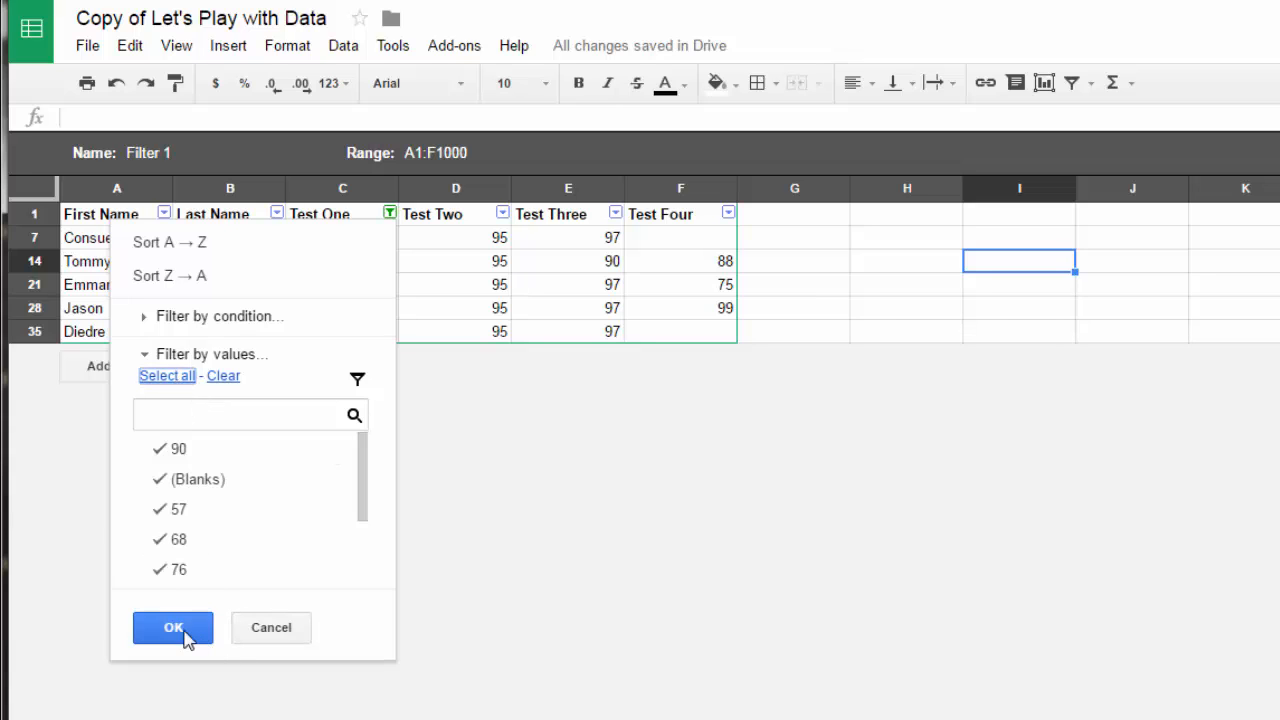
click(188, 632)
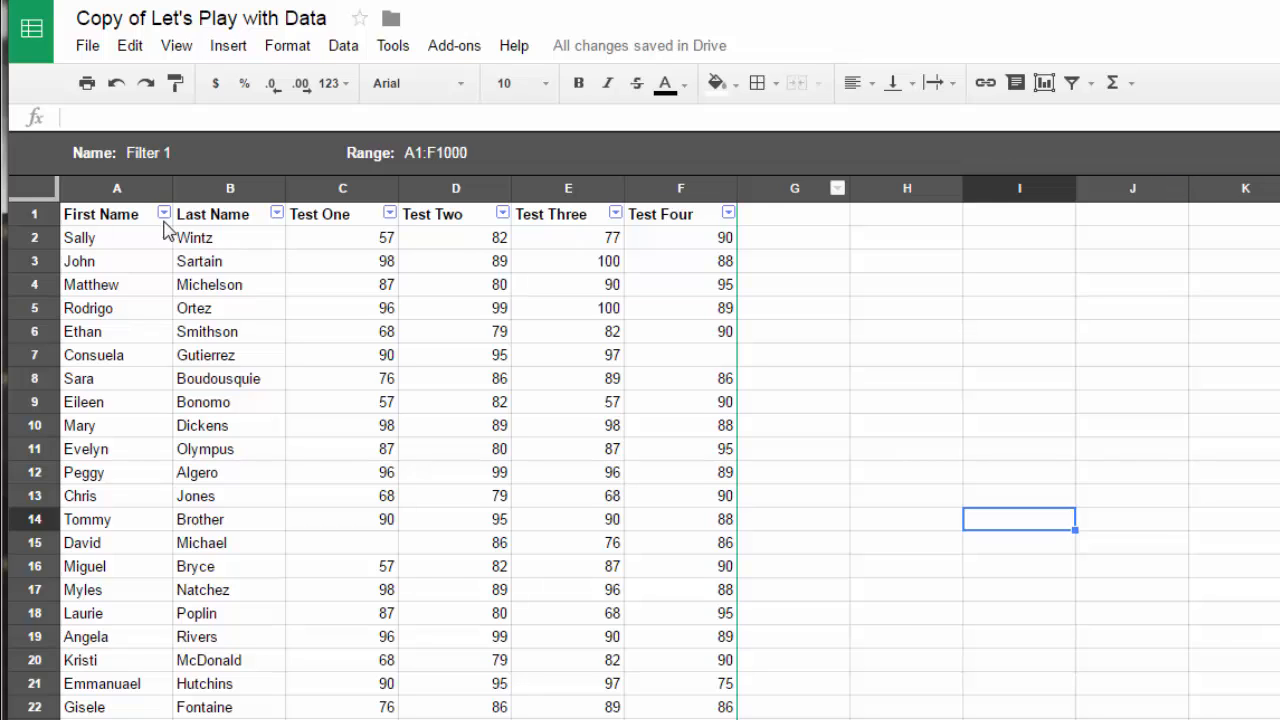
Filter the Last Name column by values so that only the student whose surname comes last alphabetically is shown
click(277, 214)
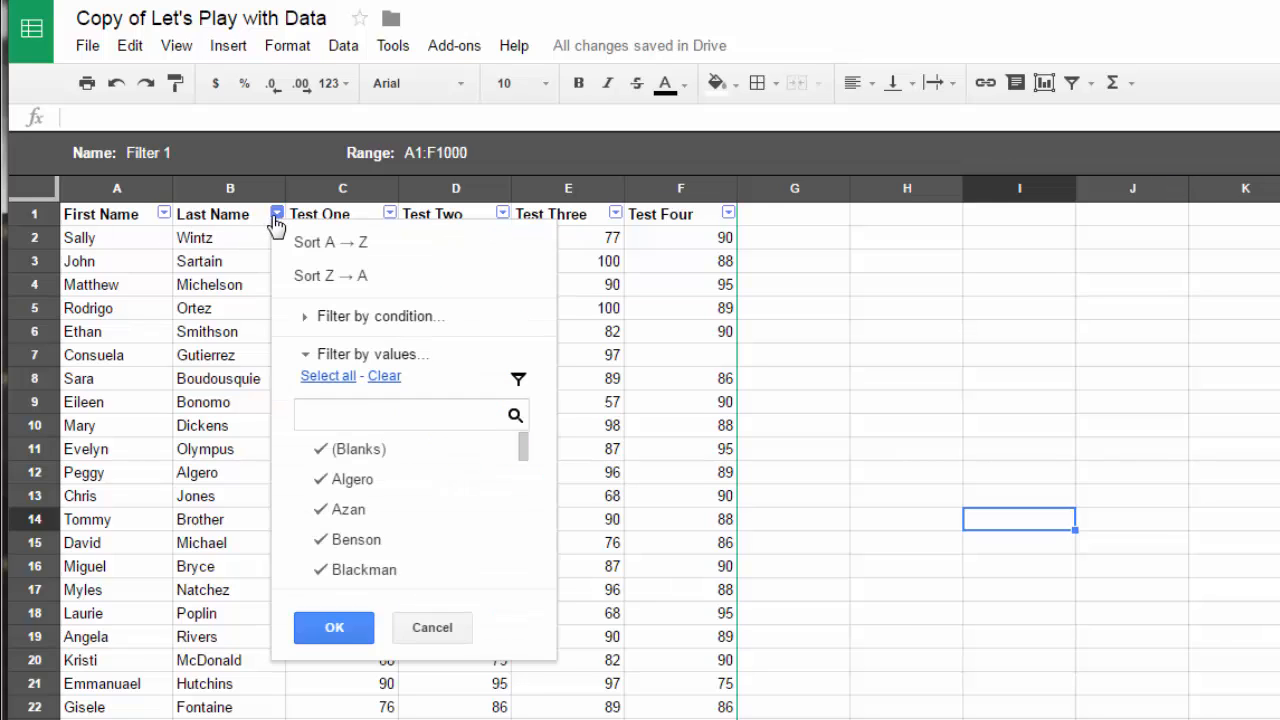
scroll(395, 485, down, 3)
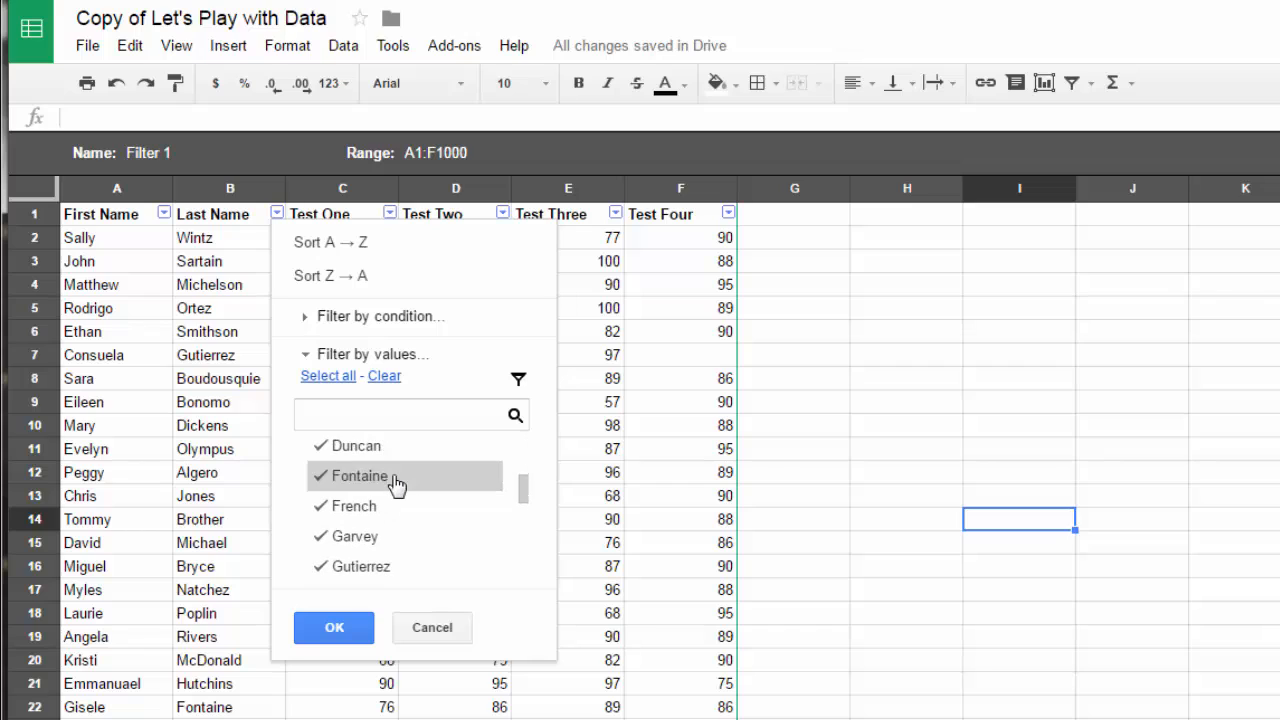
click(384, 376)
scroll(401, 492, down, 4)
scroll(403, 491, down, 5)
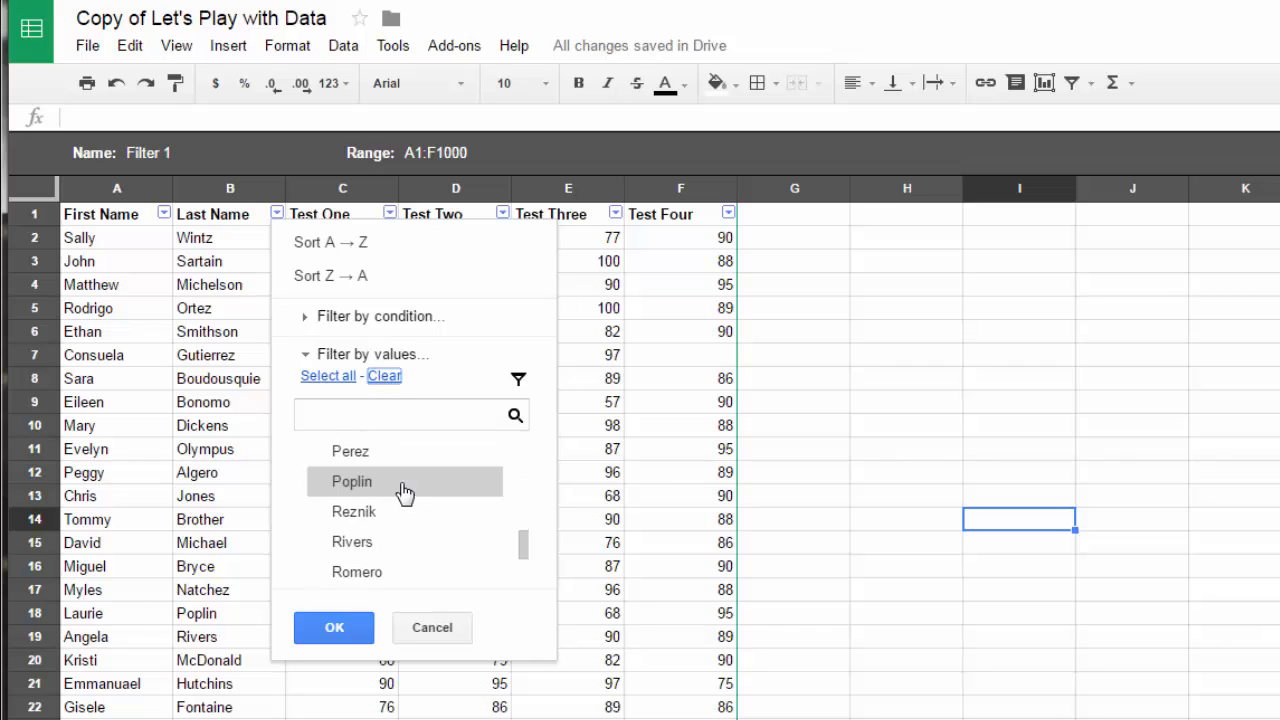
click(383, 566)
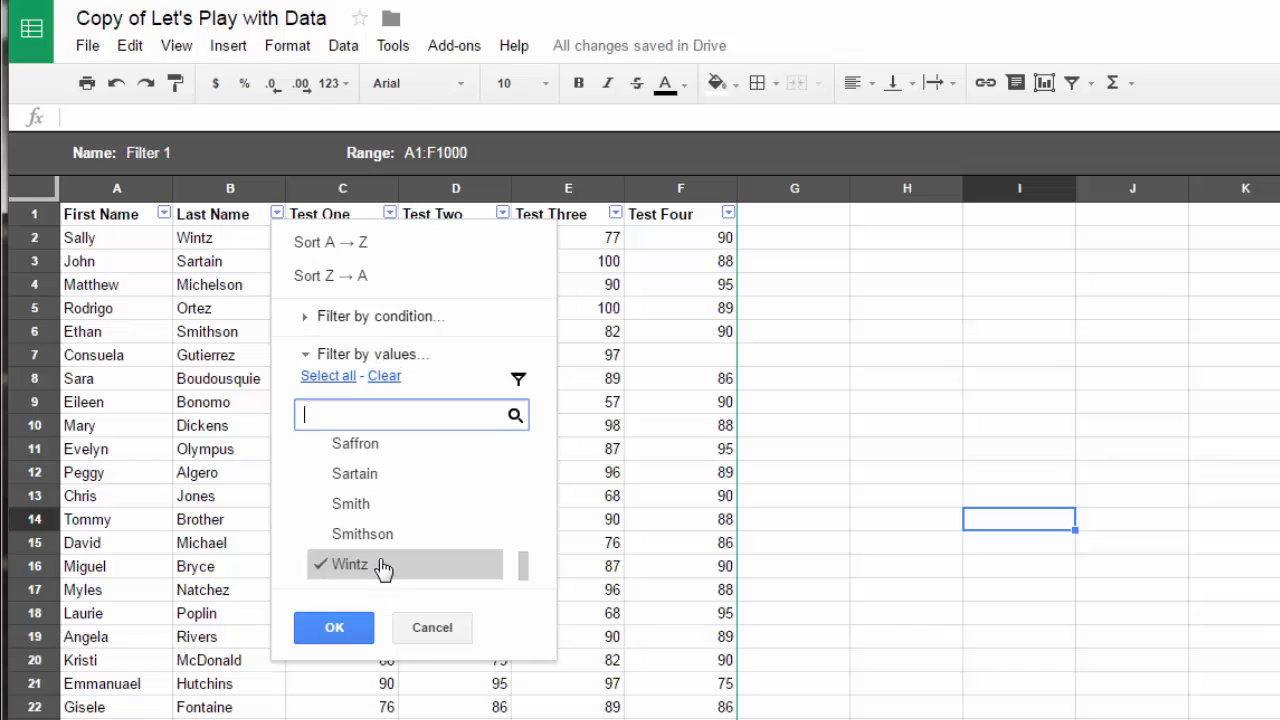
click(335, 630)
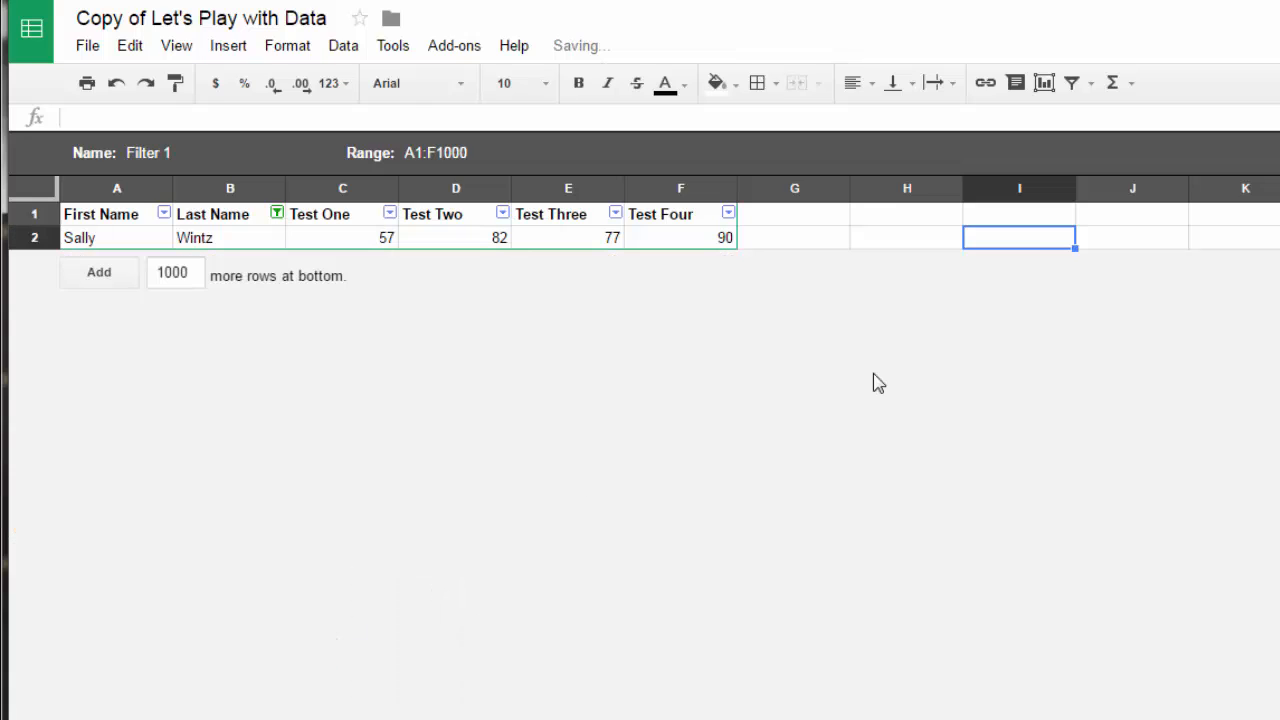
Reset the Last Name filter by selecting all of its values again, and close the filter view
click(277, 214)
click(331, 377)
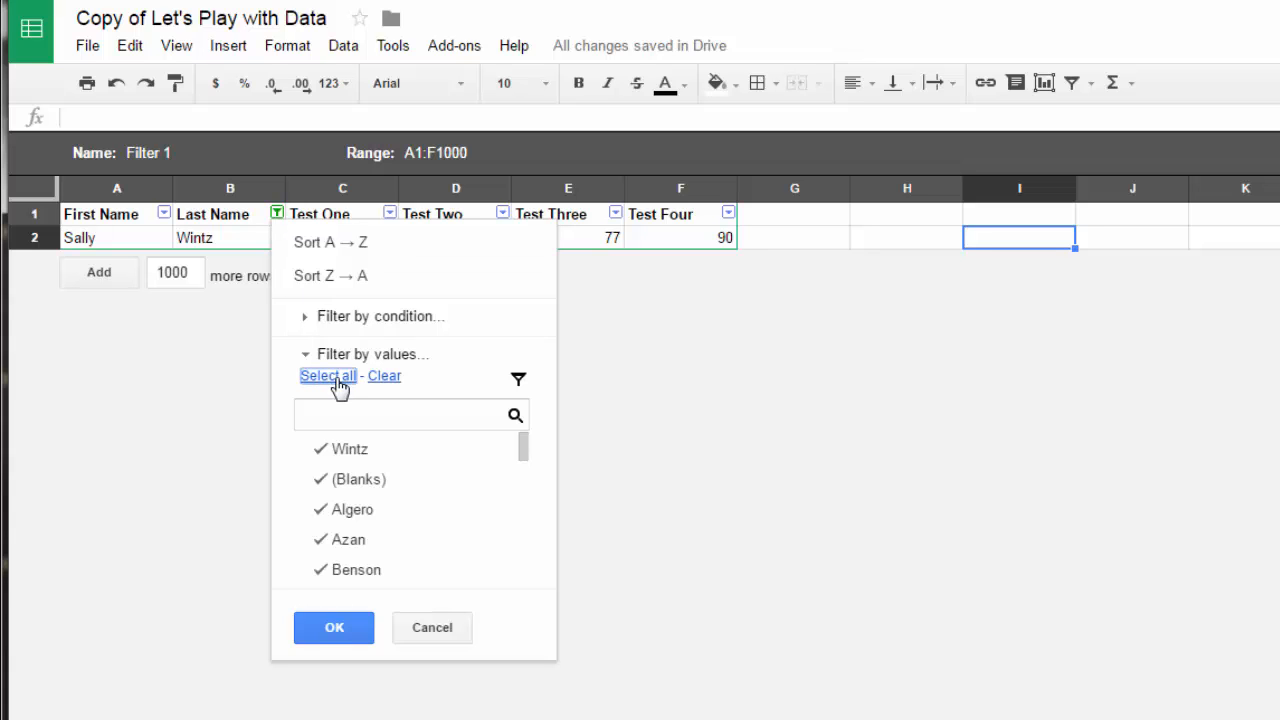
click(332, 629)
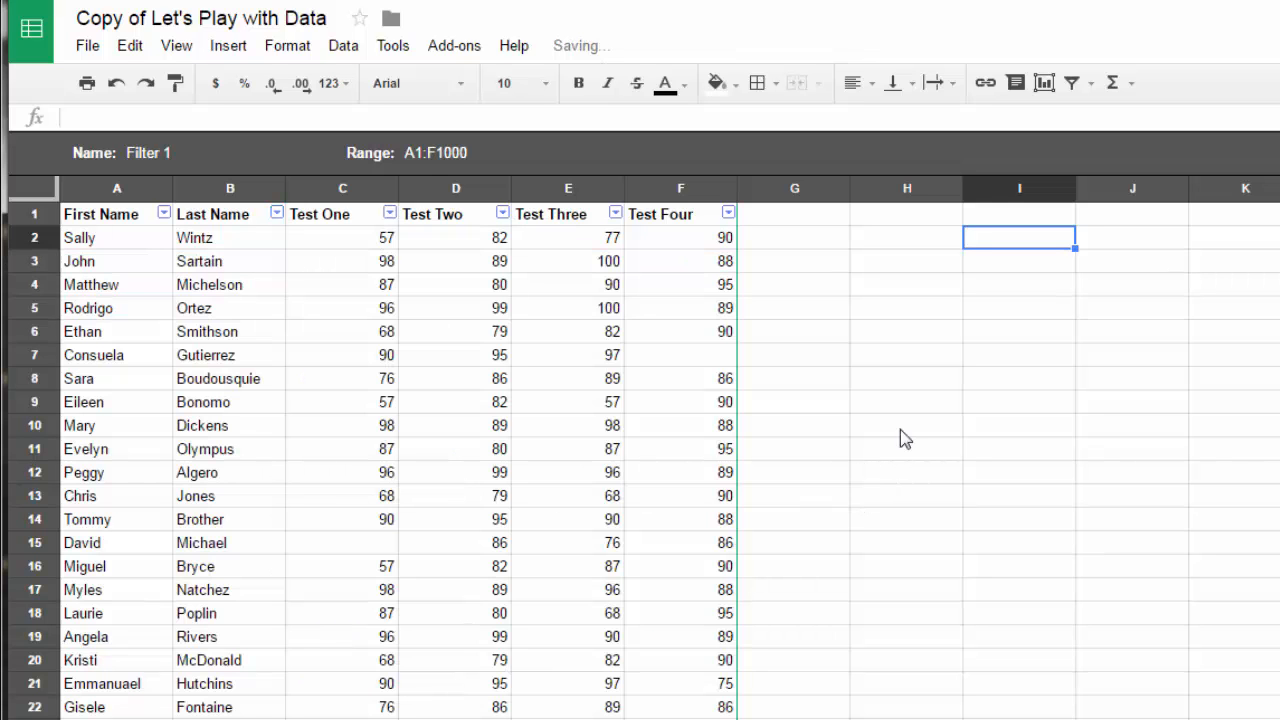
click(1262, 152)
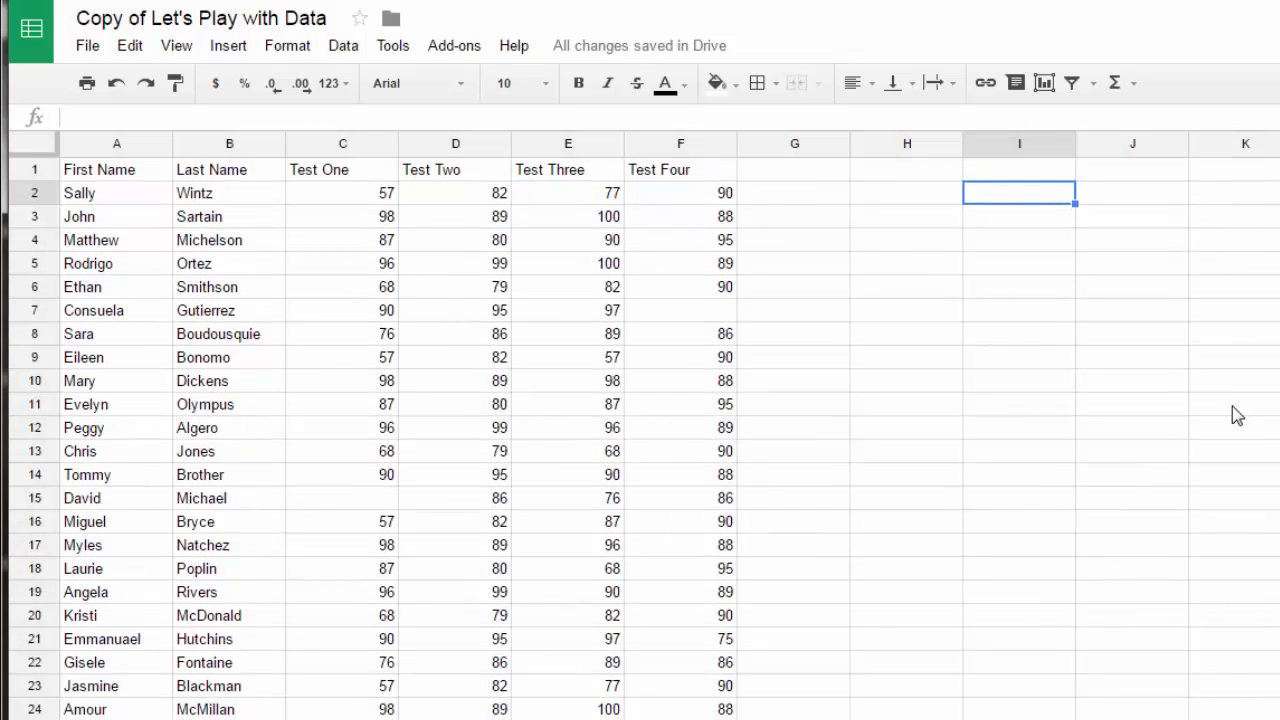
Turn on a regular filter for the four test score columns, C to F
click(342, 148)
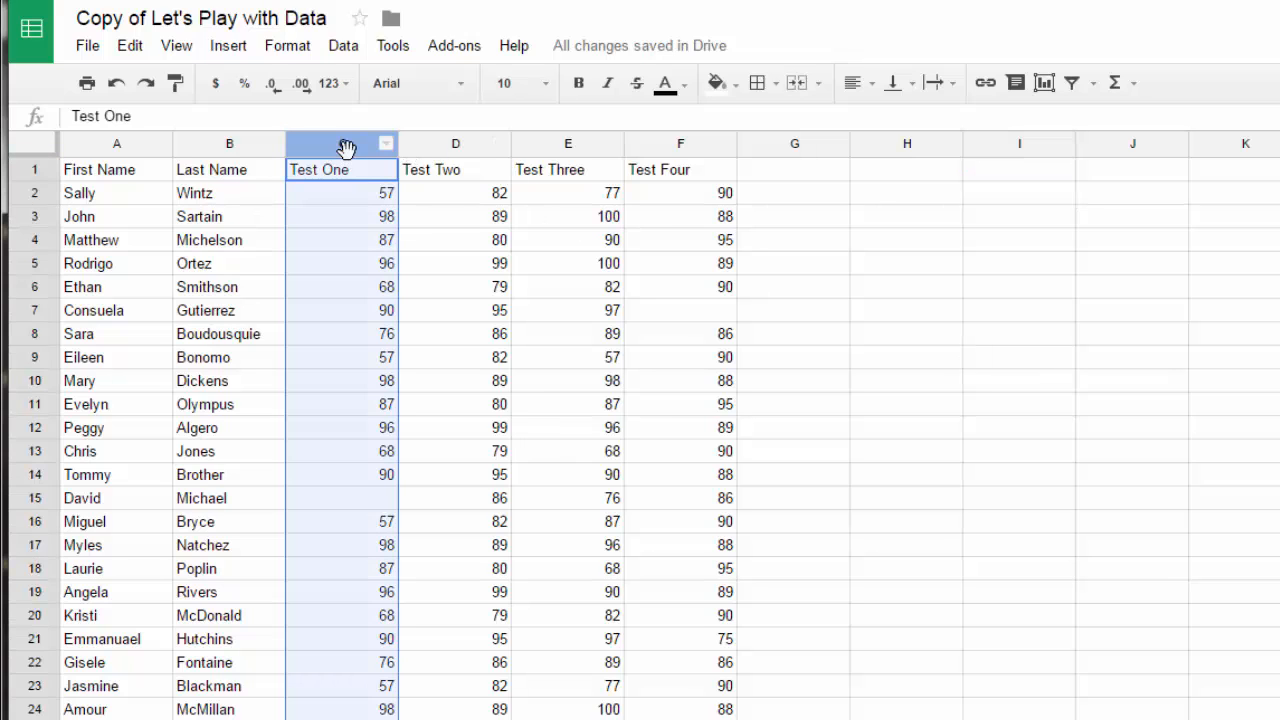
click(888, 321)
drag(364, 145, 688, 152)
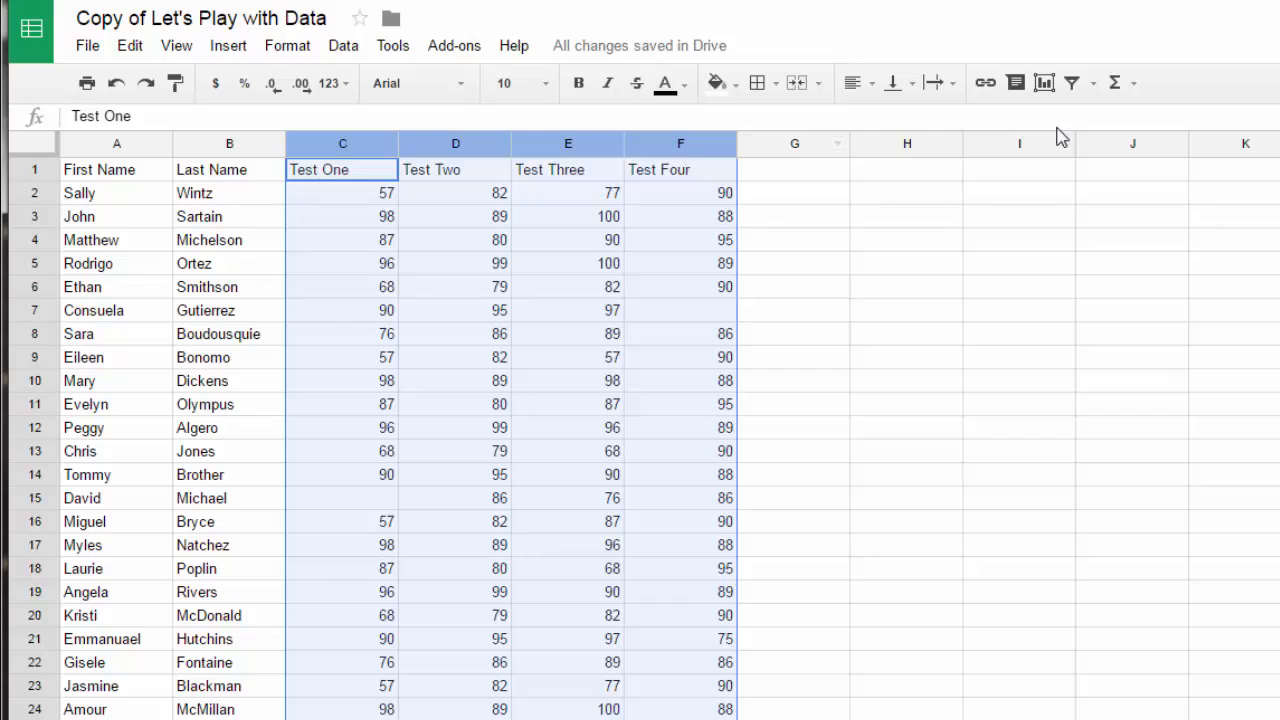
click(1093, 85)
click(1071, 84)
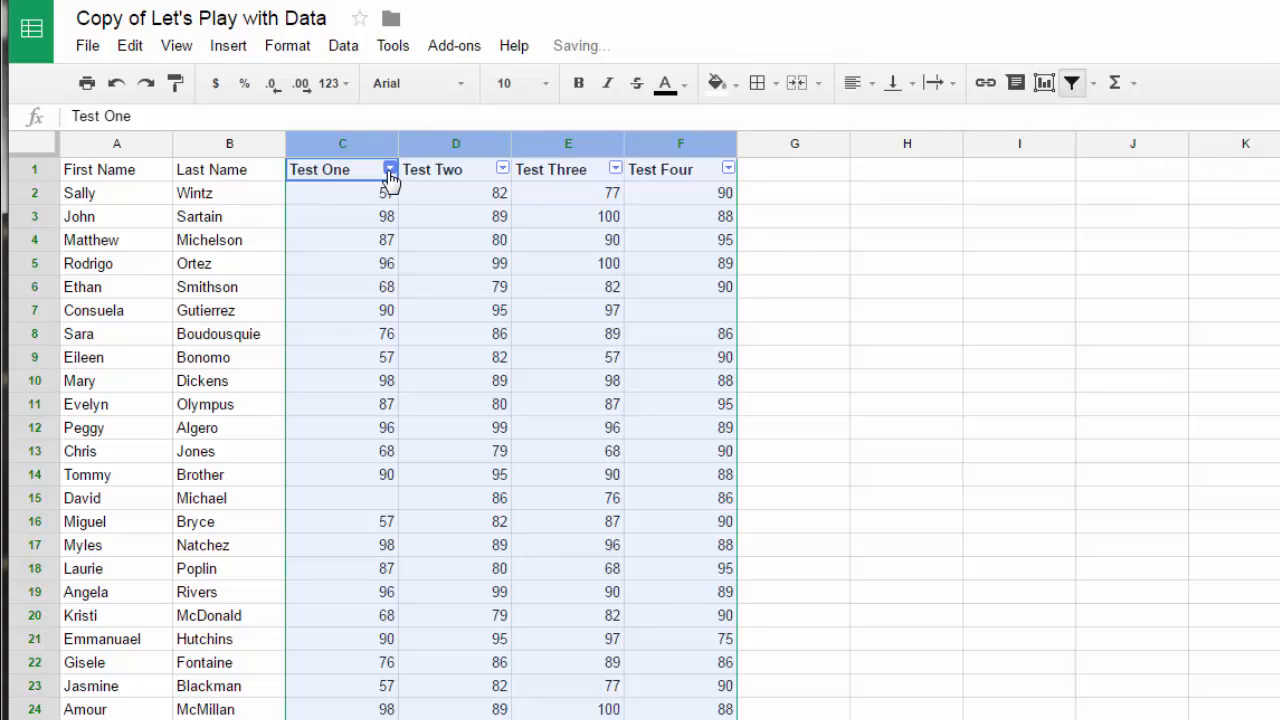
click(812, 241)
Filter the Test One column by the condition "Cell is empty" to show students without a score
click(390, 169)
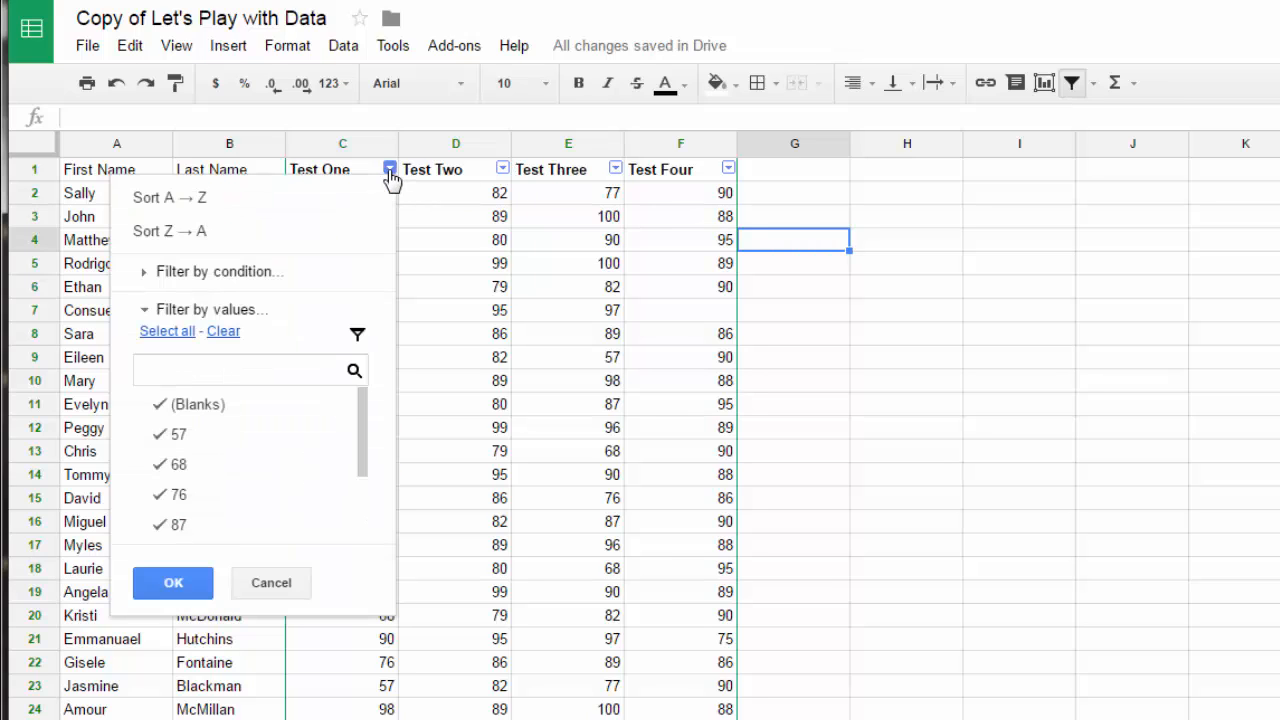
click(146, 273)
click(250, 310)
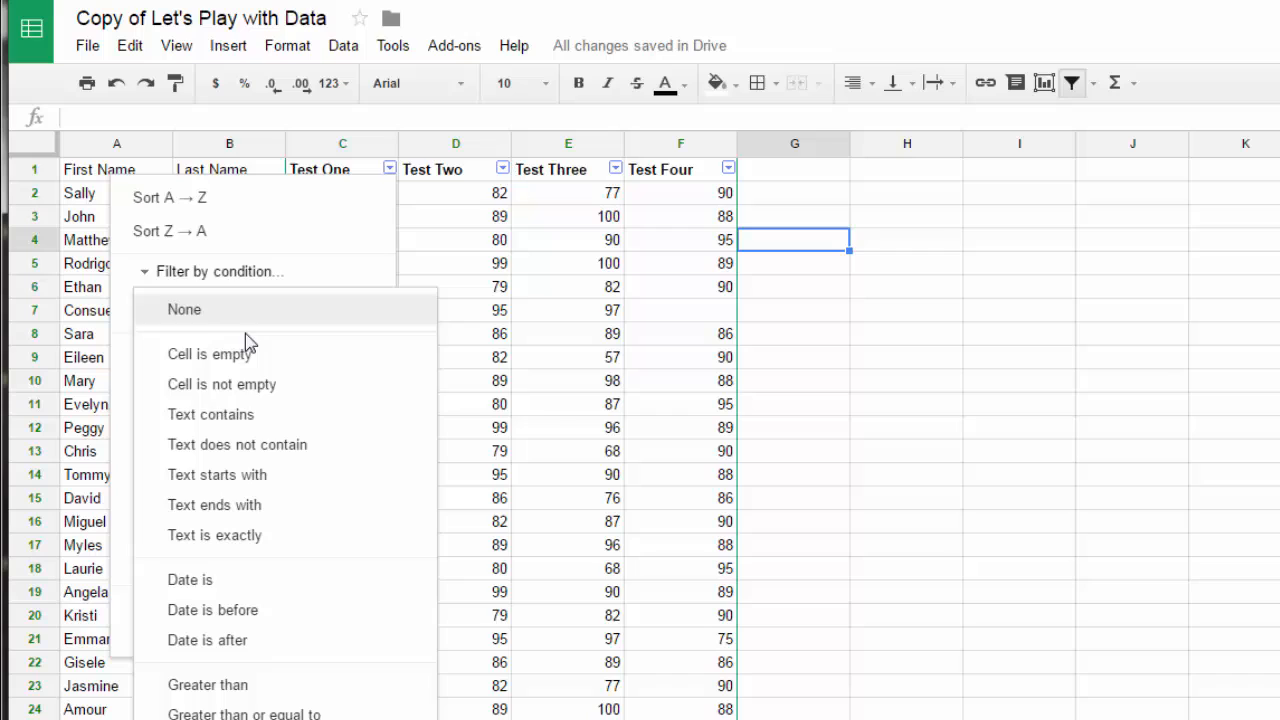
click(301, 368)
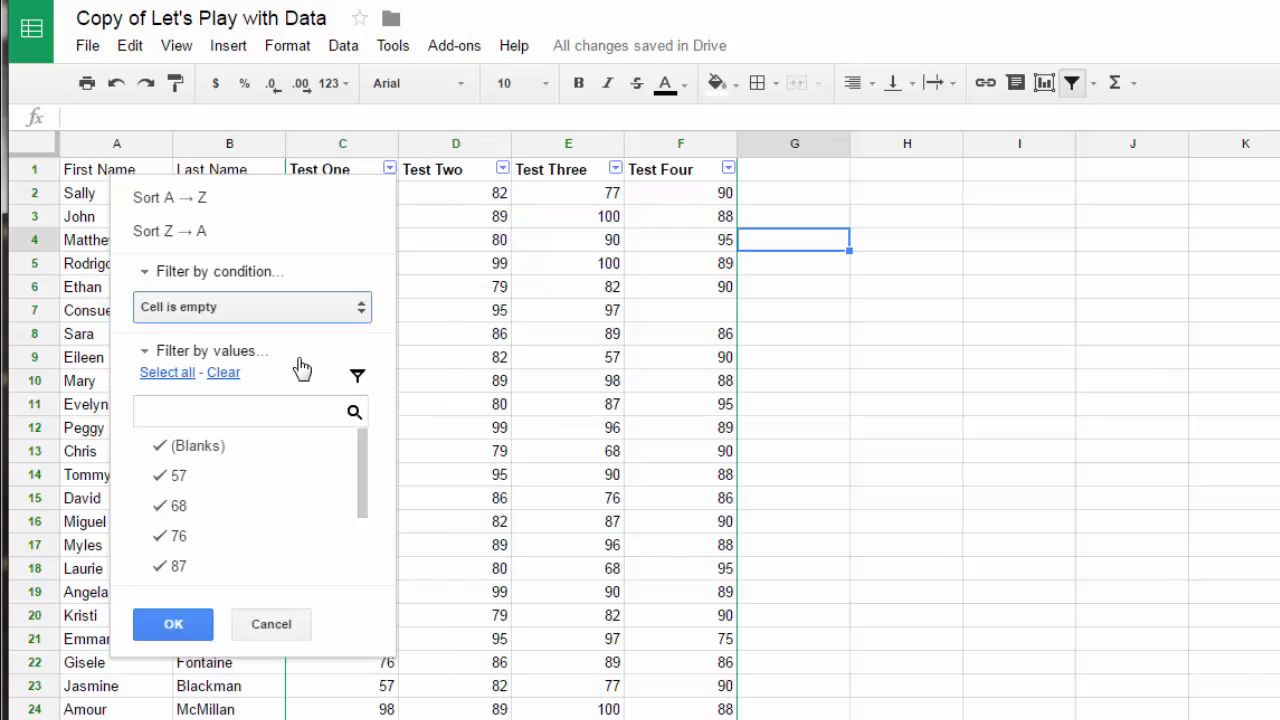
click(202, 624)
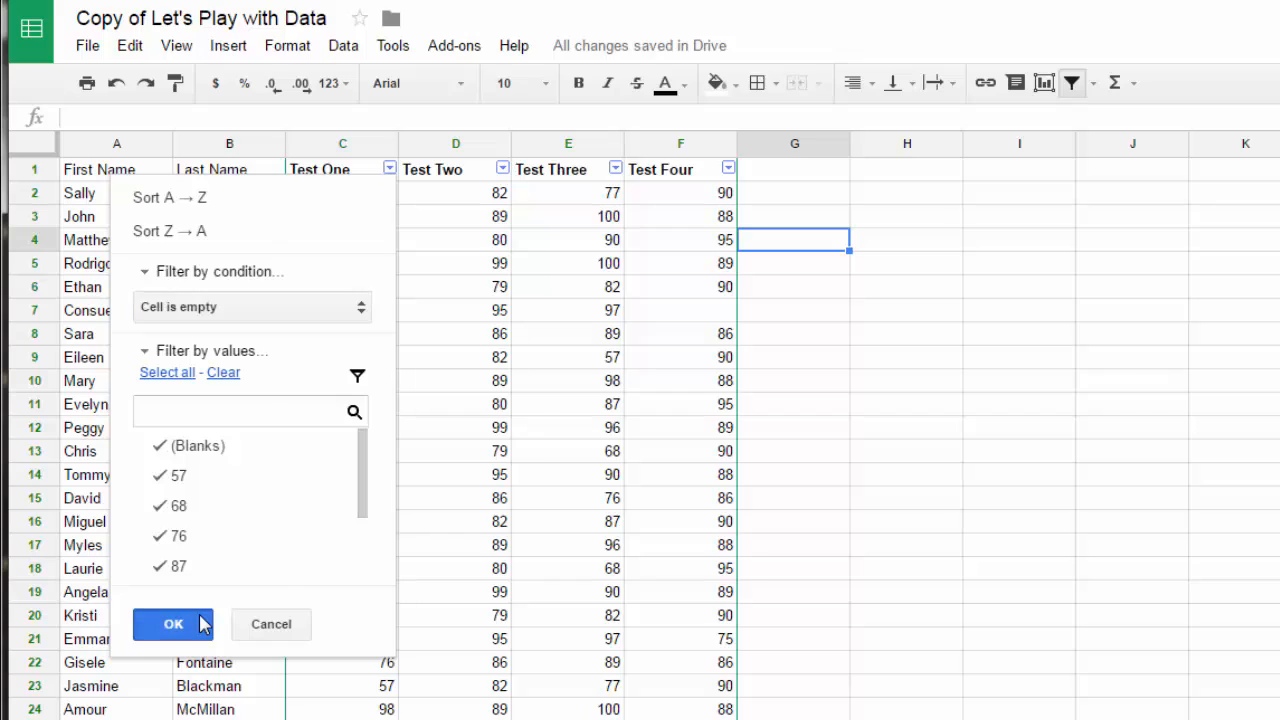
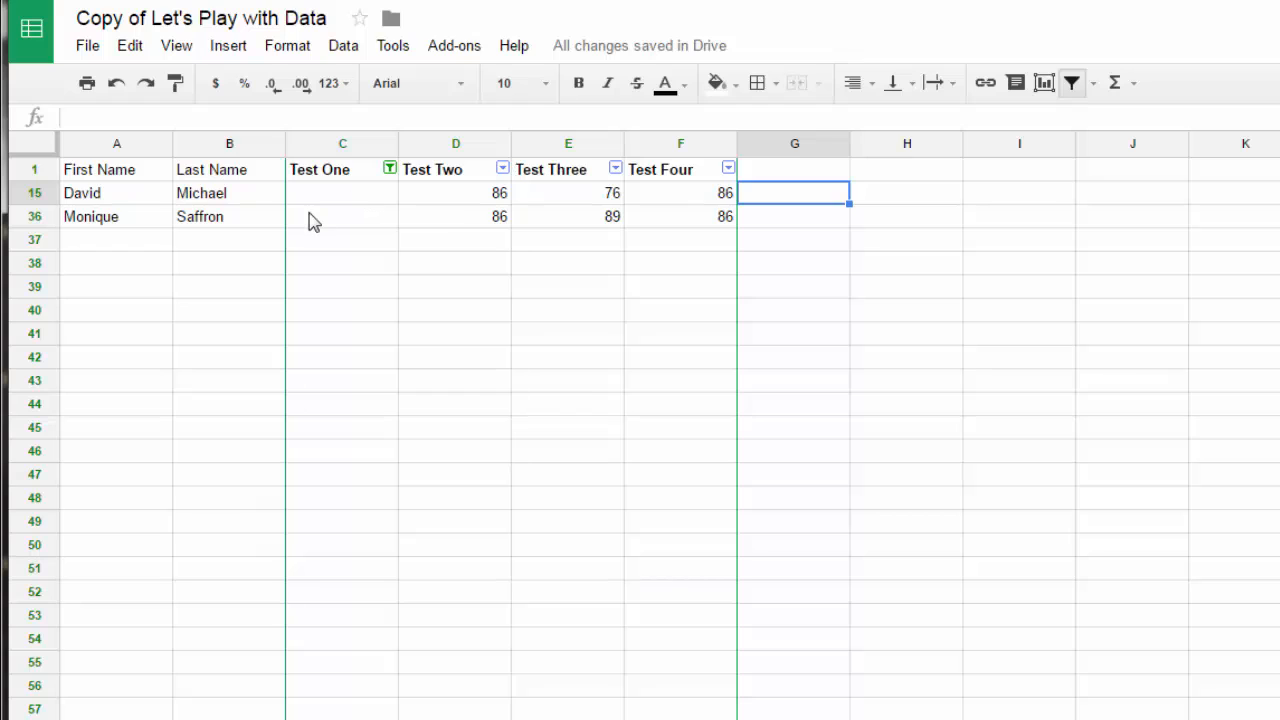
Remove the empty-cell condition from the Test One filter by setting it to None
click(390, 168)
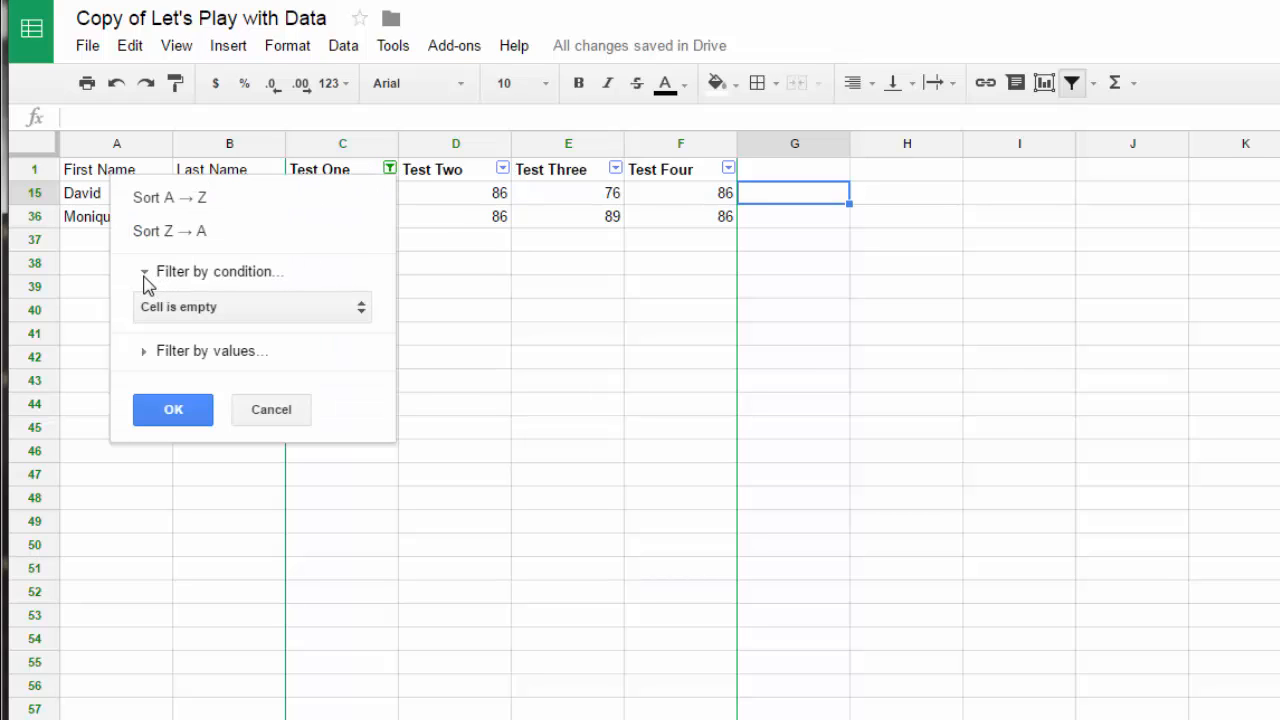
click(361, 313)
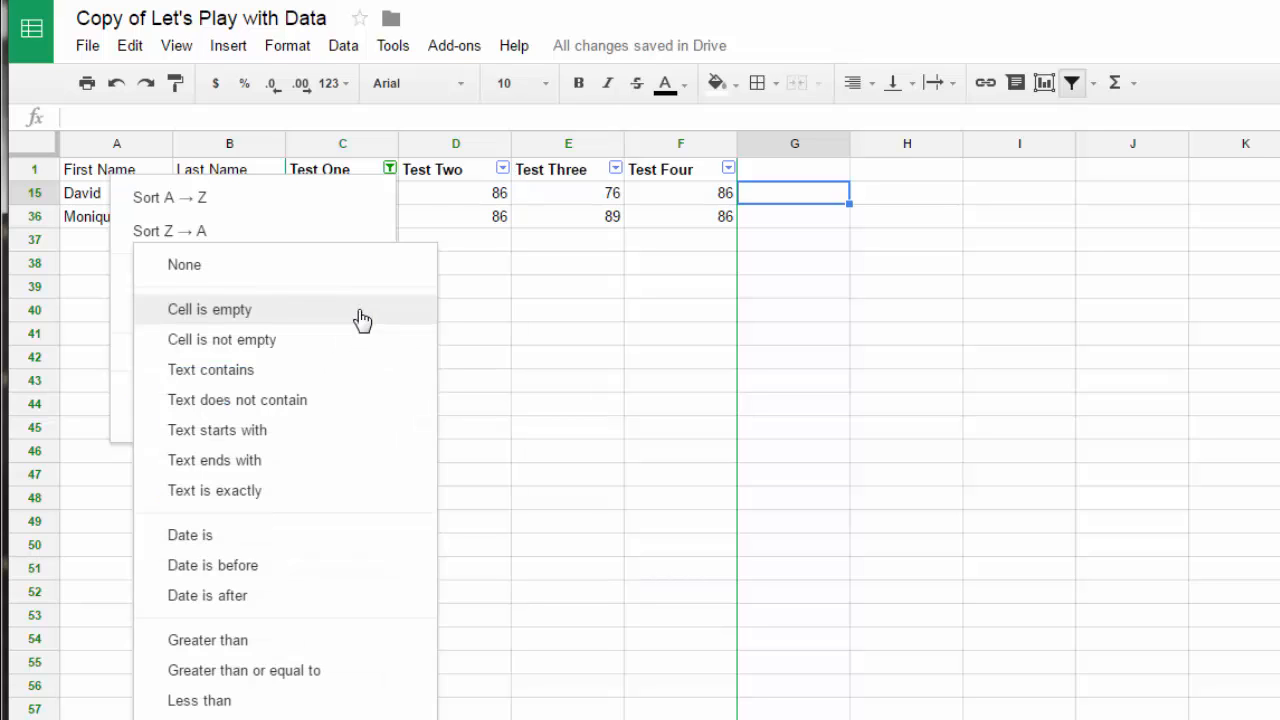
click(257, 277)
click(173, 410)
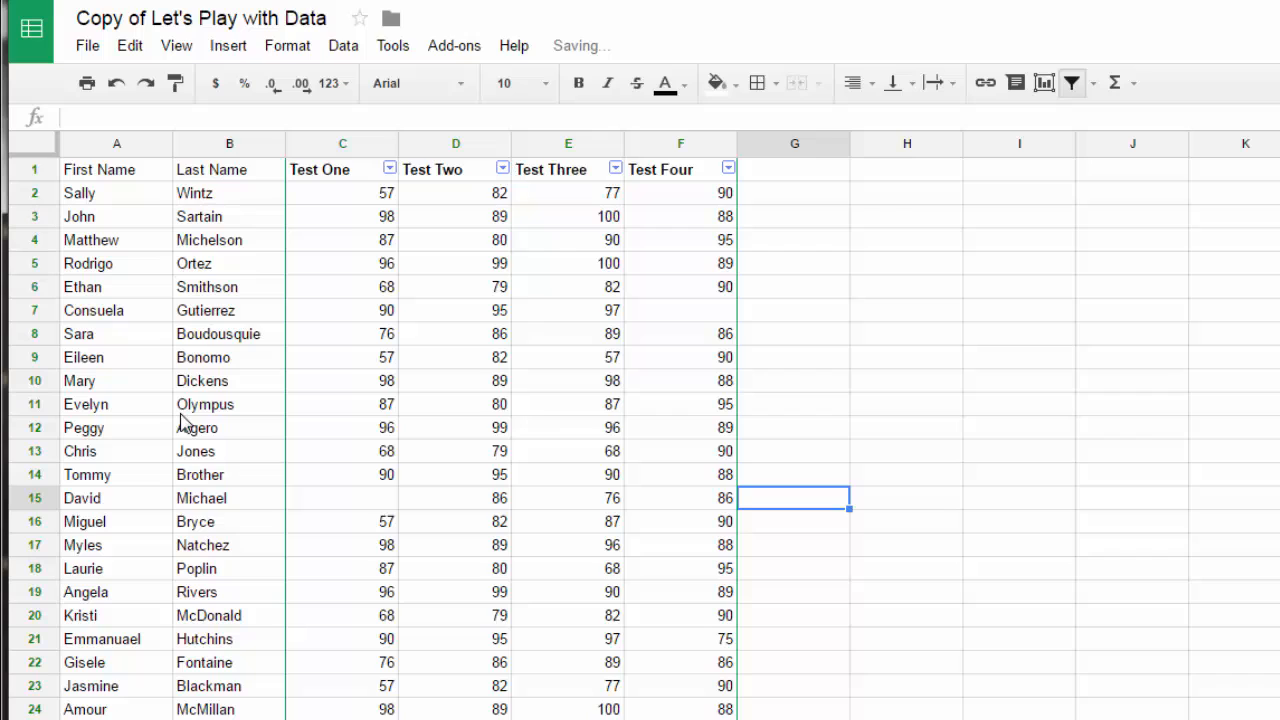
click(1143, 432)
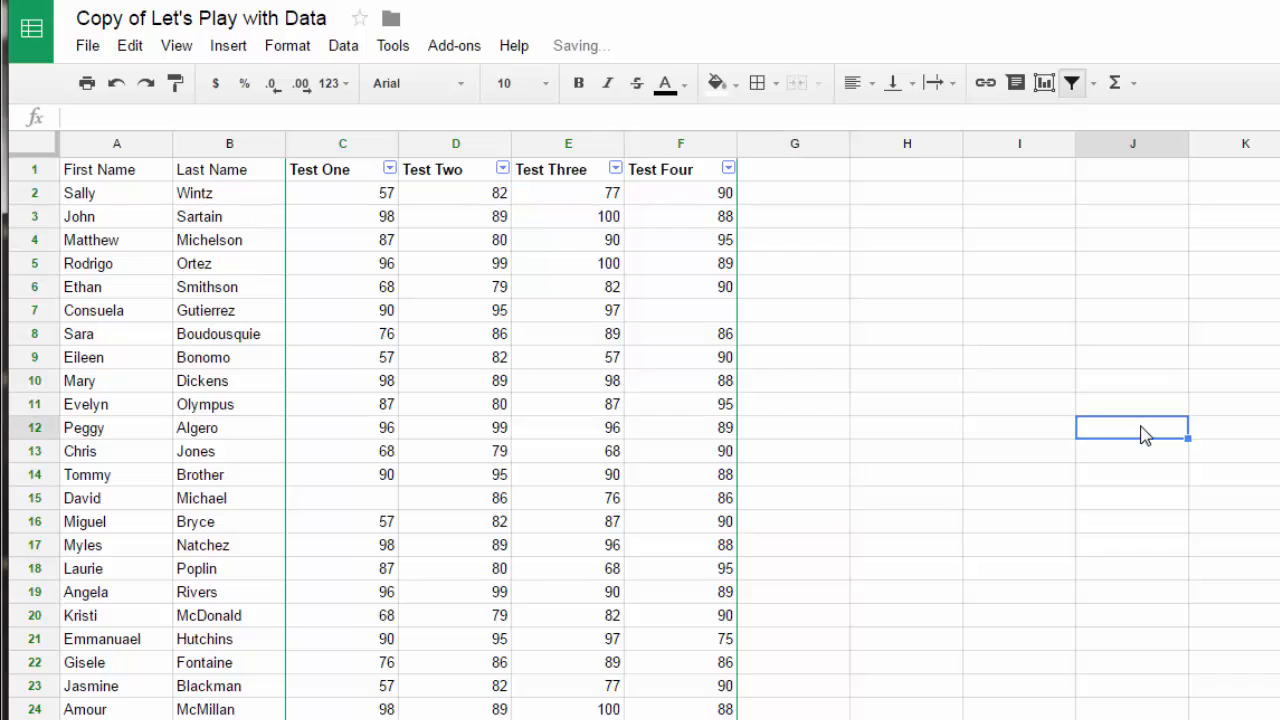
Filter the Test One column by condition so that only scores less than 60 are shown
click(389, 170)
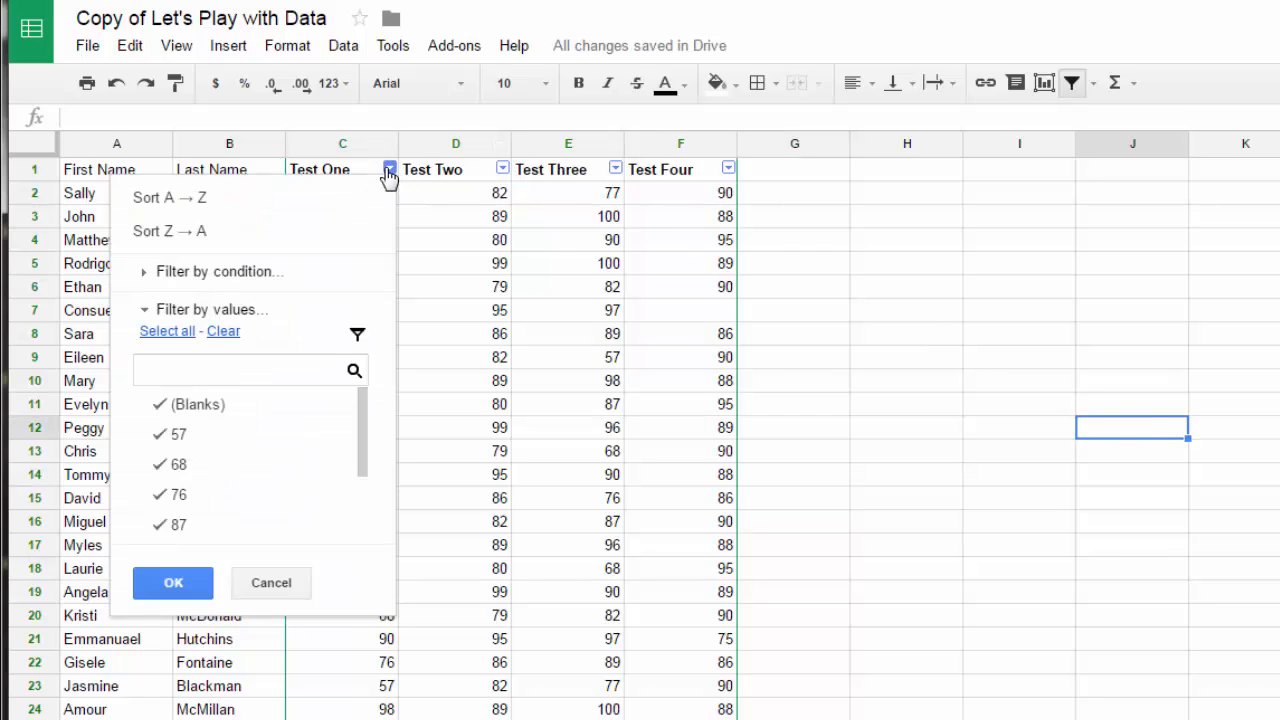
click(145, 274)
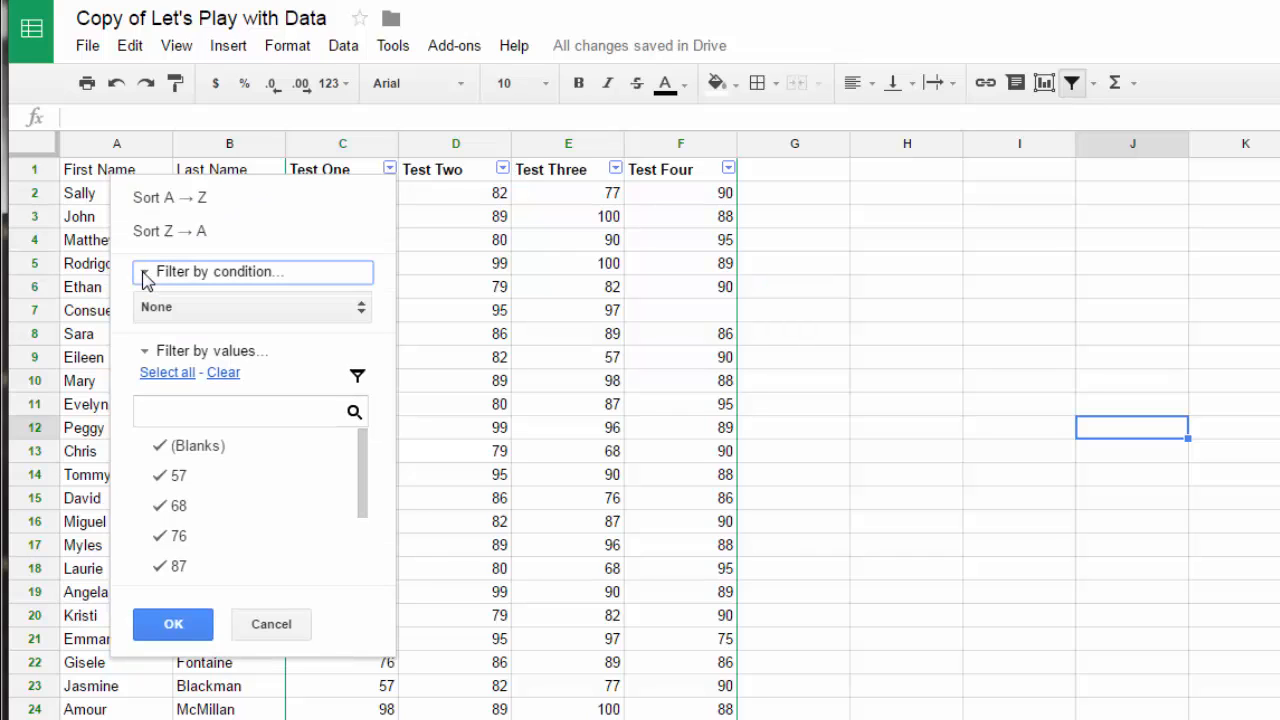
click(250, 310)
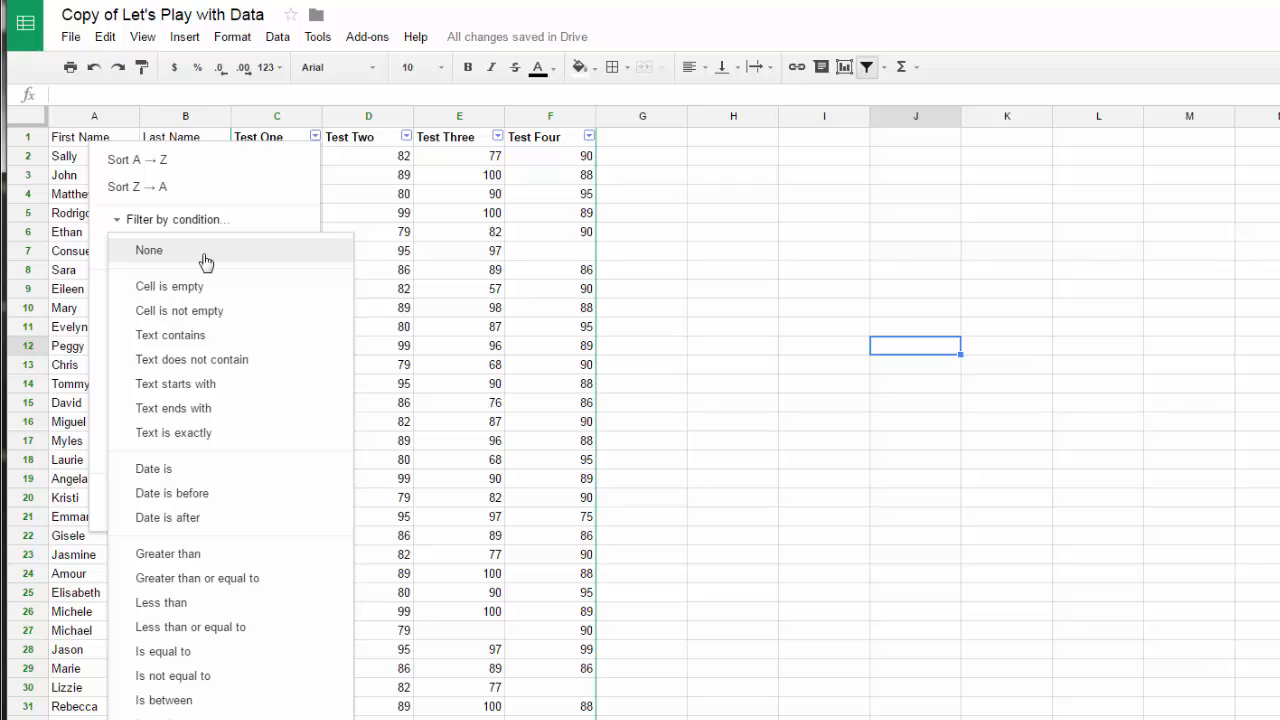
click(228, 610)
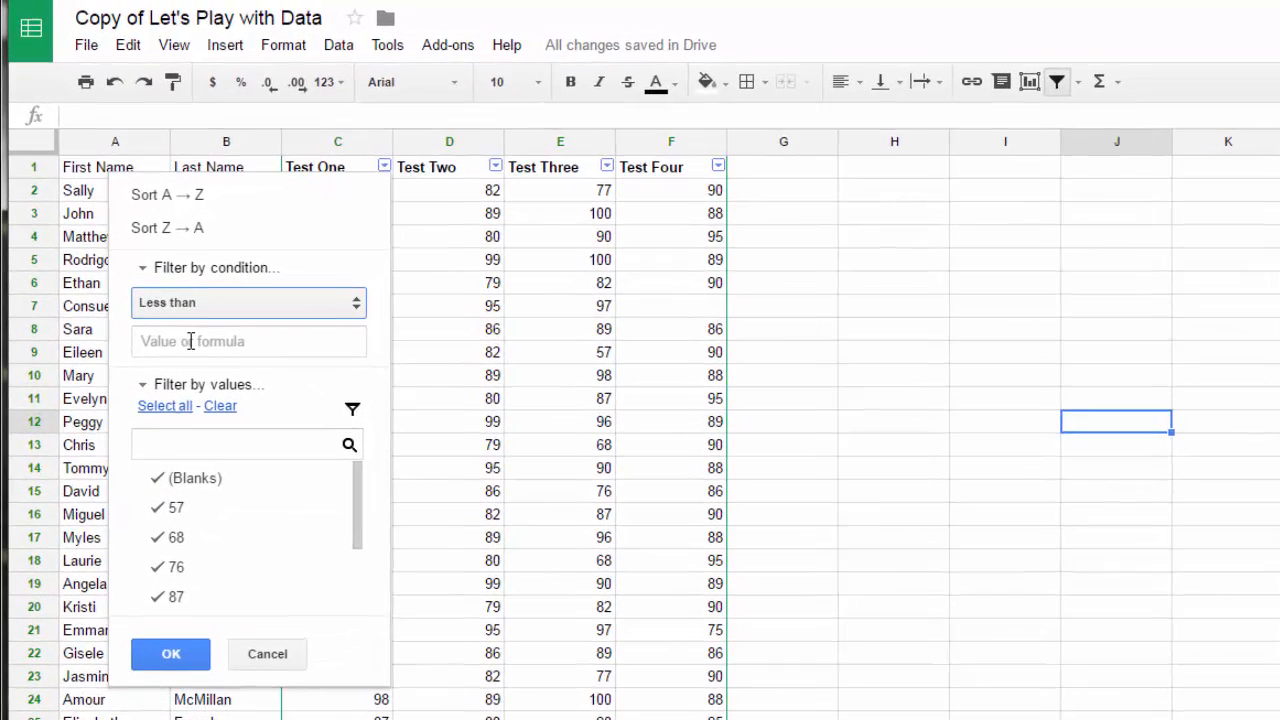
click(157, 279)
text(6)
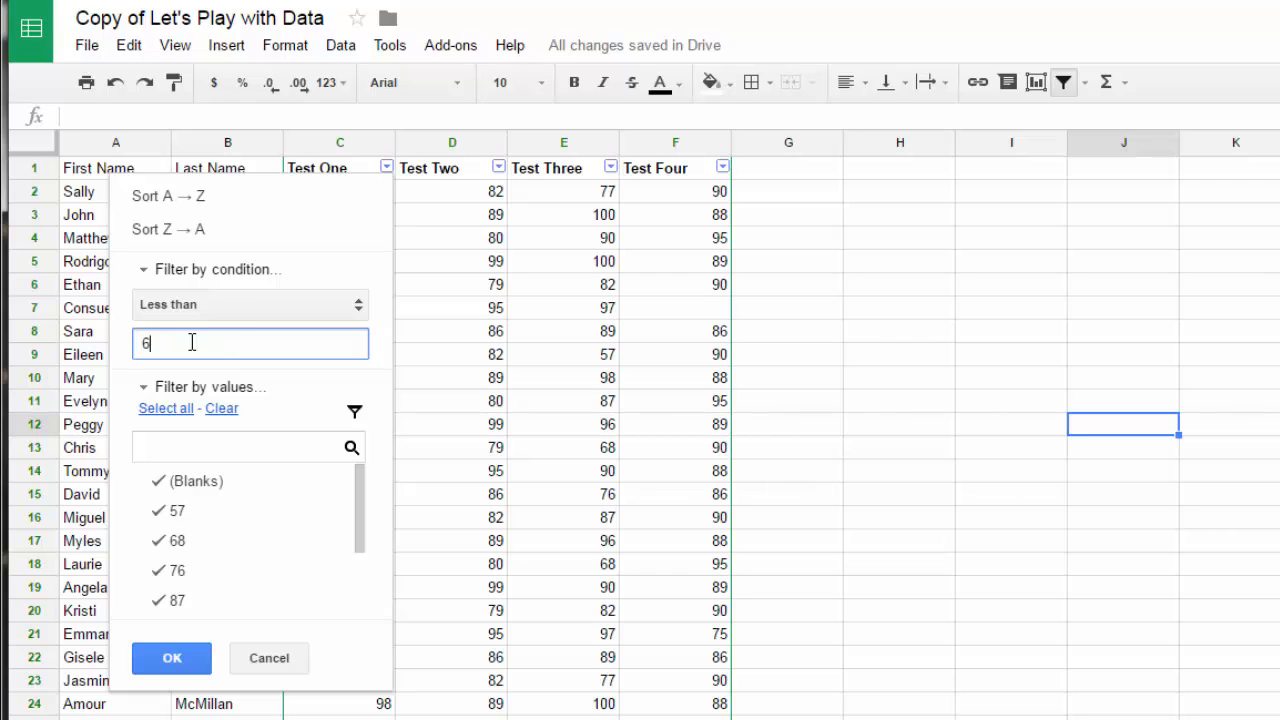
text(0)
click(185, 668)
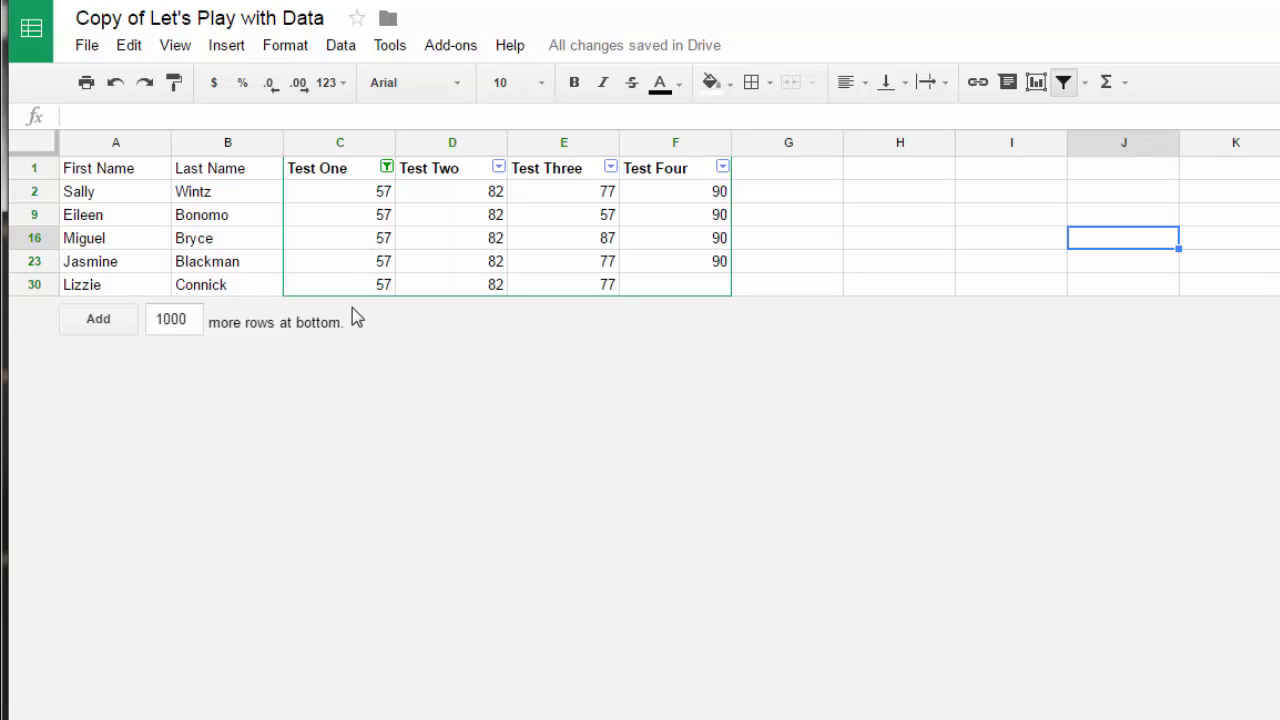
Set the Test One filter condition back to None in place of the "Less than" condition
click(387, 167)
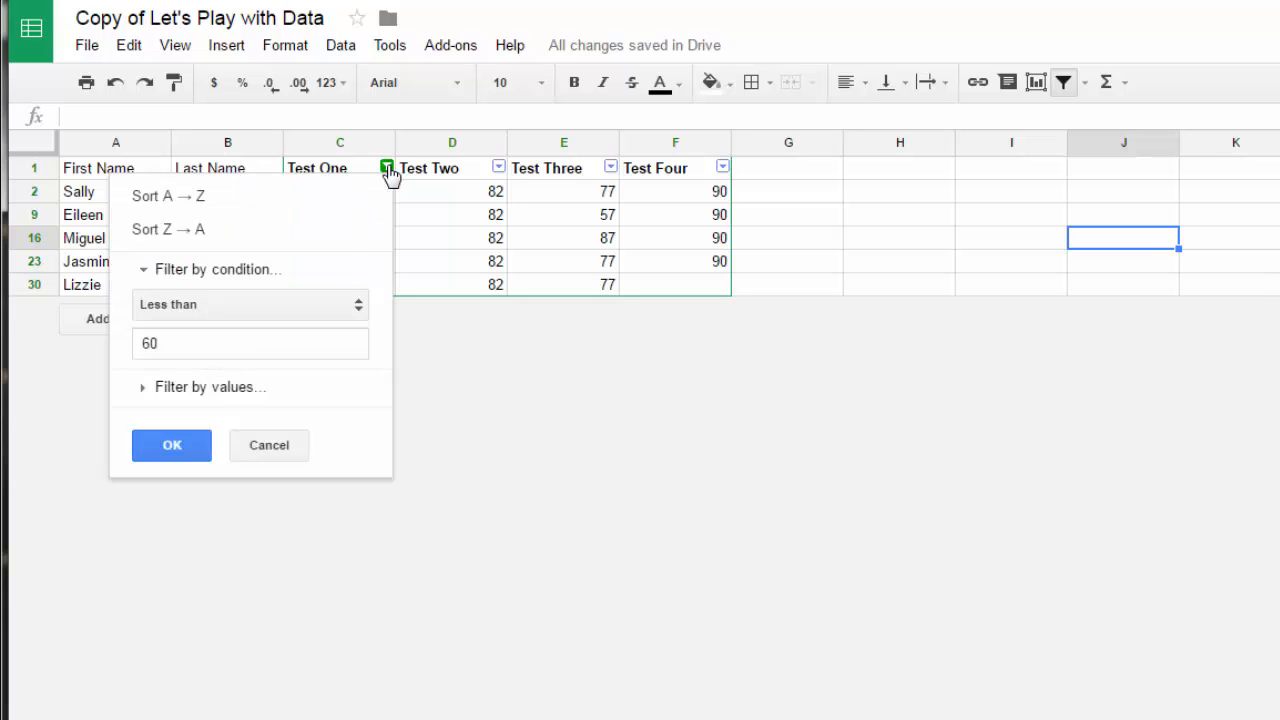
click(337, 310)
click(197, 19)
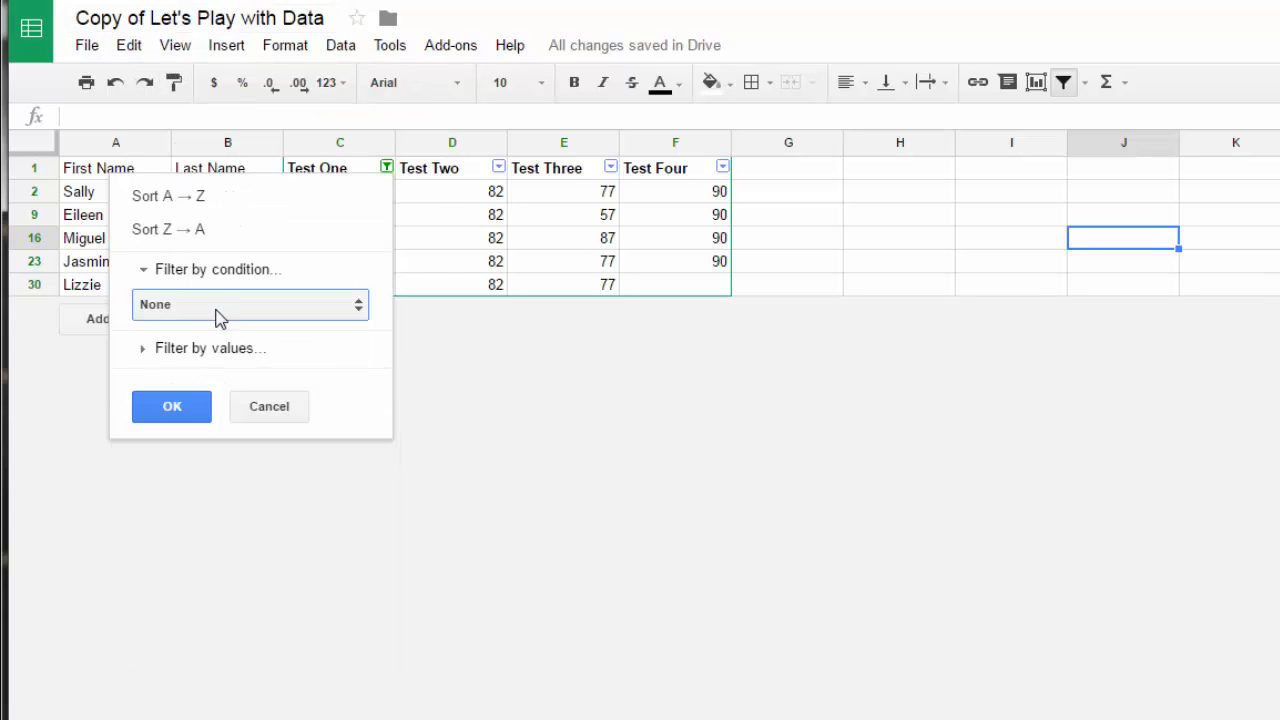
click(184, 412)
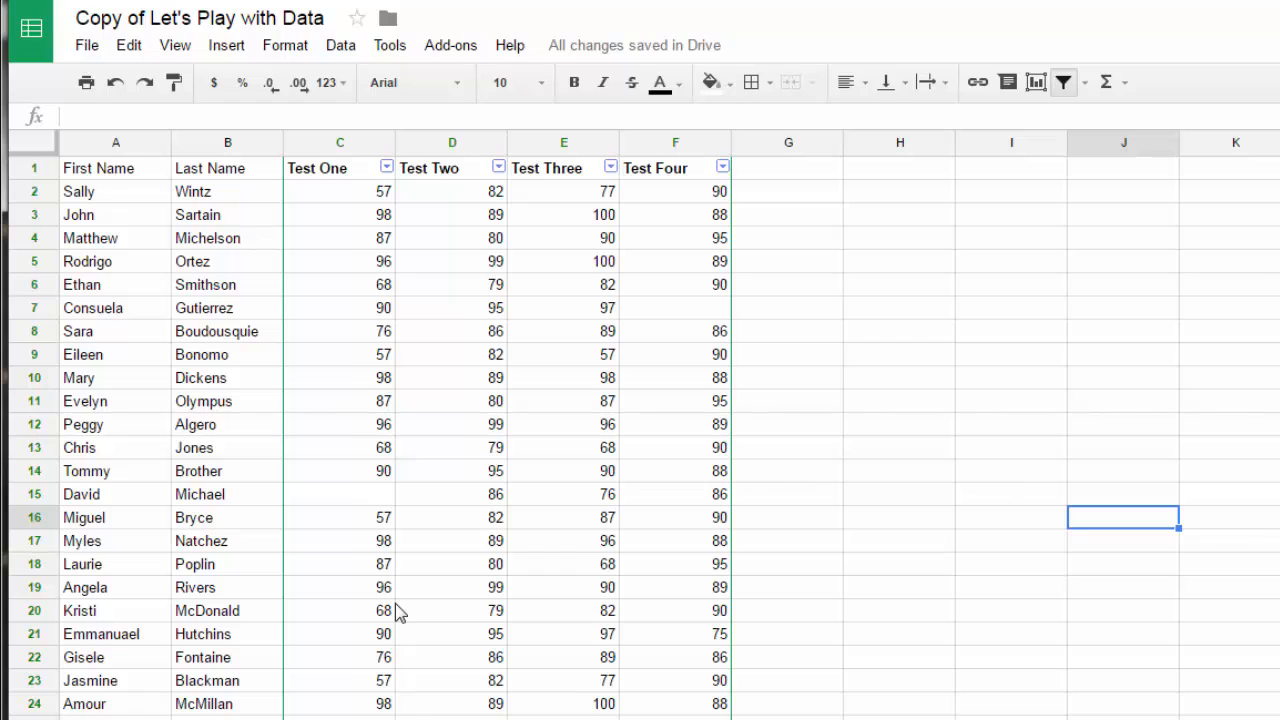
Look through the text, date, number and custom formula conditions available for filtering the Test One column
click(387, 168)
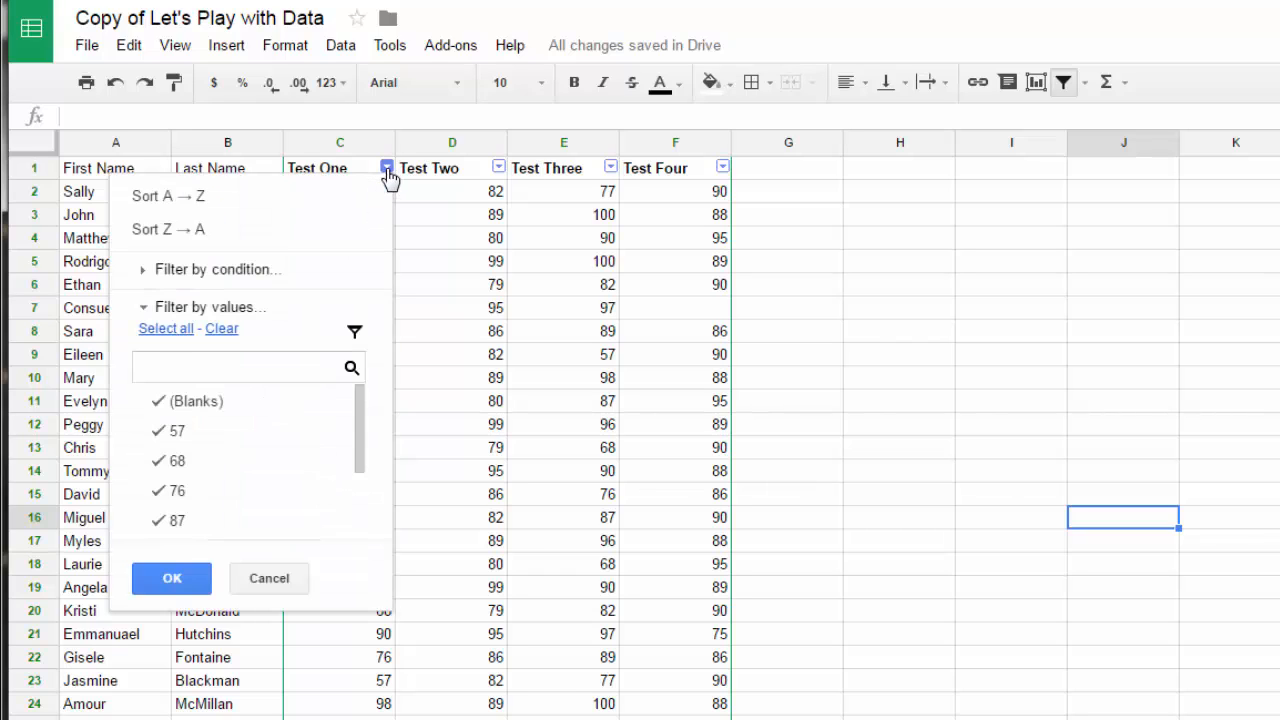
click(145, 272)
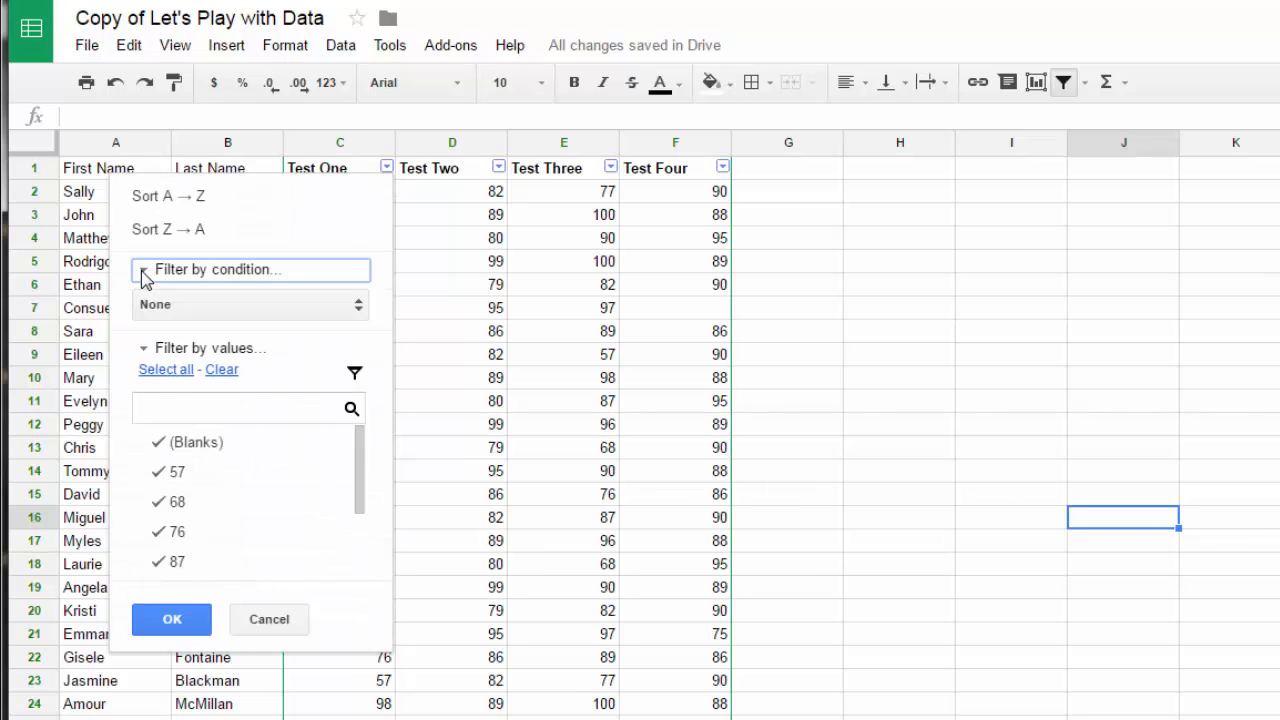
click(267, 312)
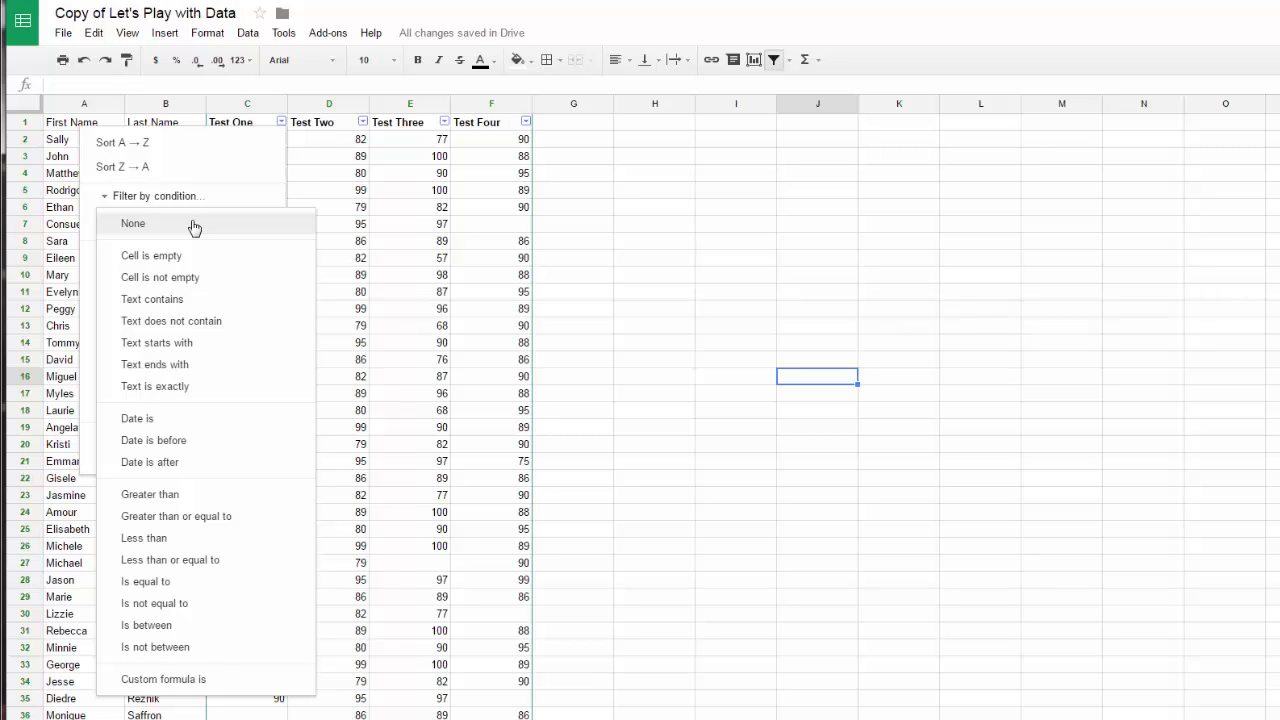
click(898, 275)
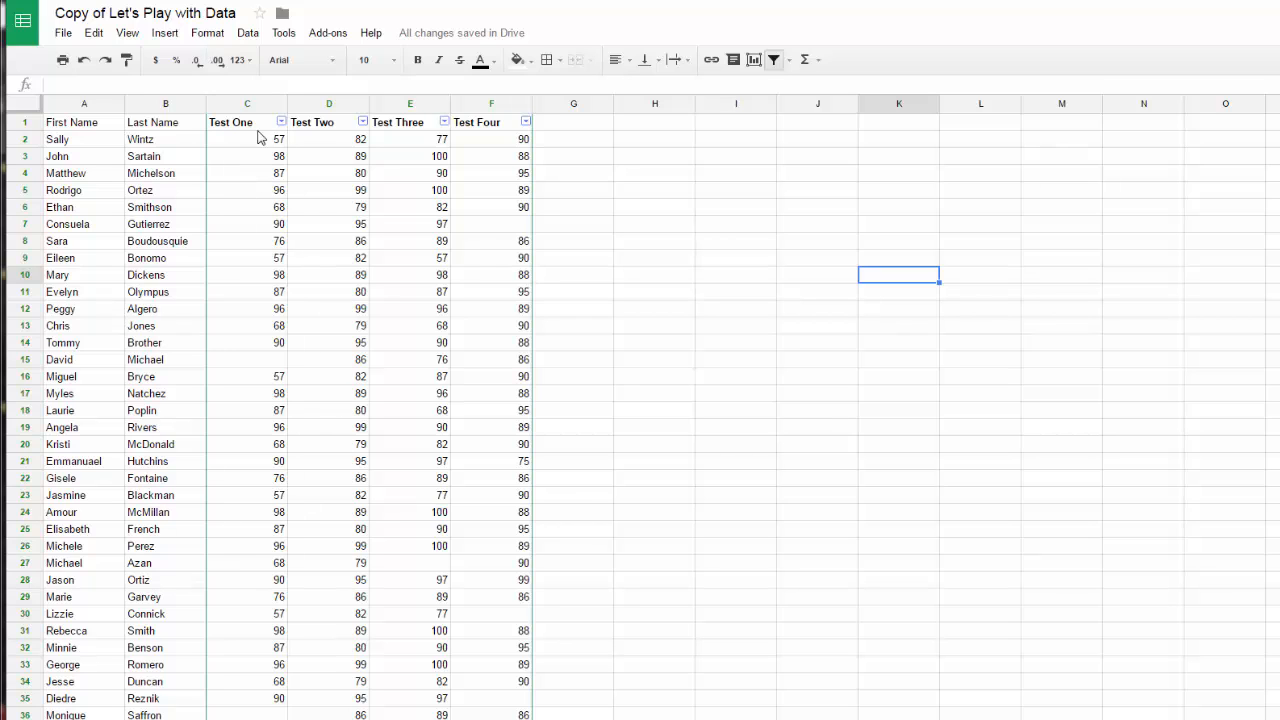
Start a conditional formatting rule for the test scores in C2:F36 with the condition "Cell is empty"
drag(258, 145, 492, 604)
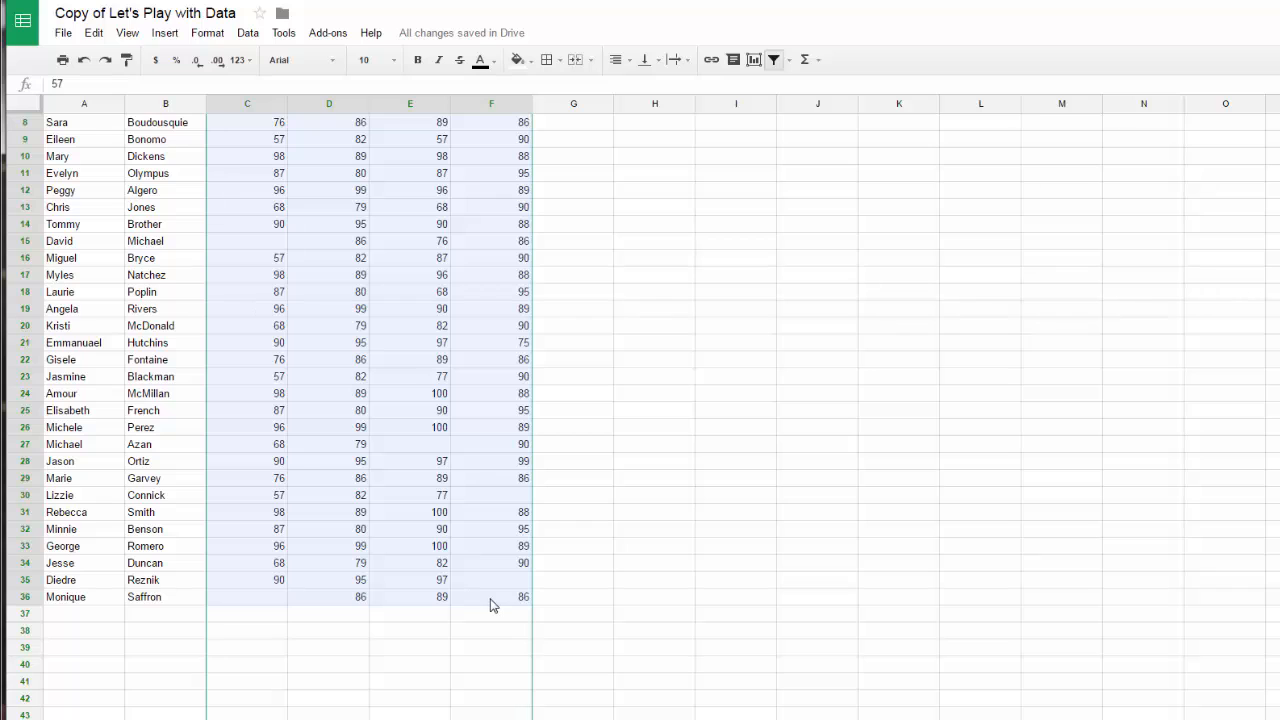
scroll(574, 560, up, 3)
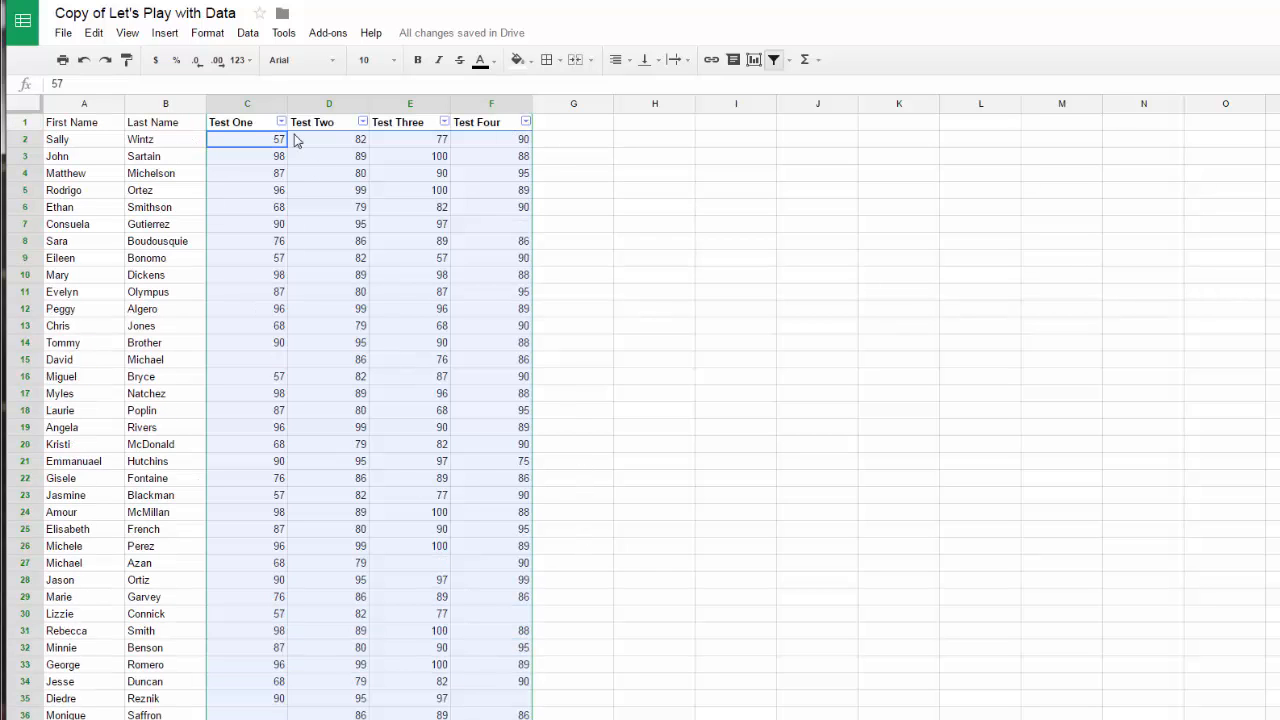
click(207, 33)
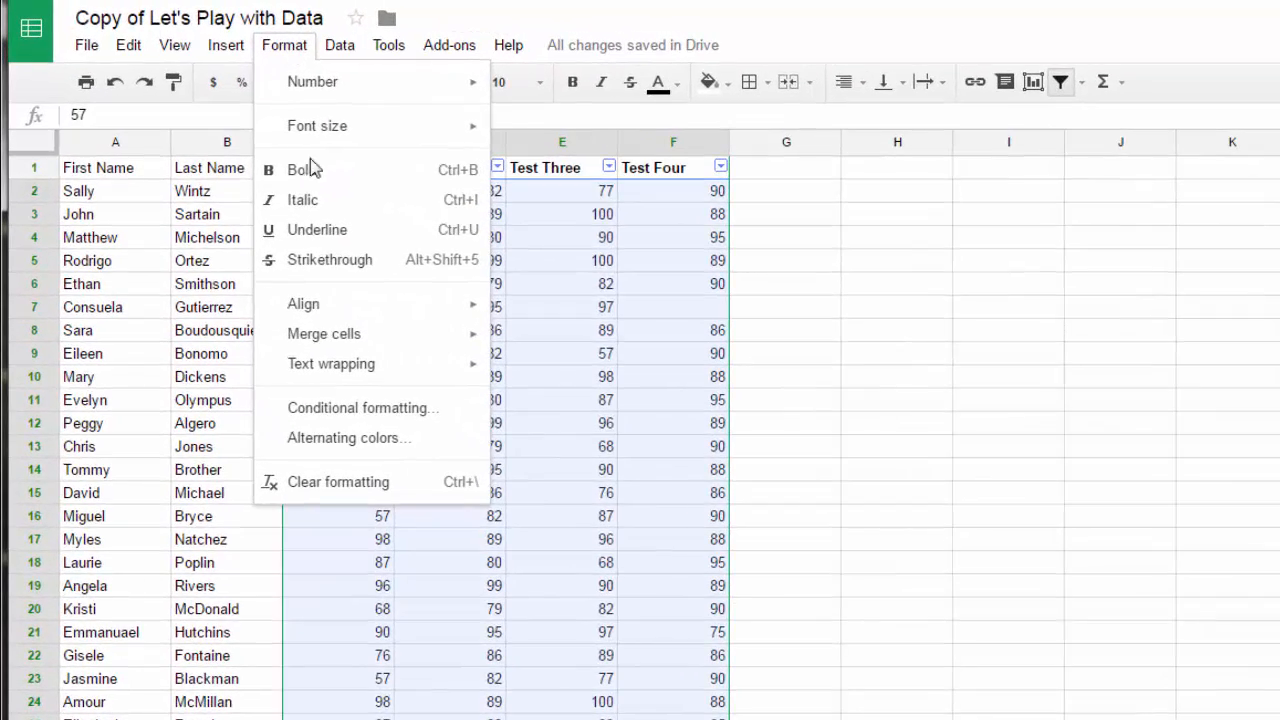
click(390, 410)
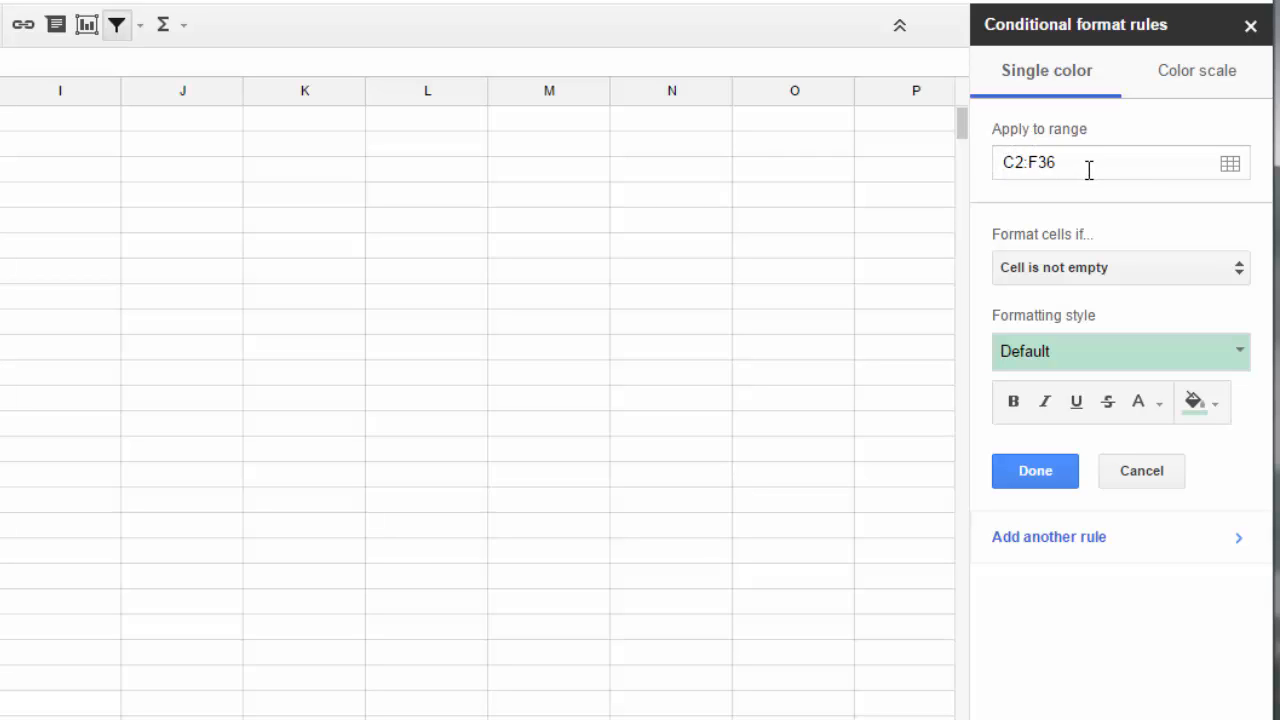
click(1081, 285)
click(1081, 240)
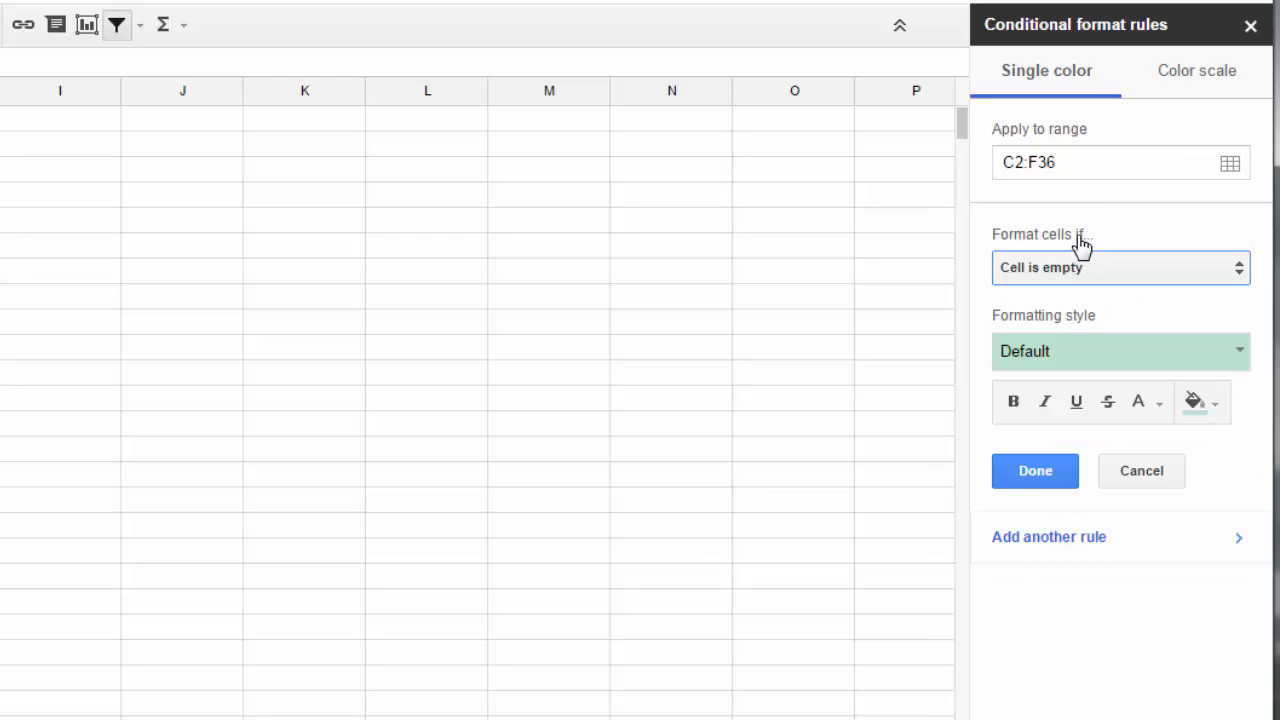
Give the empty-cell rule the preset light red fill style, save it and deselect the scores
click(1242, 355)
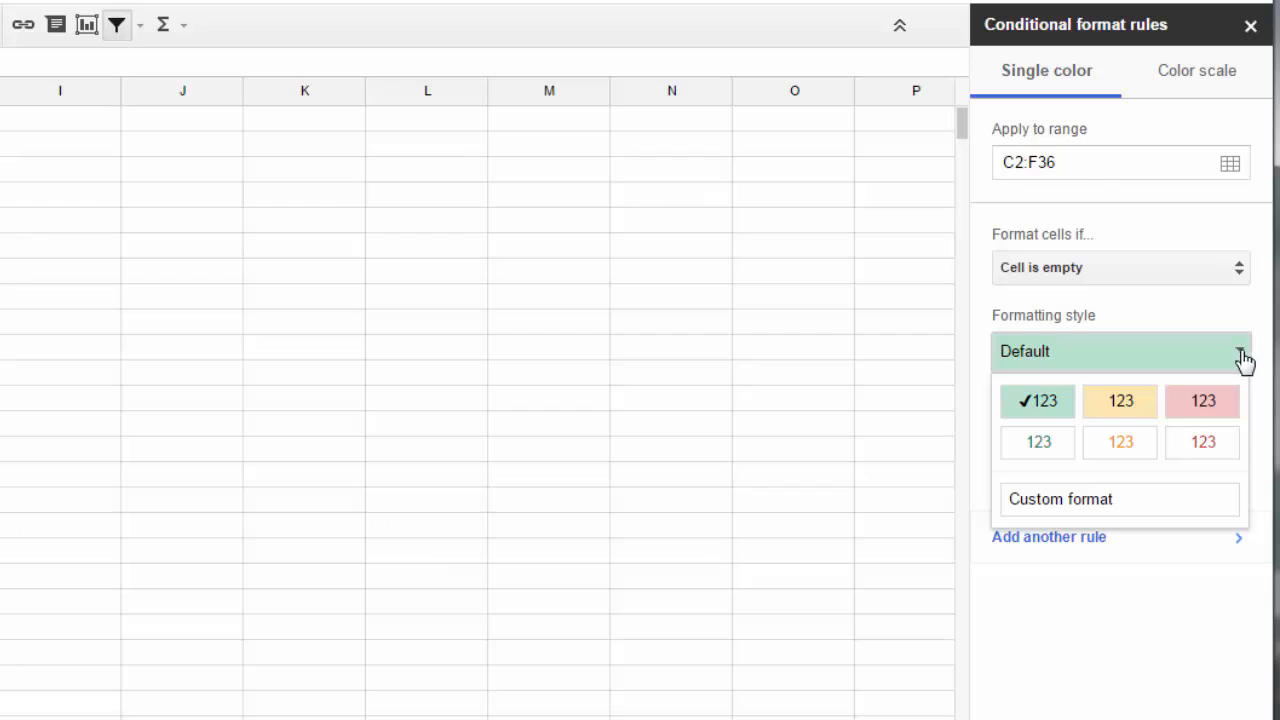
click(1203, 401)
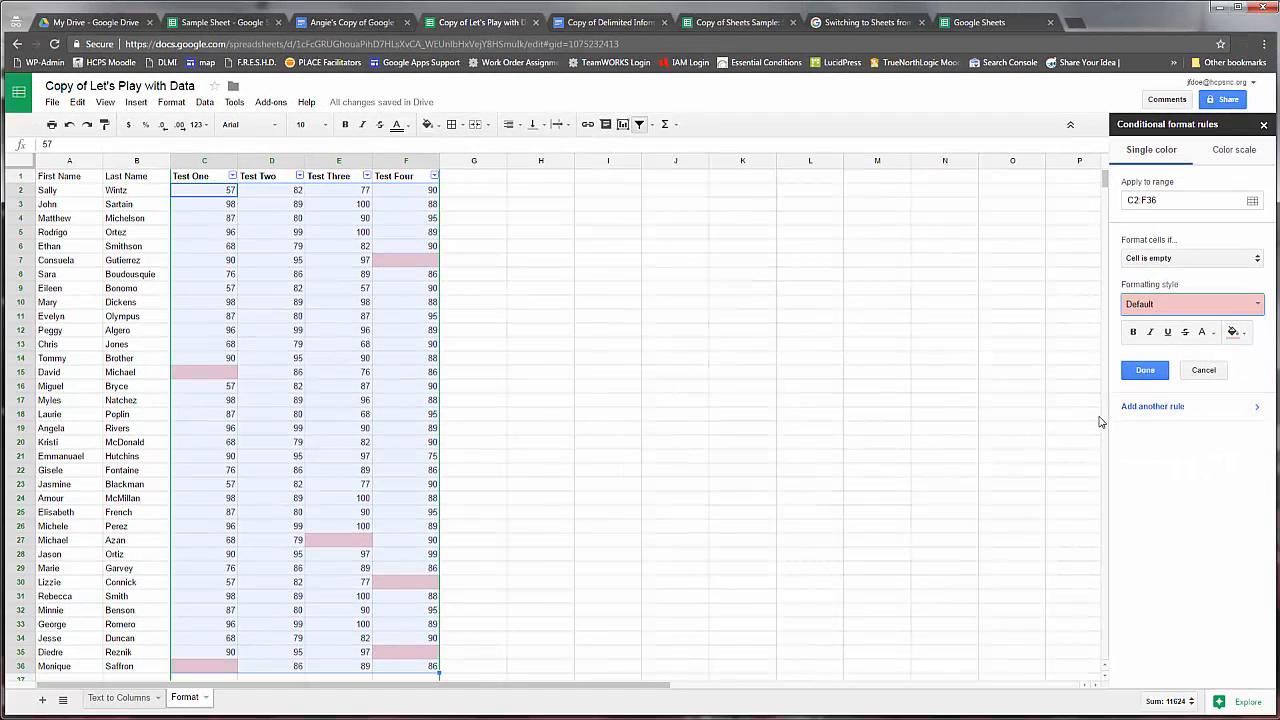
click(1146, 371)
scroll(603, 376, down, 3)
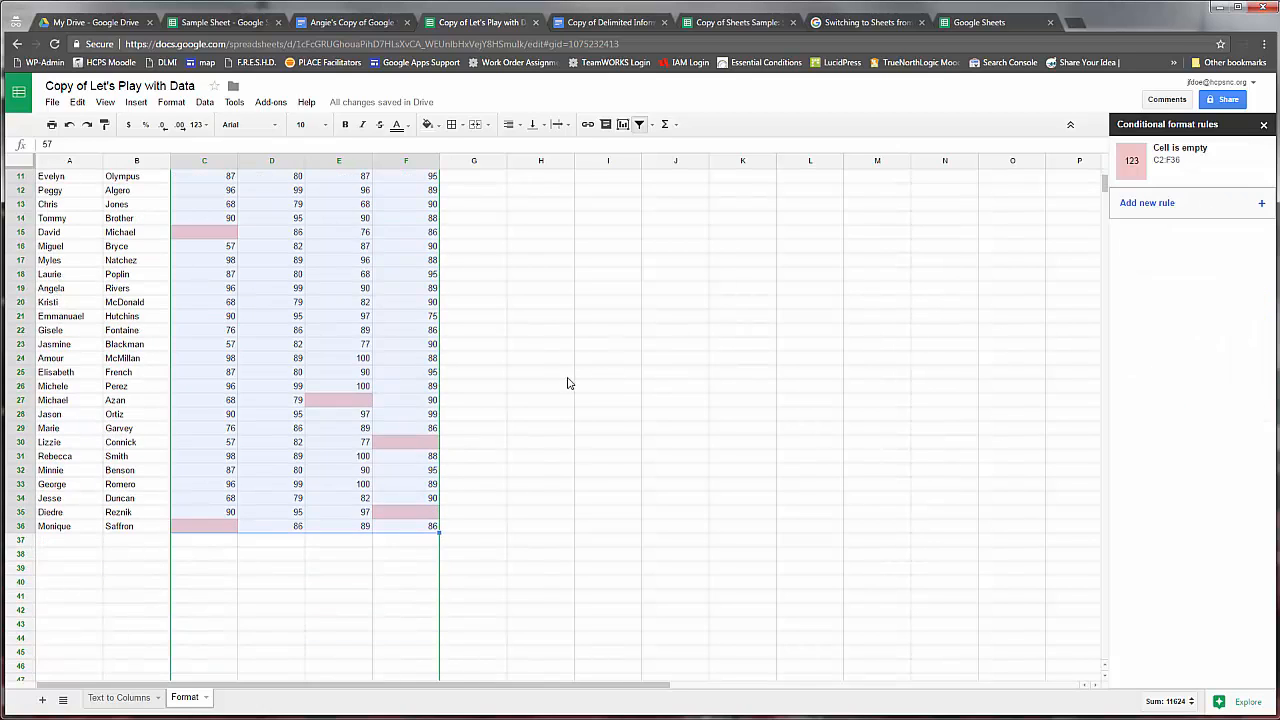
scroll(566, 380, up, 2)
click(566, 384)
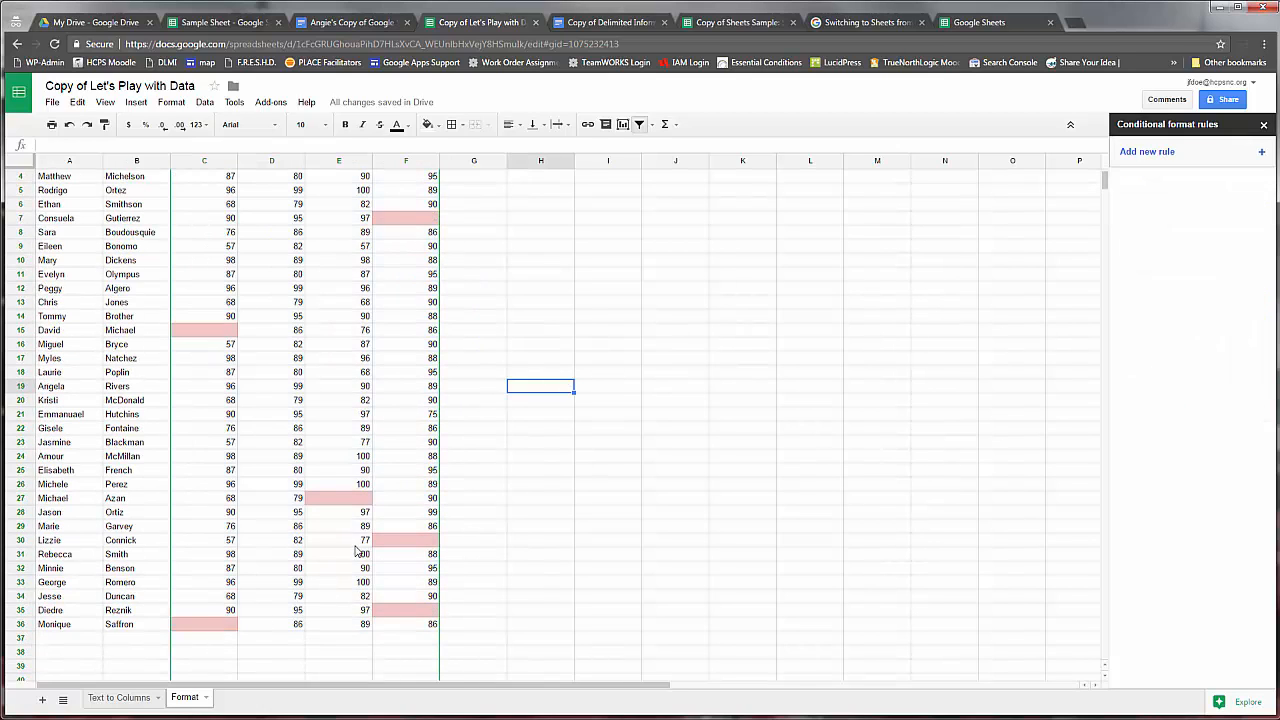
scroll(370, 530, up, 1)
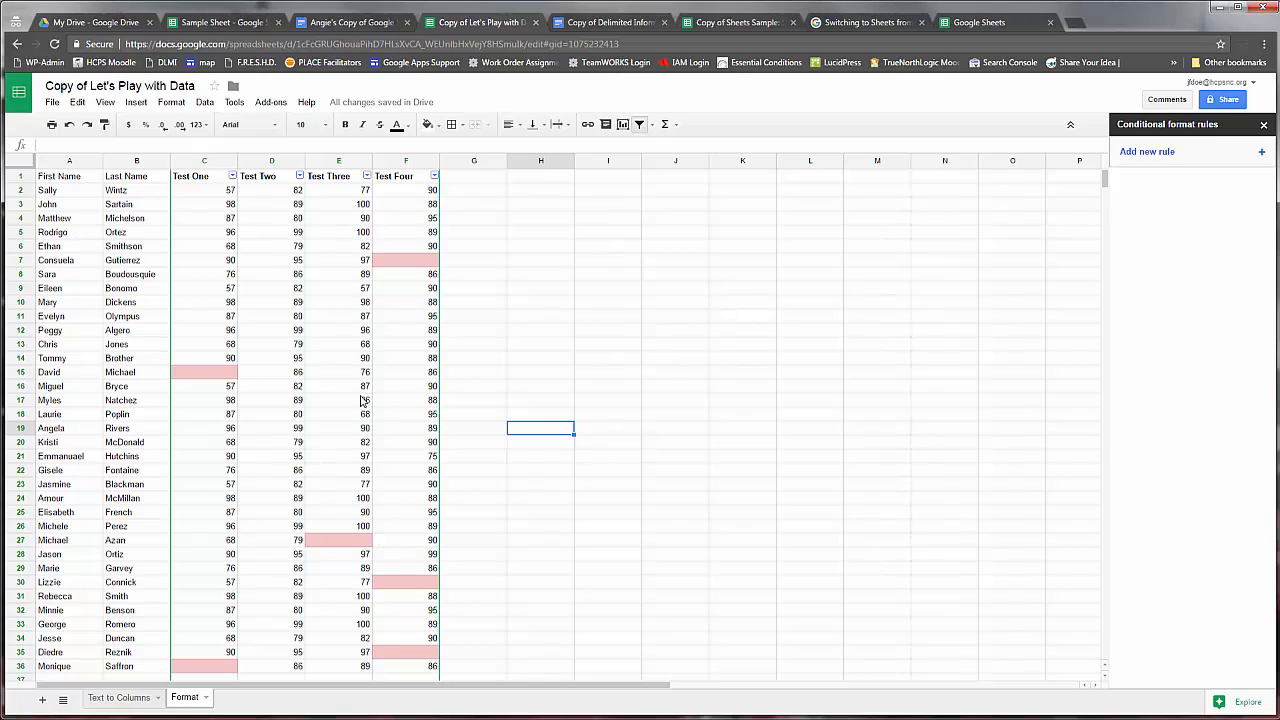
Try out the empty-cell rule by clearing the Test Two score in D4, and undo the deletion
click(277, 222)
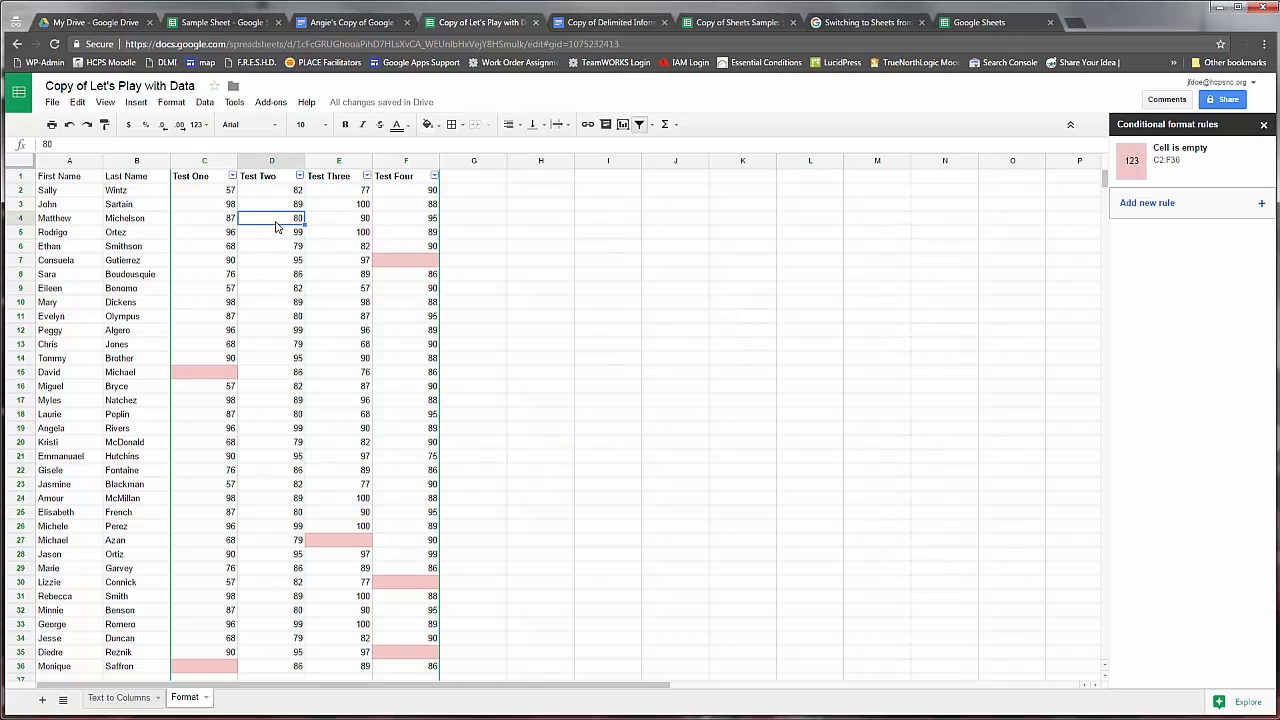
key(Delete)
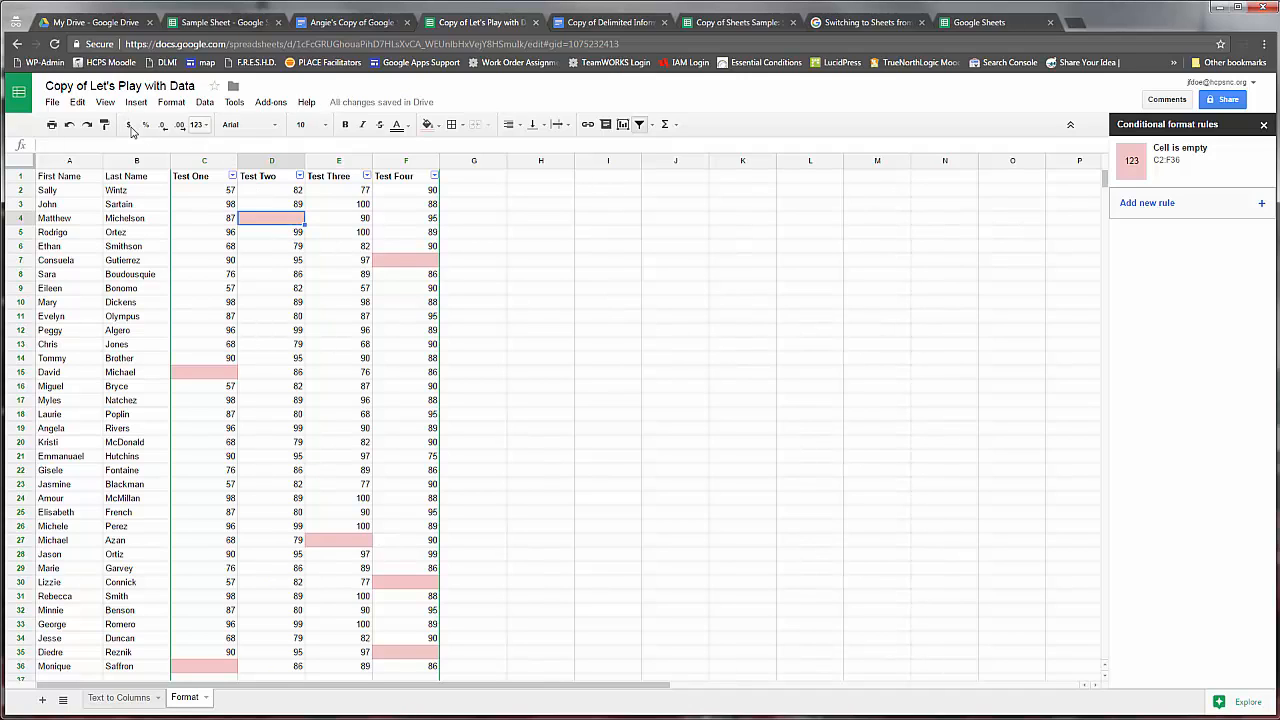
click(69, 124)
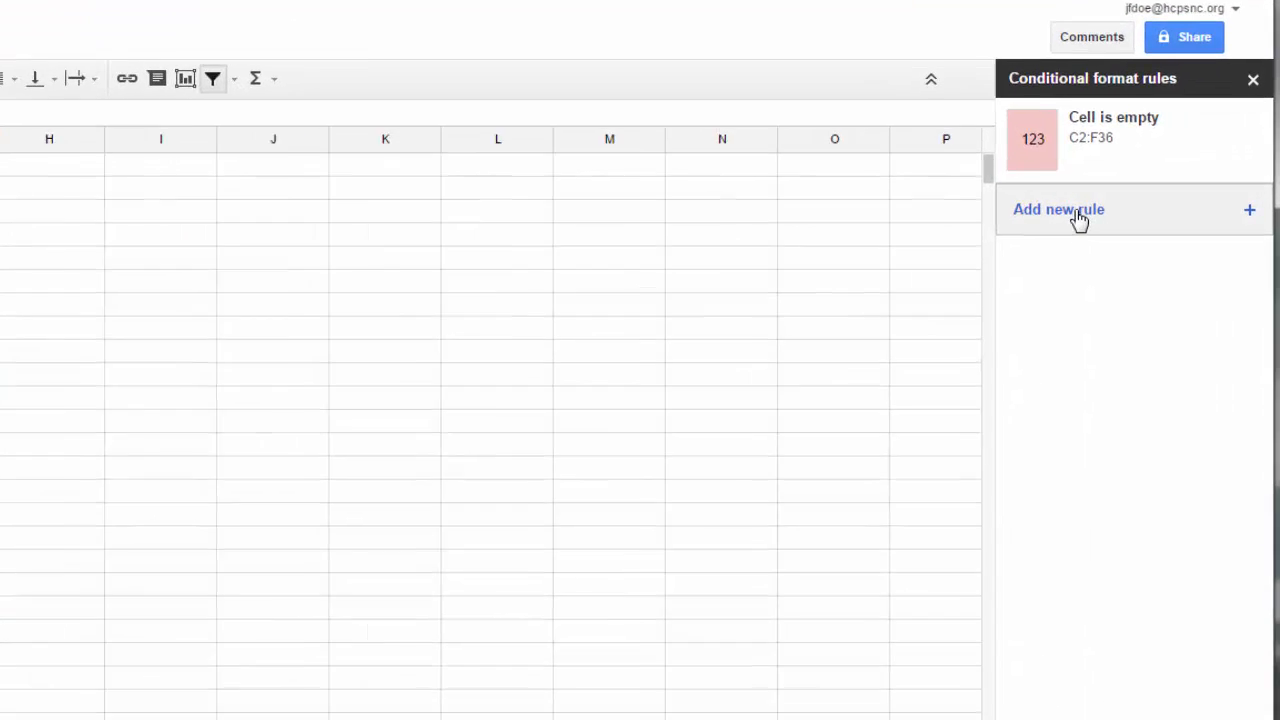
Add a second conditional formatting rule for C2:F36 with the condition "Less than or equal to" 60
click(1078, 220)
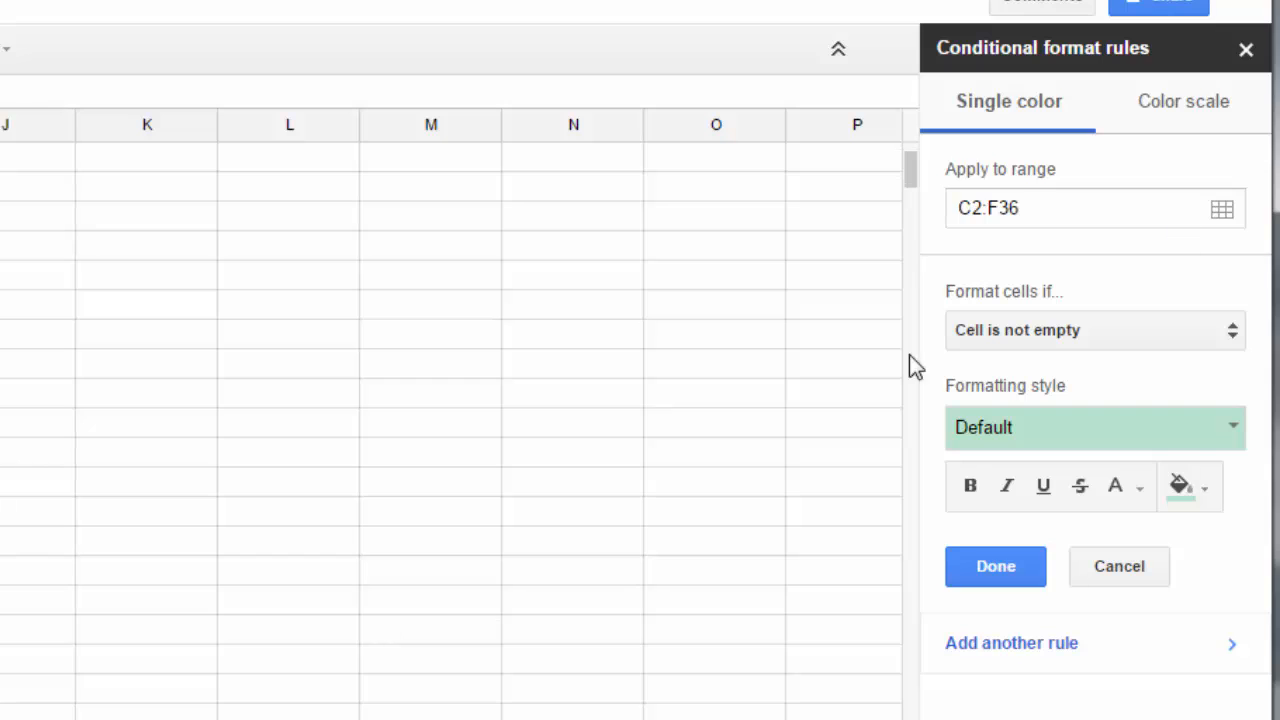
scroll(520, 606, up, 2)
scroll(642, 585, down, 1)
click(1062, 333)
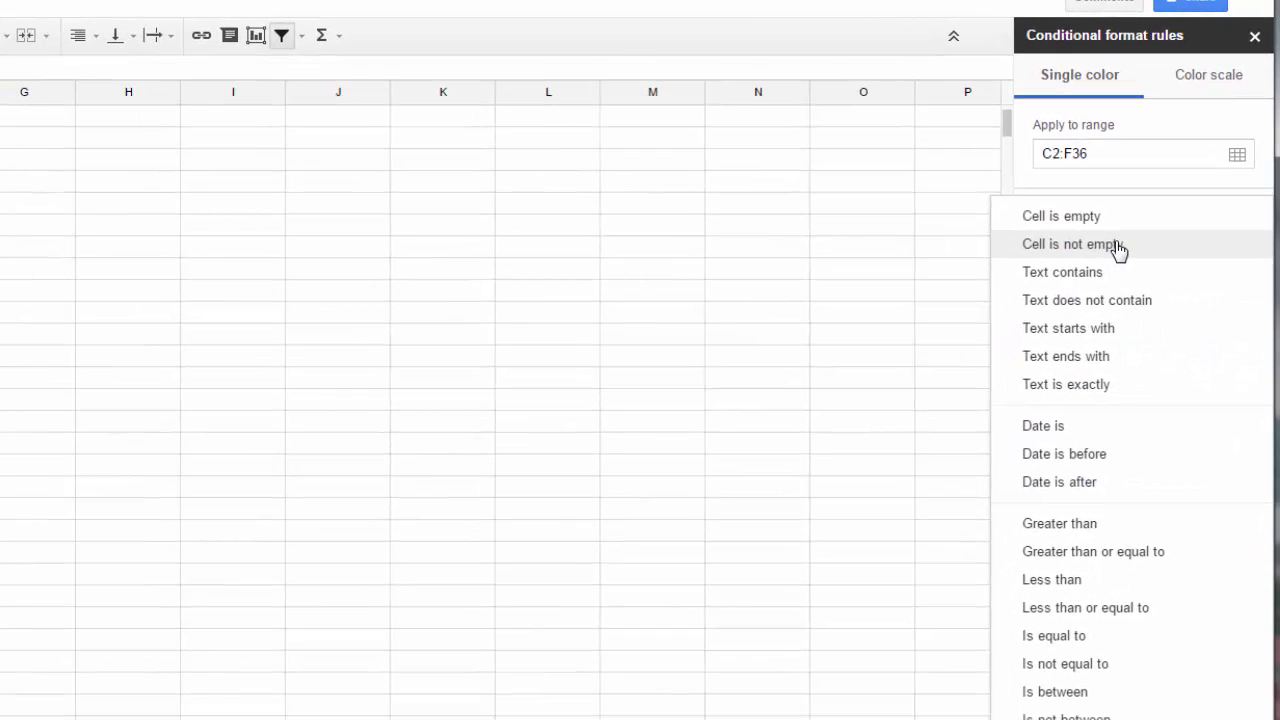
click(1125, 614)
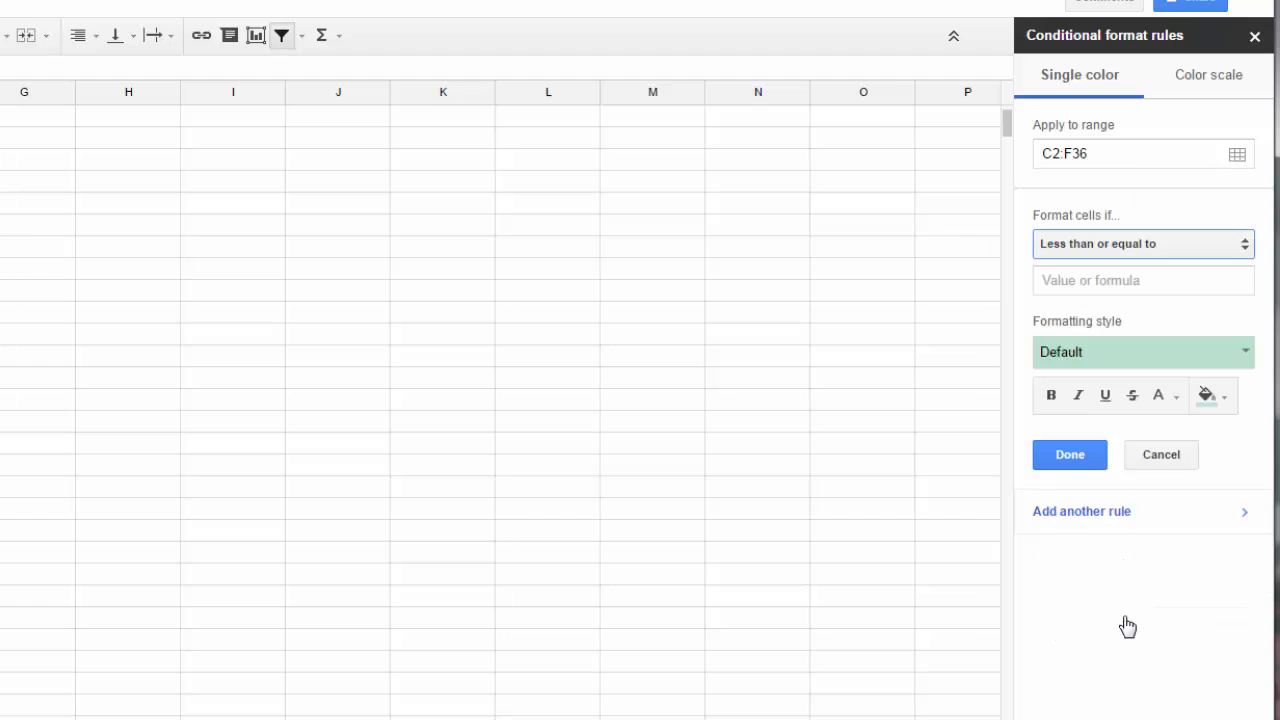
click(1133, 281)
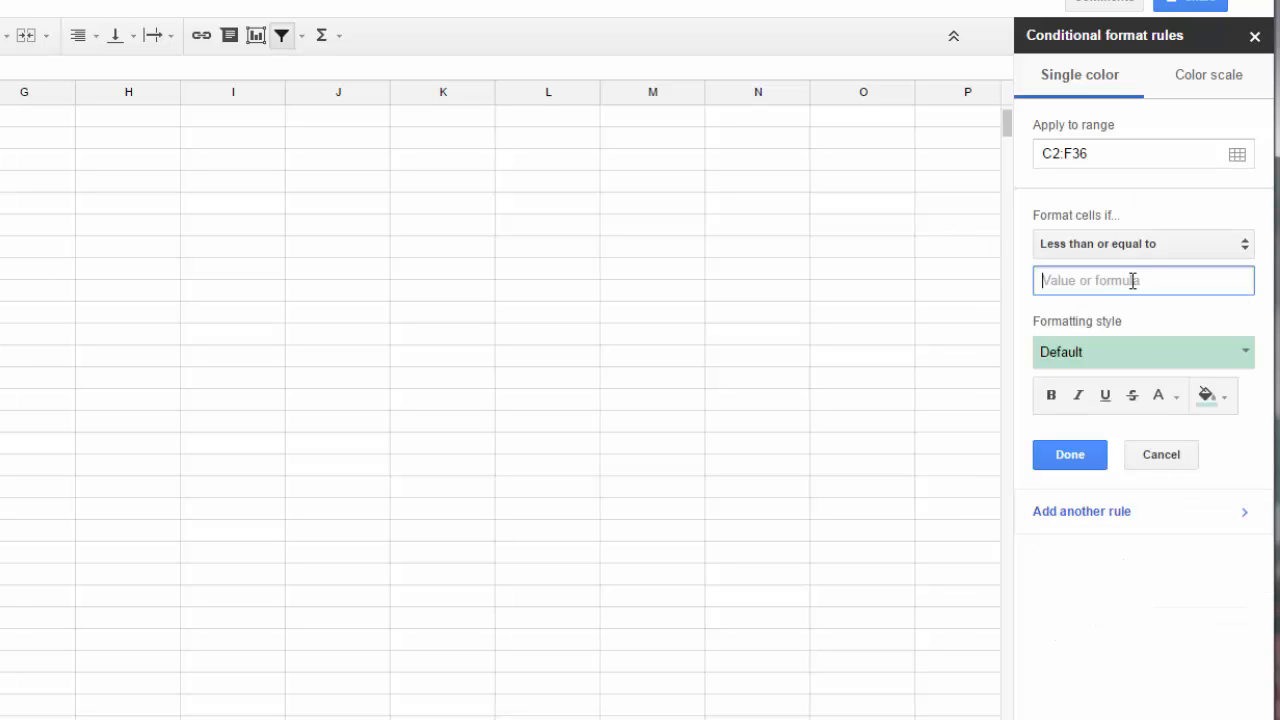
text(60)
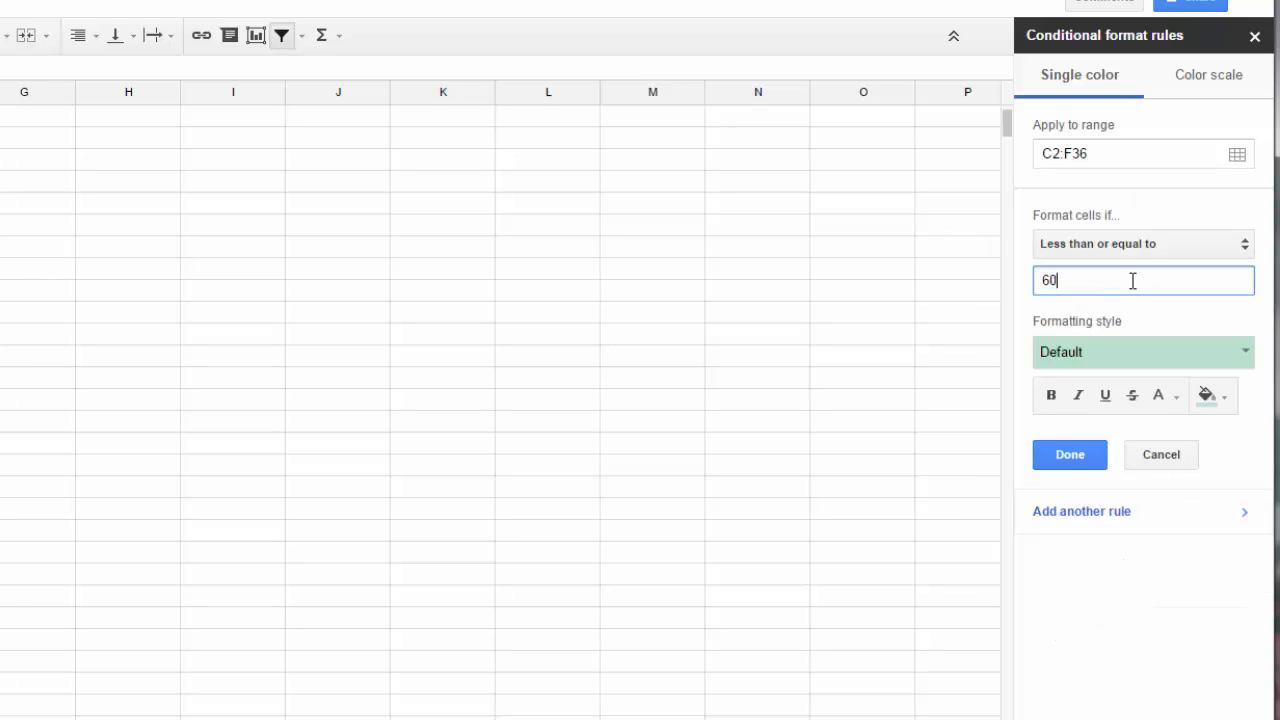
Set the low-score rule's fill color to bright red, save it and look over the highlighted scores
click(1212, 398)
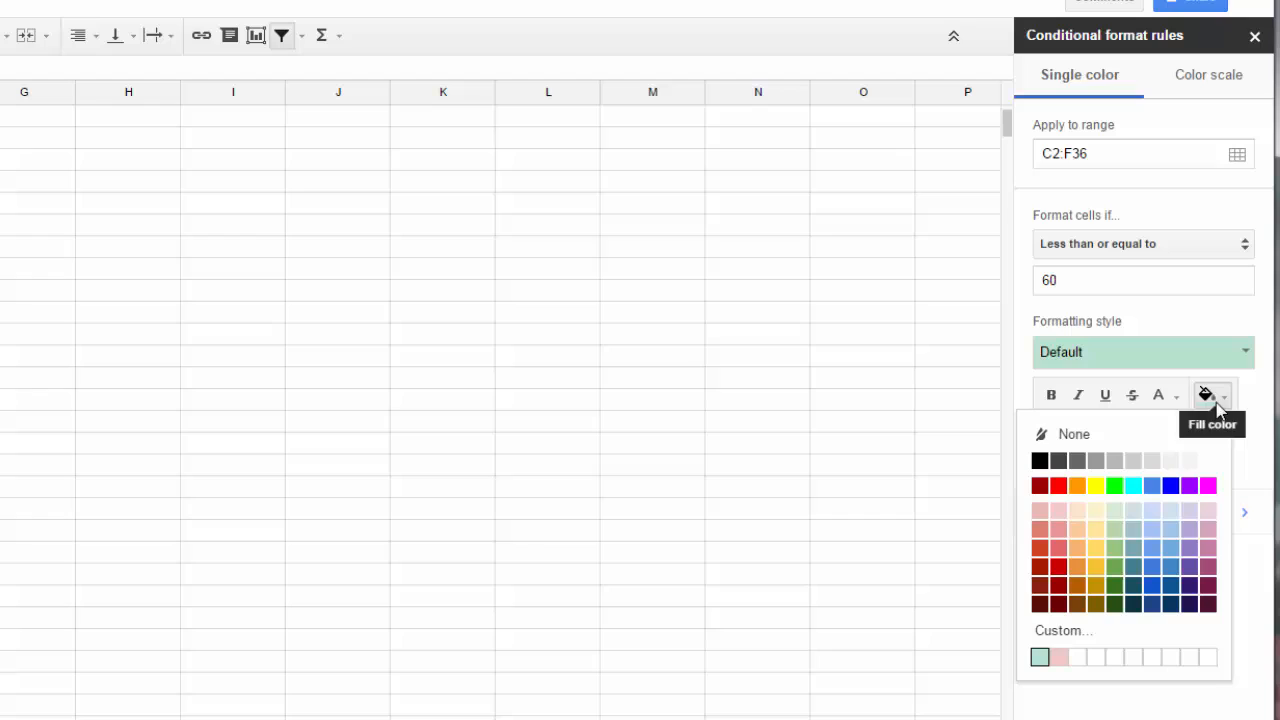
click(1058, 486)
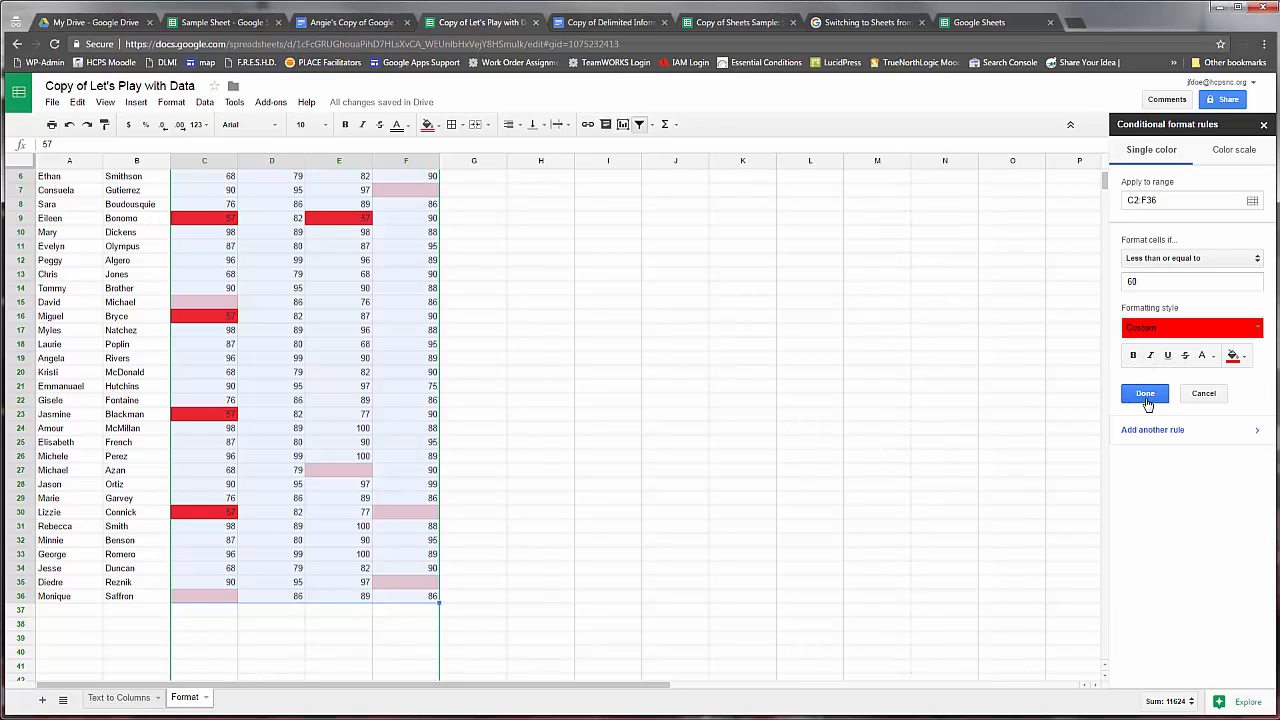
click(1145, 396)
click(835, 427)
scroll(835, 427, up, 2)
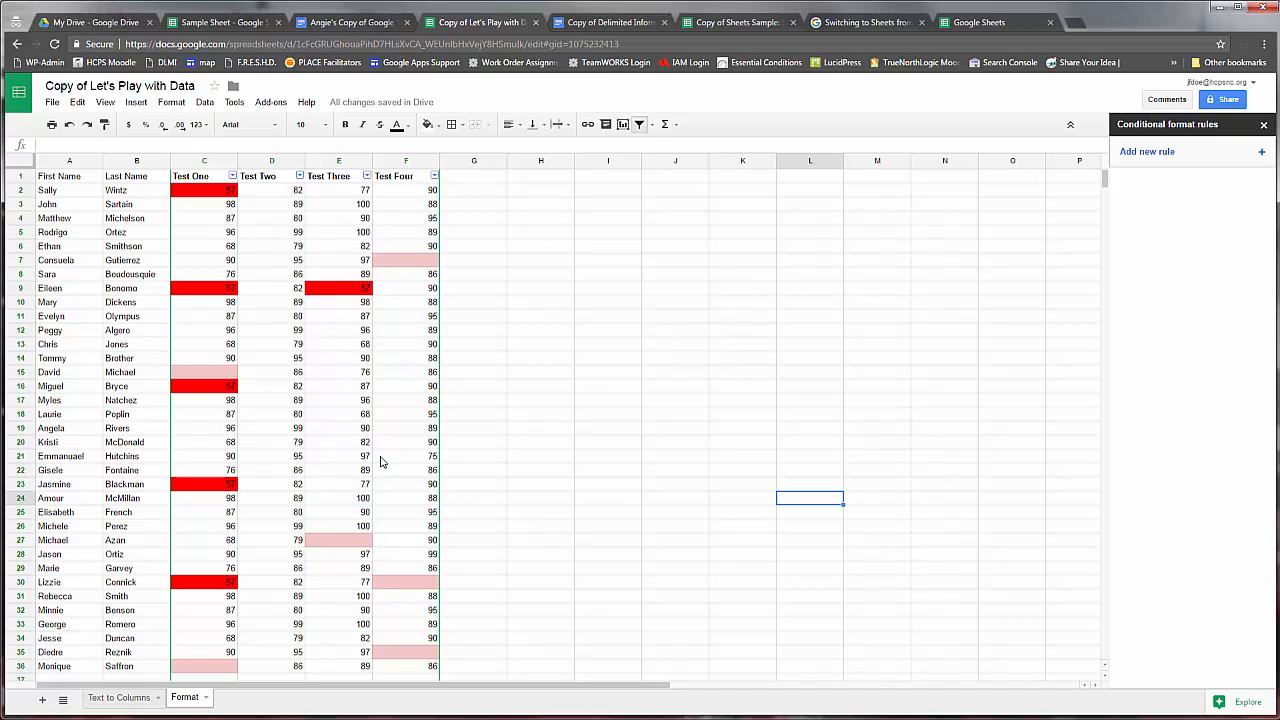
scroll(385, 465, down, 2)
scroll(410, 520, up, 2)
Extend the "Cell is empty" rule's range to C2:F37 and save the change
click(213, 233)
drag(204, 191, 420, 640)
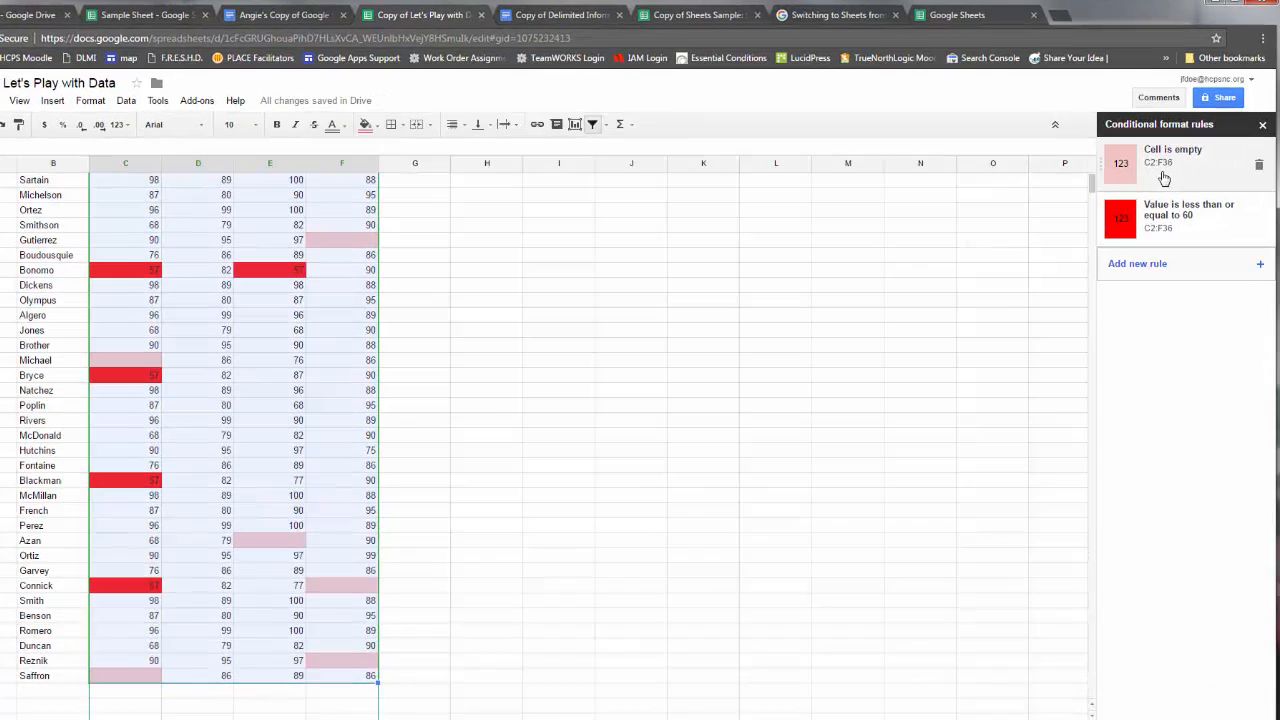
click(1172, 177)
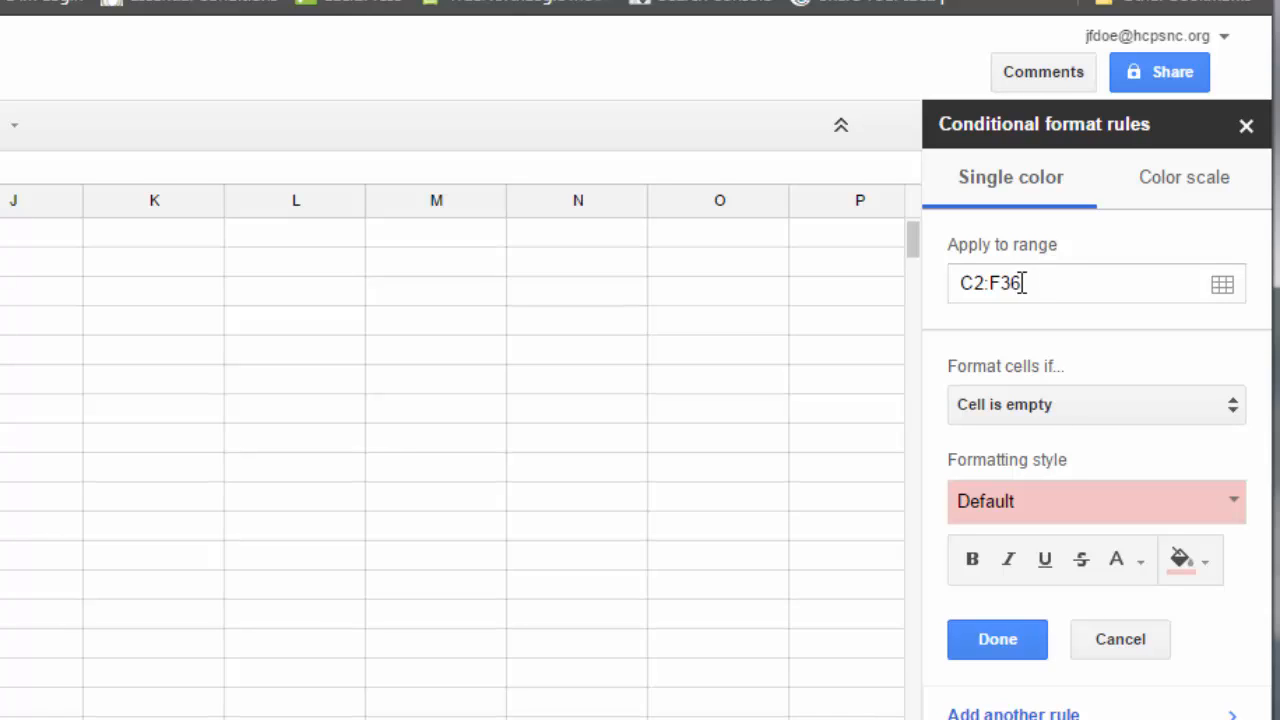
drag(1021, 283, 1013, 284)
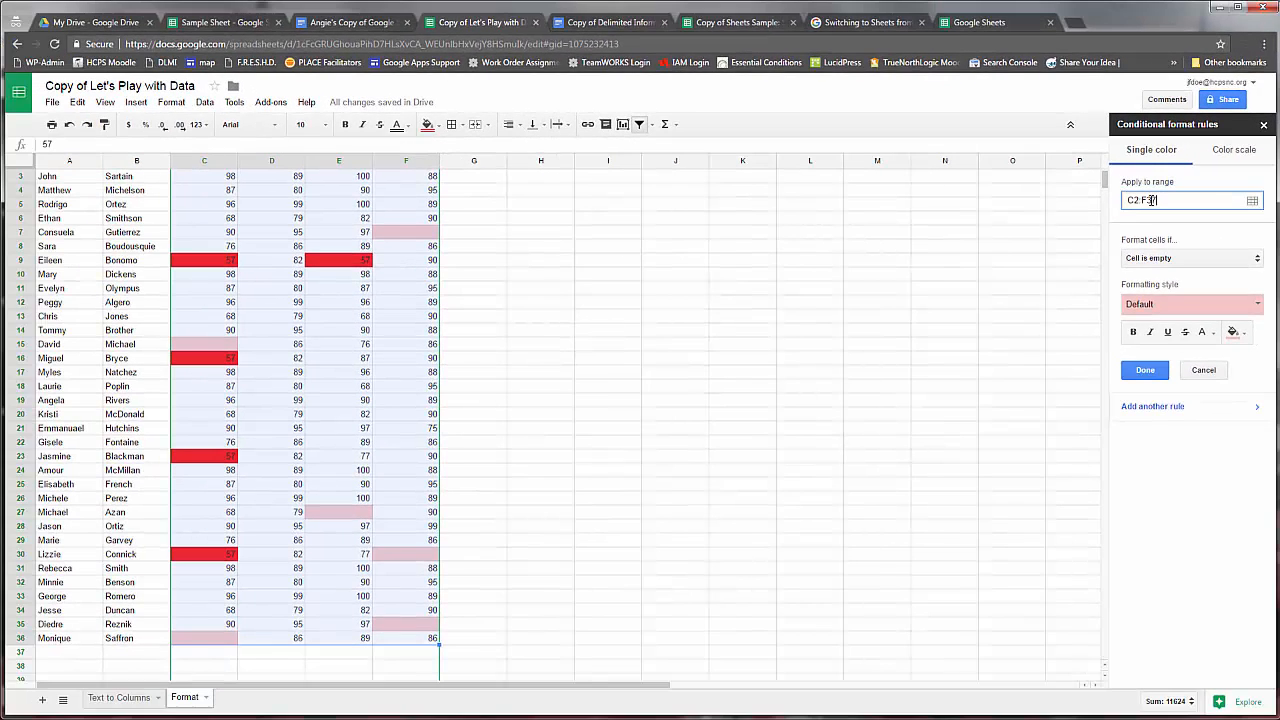
text(7)
click(1145, 370)
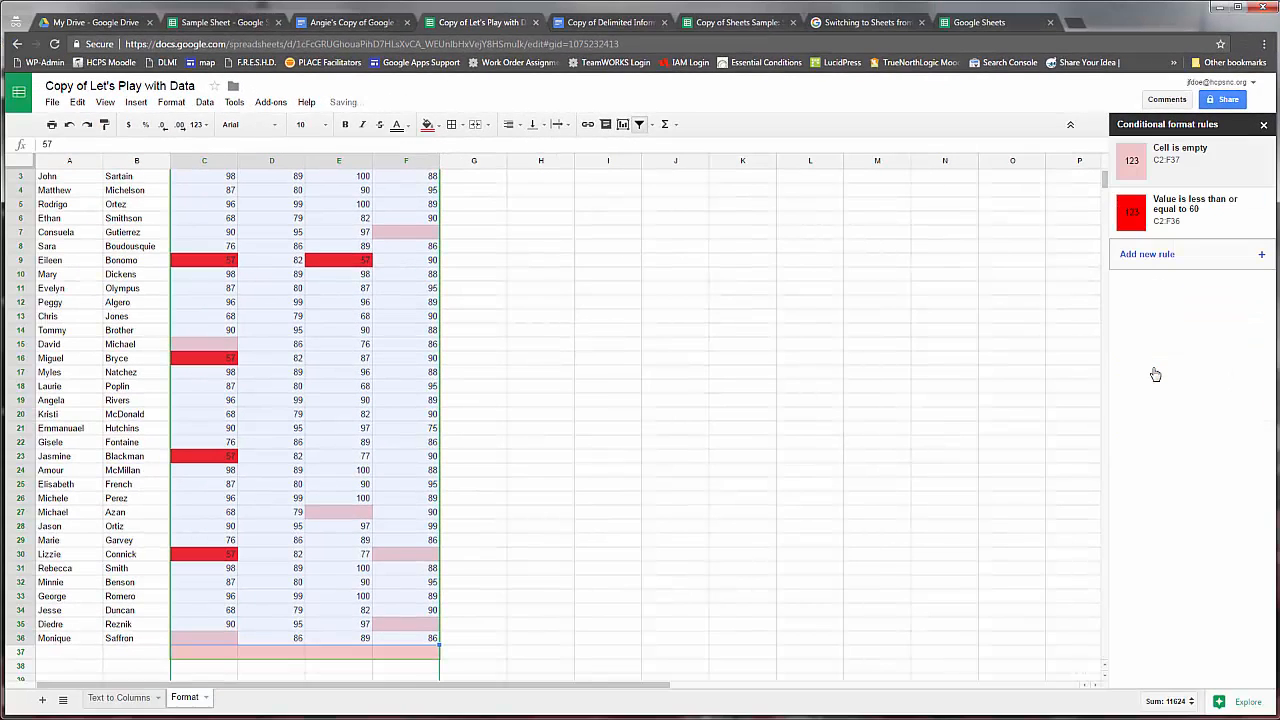
click(522, 638)
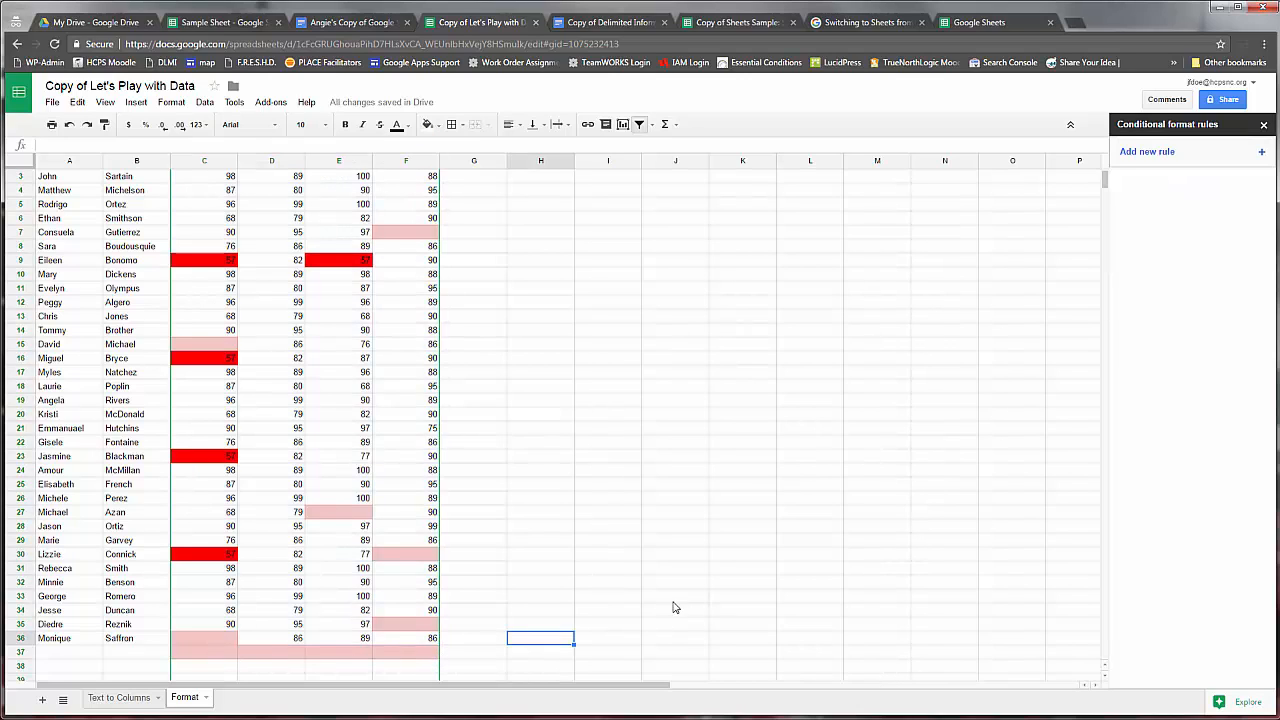
scroll(688, 598, up, 1)
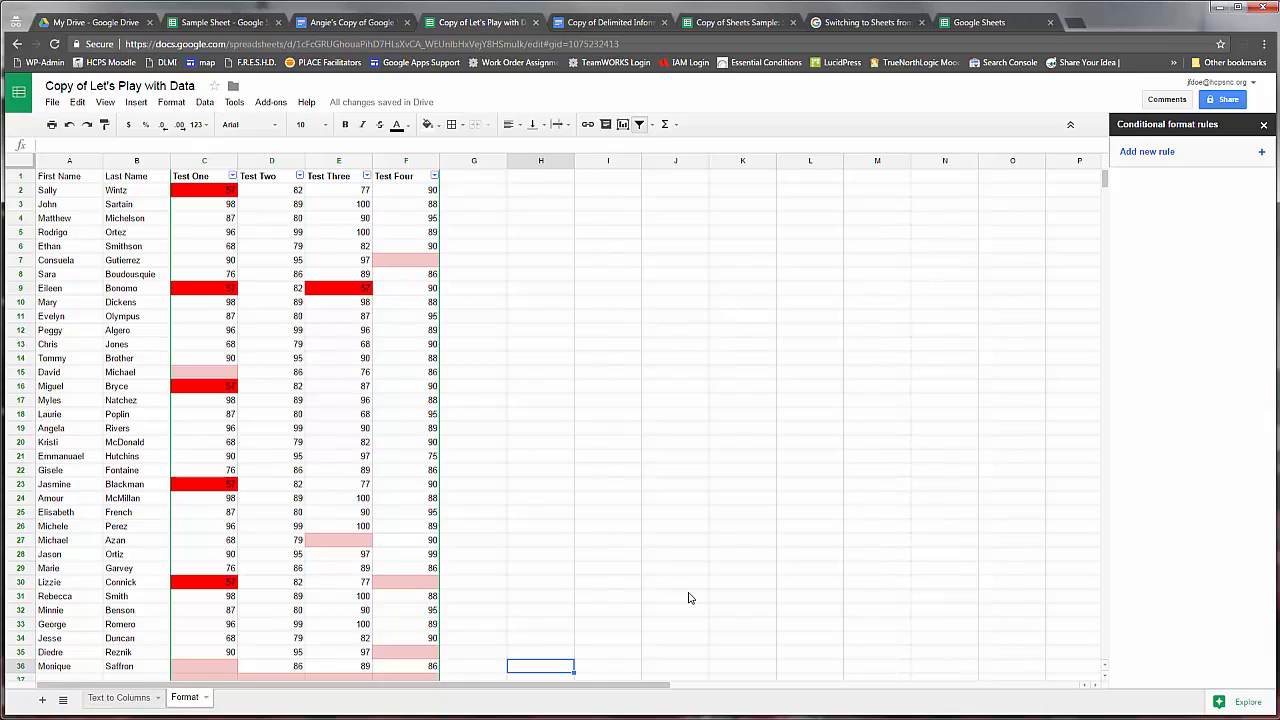
Enter a new student's first name, last name and Test One score of 80 in row 37, and close the conditional format rules
scroll(688, 598, down, 2)
click(76, 612)
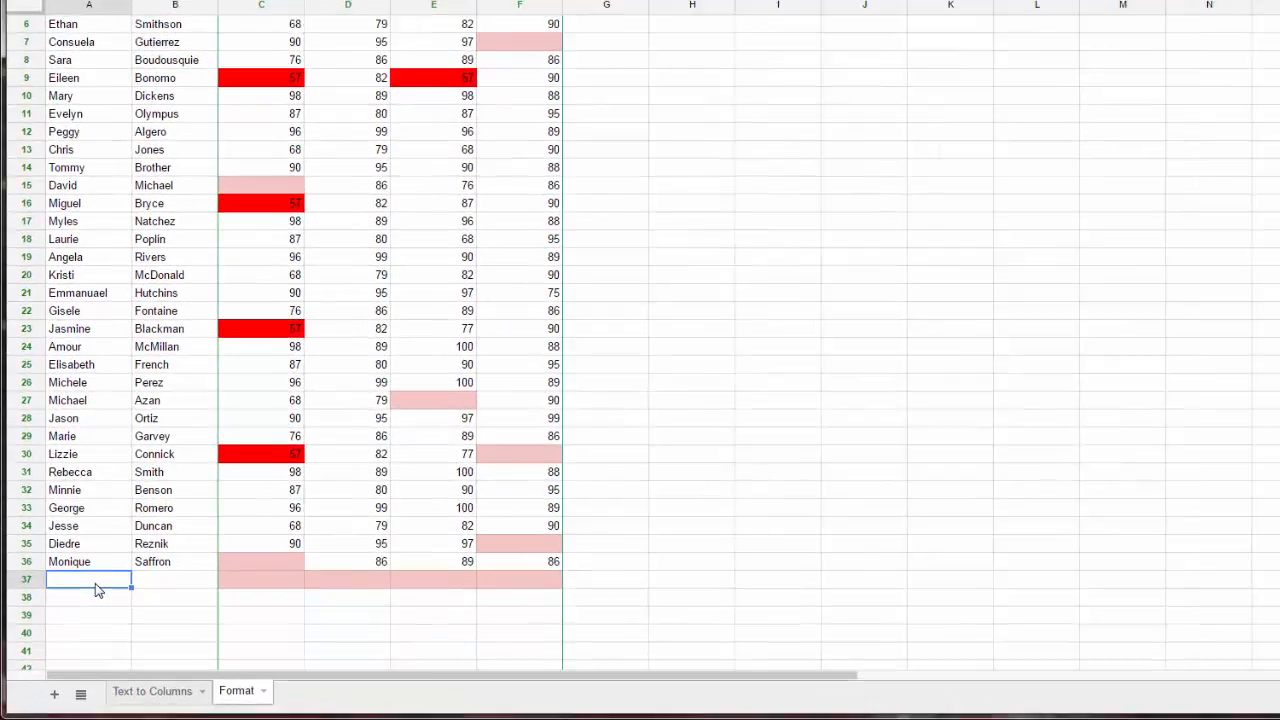
text(Sam)
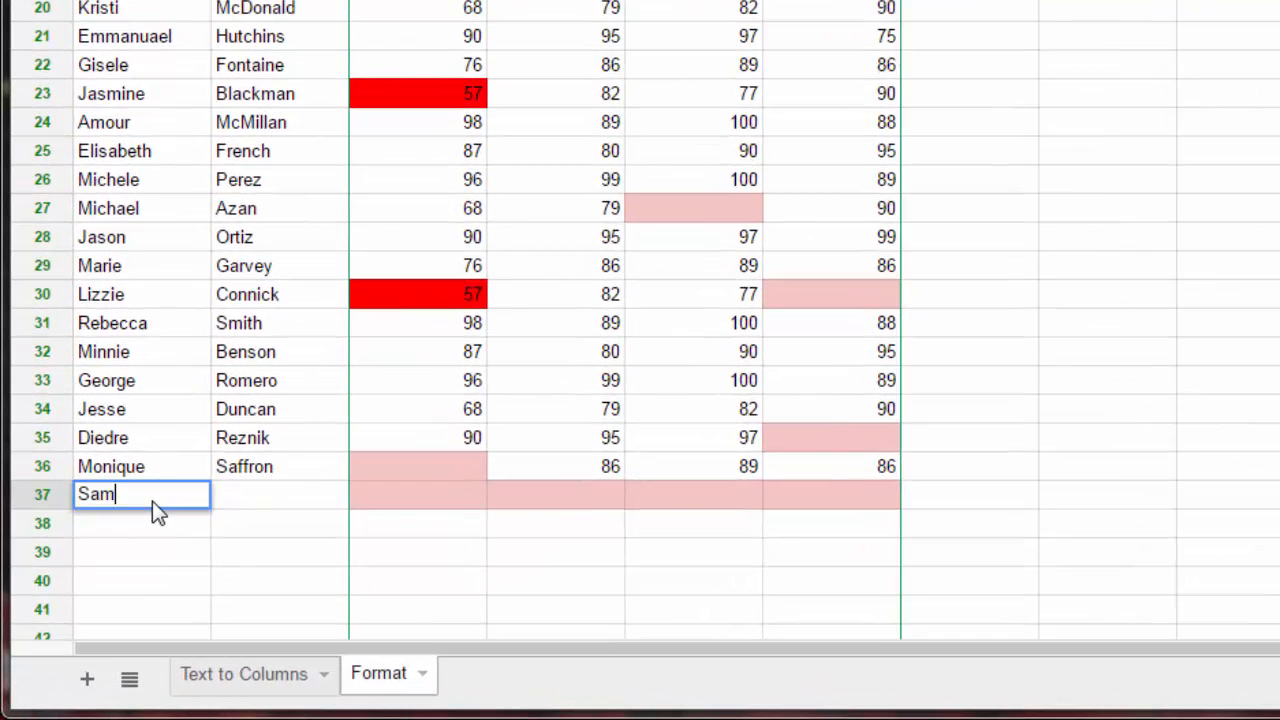
click(297, 490)
text(Smith)
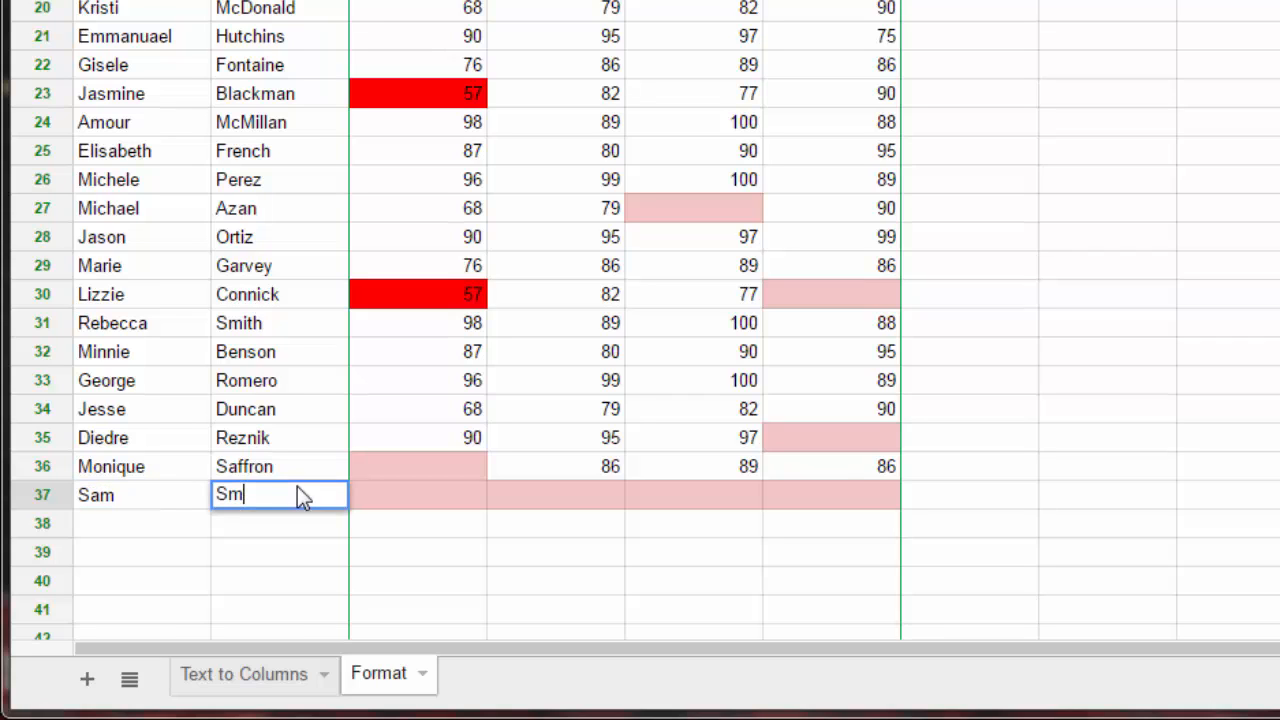
click(395, 498)
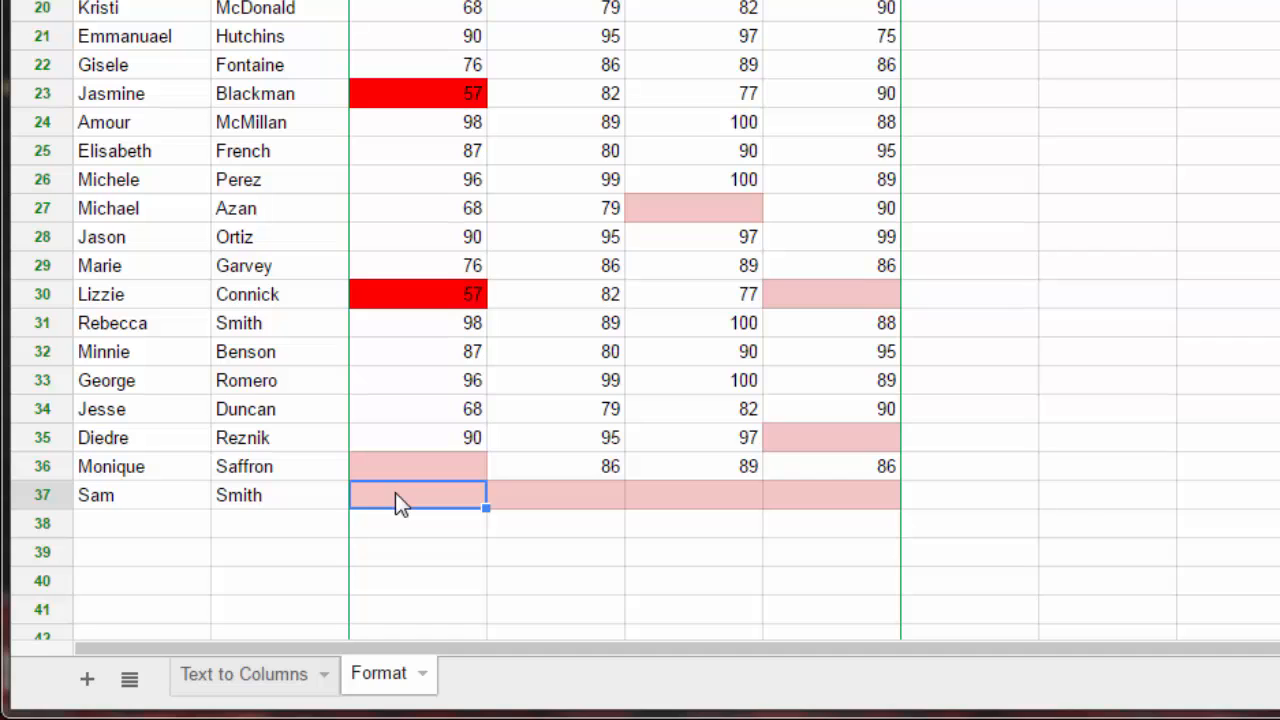
text(80)
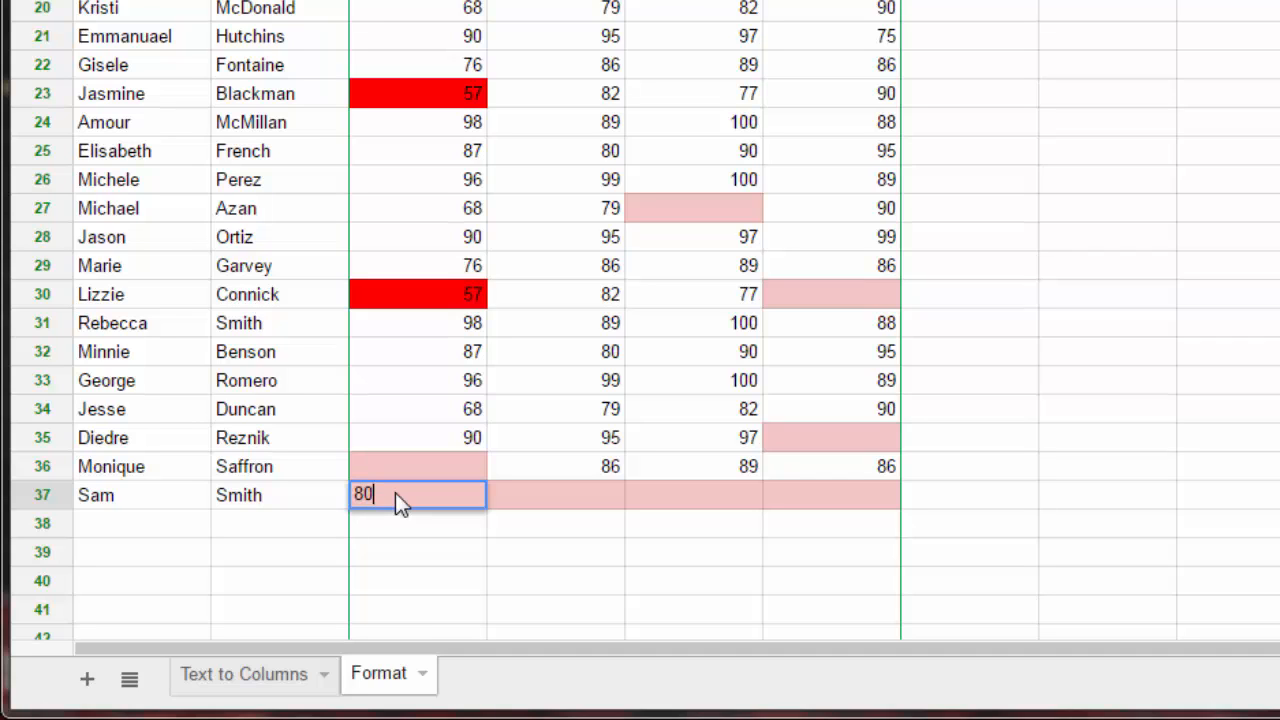
key(Return)
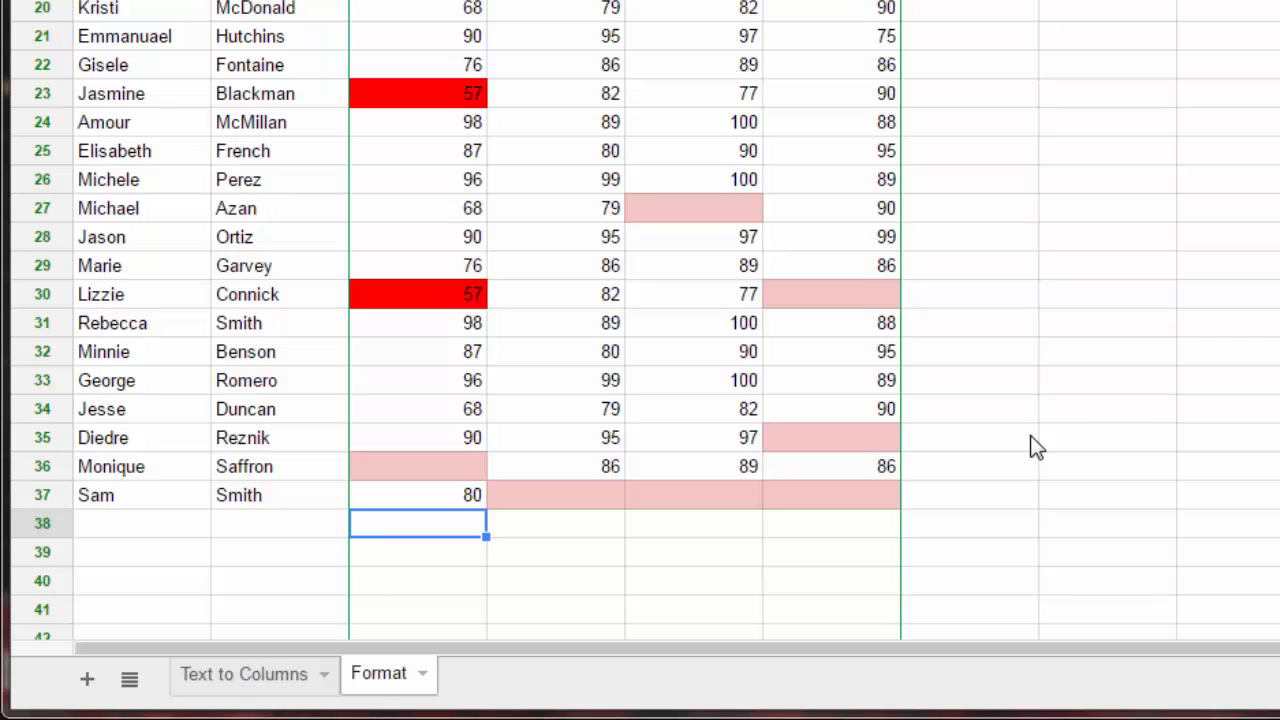
scroll(1035, 447, up, 2)
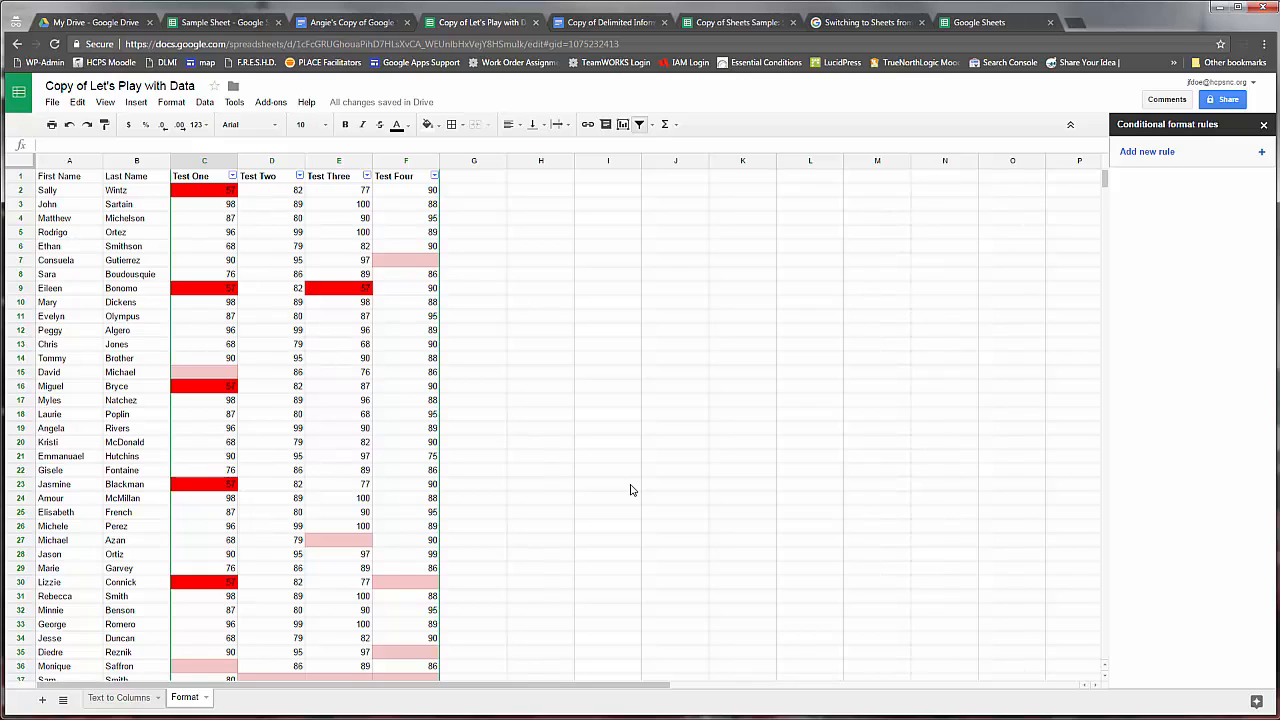
click(1264, 124)
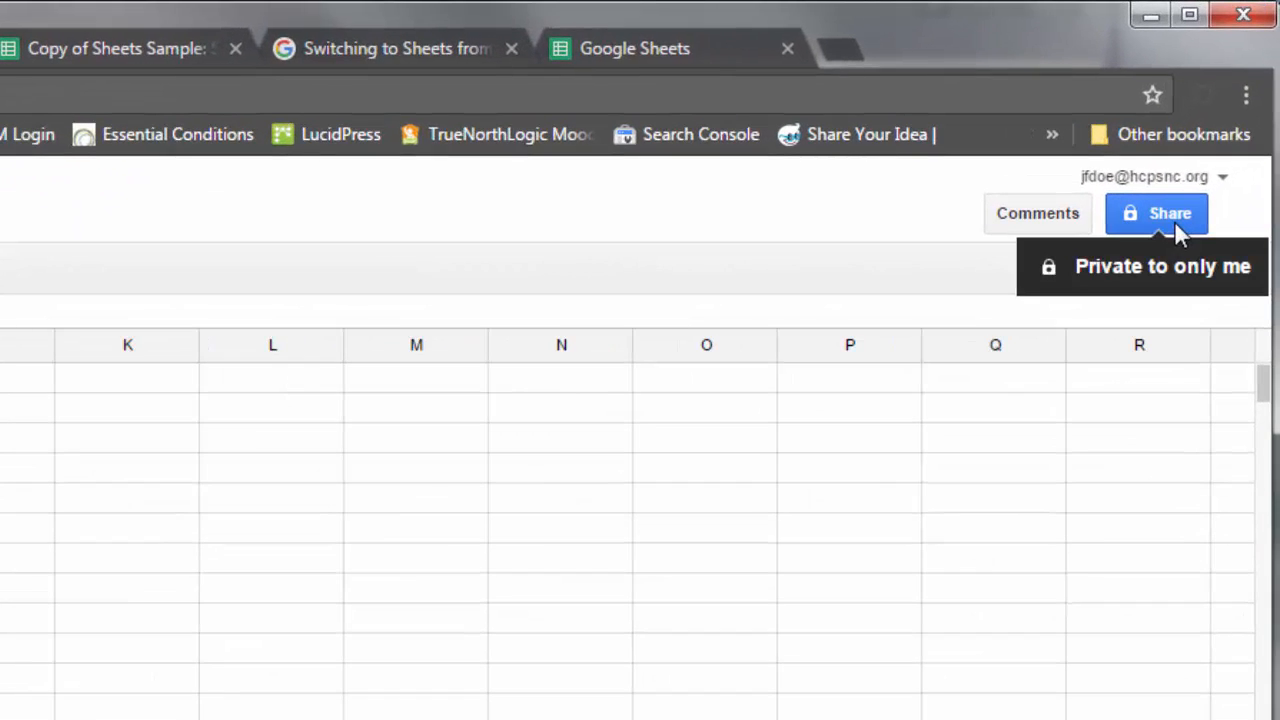
Review the collaborator permission levels and the link sharing options, and close the sharing settings without changing access
click(1170, 216)
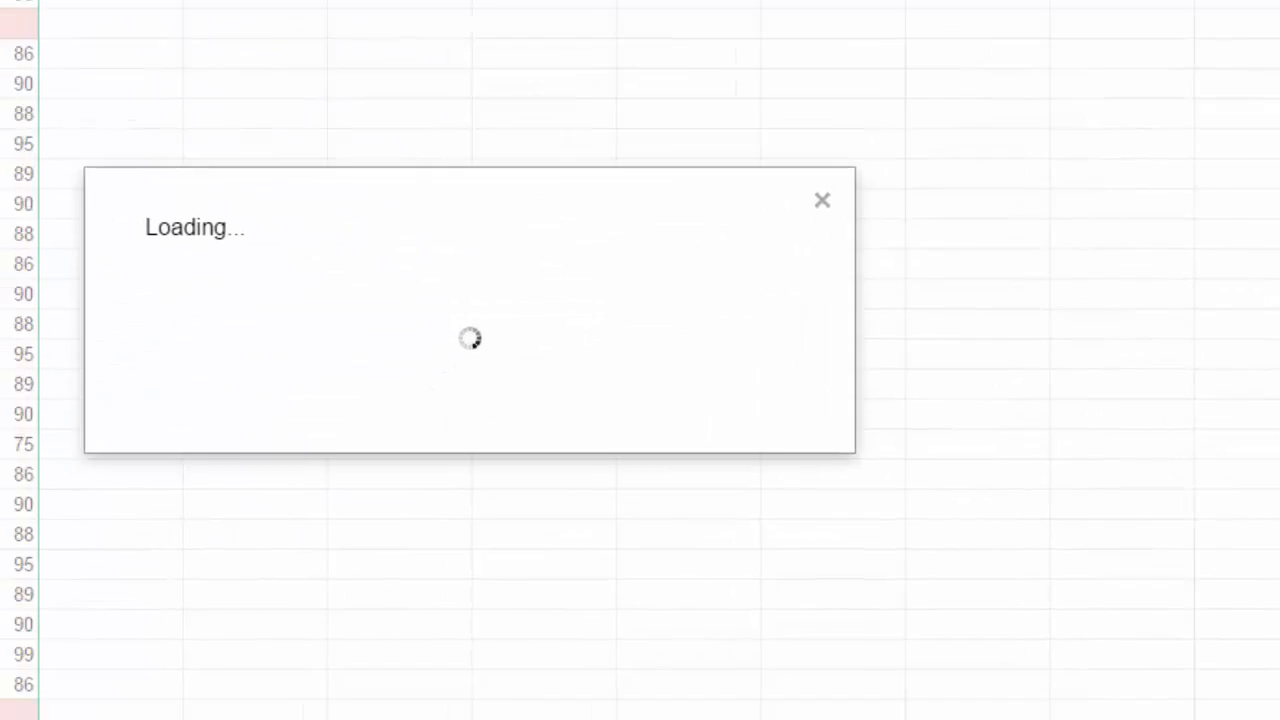
click(938, 180)
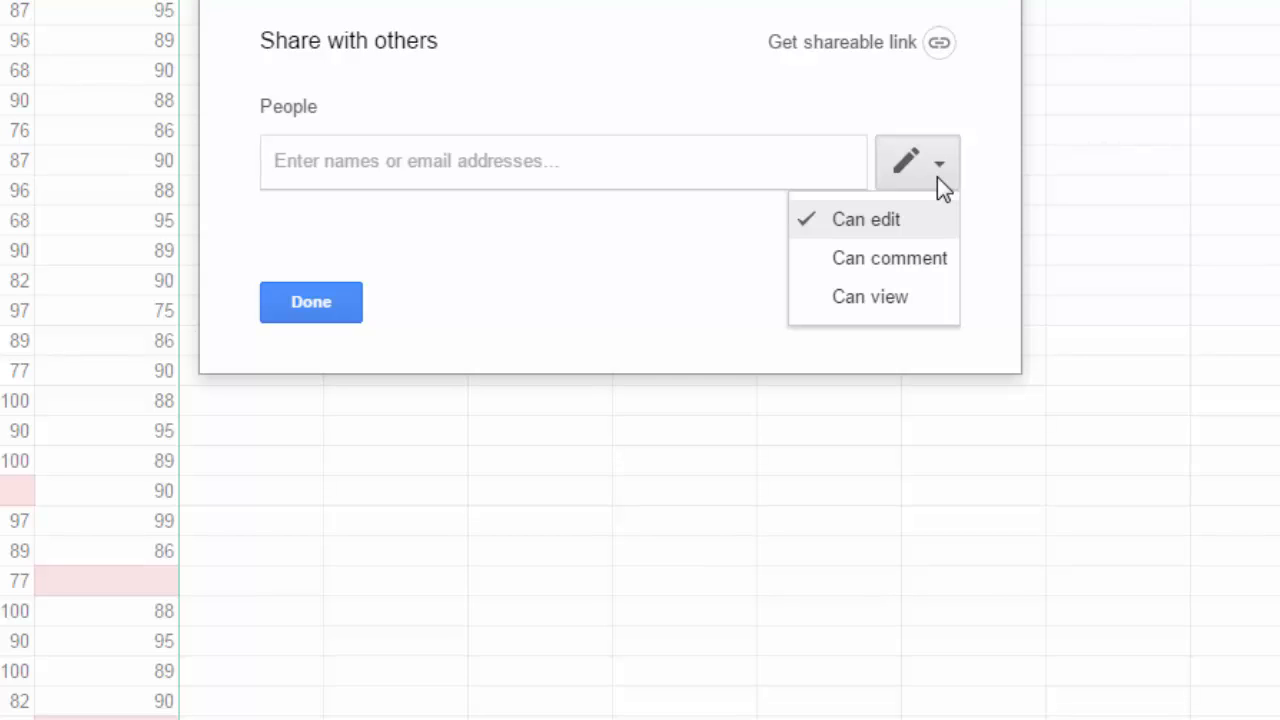
click(574, 266)
click(905, 305)
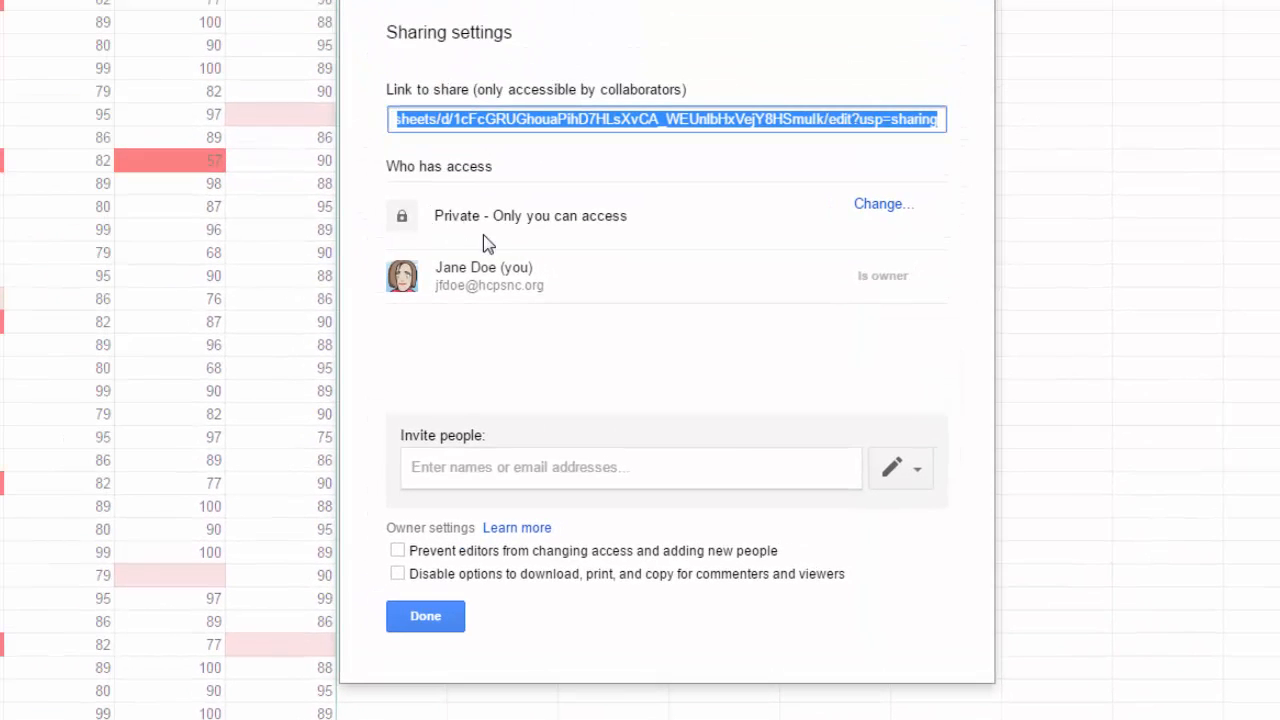
click(903, 210)
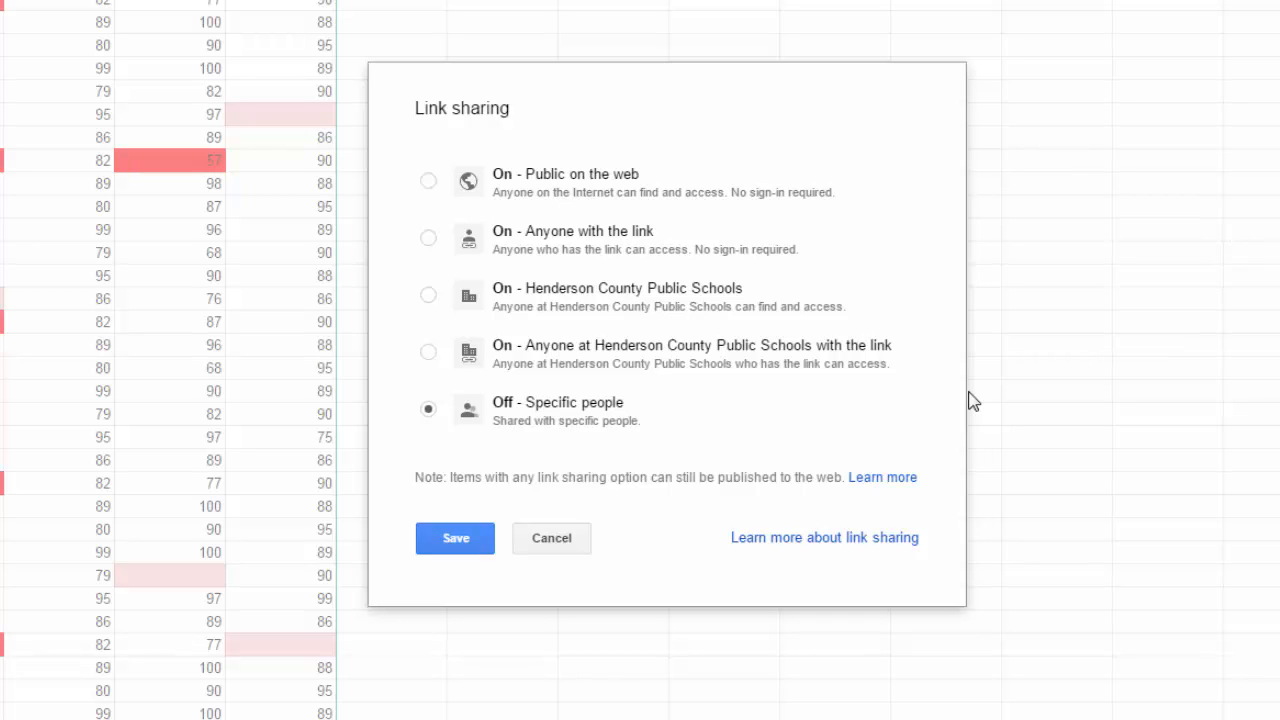
click(555, 546)
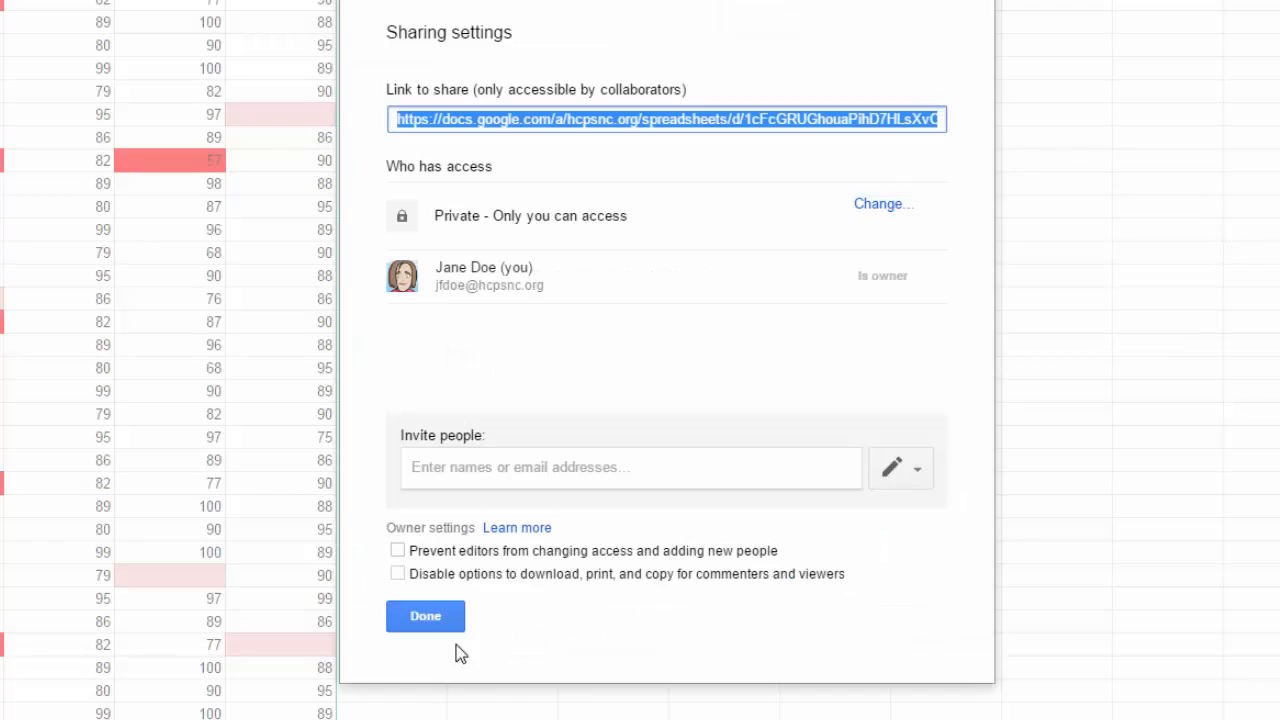
click(448, 620)
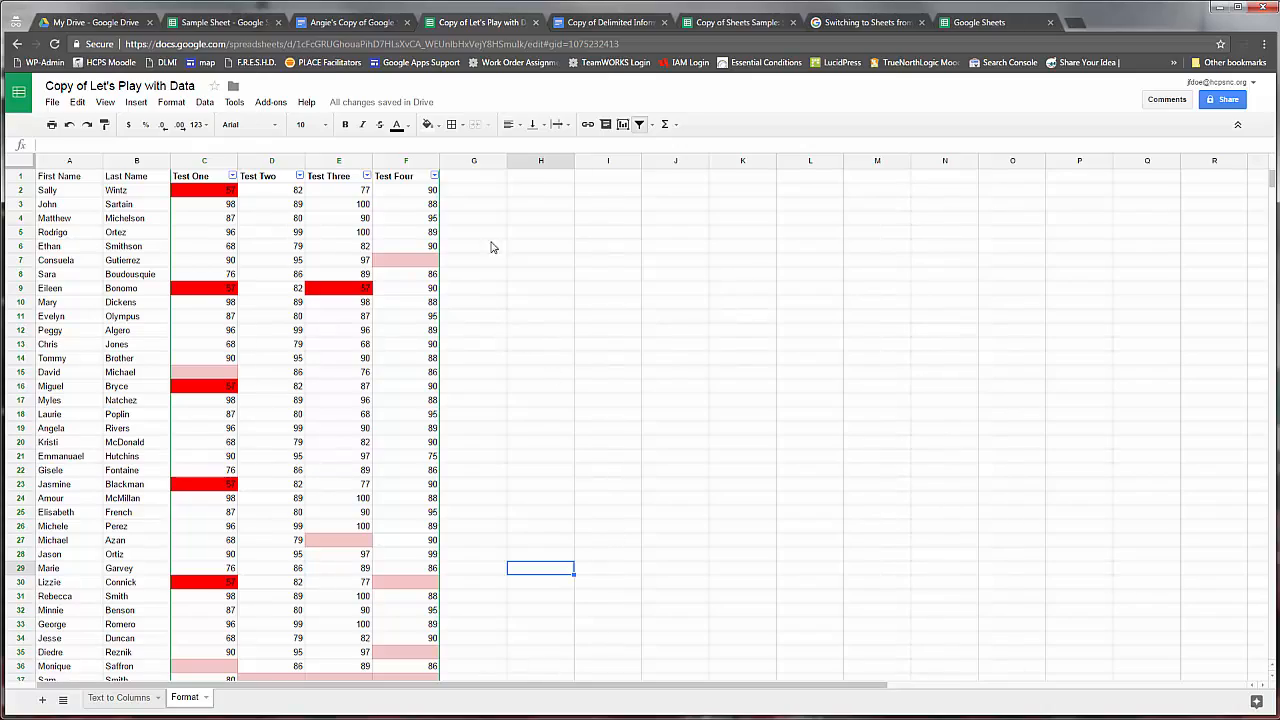
Enter the column header "Test Five" in cell G1
click(464, 181)
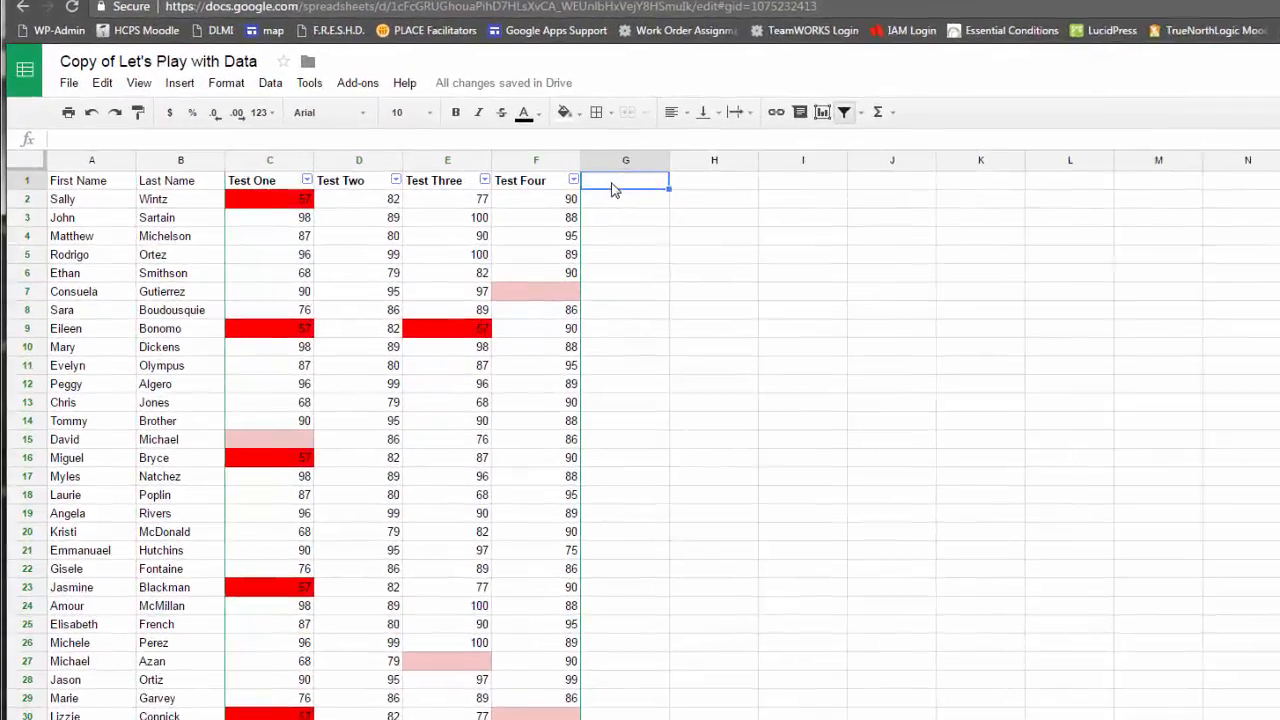
text(Test Five)
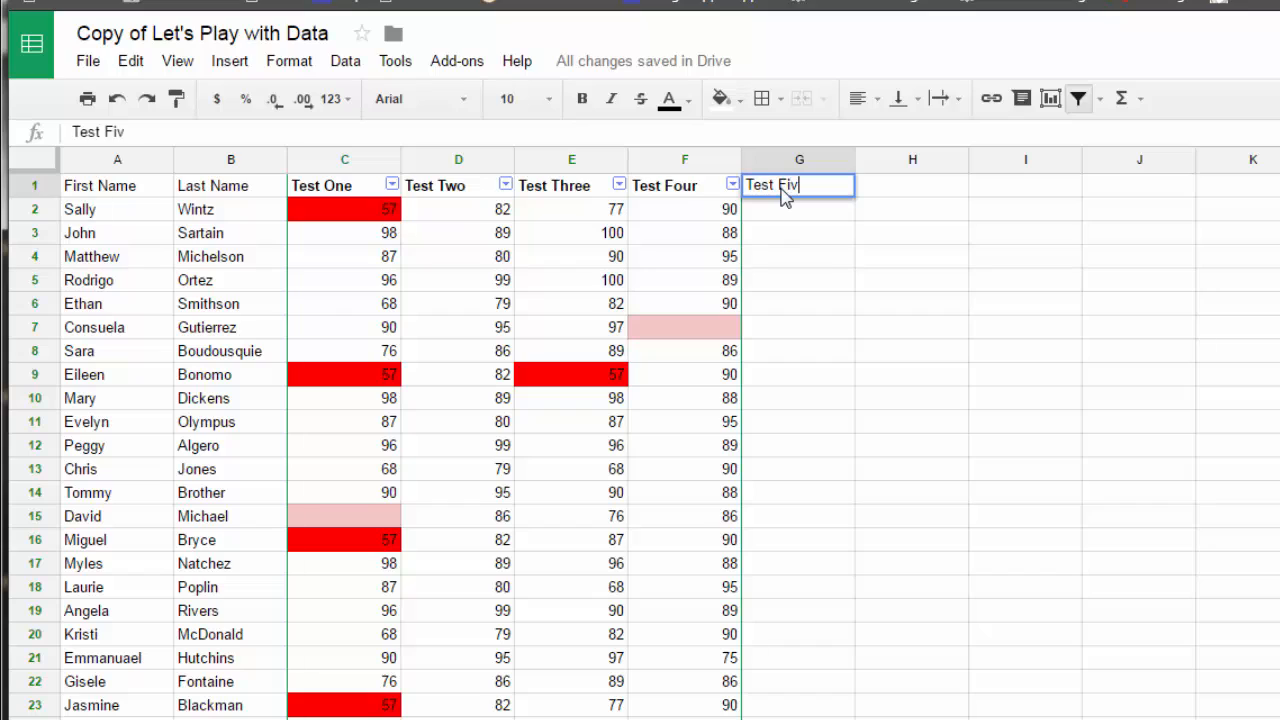
key(Return)
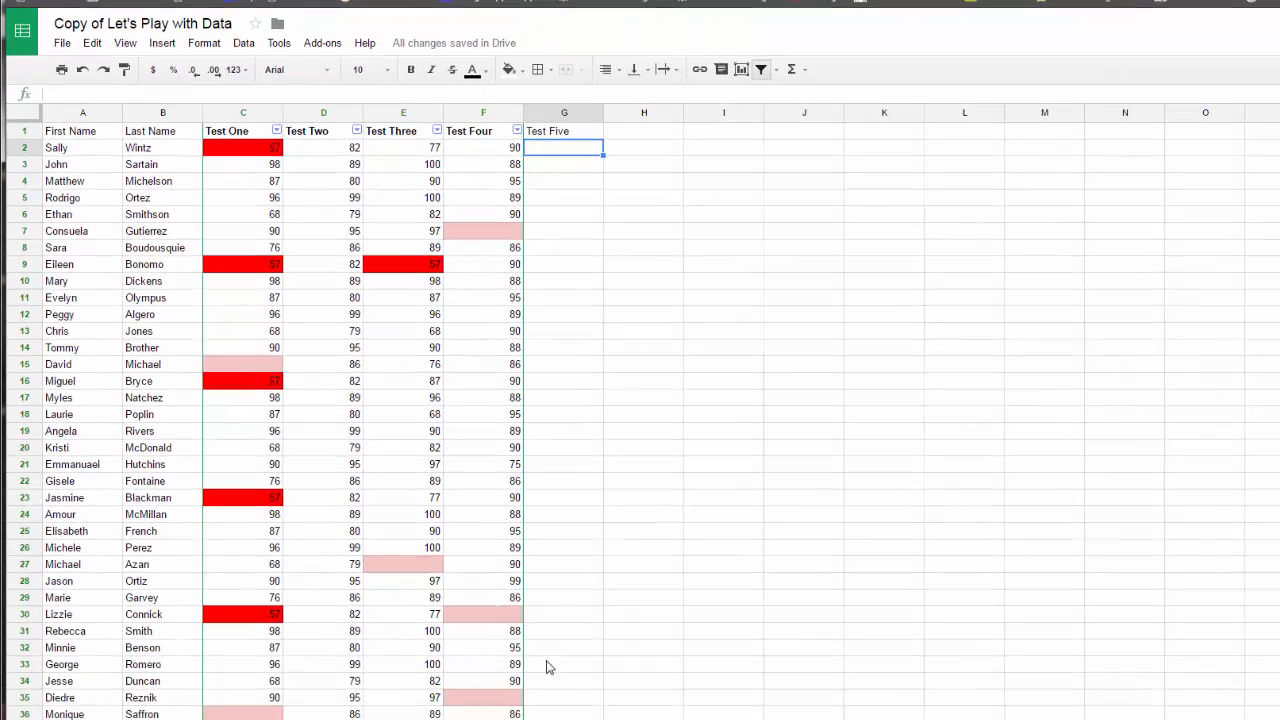
Protect the range A2:F37 on the Format sheet with the description "My Data", restricting editing to "Only you"
scroll(557, 647, down, 2)
scroll(557, 640, up, 2)
drag(87, 151, 453, 531)
scroll(458, 505, down, 2)
scroll(451, 506, down, 3)
scroll(453, 531, up, 1)
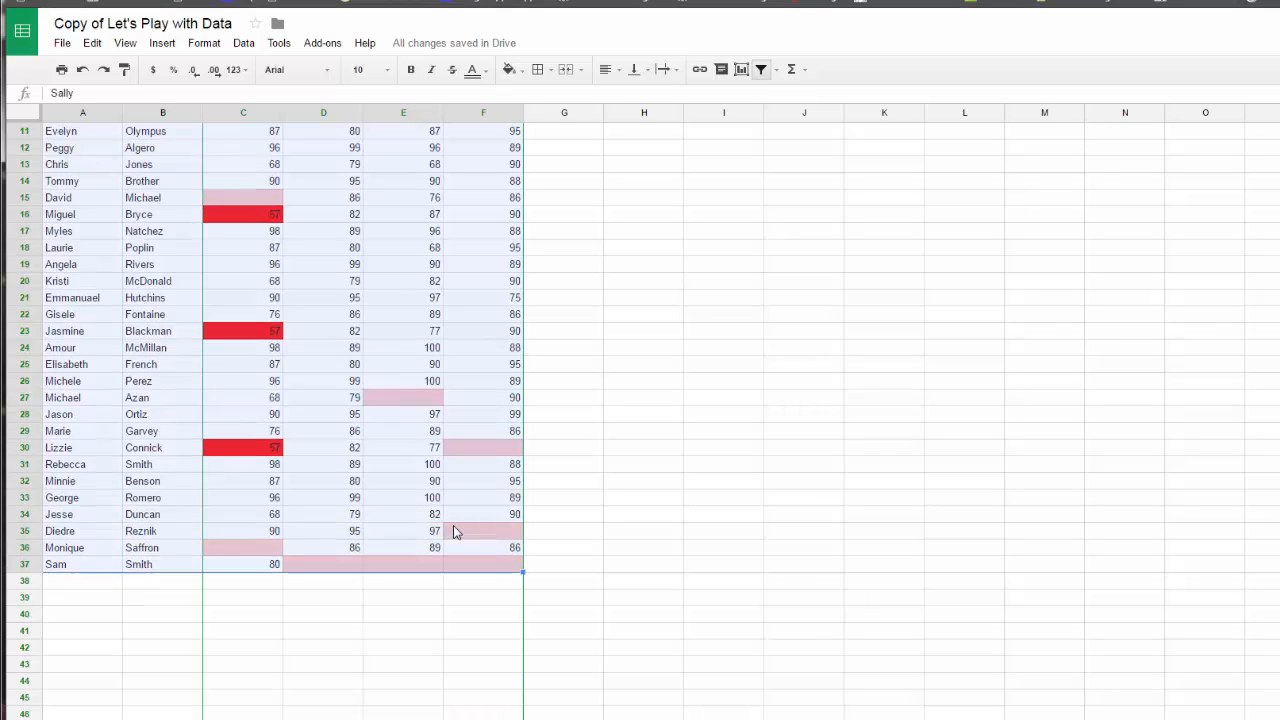
scroll(453, 531, up, 5)
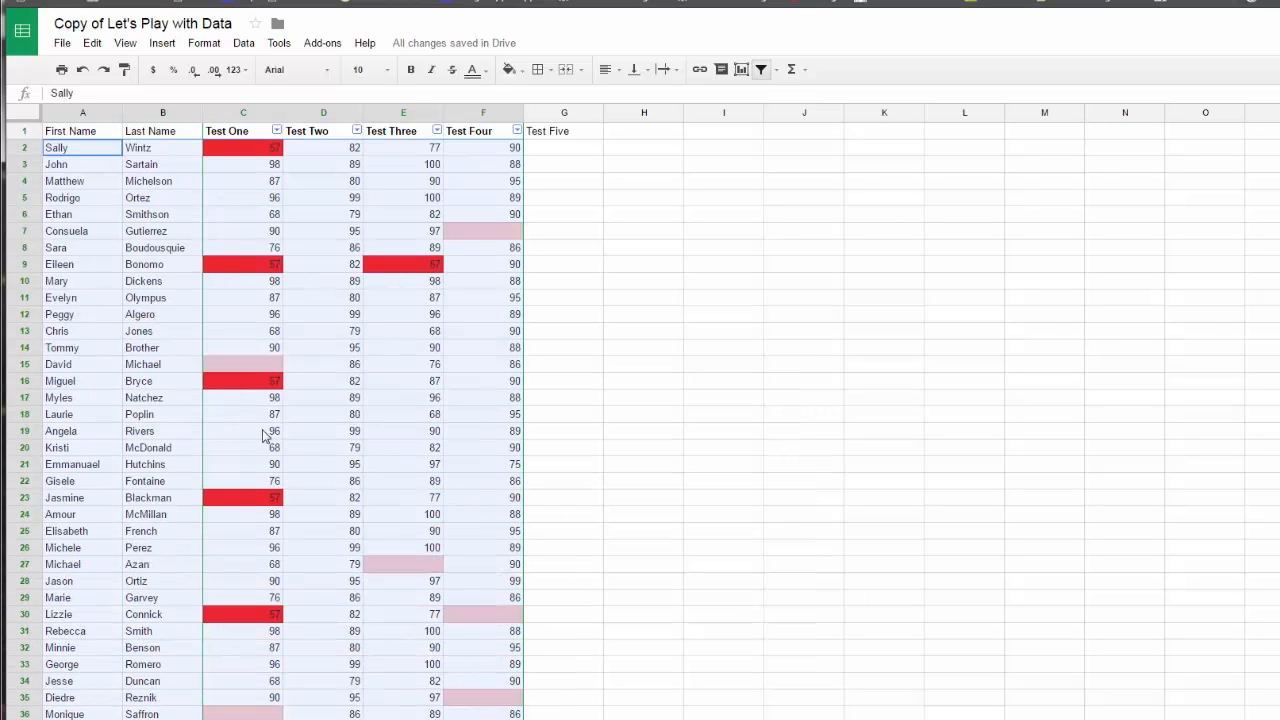
click(243, 46)
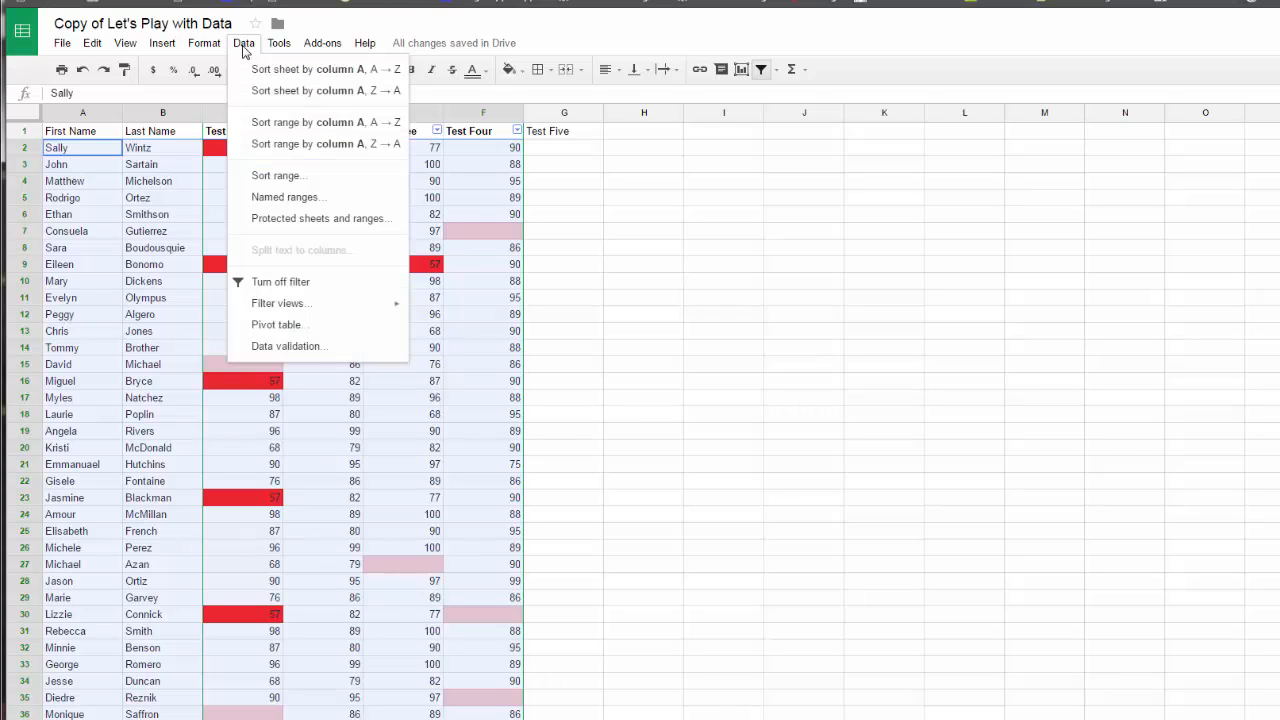
click(350, 230)
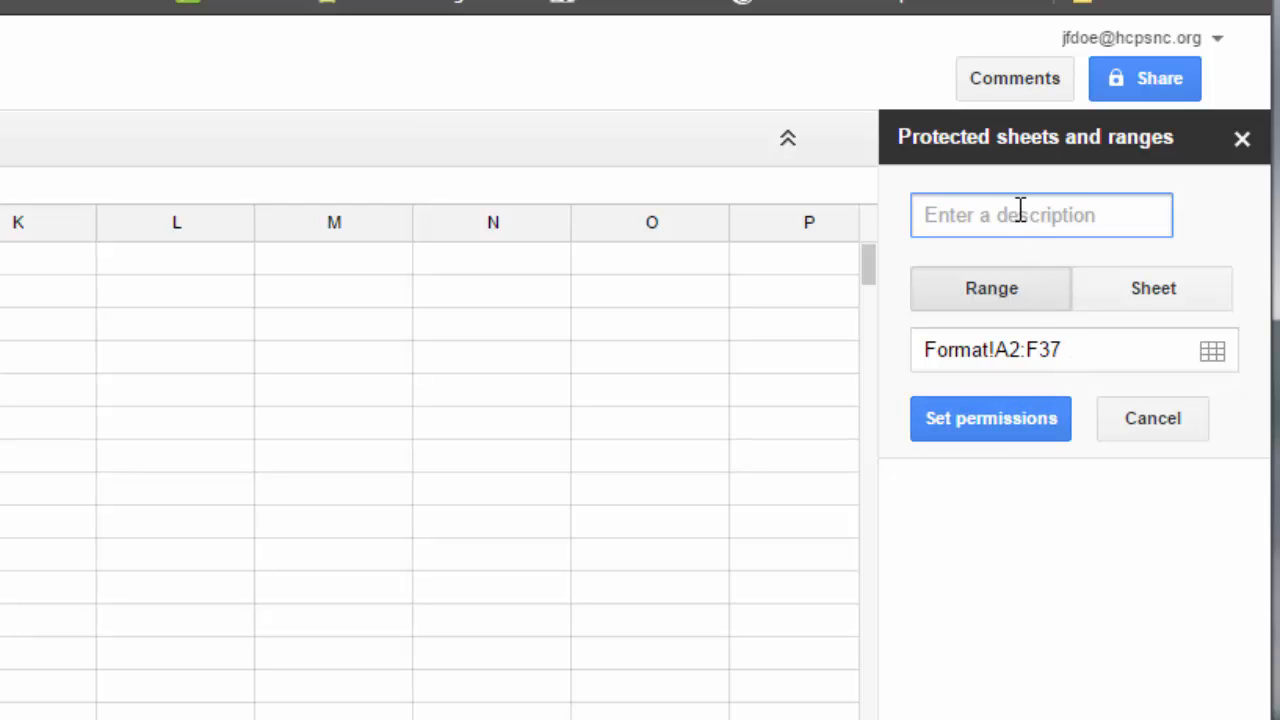
text(My Data)
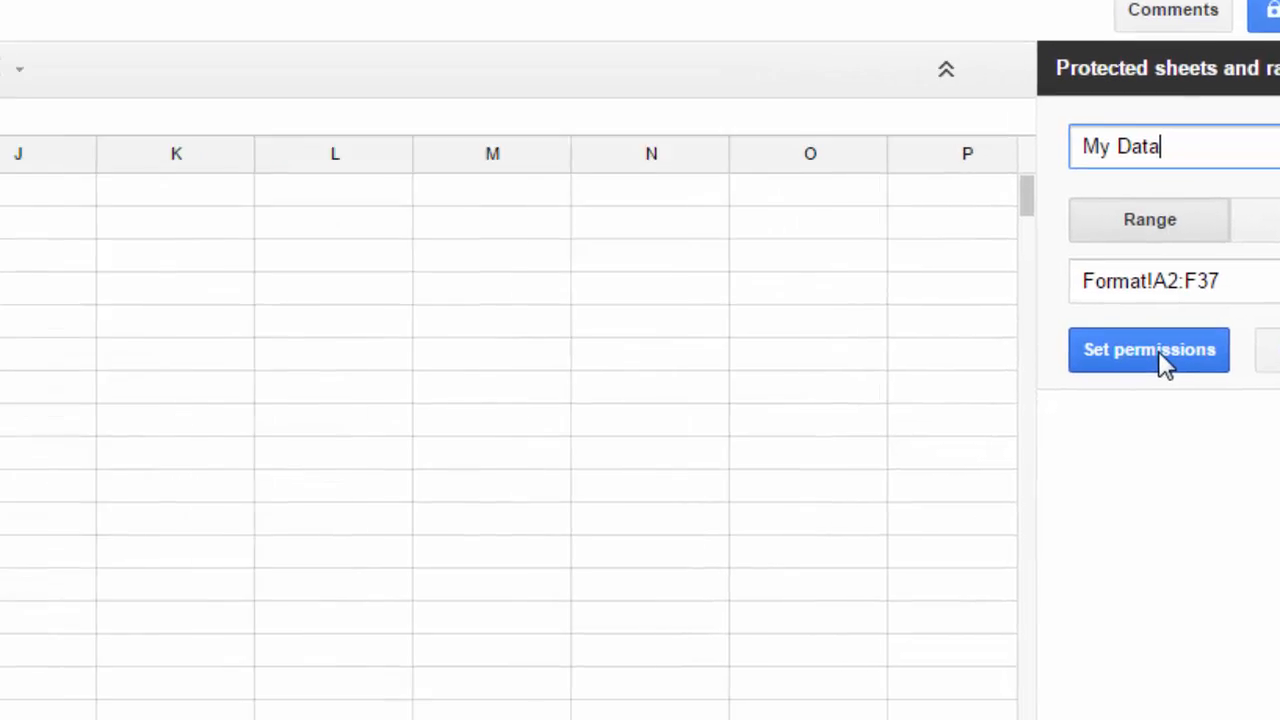
click(1150, 350)
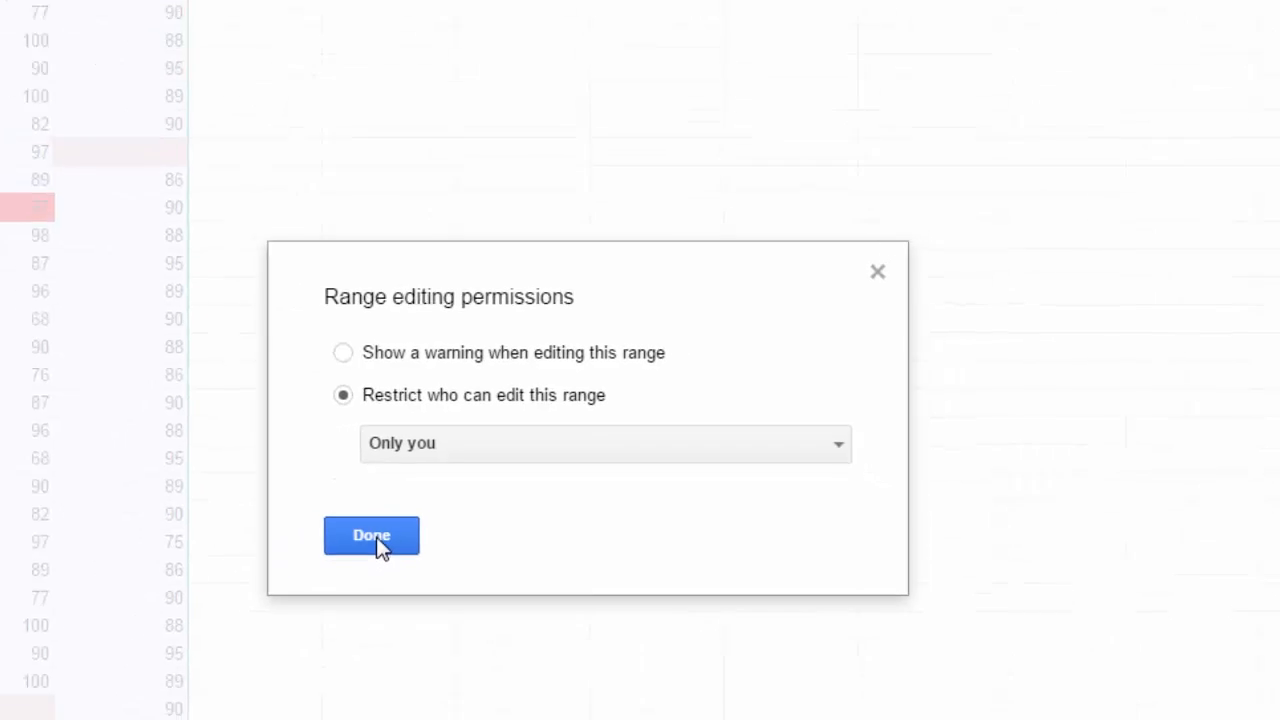
click(372, 536)
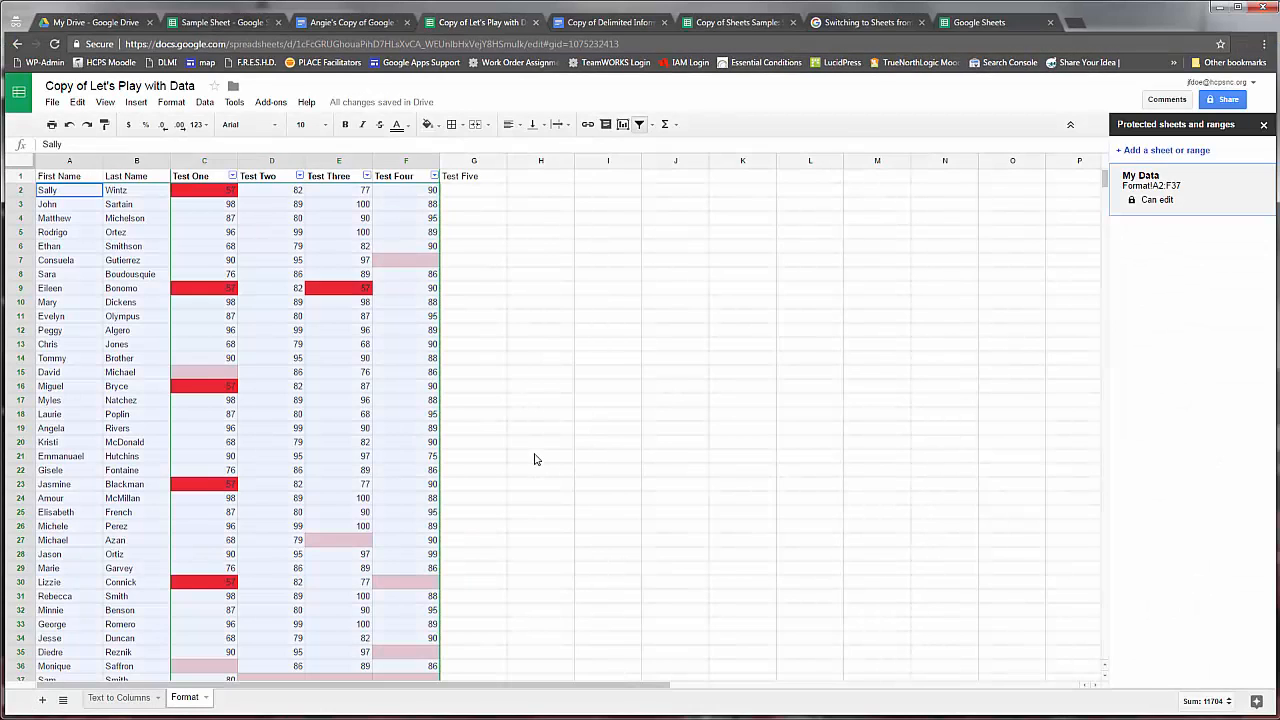
Add a protected range for the Test Five cells G2:G37 and open its editing permissions
click(536, 458)
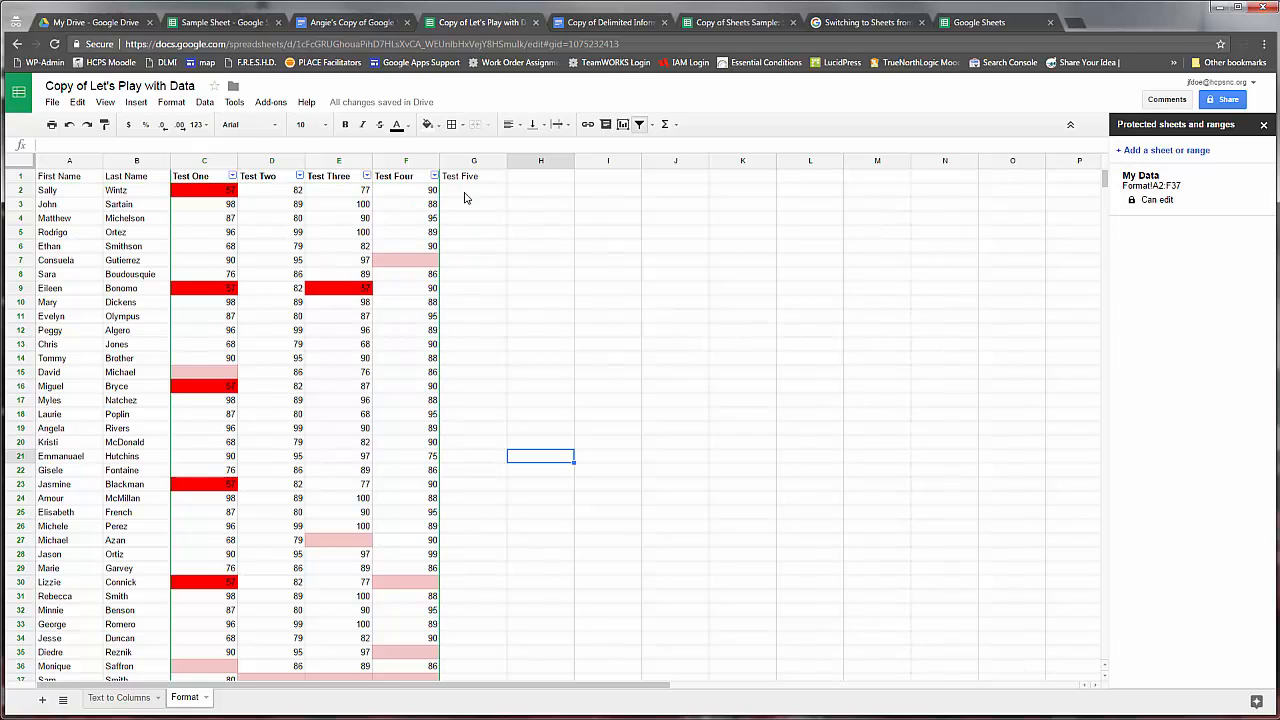
drag(469, 197, 481, 546)
scroll(477, 423, down, 3)
scroll(590, 480, up, 1)
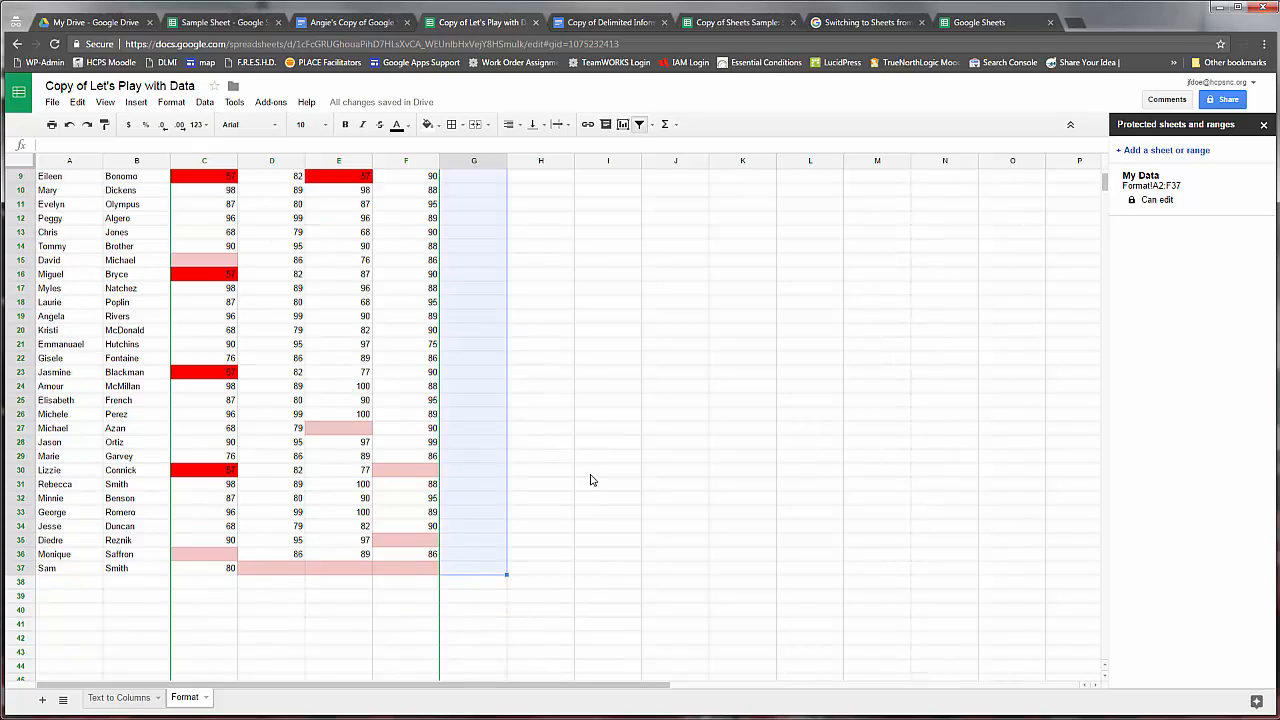
scroll(590, 480, up, 3)
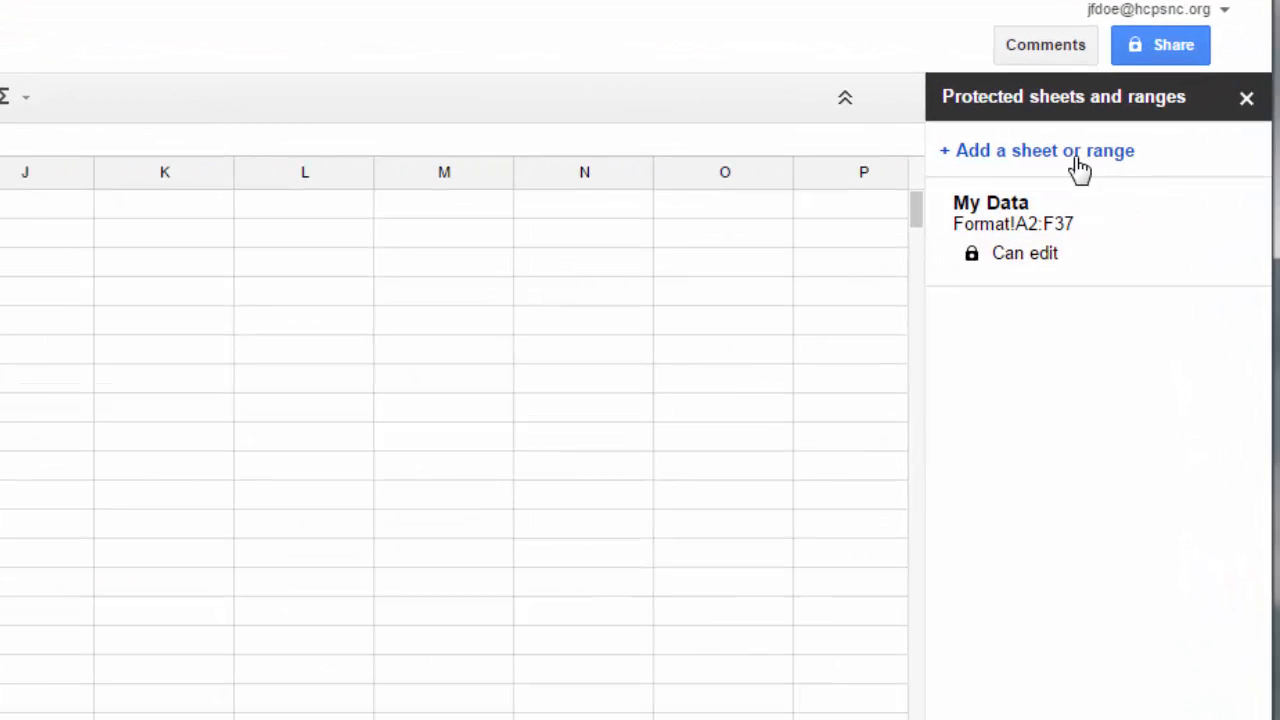
click(1077, 152)
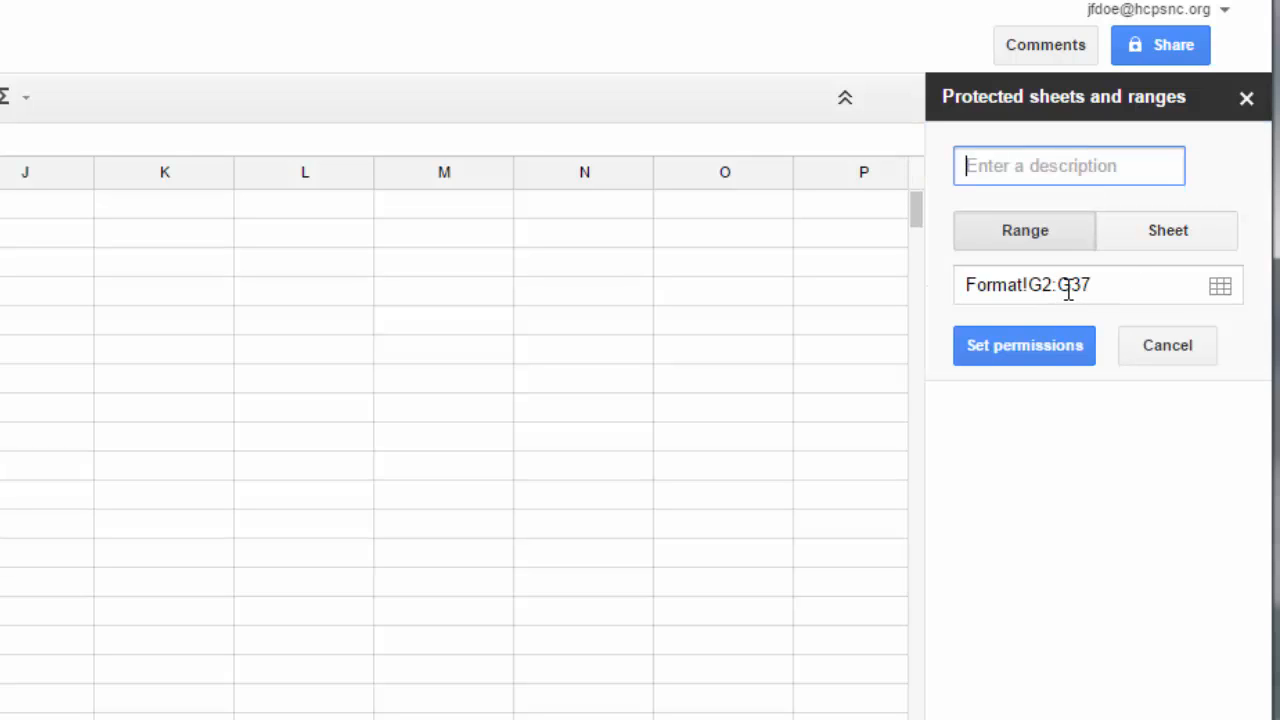
click(1016, 345)
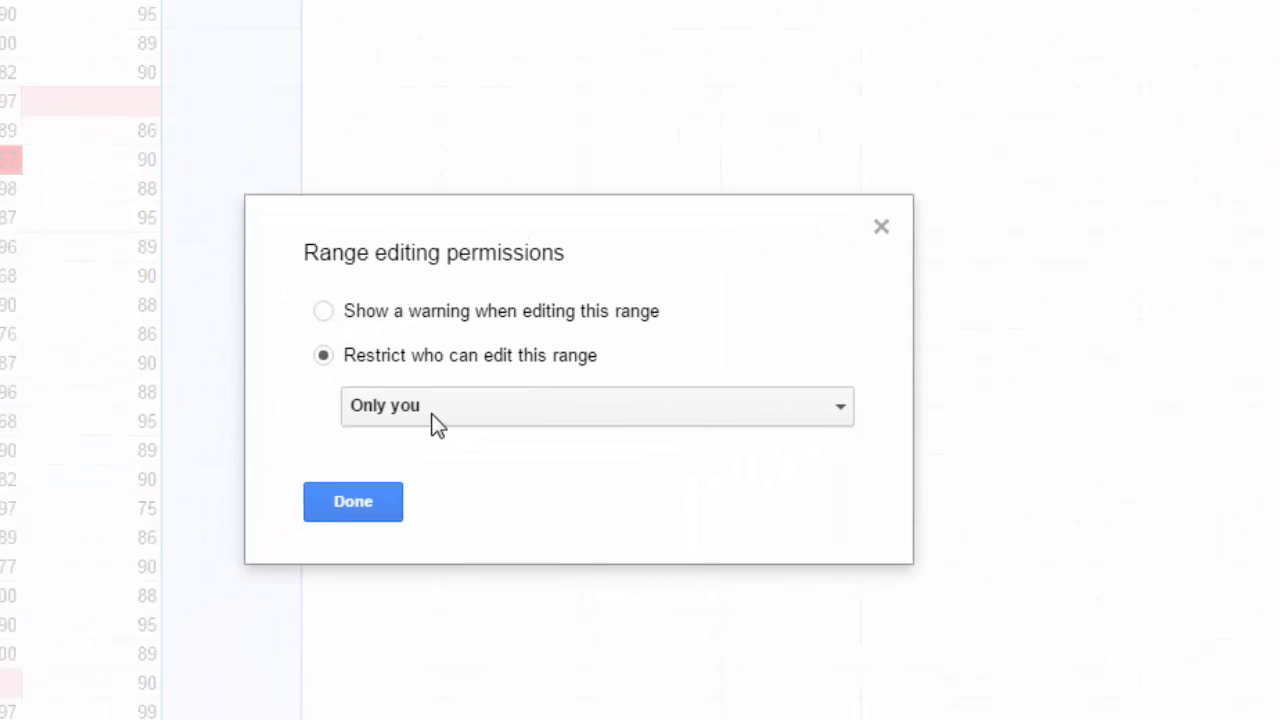
Set the range's editing restriction to Custom and add a colleague's suggested e-mail contact as an editor
click(437, 408)
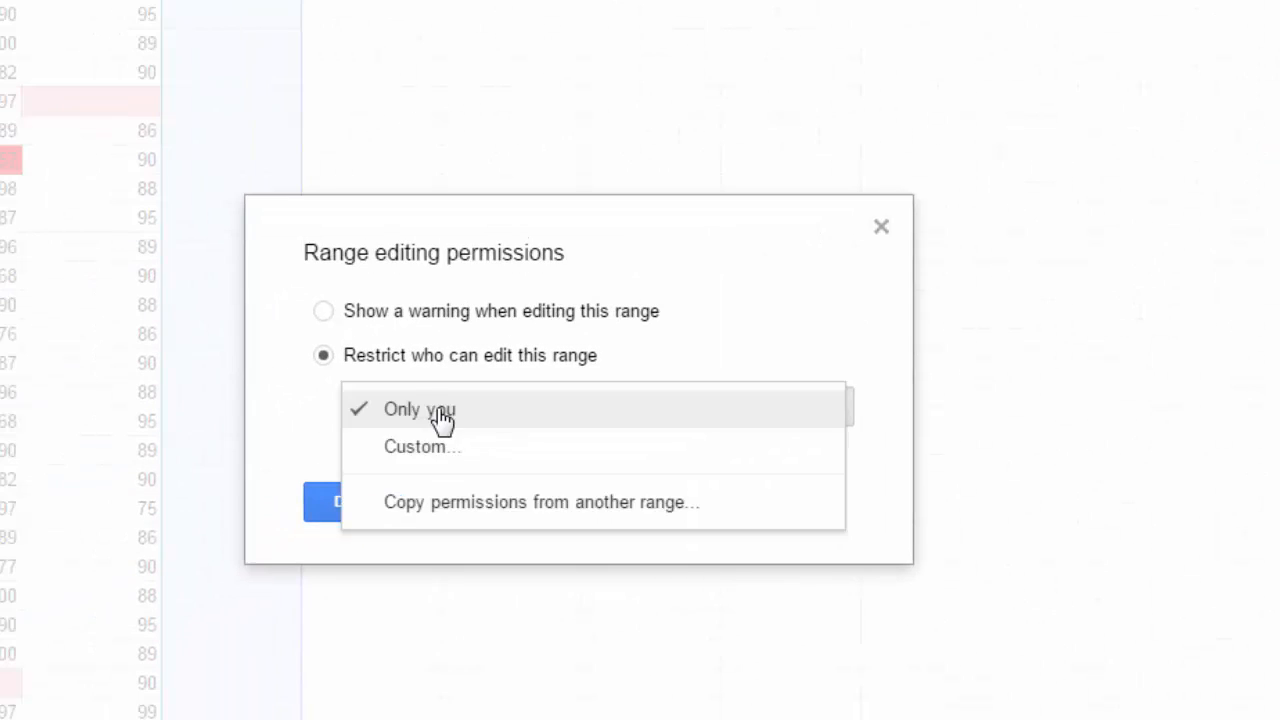
click(487, 449)
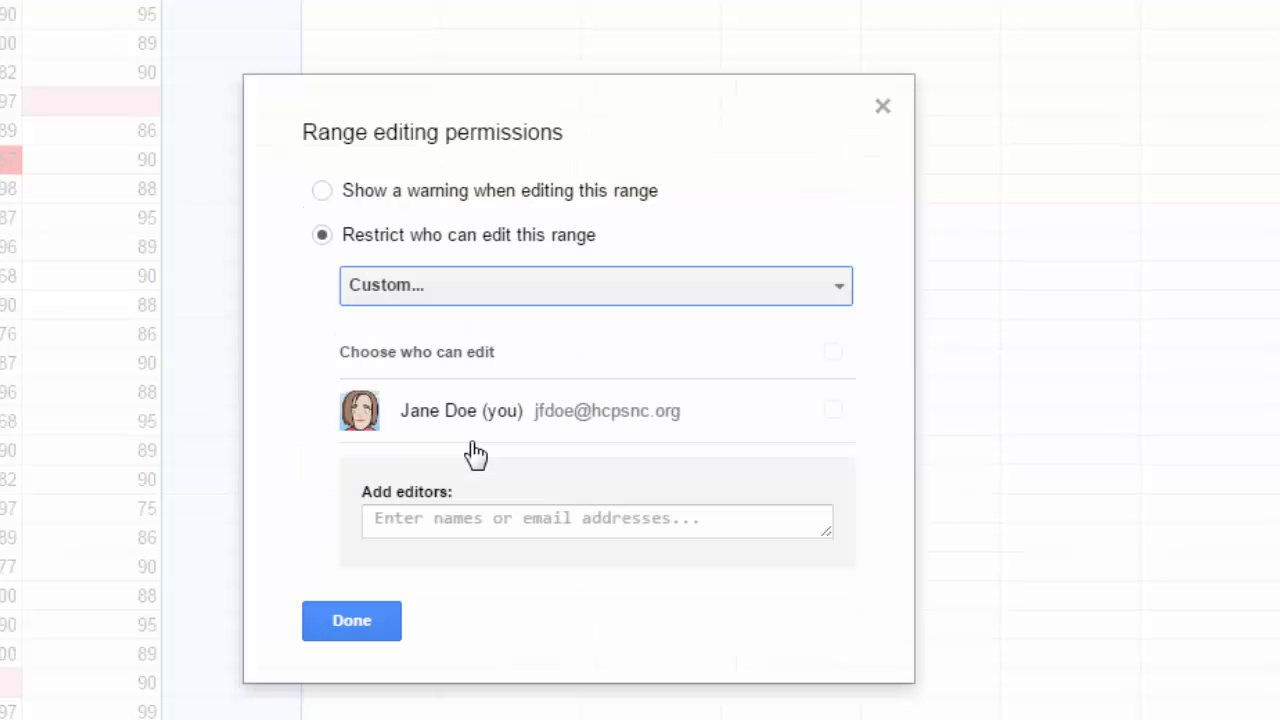
click(440, 517)
text(an)
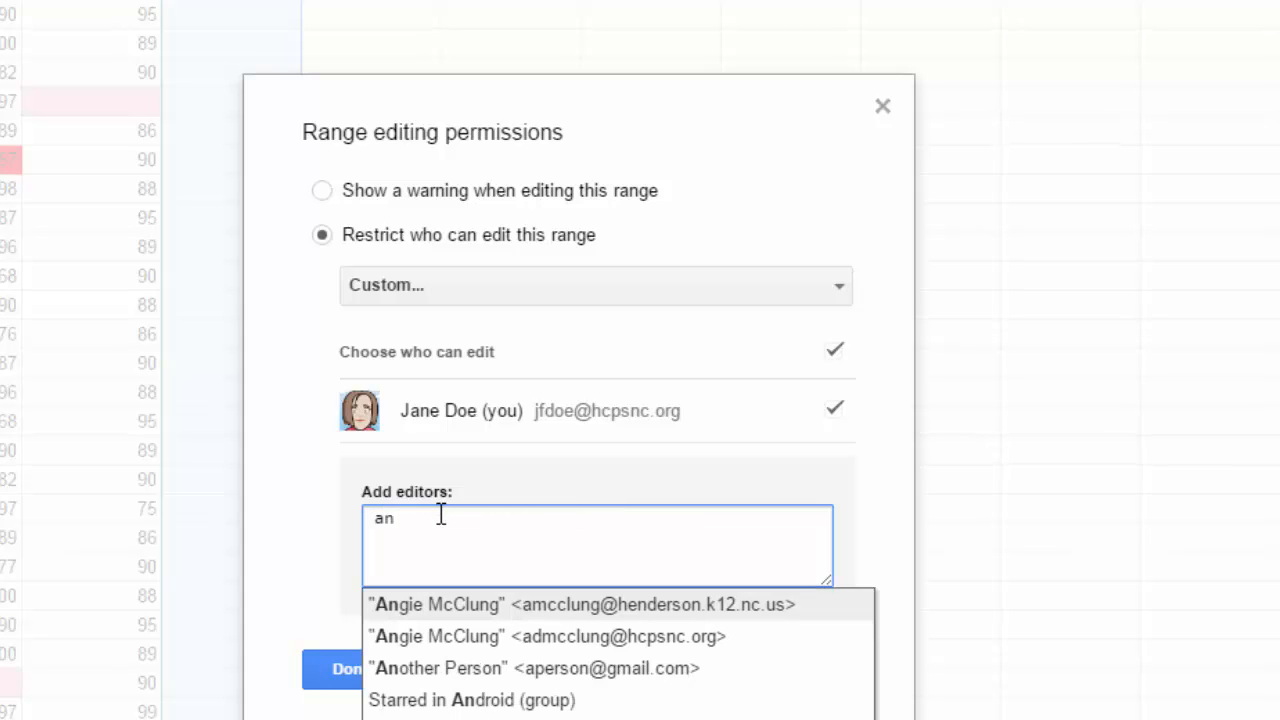
click(489, 645)
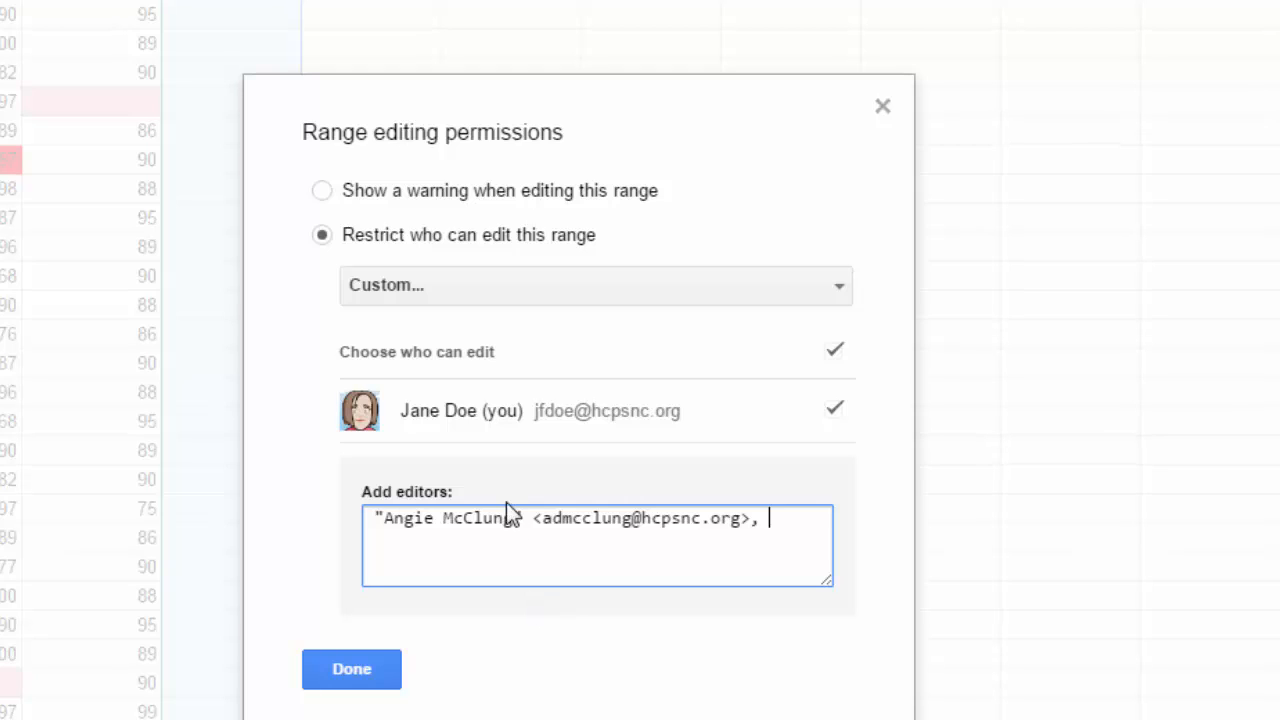
click(369, 678)
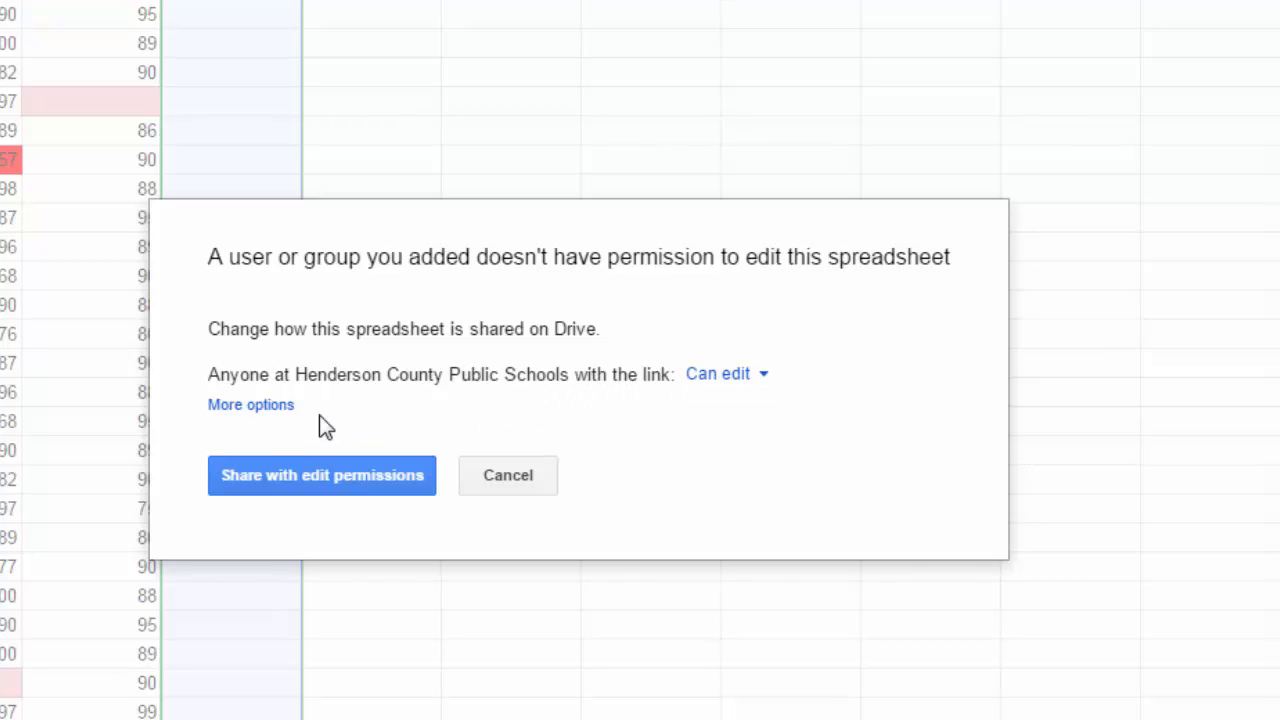
Share the spreadsheet with edit permissions for only the people or groups added
click(260, 405)
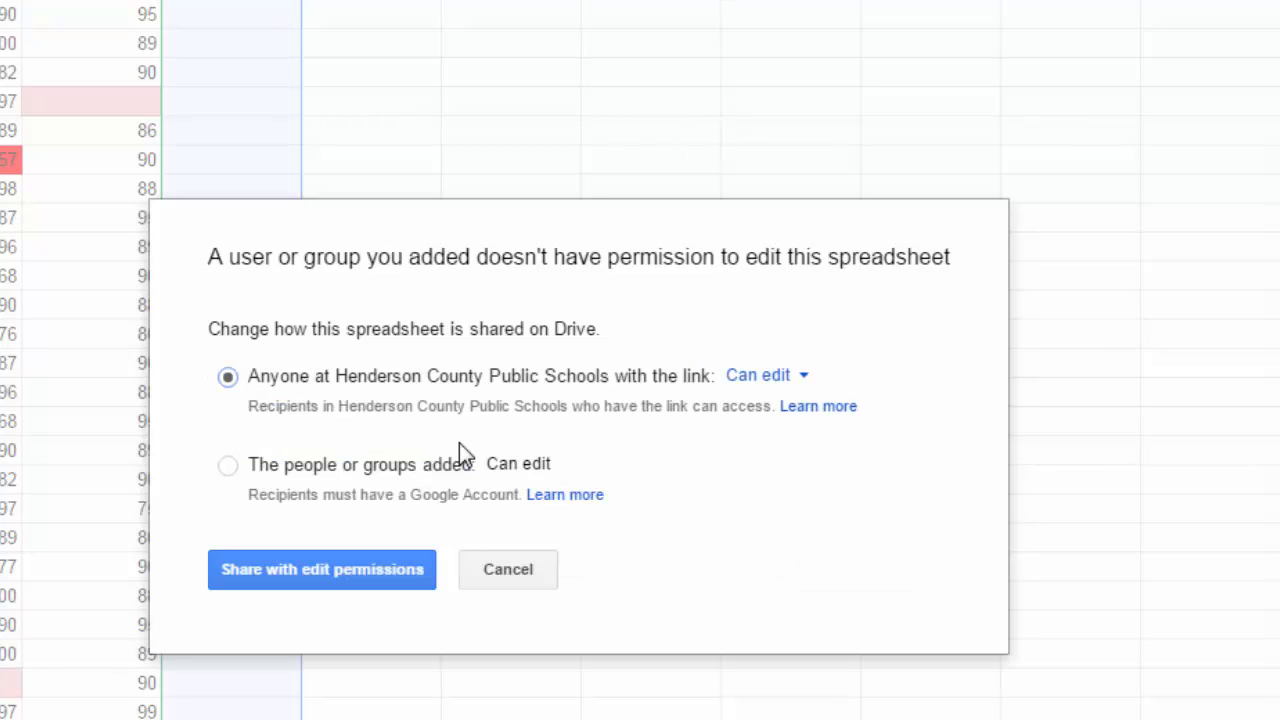
click(236, 467)
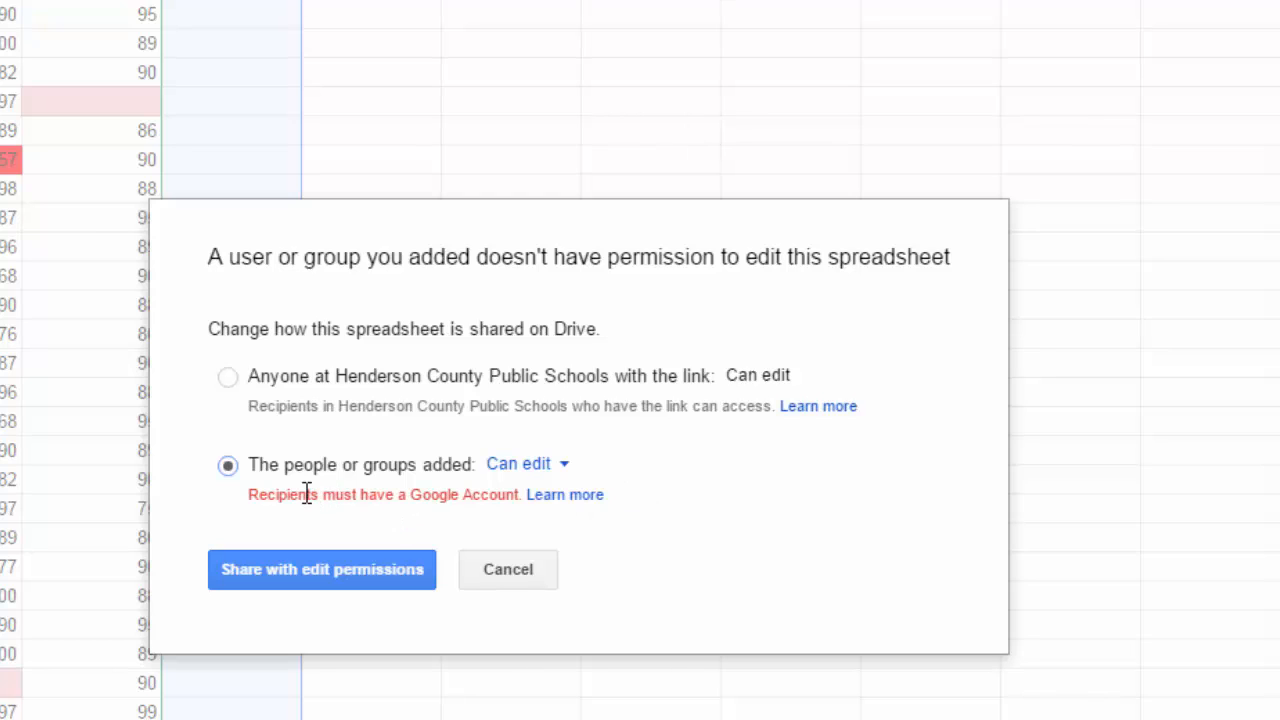
click(562, 468)
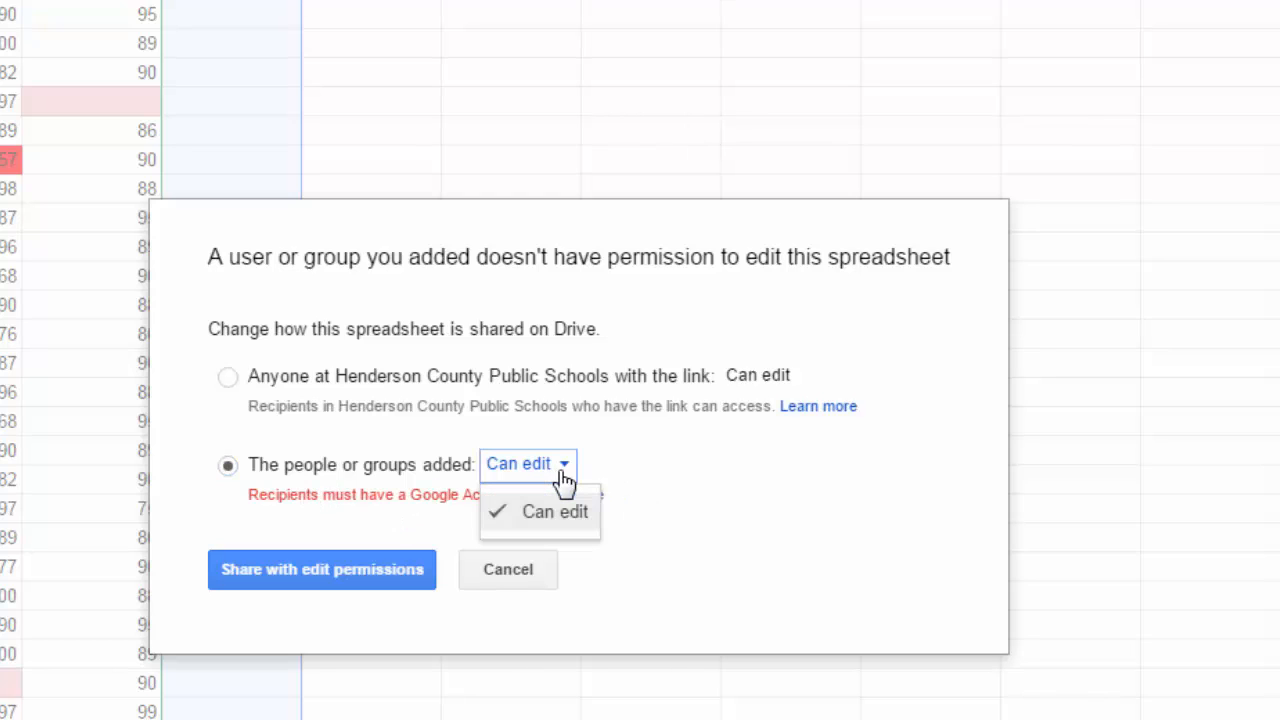
click(628, 480)
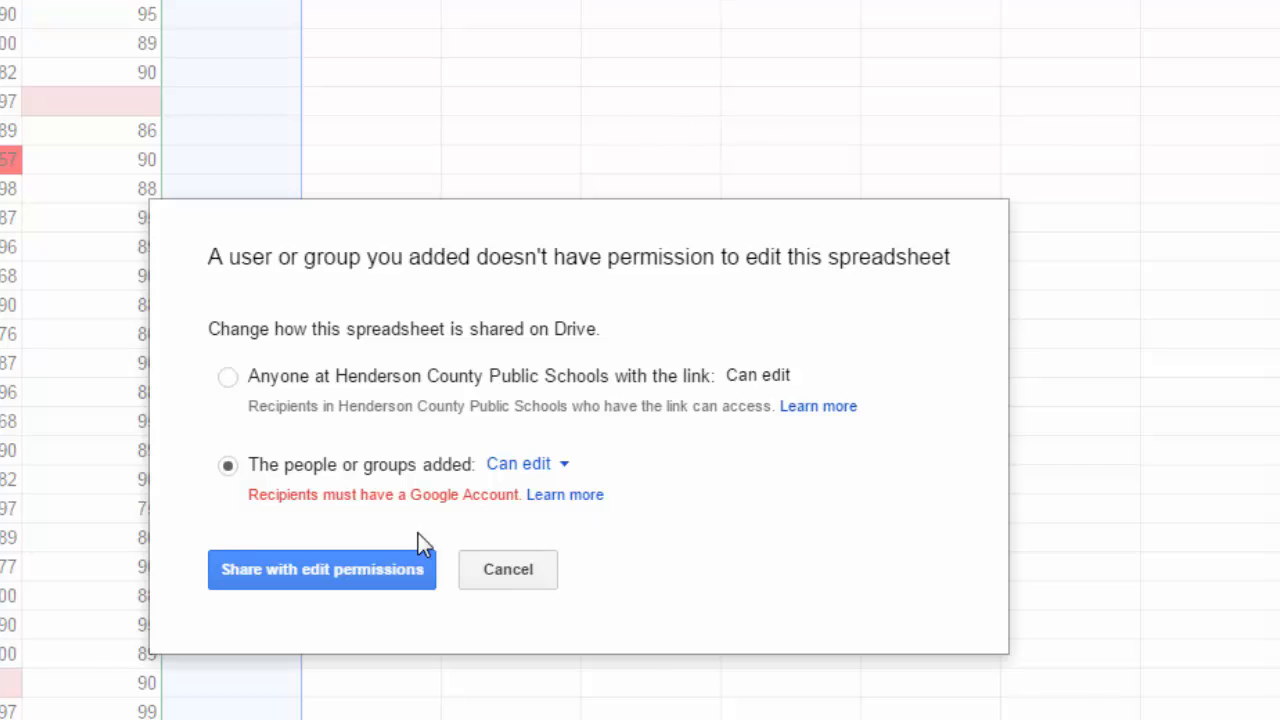
click(308, 578)
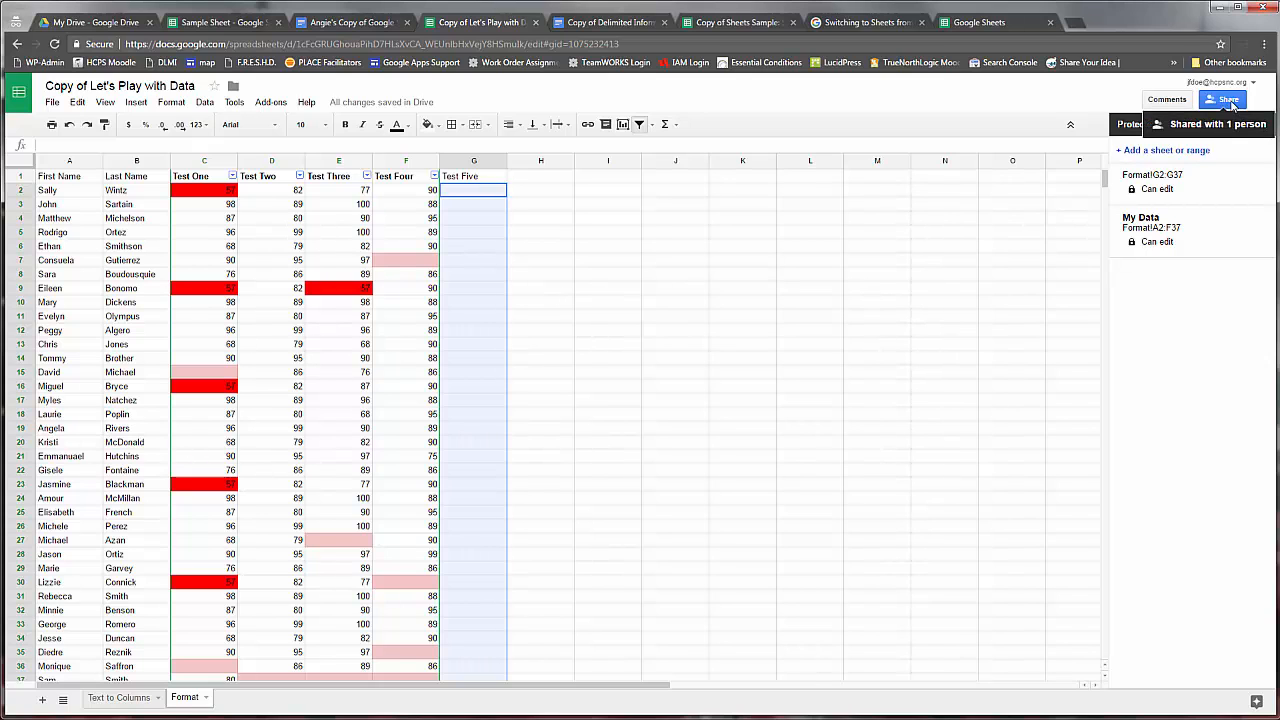
Check who has access in the advanced sharing settings, close them and select the empty cell G14
click(1234, 101)
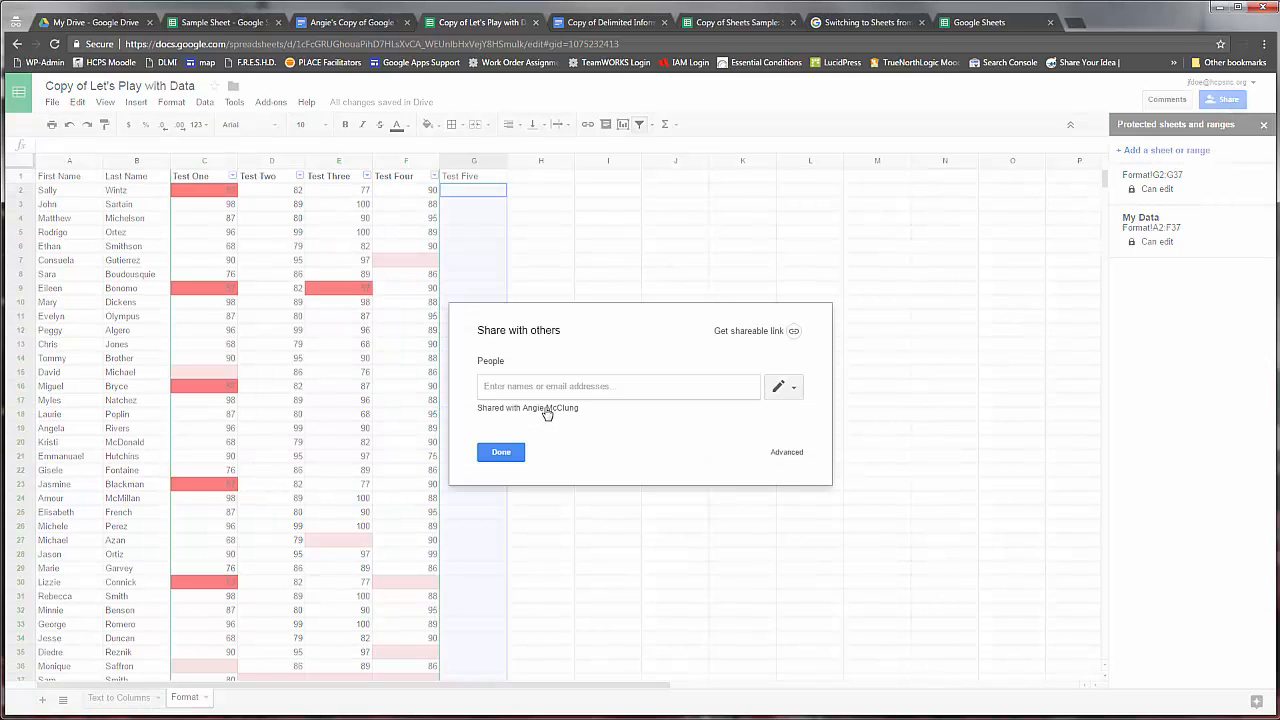
click(924, 370)
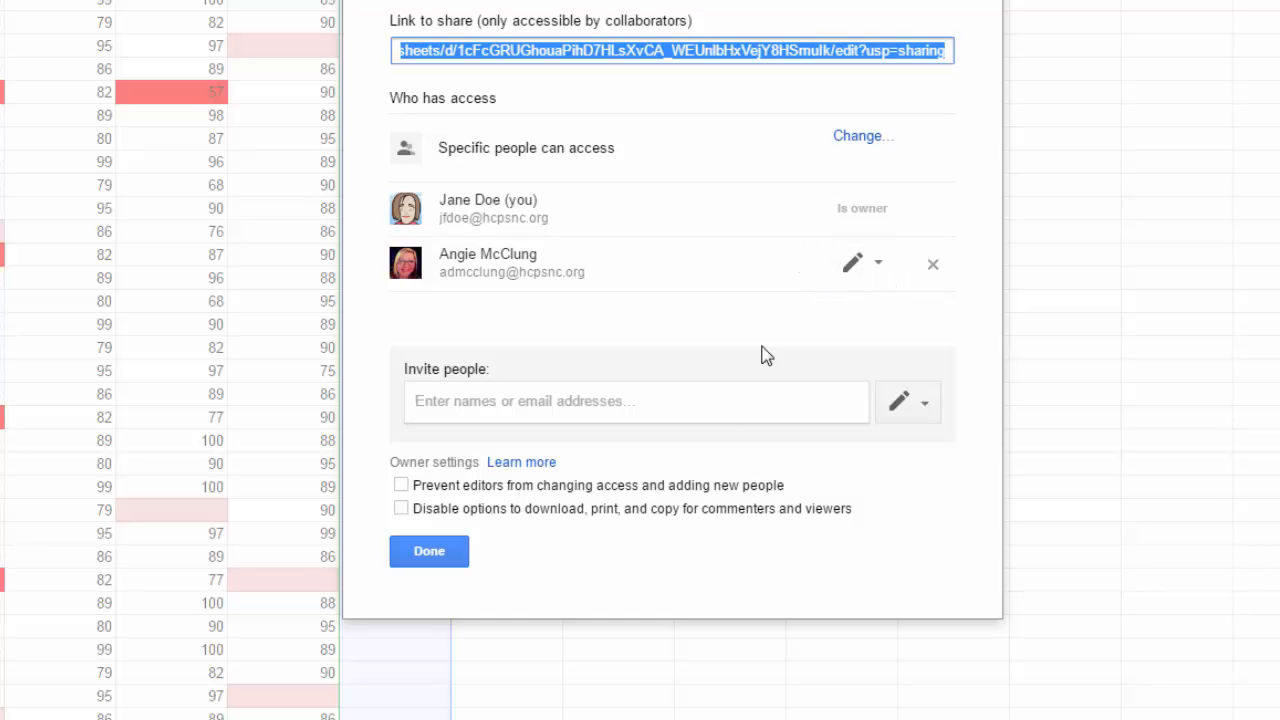
click(449, 553)
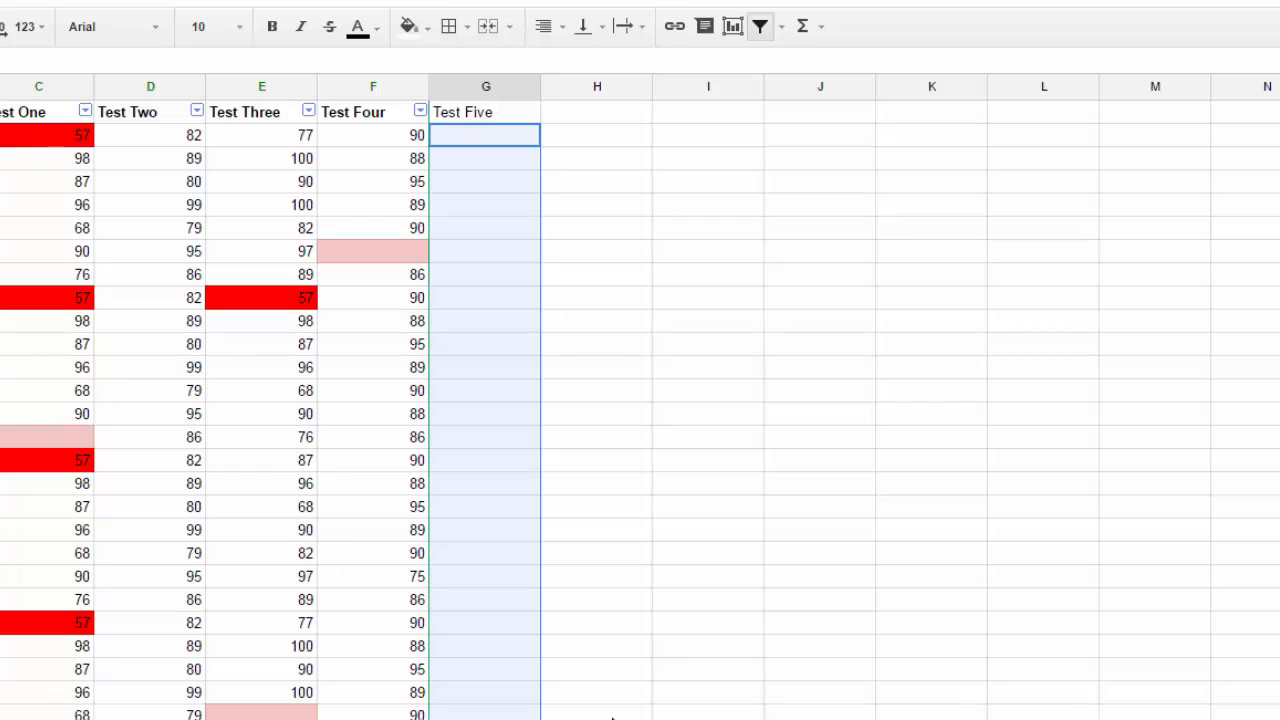
click(742, 667)
click(447, 409)
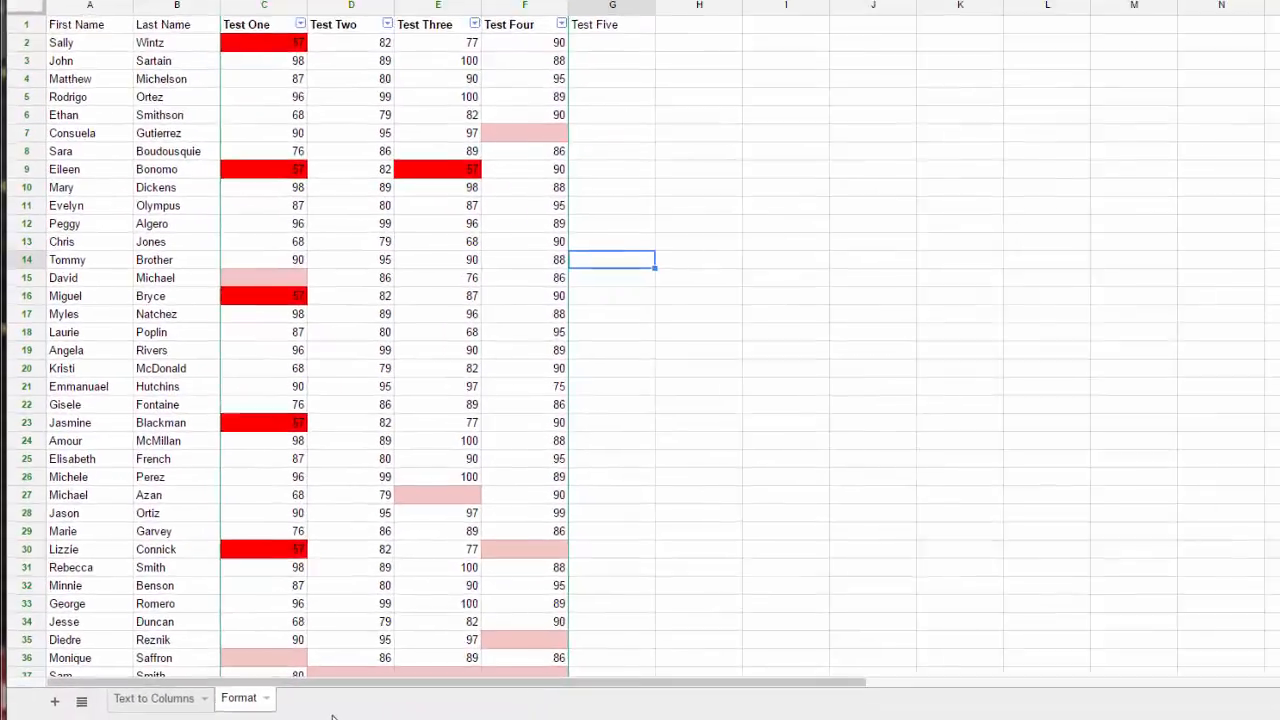
Start protecting the whole Text to Columns sheet and give the protection the description Cannot Edit
click(266, 698)
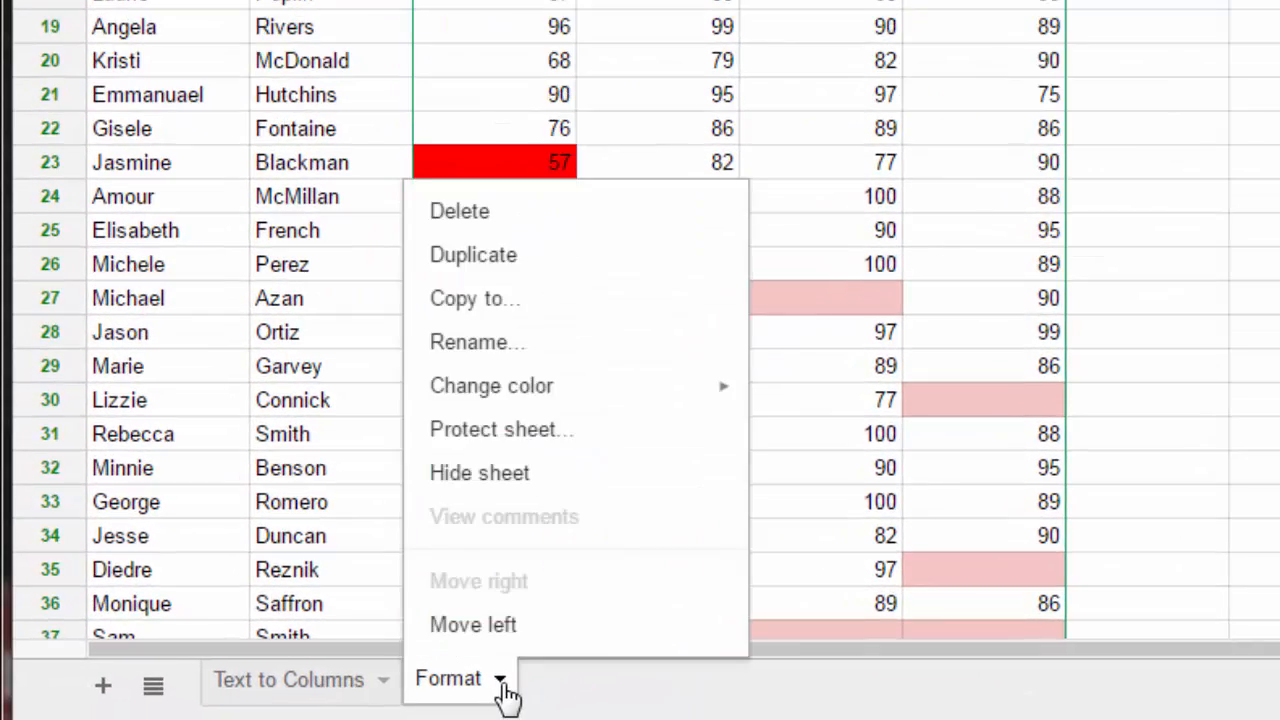
click(306, 690)
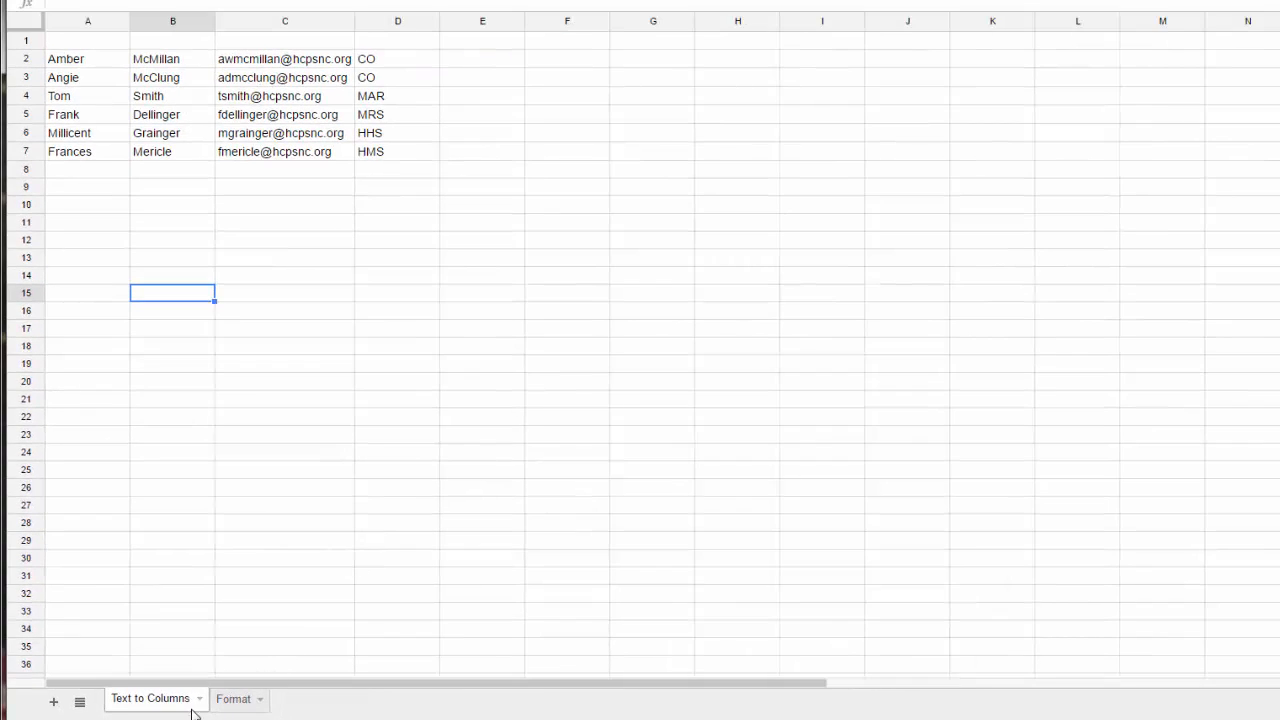
click(199, 699)
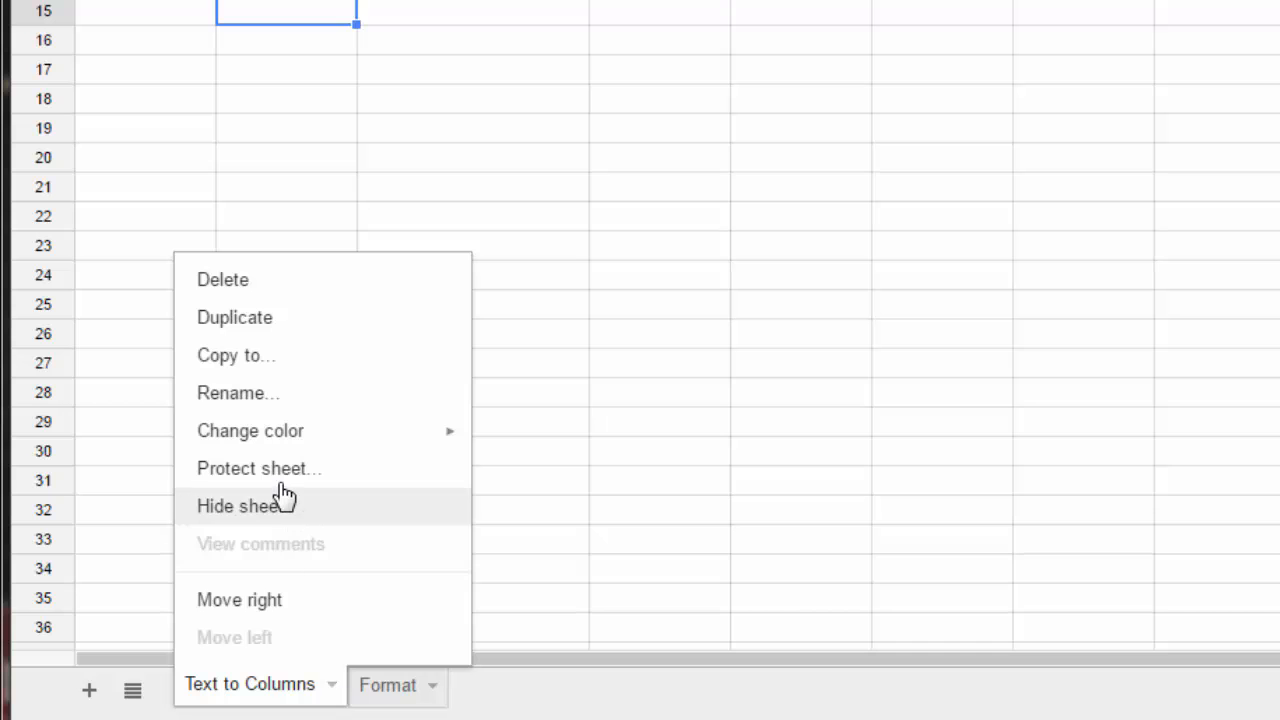
click(283, 472)
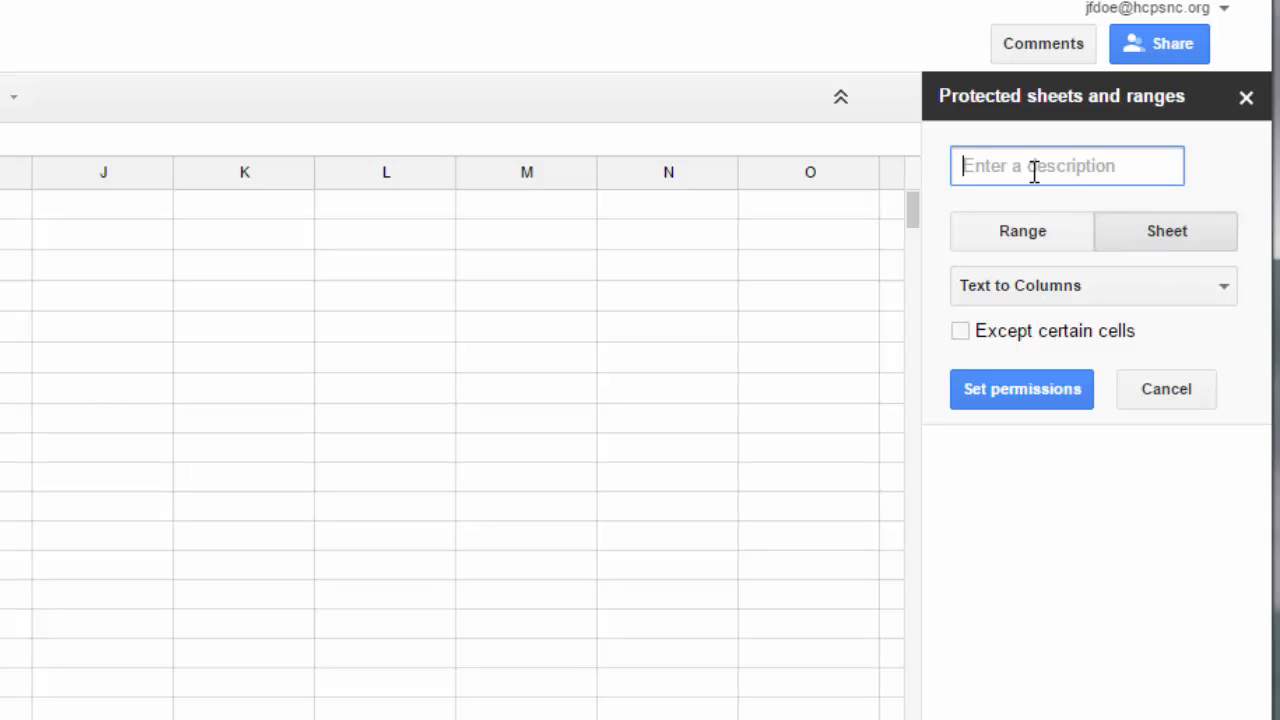
text(Ca)
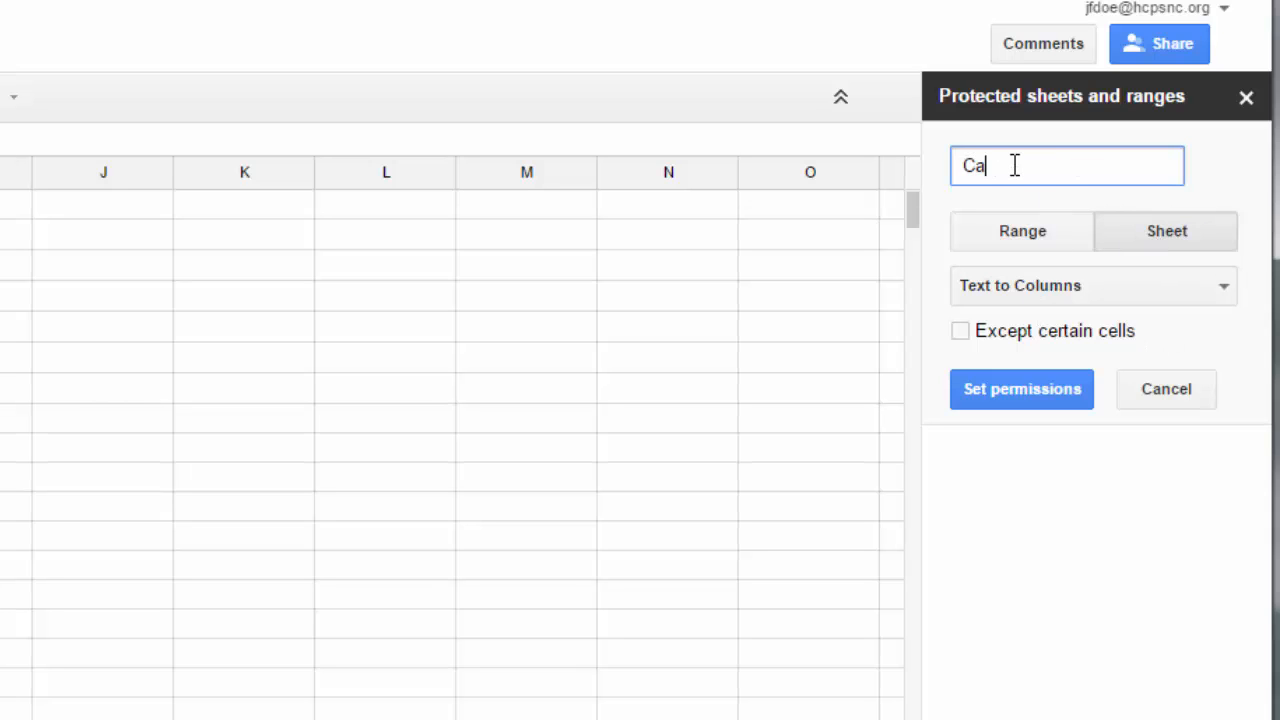
text(nnot Edit)
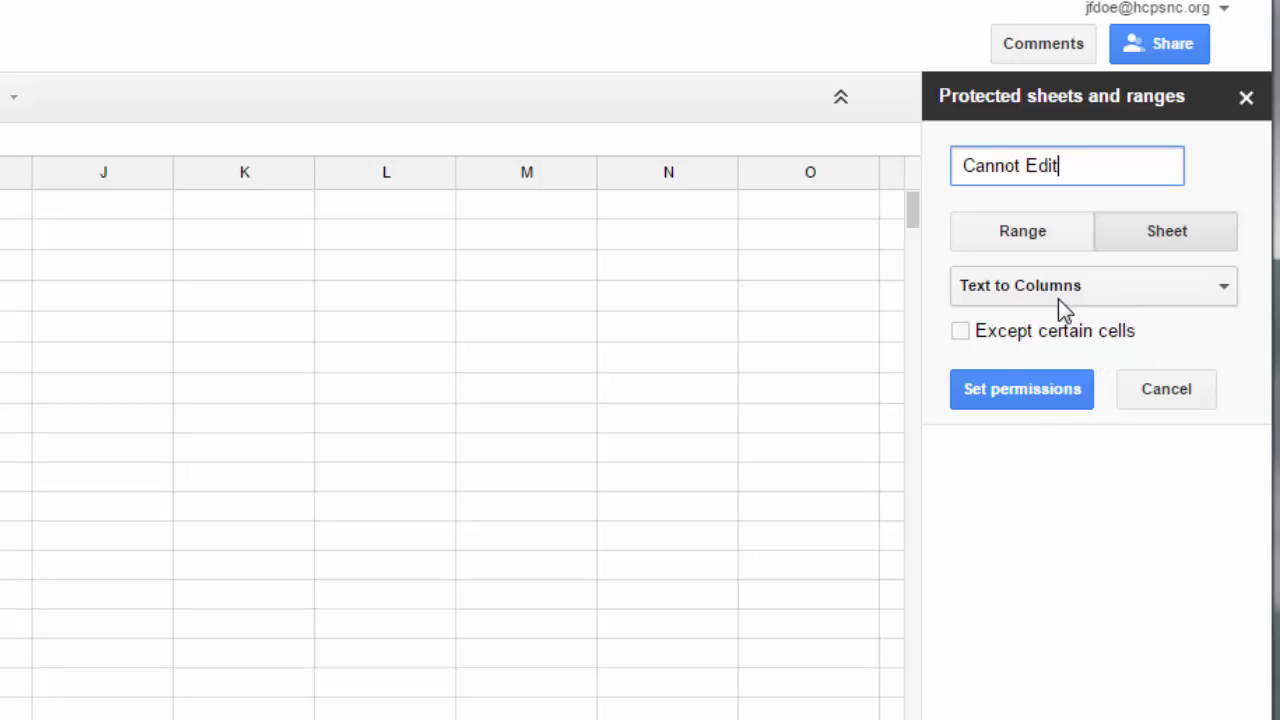
Remove the colleague from the people who can edit the protected Text to Columns sheet and save the permissions
click(1008, 405)
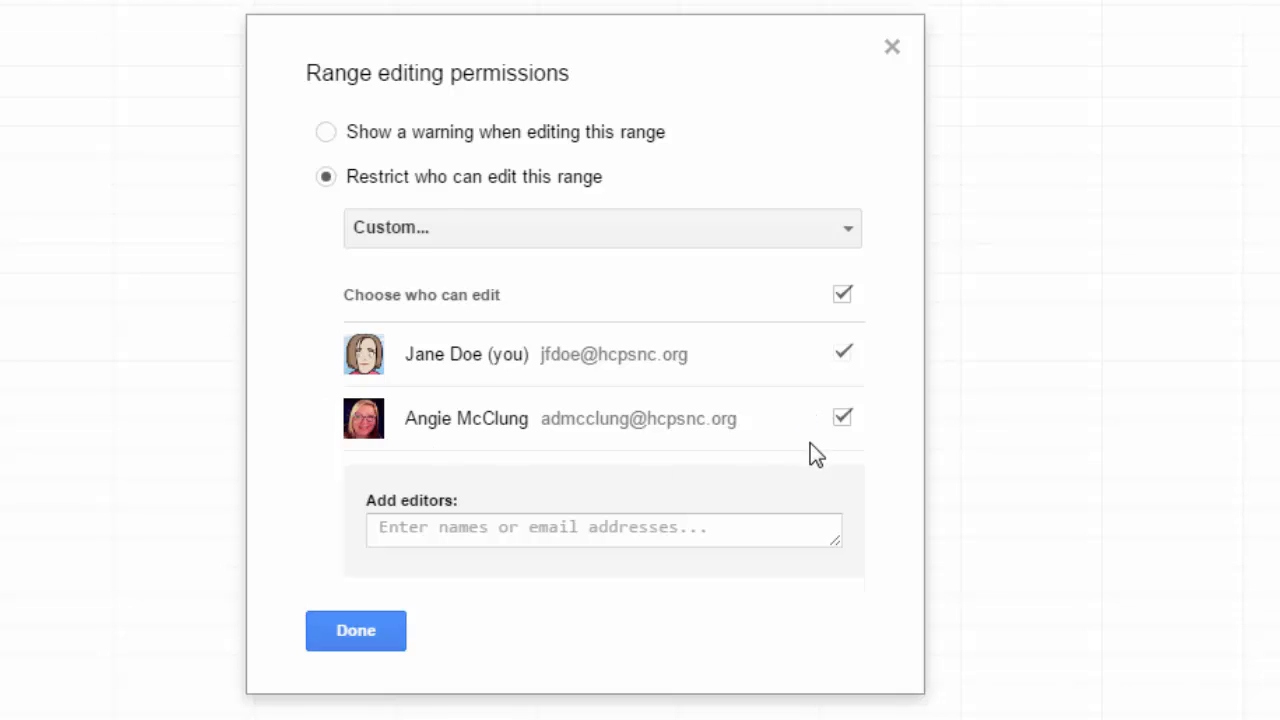
click(840, 418)
click(370, 636)
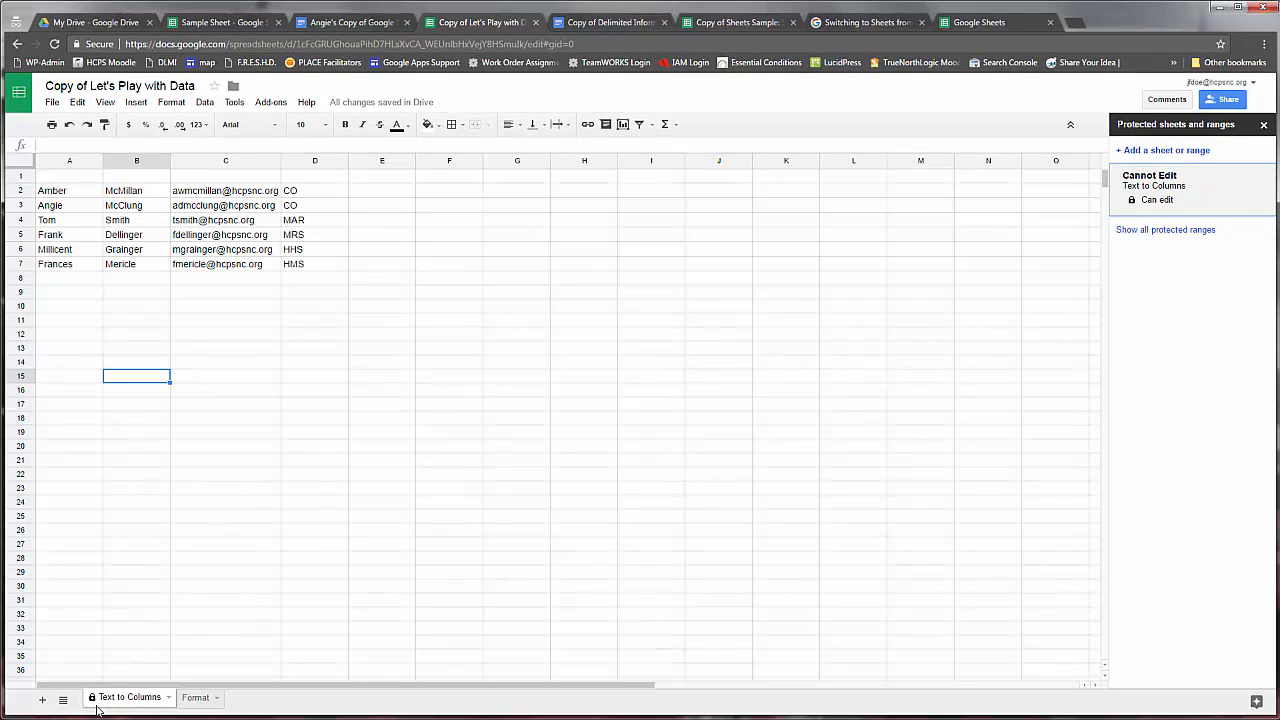
Compare the protections listed for the Format sheet with those listed for the Text to Columns sheet
click(196, 698)
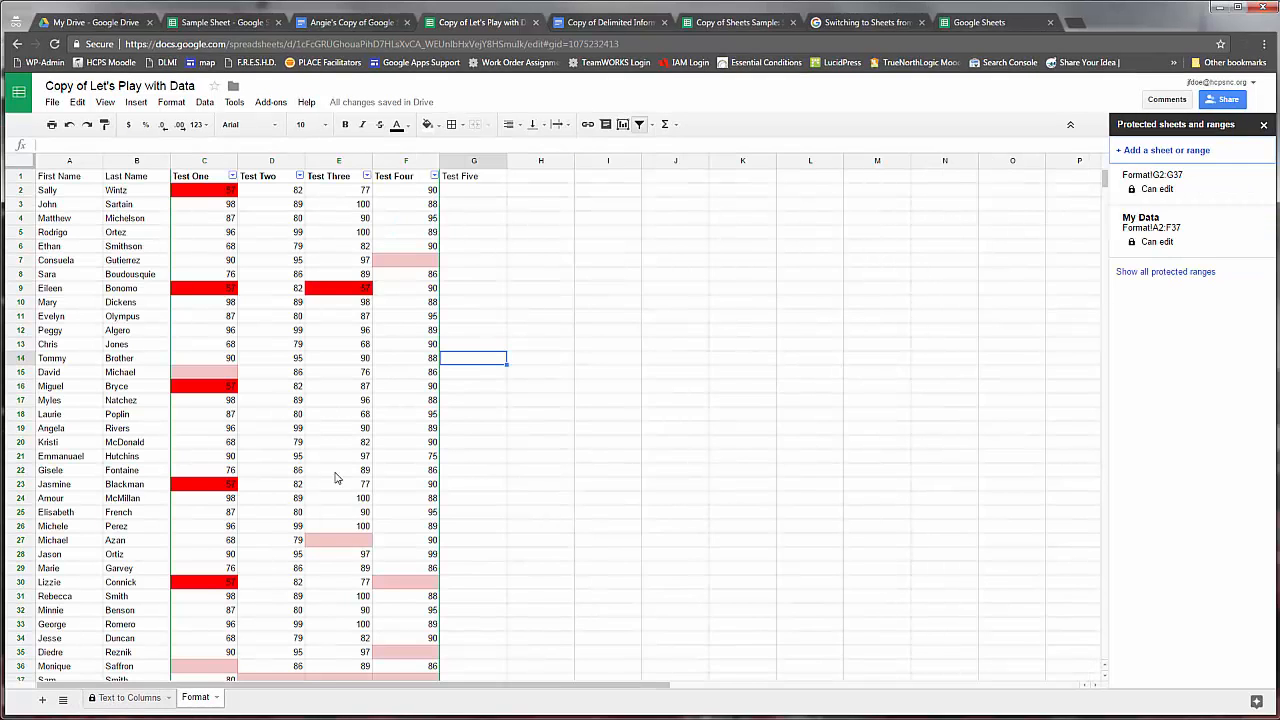
click(126, 700)
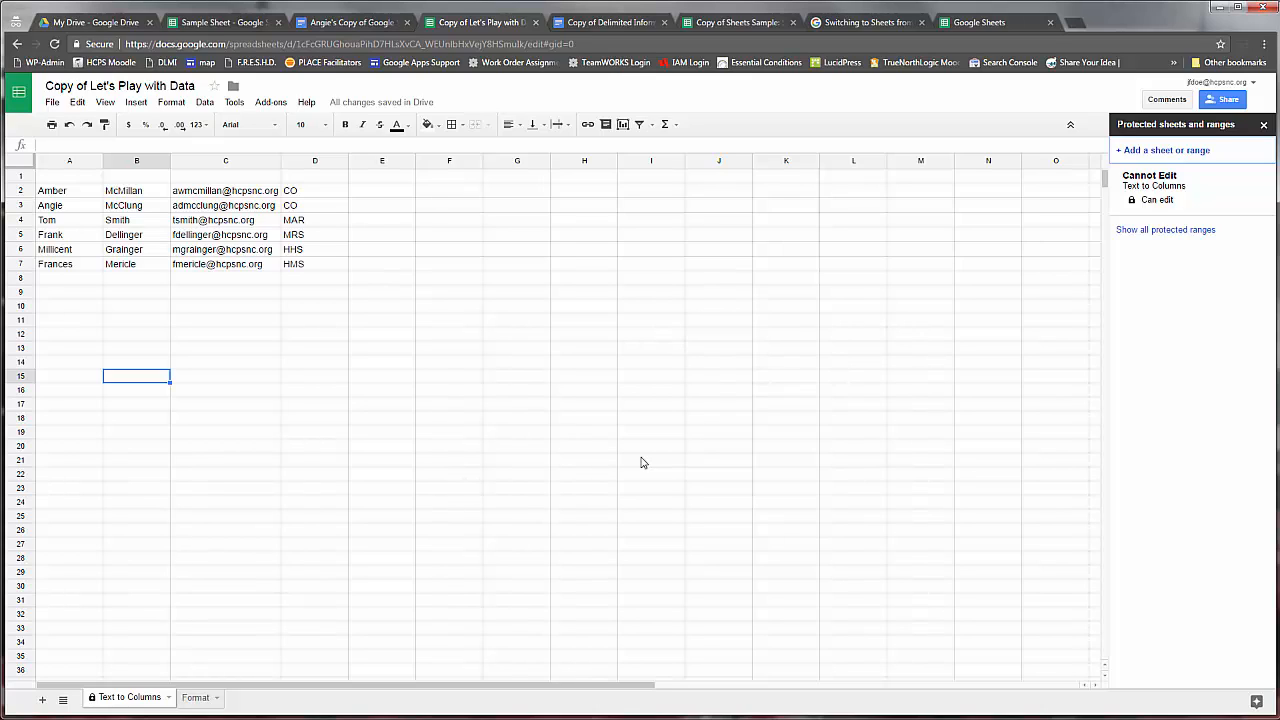
click(599, 586)
Go to the Format sheet and show the file formats available for downloading the spreadsheet
click(192, 697)
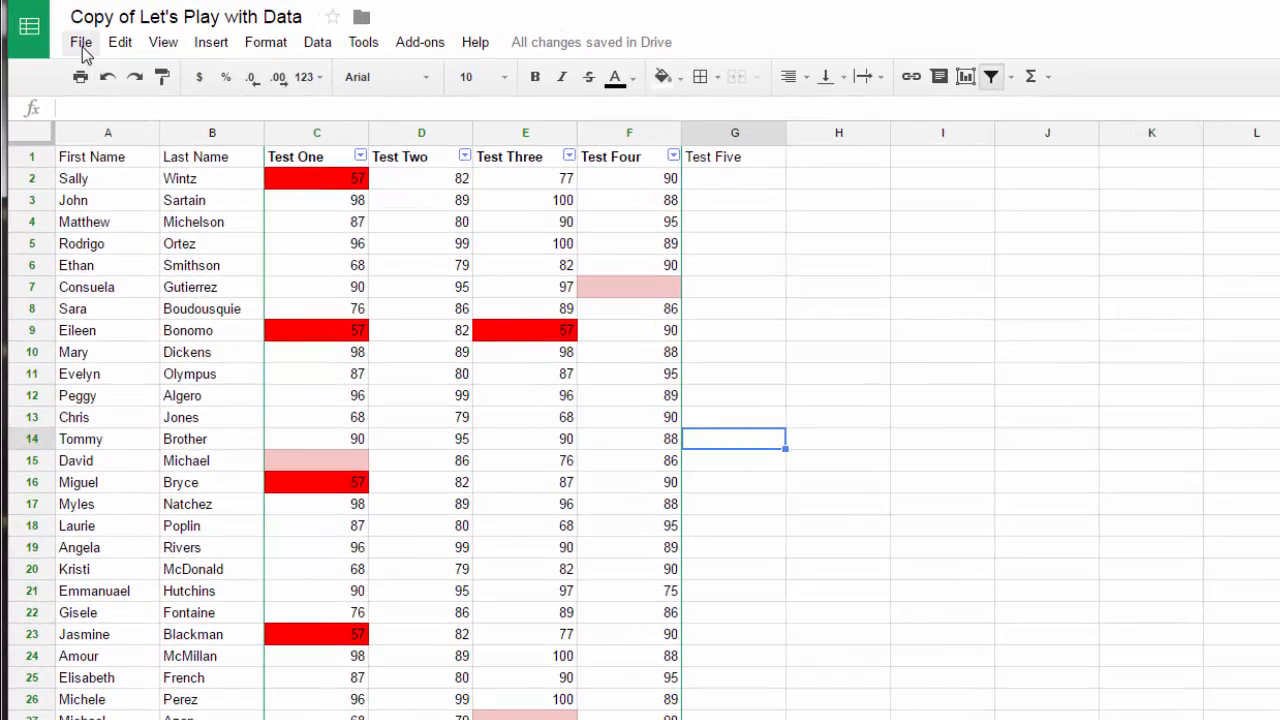
click(81, 46)
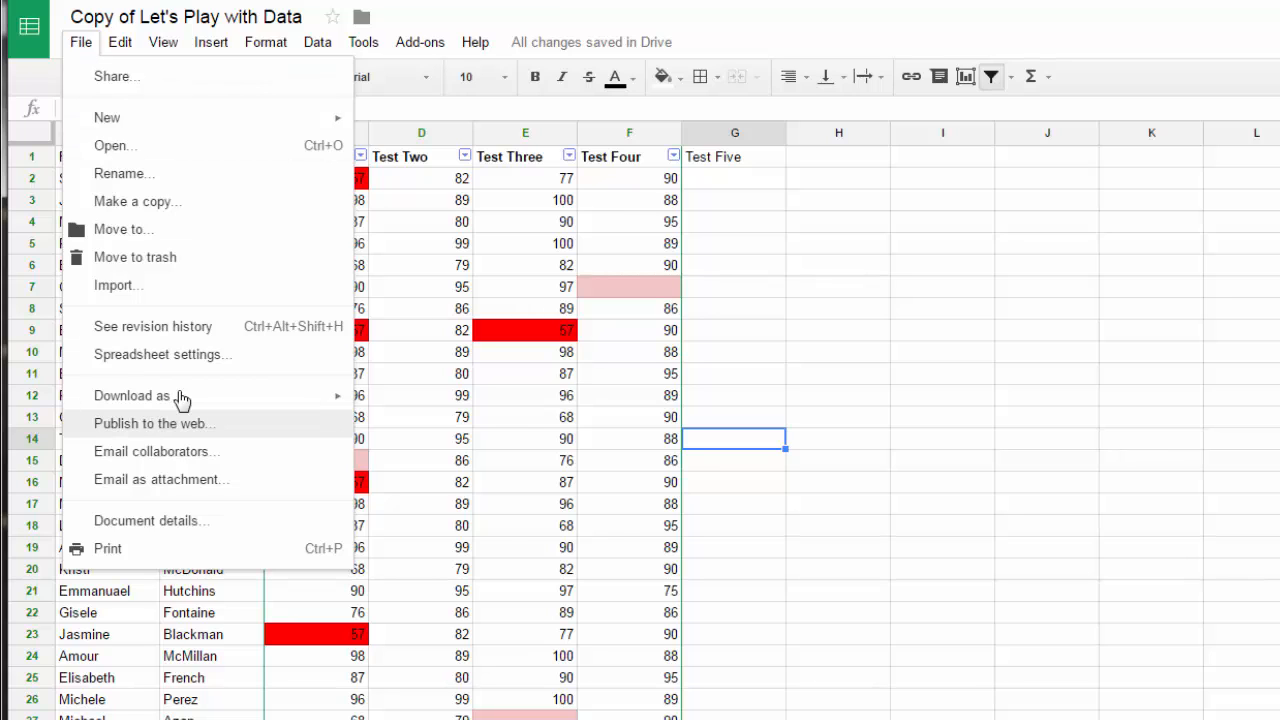
mouse_move(188, 405)
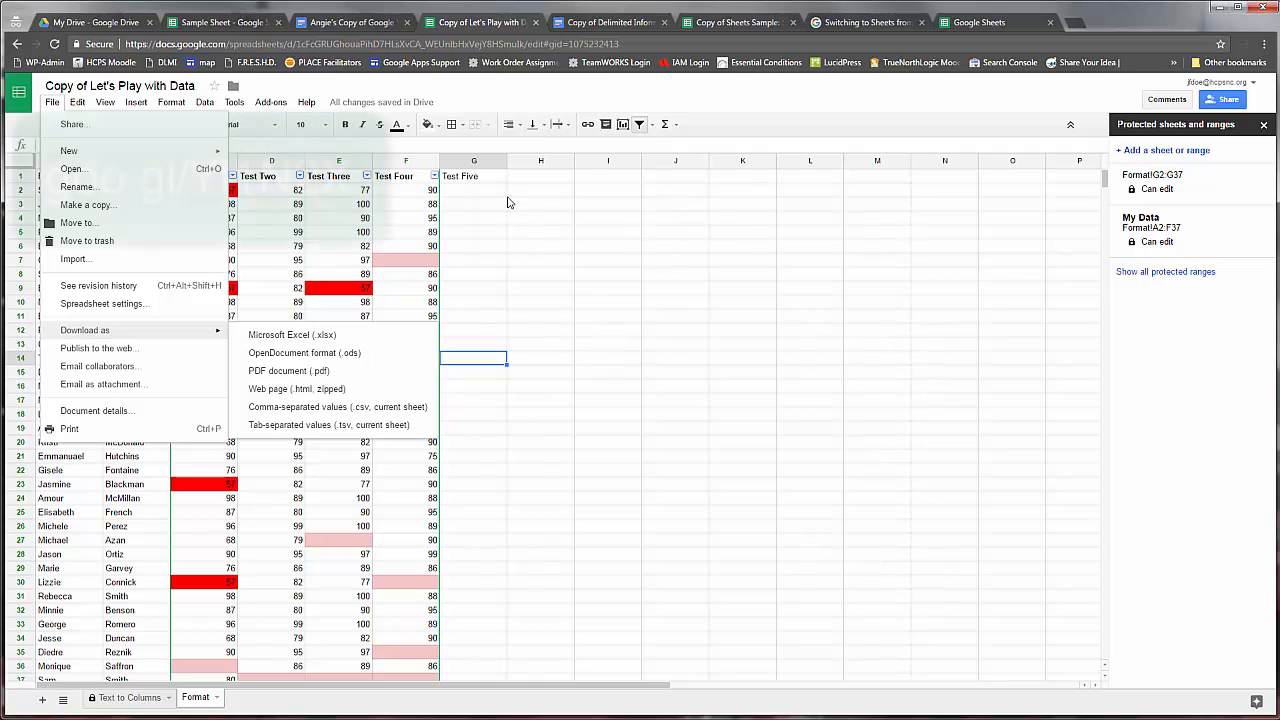
Open the Sheets Cheat Sheet linked in the Google Sheets Basics Agenda document and skim through the page
click(348, 22)
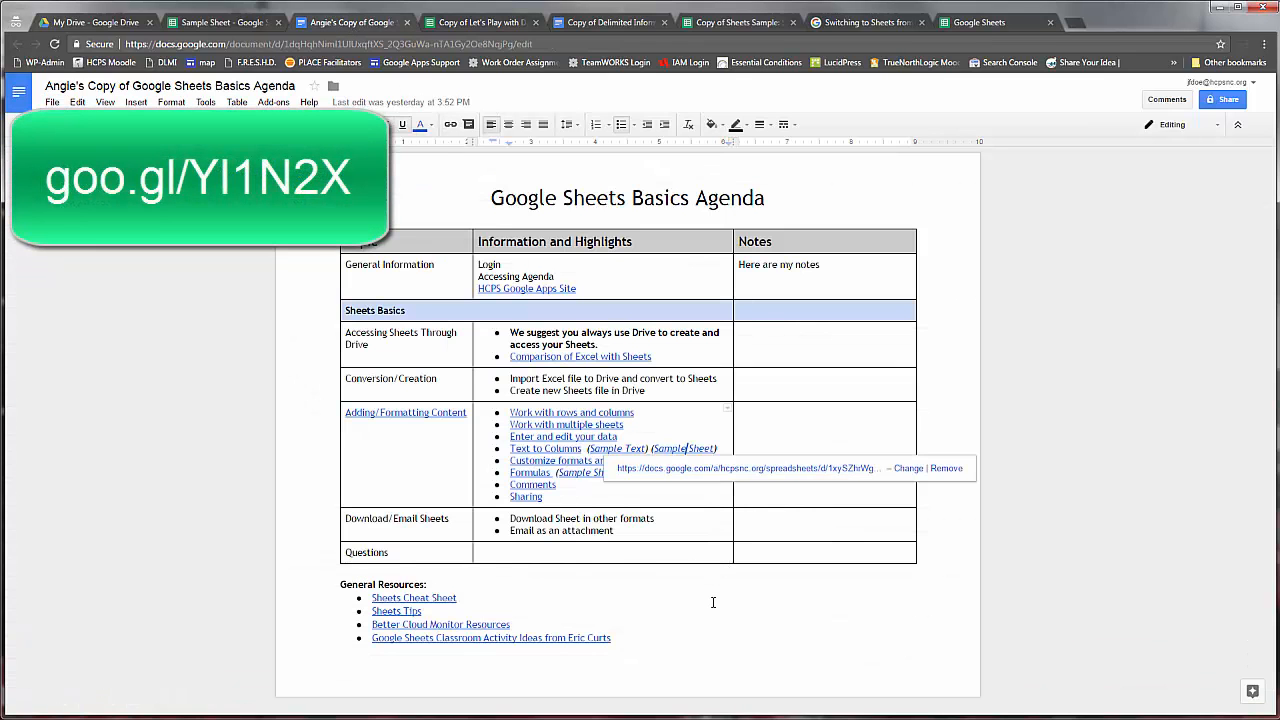
click(437, 597)
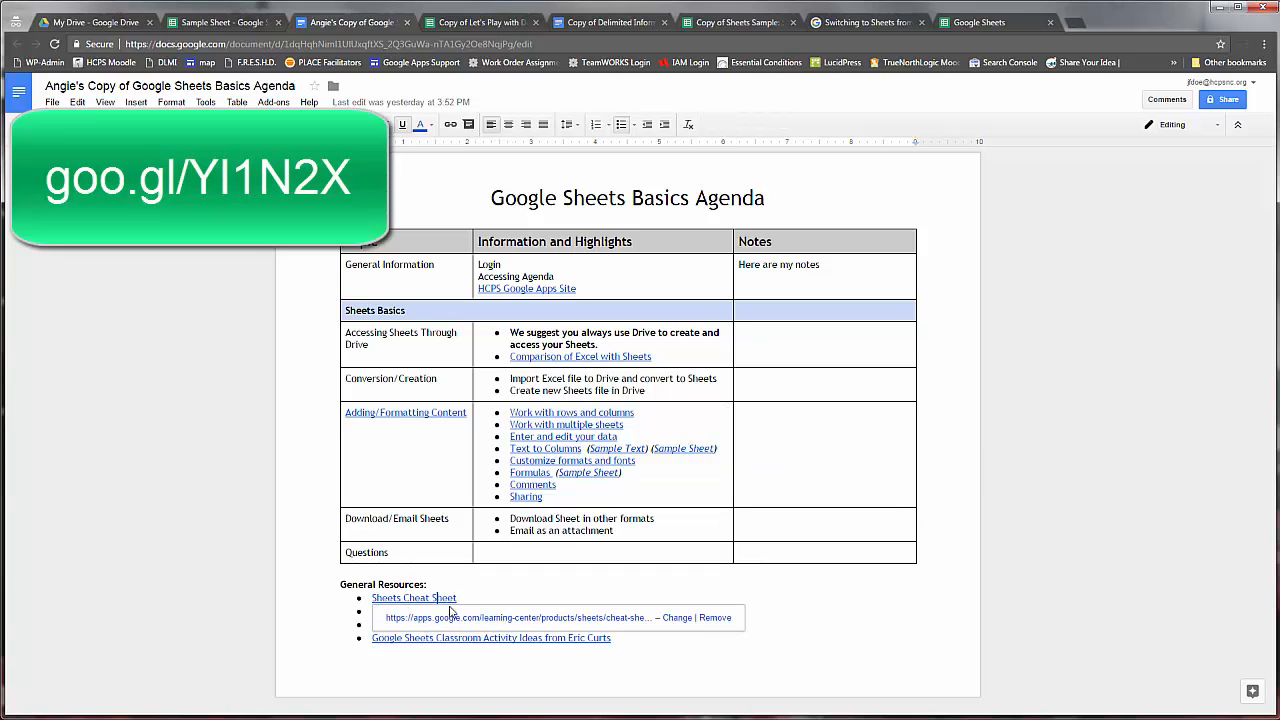
click(452, 613)
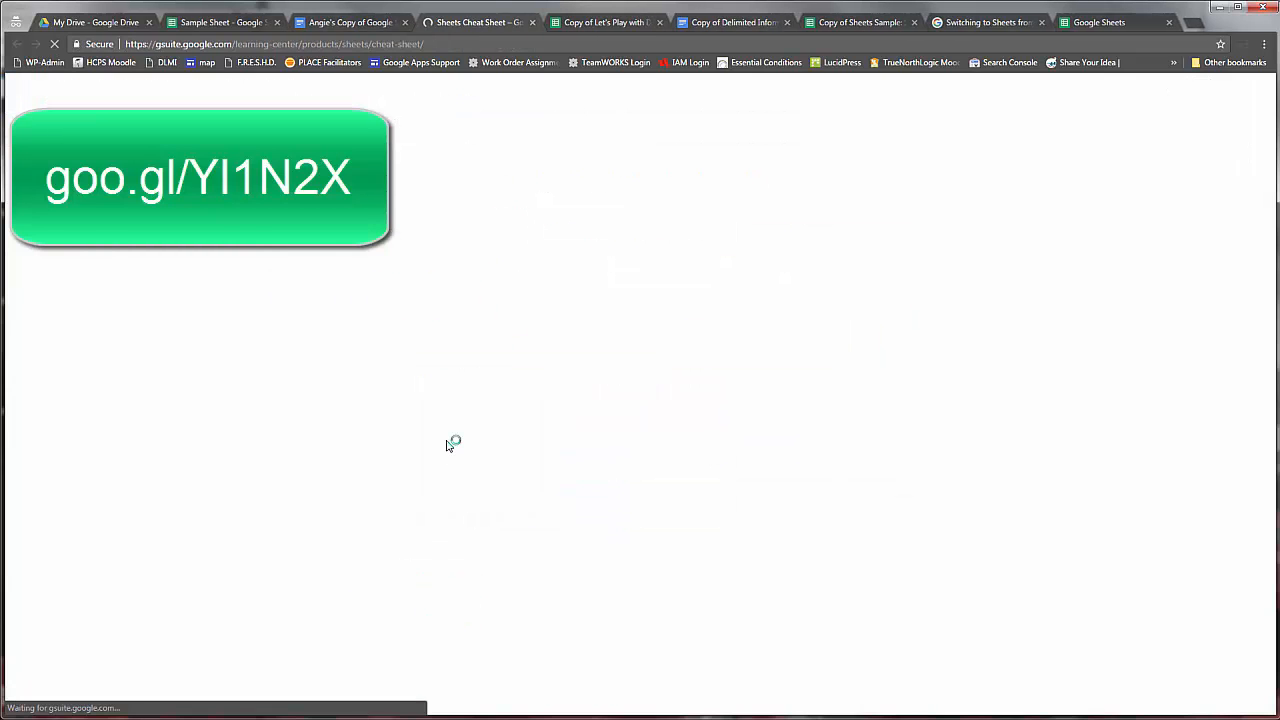
scroll(1008, 449, down, 3)
scroll(1008, 449, down, 4)
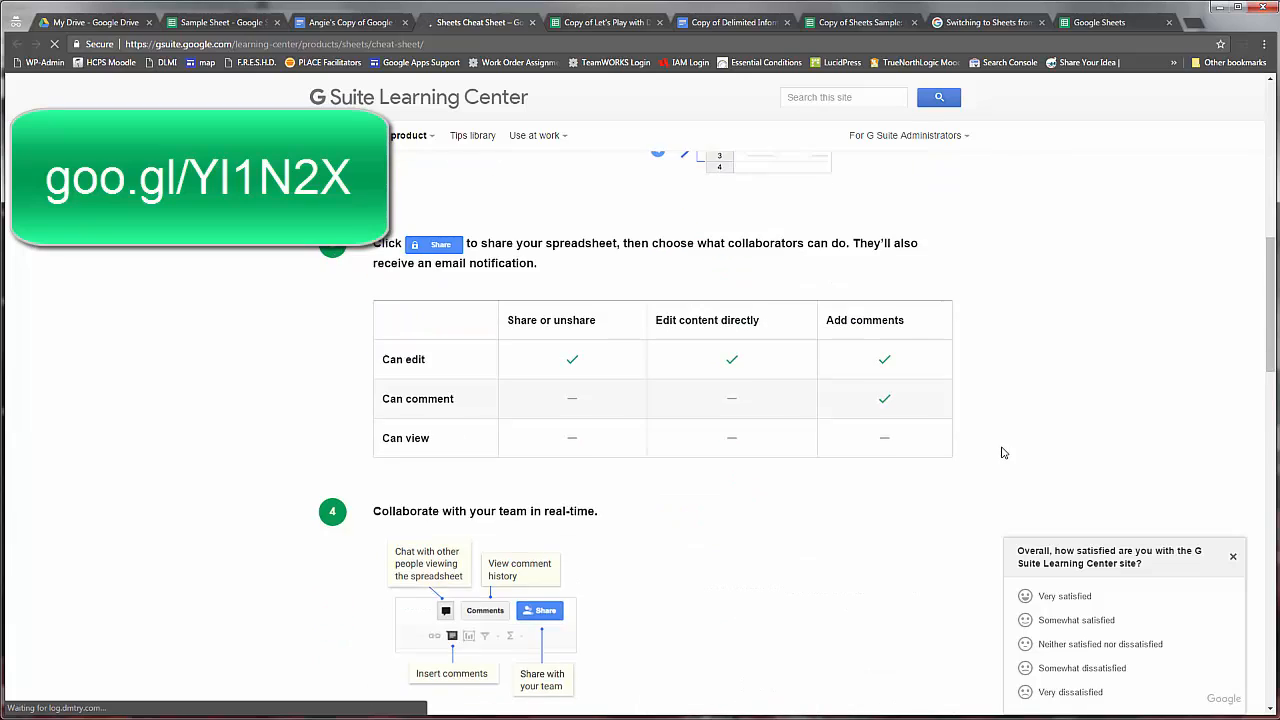
scroll(994, 451, down, 10)
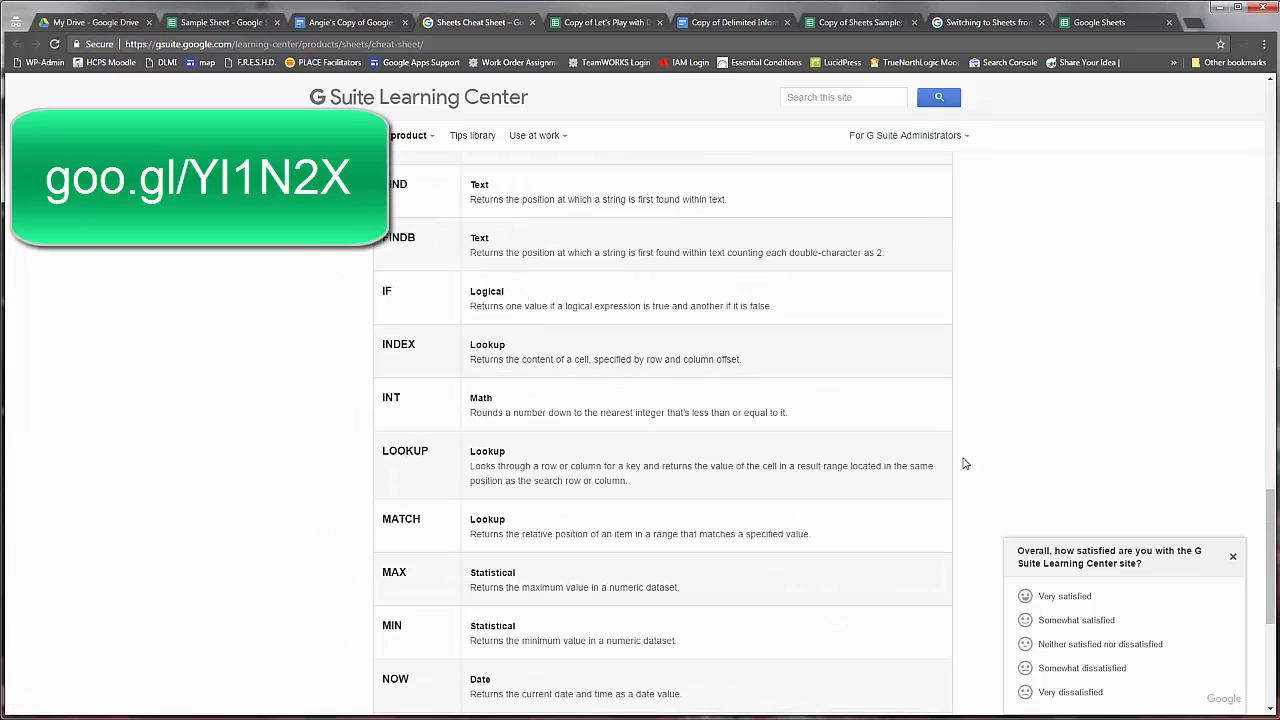
scroll(965, 463, down, 3)
scroll(965, 463, up, 10)
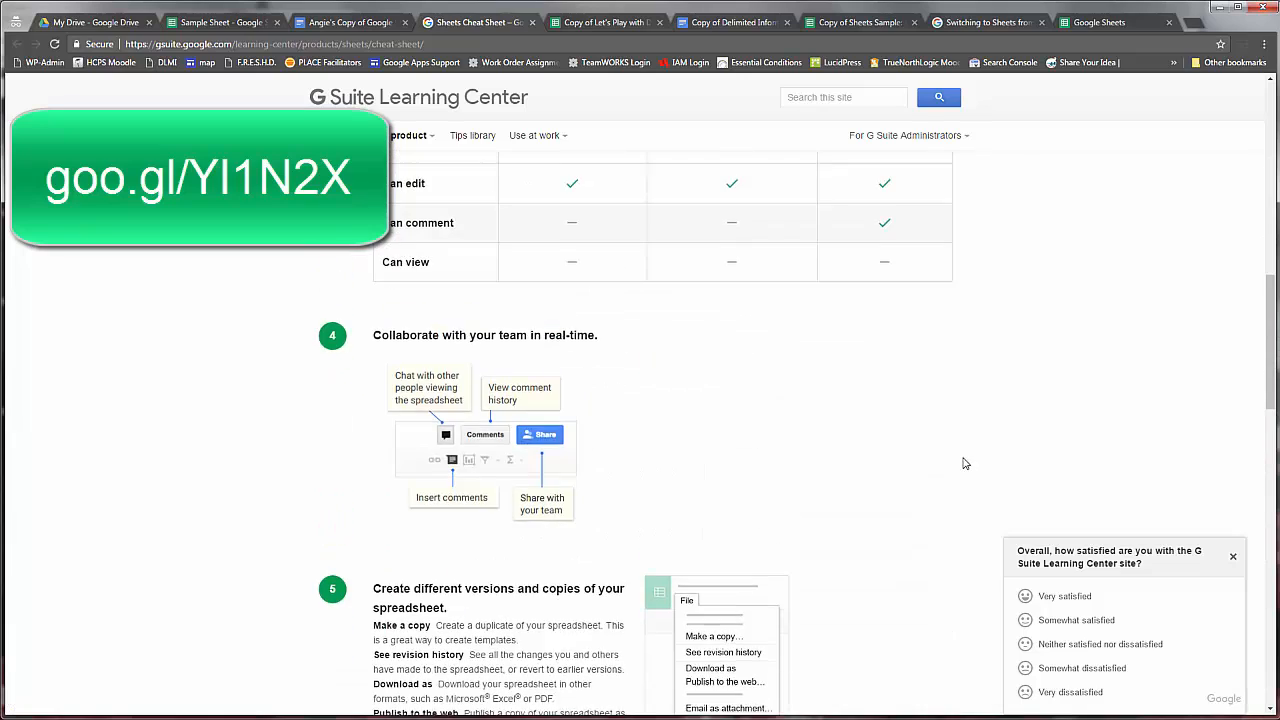
scroll(965, 463, up, 10)
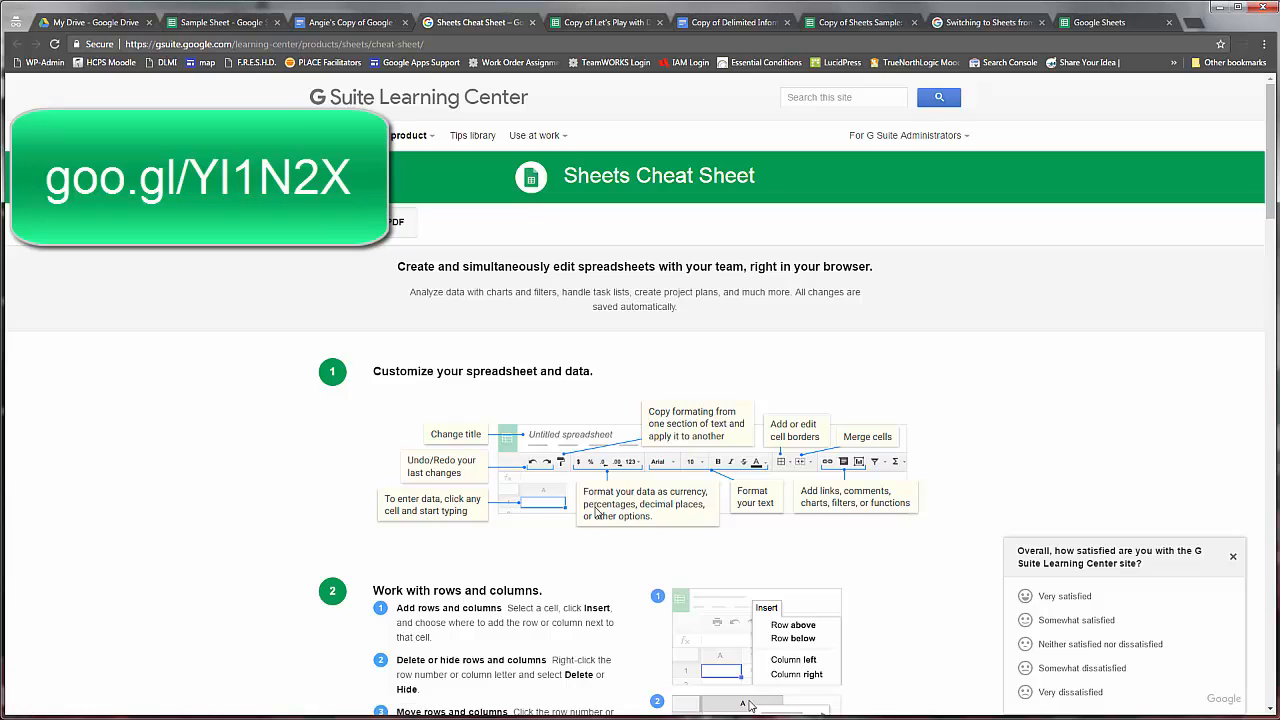
Return to the agenda document and open its Sheets Tips resource
click(345, 25)
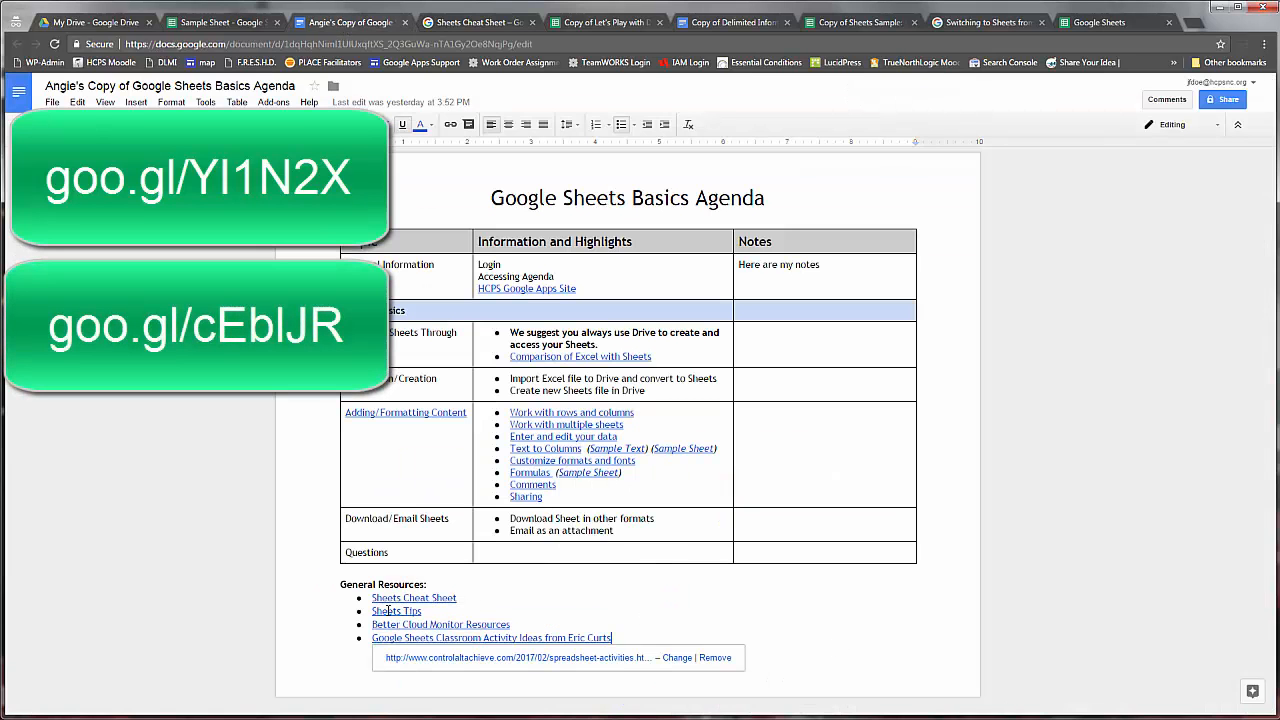
click(388, 612)
click(416, 632)
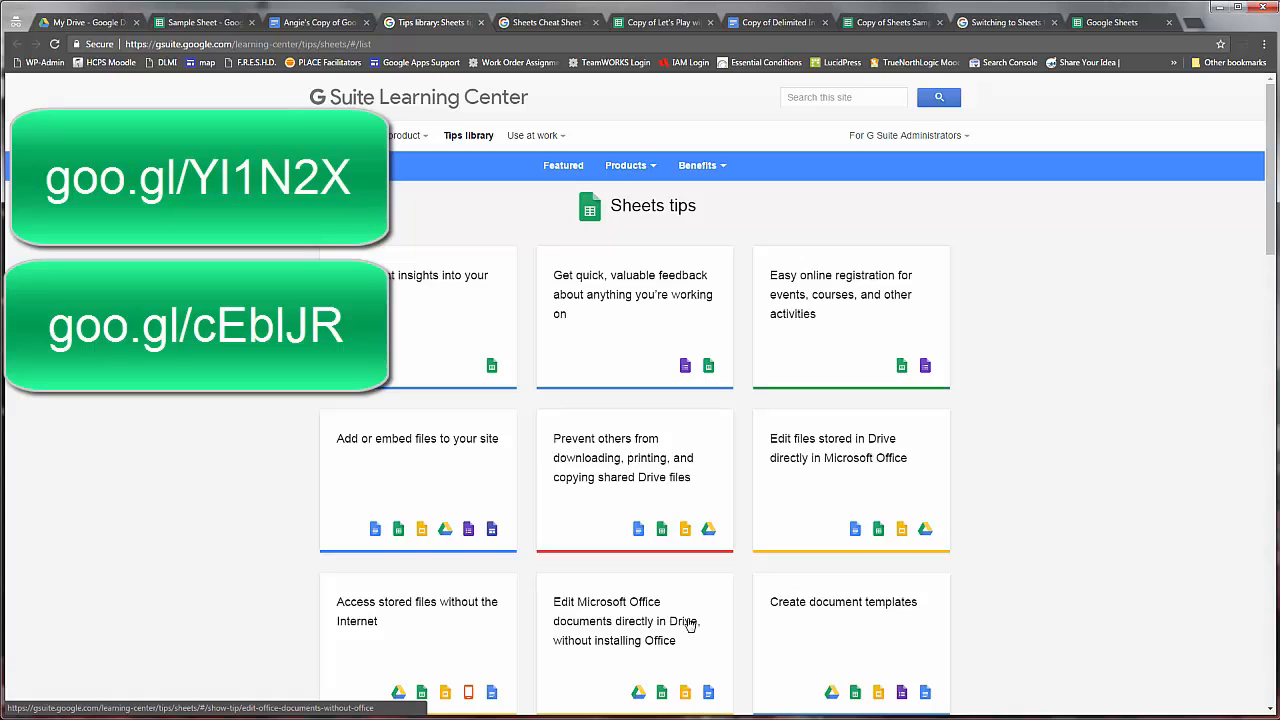
Go back to the agenda, open the Google Sheets Classroom Activity Ideas link and skim the article on spreadsheet activities
click(320, 23)
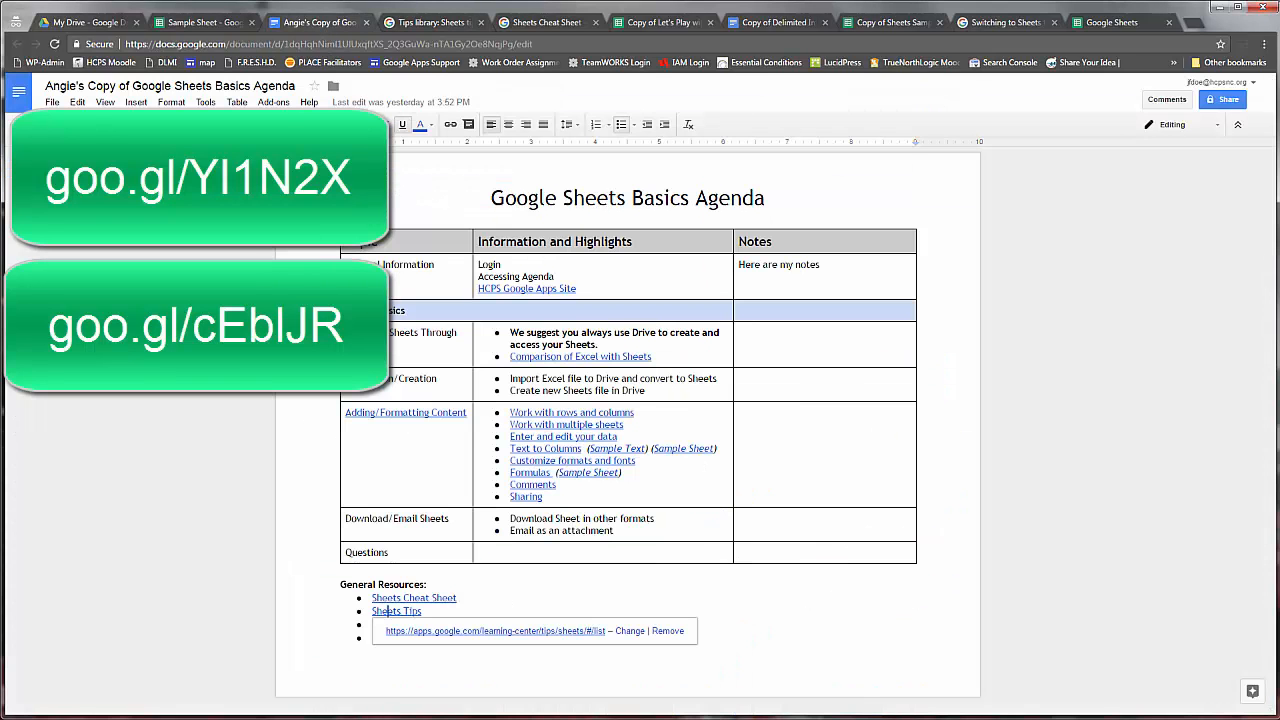
click(478, 636)
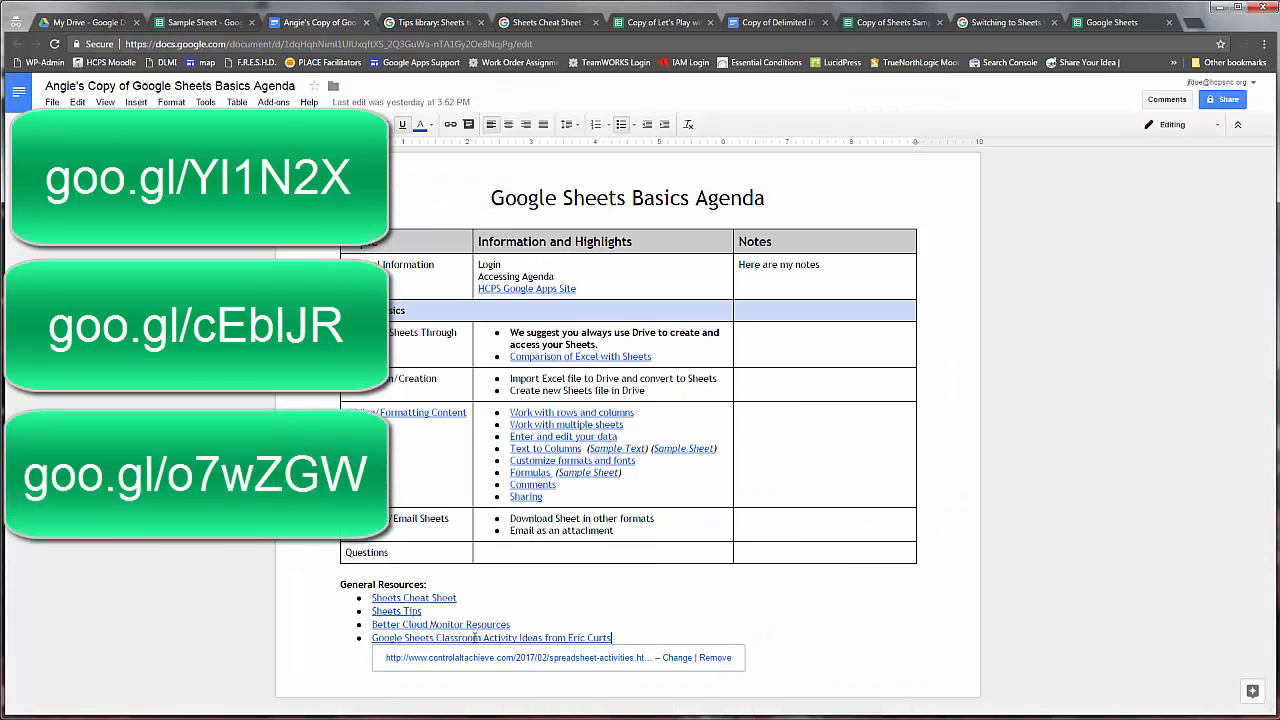
click(475, 657)
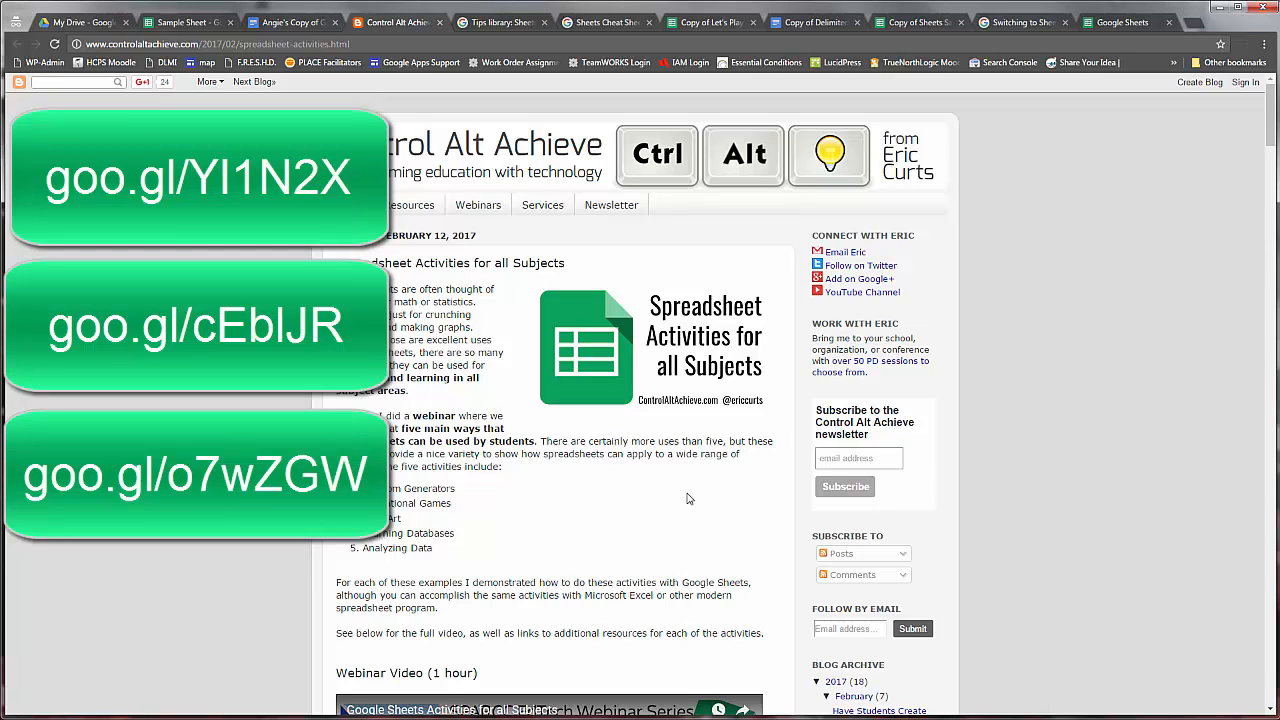
scroll(680, 505, down, 1)
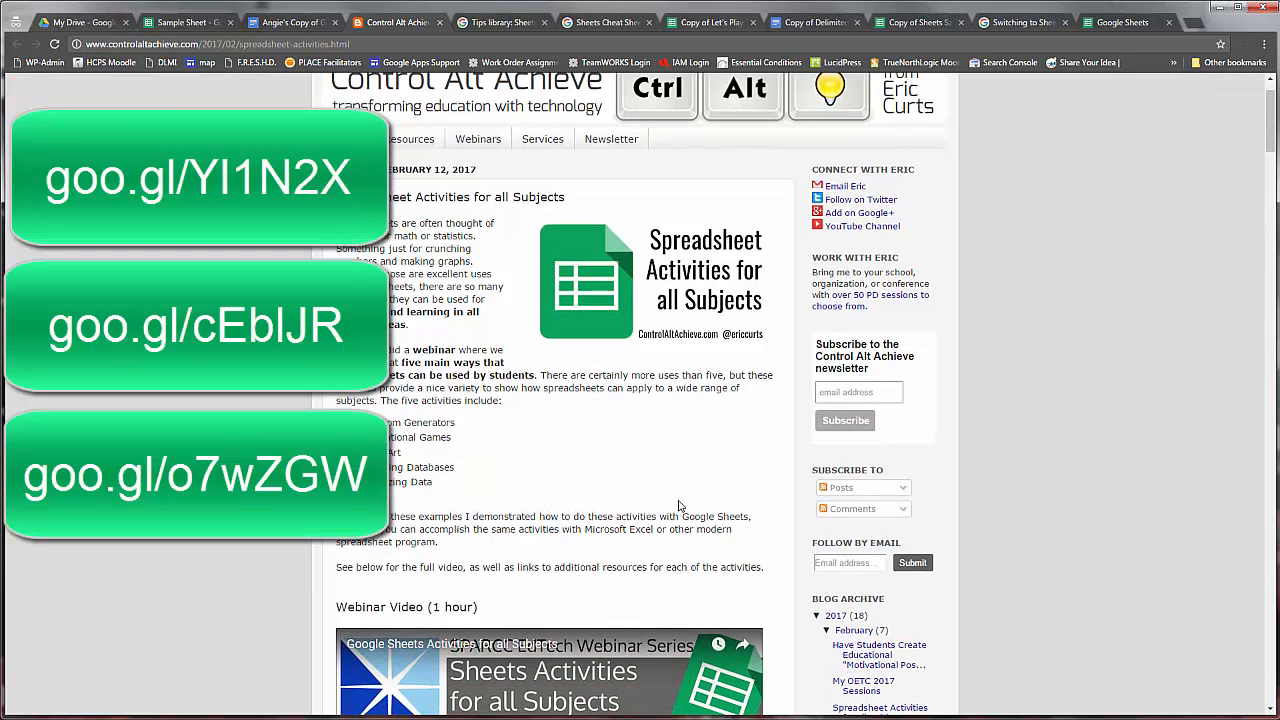
scroll(678, 506, up, 1)
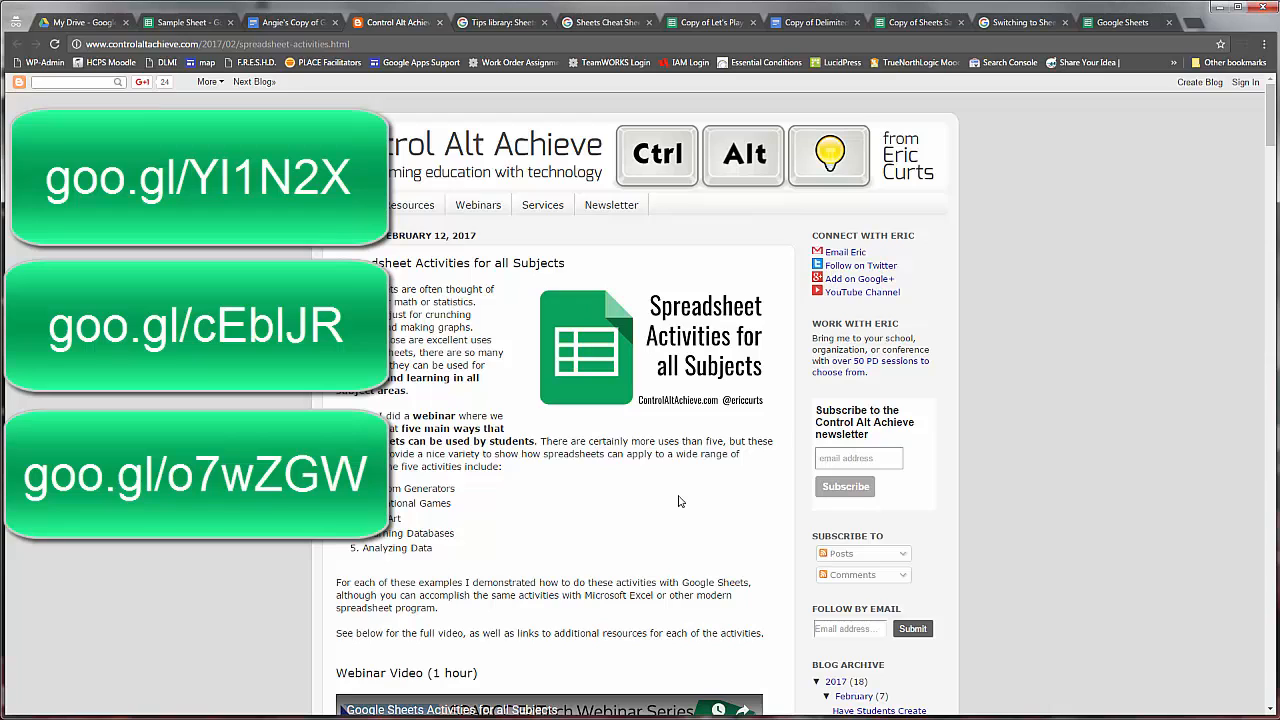